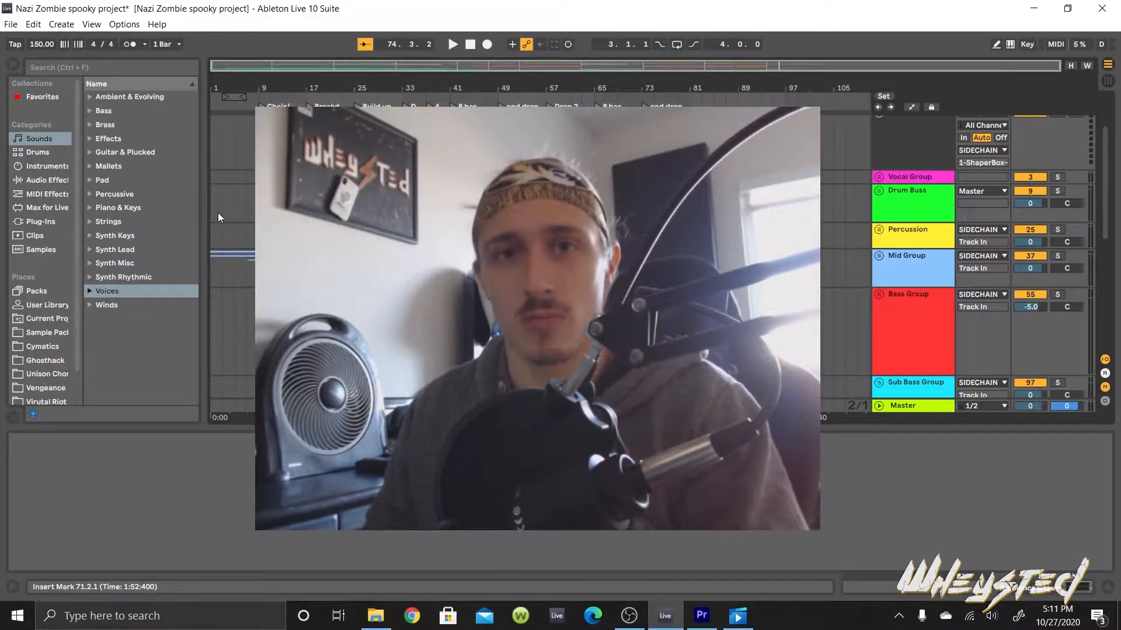
{"action": "scroll", "coordinate": [218, 213], "scroll_direction": "up", "scroll_amount": 3}
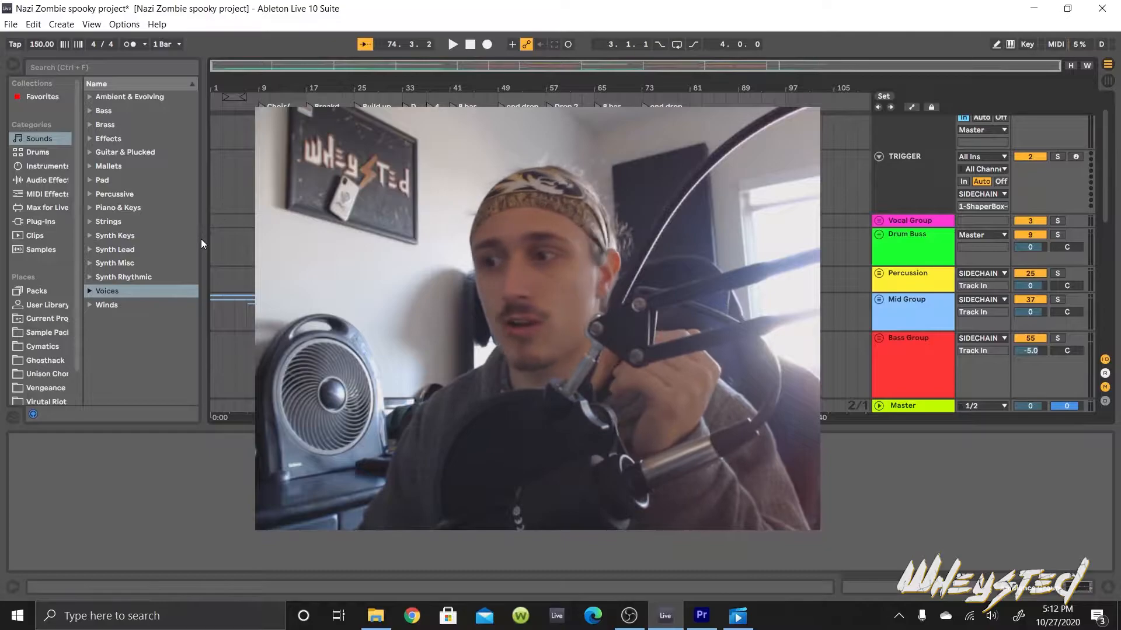
{"action": "scroll", "coordinate": [409, 263], "scroll_direction": "down", "scroll_amount": 2}
{"action": "scroll", "coordinate": [980, 263], "scroll_direction": "up", "scroll_amount": 3}
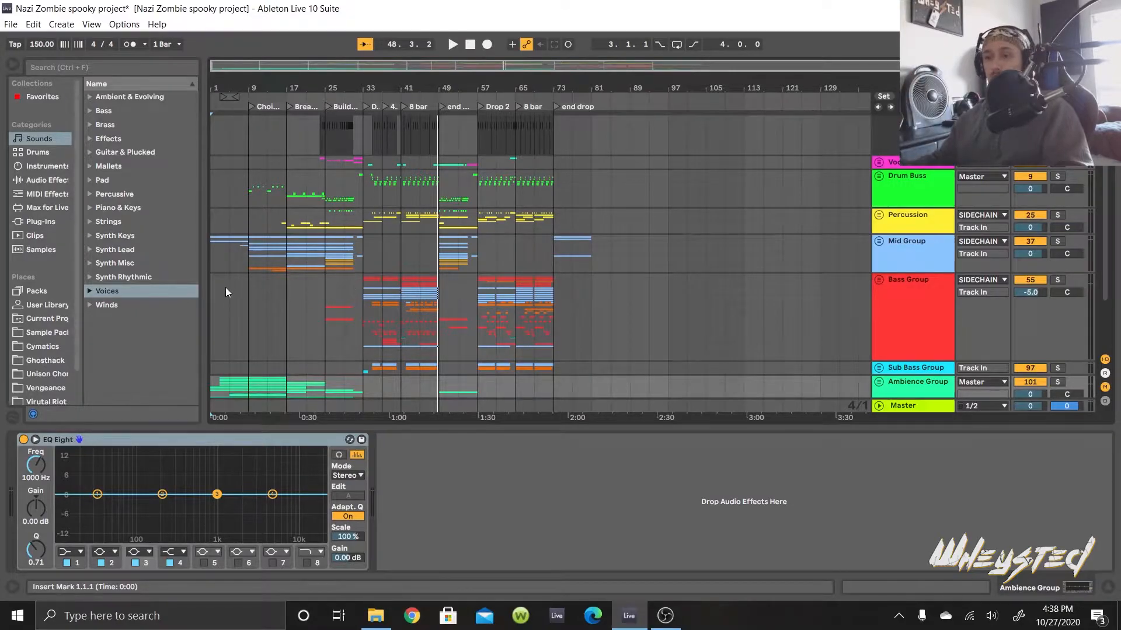
Step: Unfold the Mid Group and play its Piano track soloed from bar 1
{"action": "scroll", "coordinate": [218, 331], "scroll_direction": "down", "scroll_amount": 3}
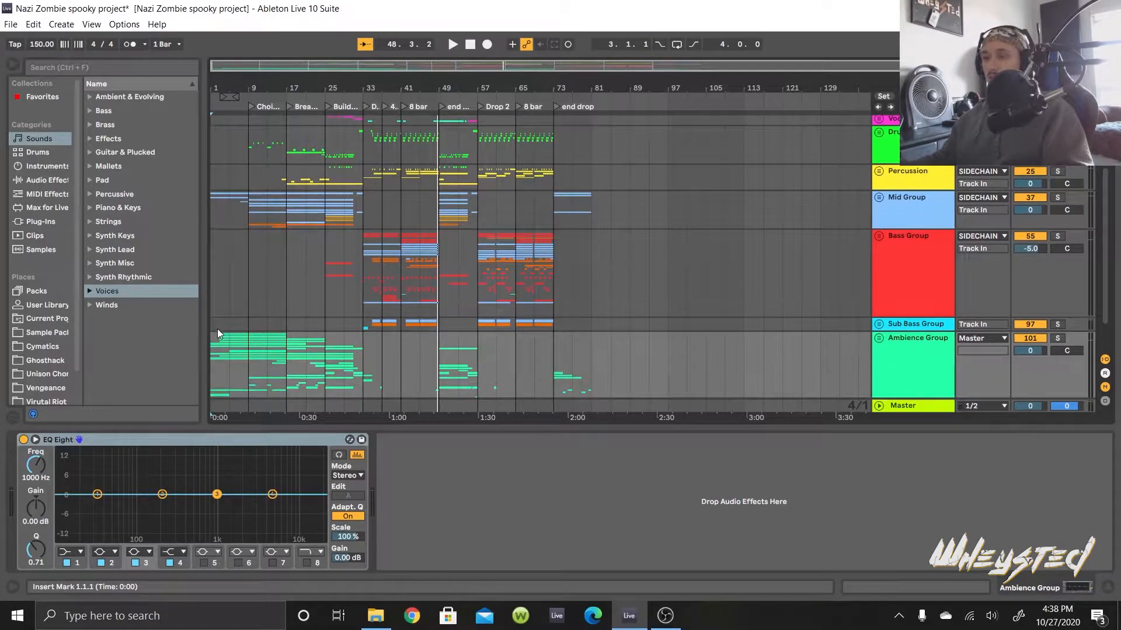
{"action": "left_click", "coordinate": [216, 299]}
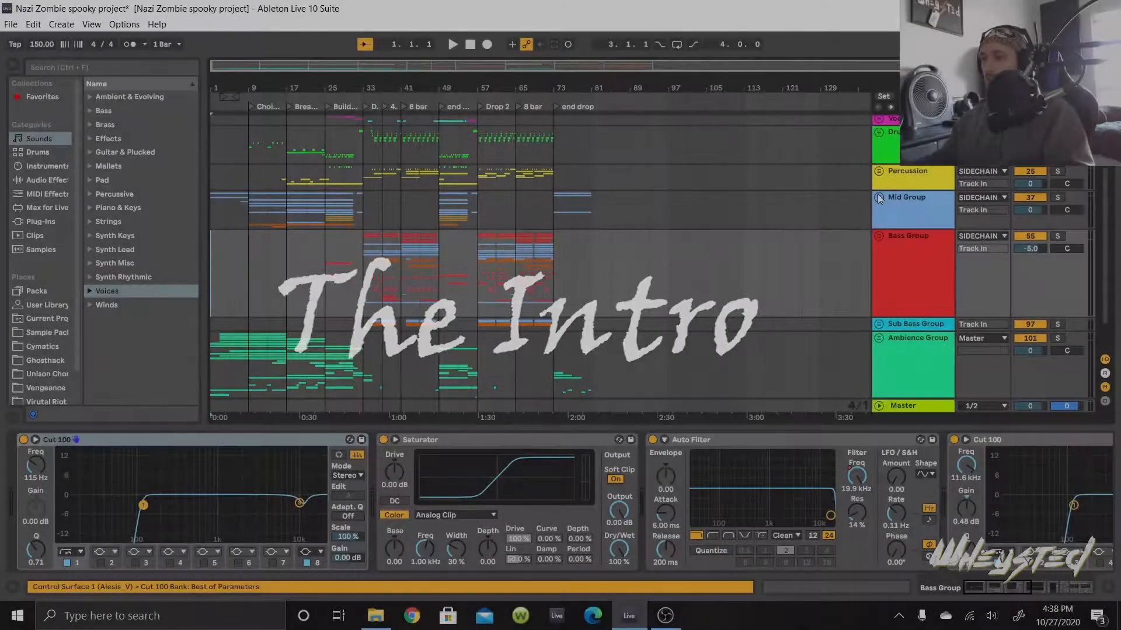
{"action": "scroll", "coordinate": [299, 286], "scroll_direction": "down", "scroll_amount": 2}
{"action": "scroll", "coordinate": [289, 287], "scroll_direction": "up", "scroll_amount": 3}
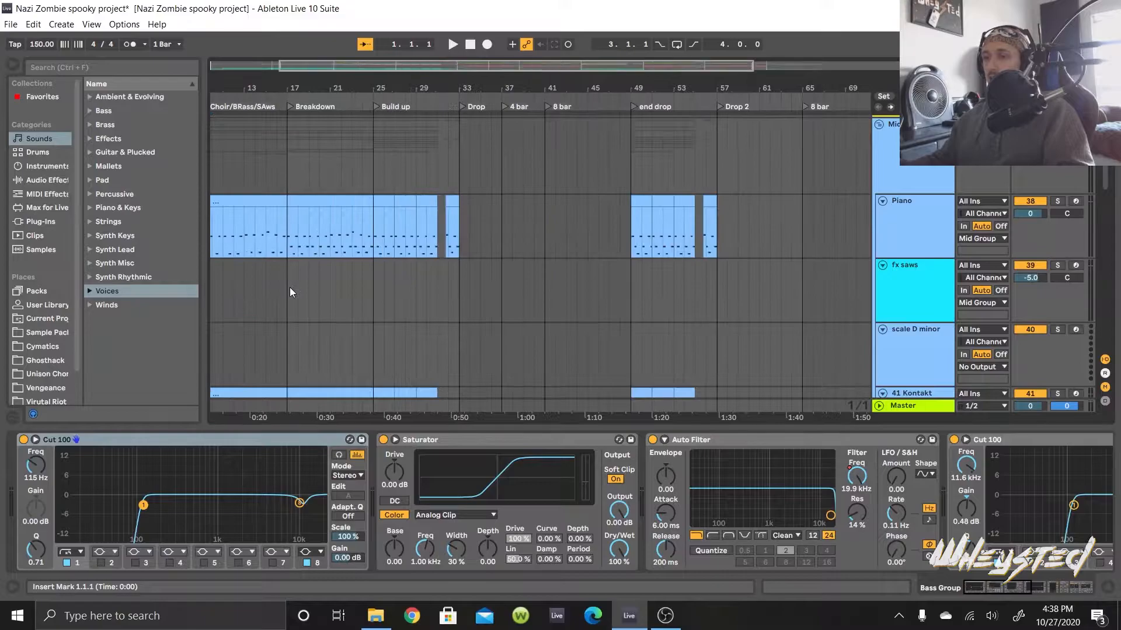
{"action": "scroll", "coordinate": [289, 286], "scroll_direction": "left", "scroll_amount": 2}
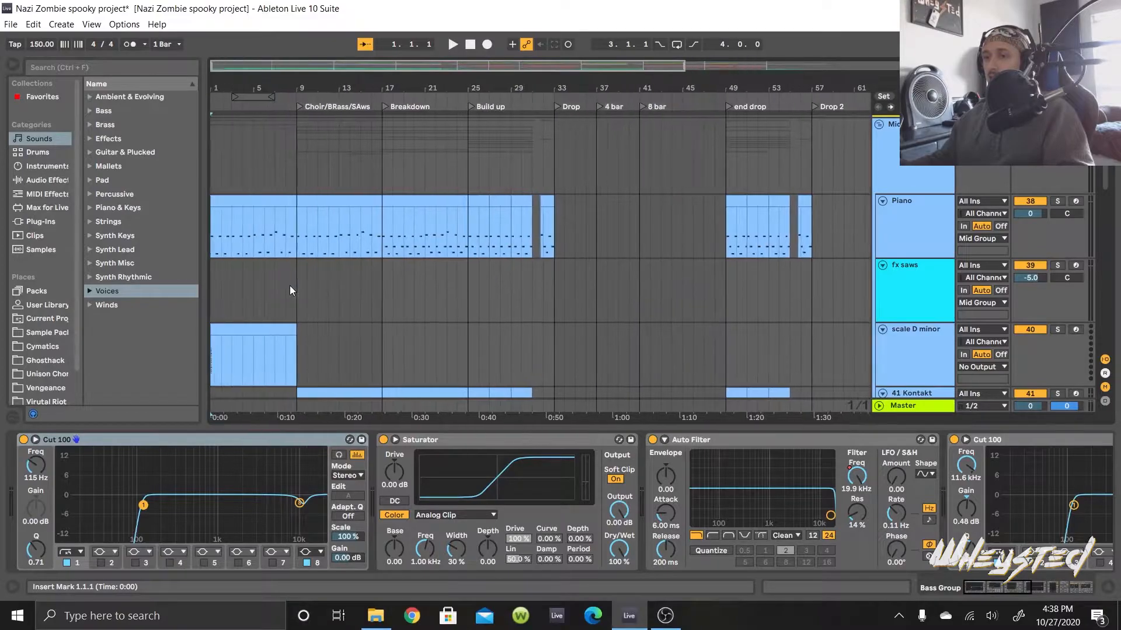
{"action": "left_click", "coordinate": [212, 247]}
{"action": "key", "text": "space"}
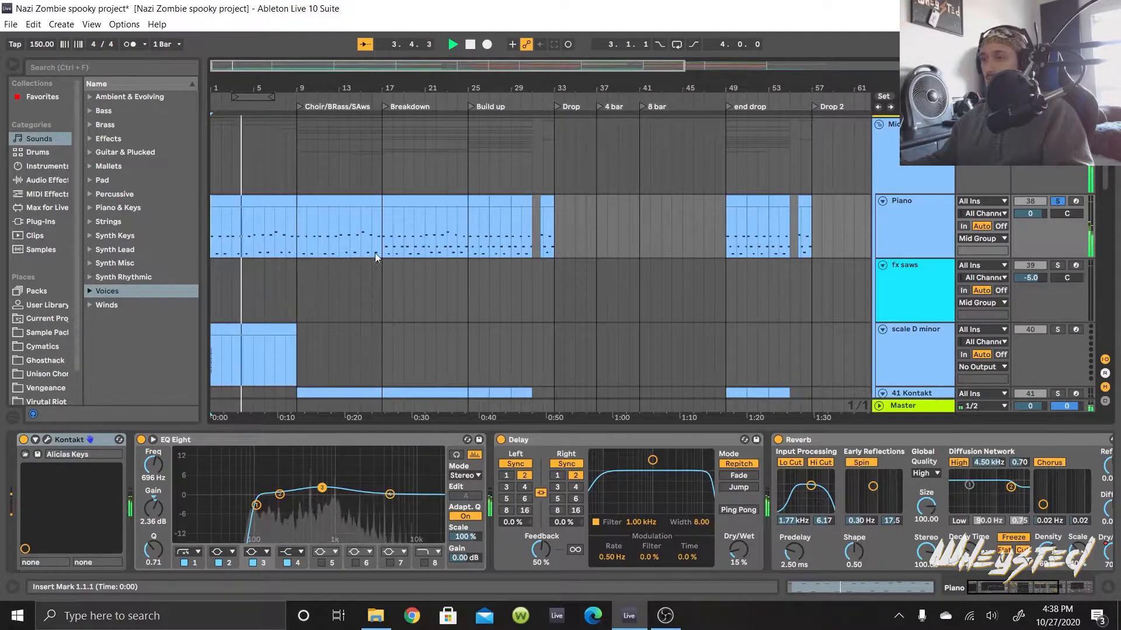
{"action": "scroll", "coordinate": [315, 241], "scroll_direction": "down", "scroll_amount": 2}
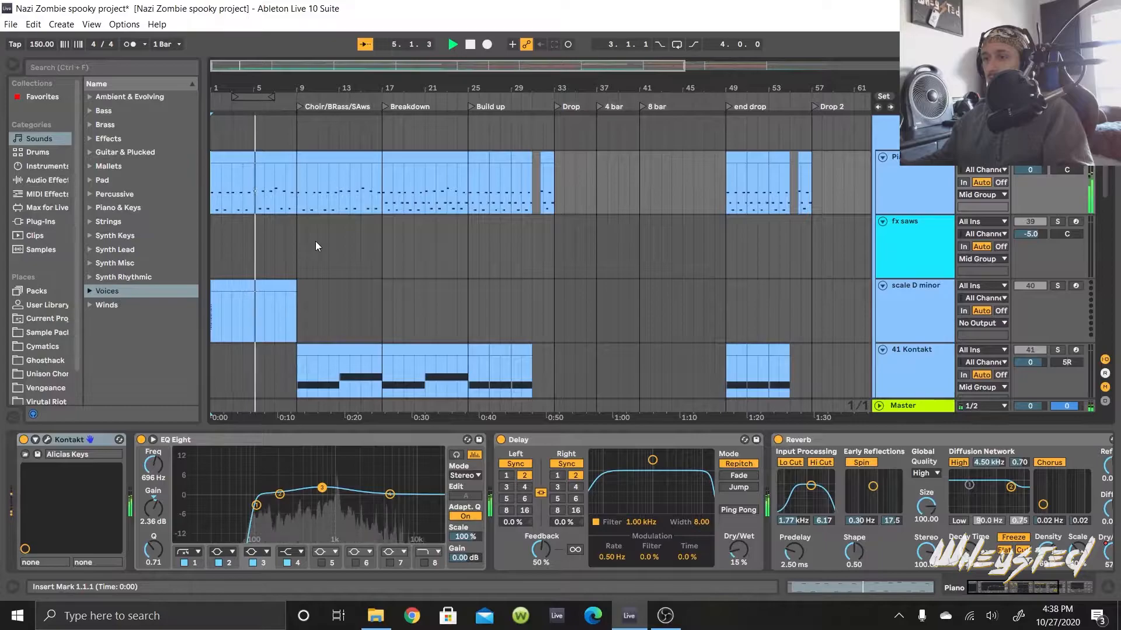
{"action": "scroll", "coordinate": [315, 240], "scroll_direction": "down", "scroll_amount": 2}
{"action": "scroll", "coordinate": [316, 241], "scroll_direction": "up", "scroll_amount": 3}
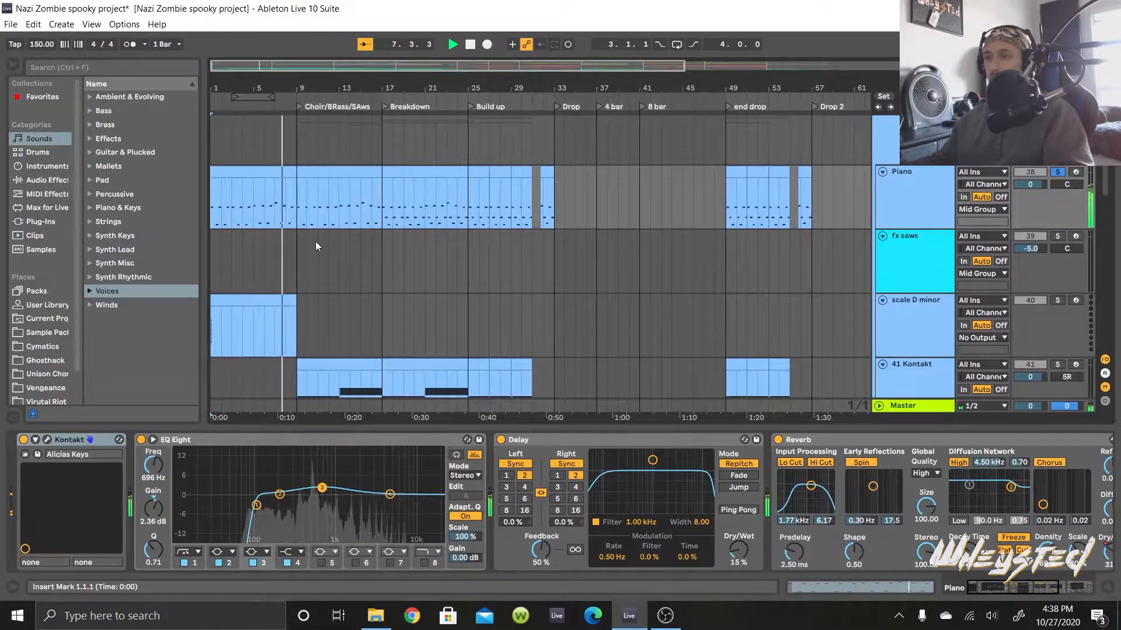
Step: Play the soloed Piano track briefly from the Breakdown at bar 17 and stop playback
{"action": "left_click", "coordinate": [379, 202]}
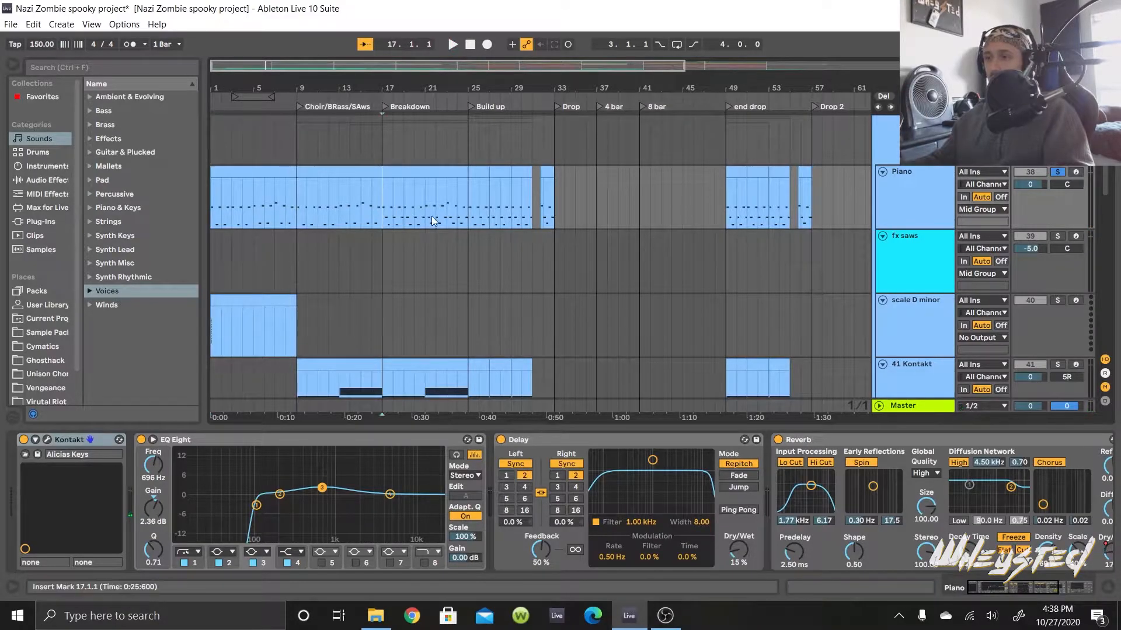
{"action": "key", "text": "space"}
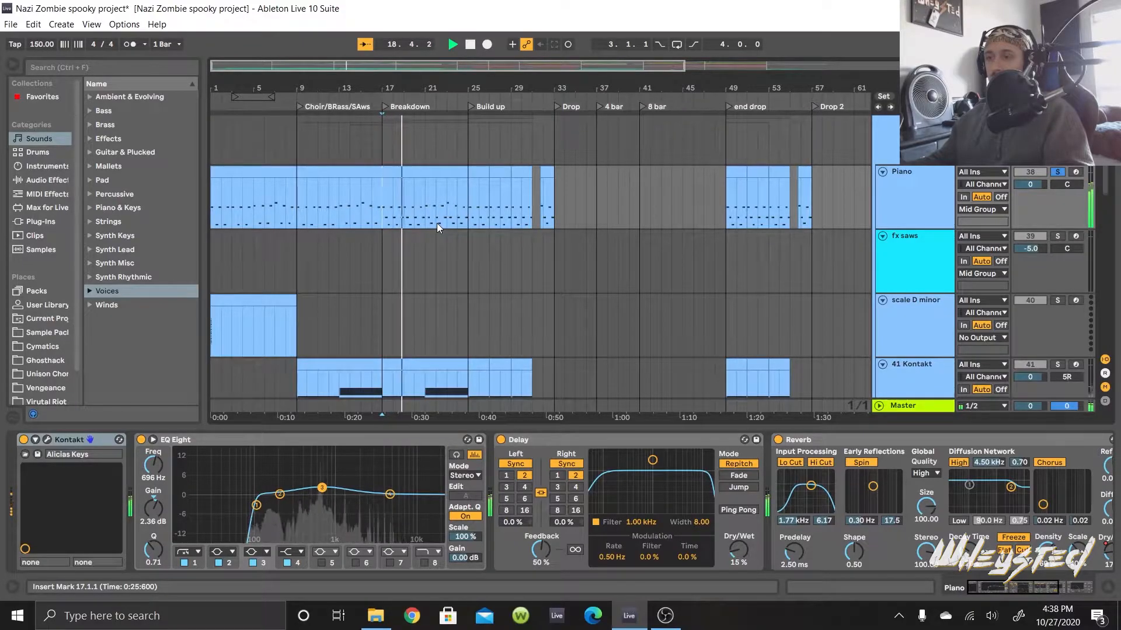
{"action": "key", "text": "space"}
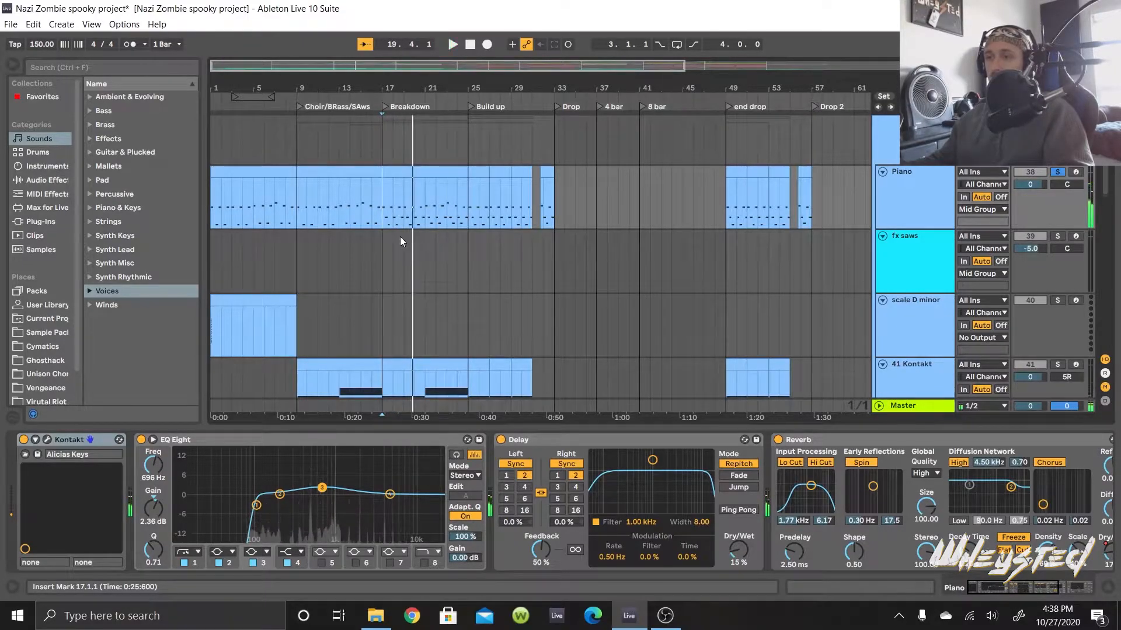
Step: Unfold the Ambience Group and start playback from bar 1 with the Piano track unsoloed
{"action": "scroll", "coordinate": [397, 239], "scroll_direction": "down", "scroll_amount": 1}
{"action": "scroll", "coordinate": [397, 239], "scroll_direction": "down", "scroll_amount": 1}
{"action": "scroll", "coordinate": [397, 239], "scroll_direction": "up", "scroll_amount": 10}
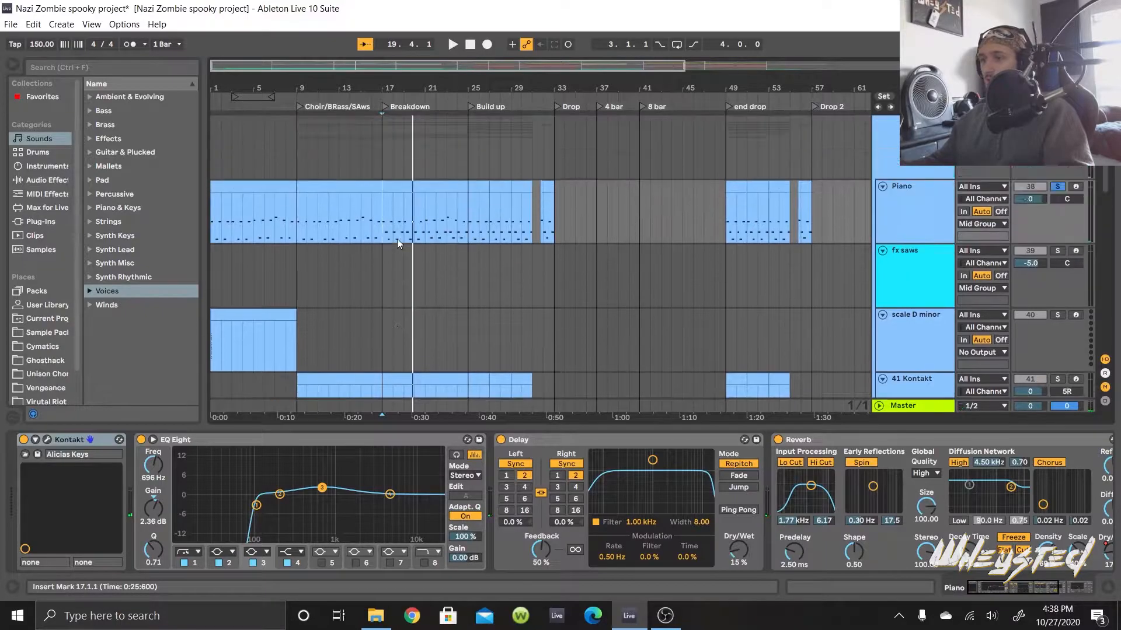
{"action": "scroll", "coordinate": [590, 257], "scroll_direction": "down", "scroll_amount": 4}
{"action": "scroll", "coordinate": [542, 274], "scroll_direction": "down", "scroll_amount": 8}
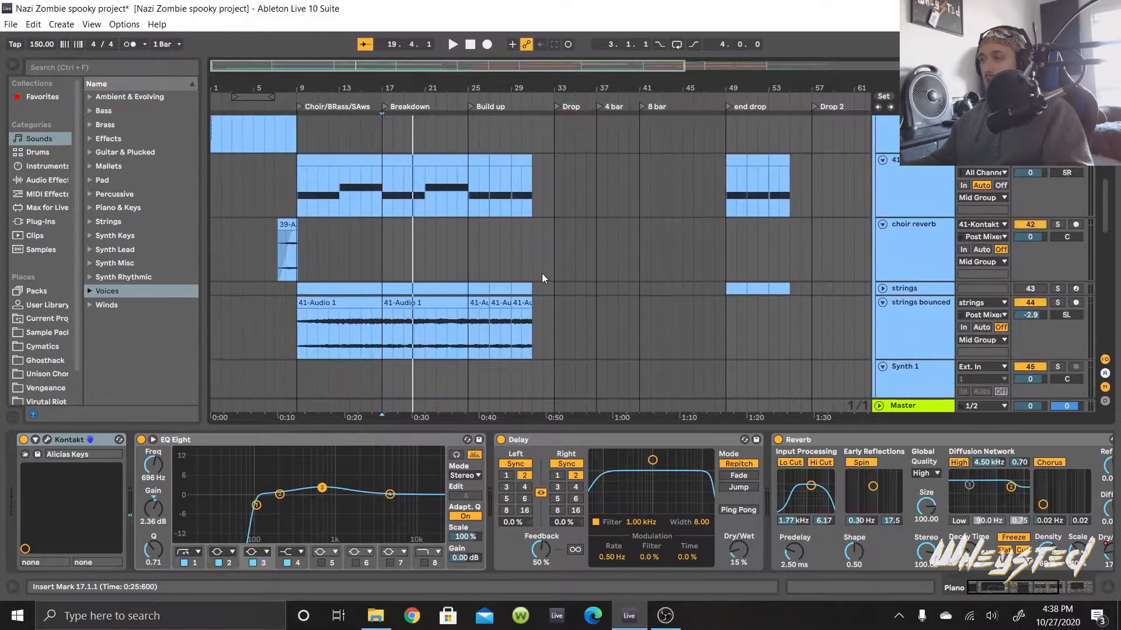
{"action": "scroll", "coordinate": [541, 272], "scroll_direction": "down", "scroll_amount": 6}
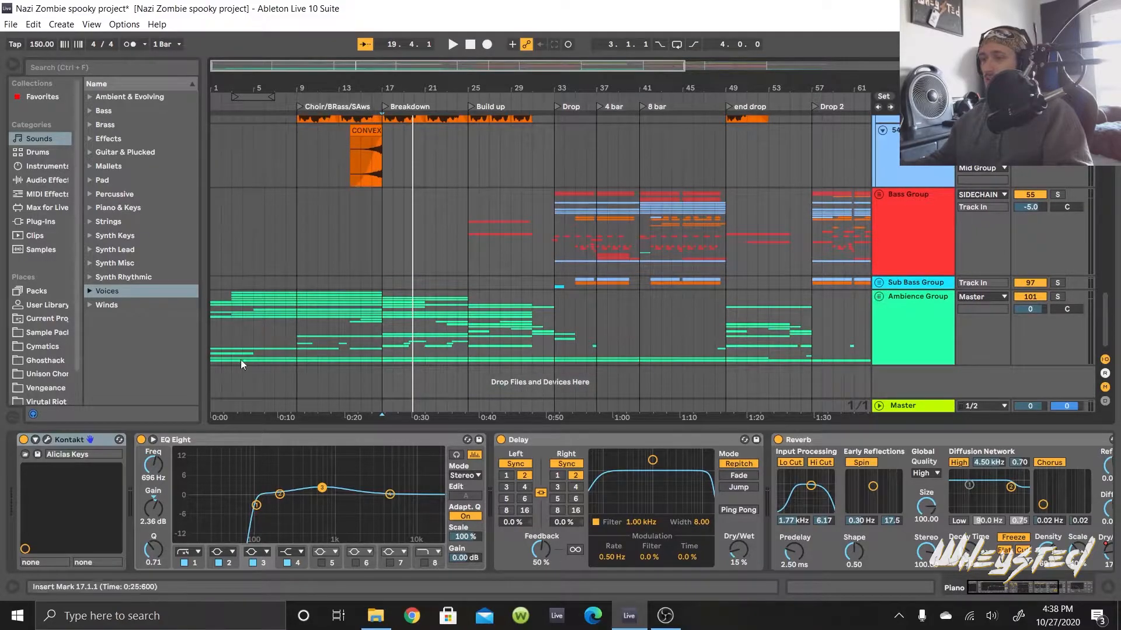
{"action": "left_click", "coordinate": [213, 334]}
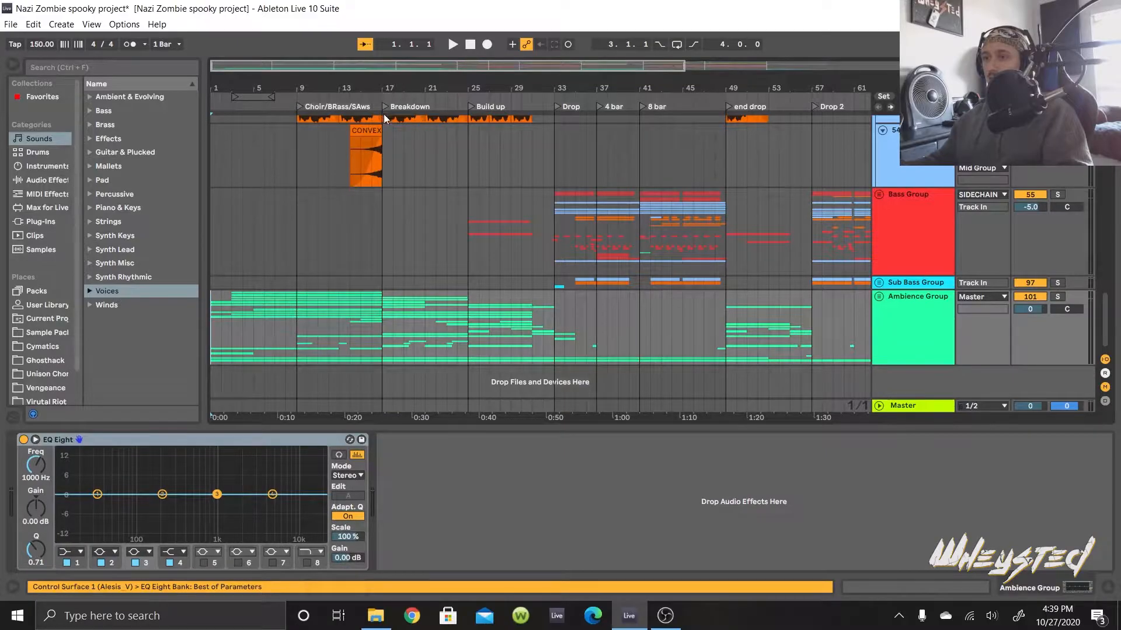
{"action": "left_click", "coordinate": [878, 297]}
{"action": "scroll", "coordinate": [455, 341], "scroll_direction": "down", "scroll_amount": 4}
{"action": "scroll", "coordinate": [432, 344], "scroll_direction": "down", "scroll_amount": 2}
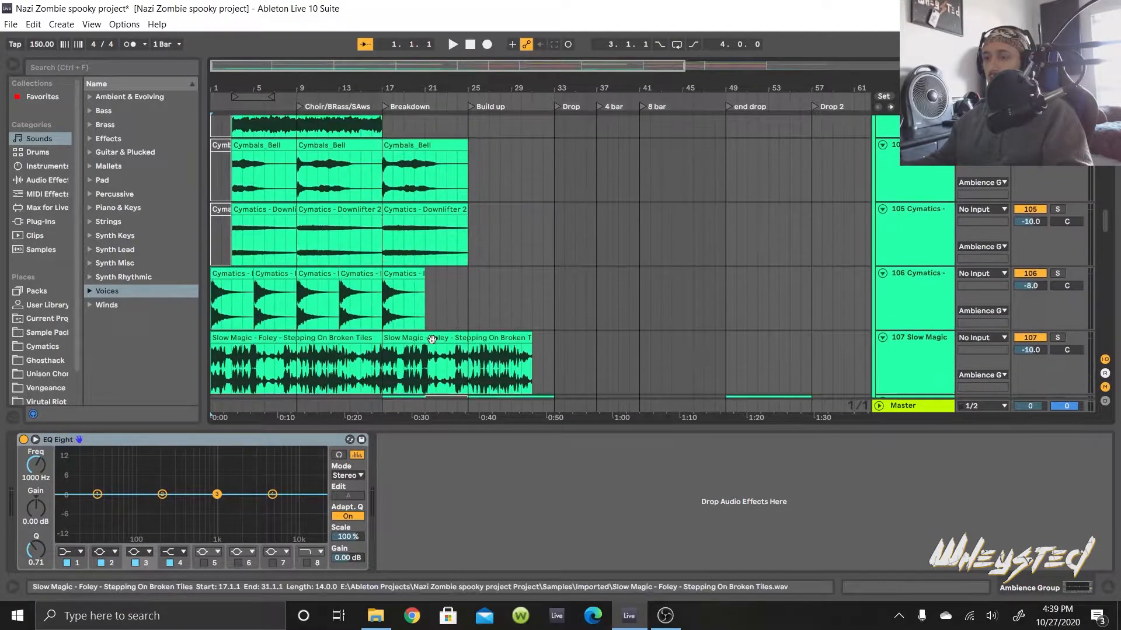
{"action": "key", "text": "space"}
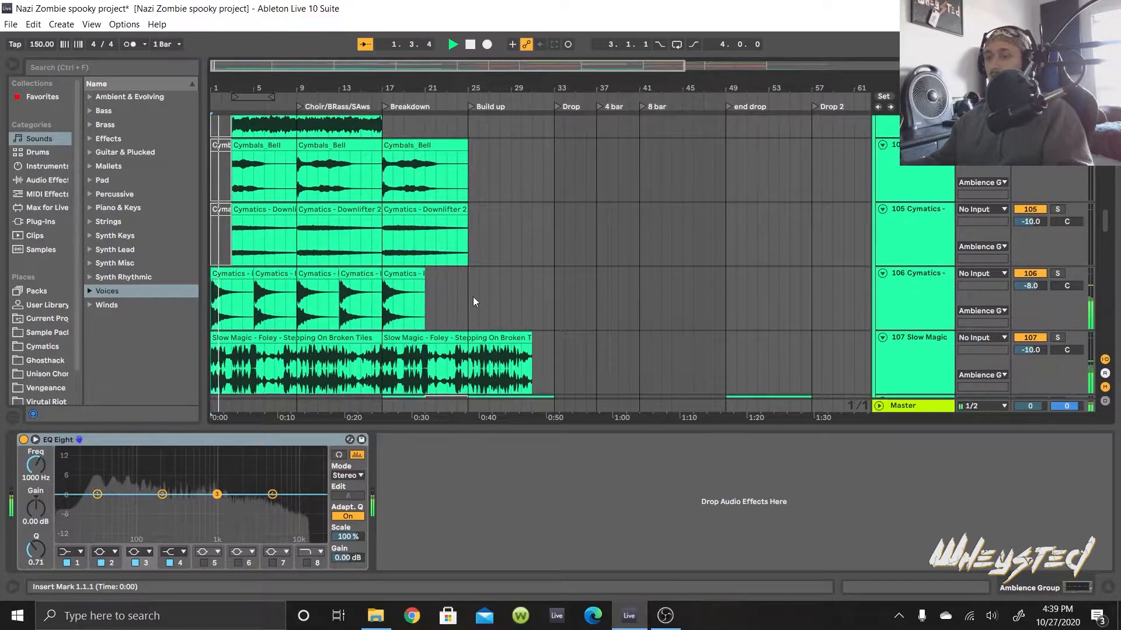
Step: Examine the layered clips in the Ambience Group while the intro plays, stopping playback at the Breakdown
{"action": "scroll", "coordinate": [474, 300], "scroll_direction": "down", "scroll_amount": 1}
{"action": "scroll", "coordinate": [473, 300], "scroll_direction": "down", "scroll_amount": 3}
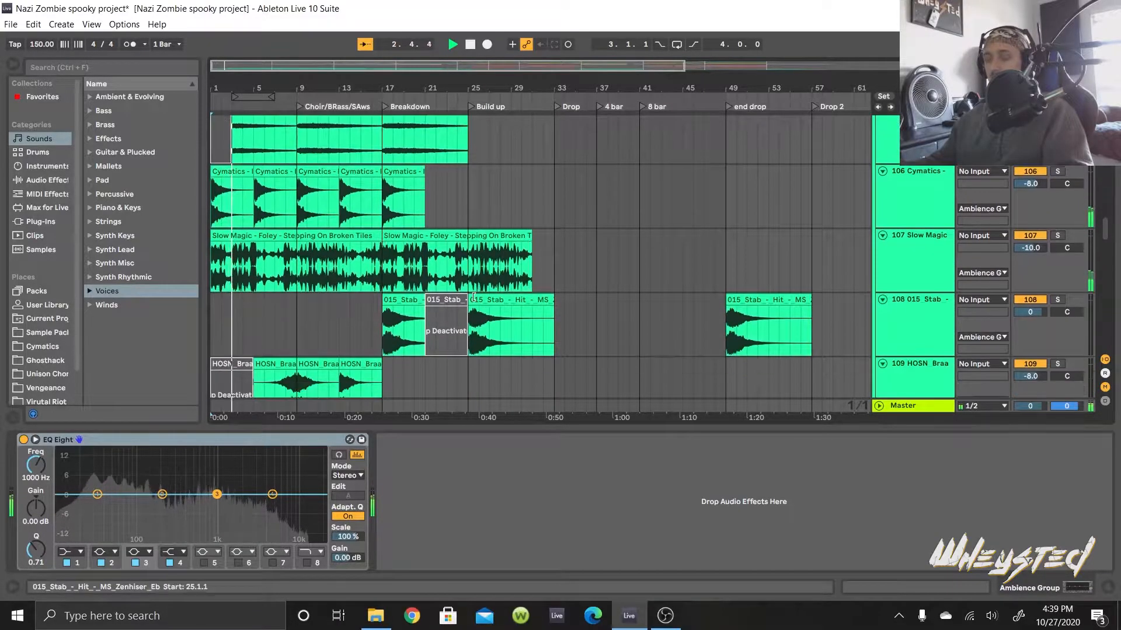
{"action": "scroll", "coordinate": [474, 301], "scroll_direction": "down", "scroll_amount": 2}
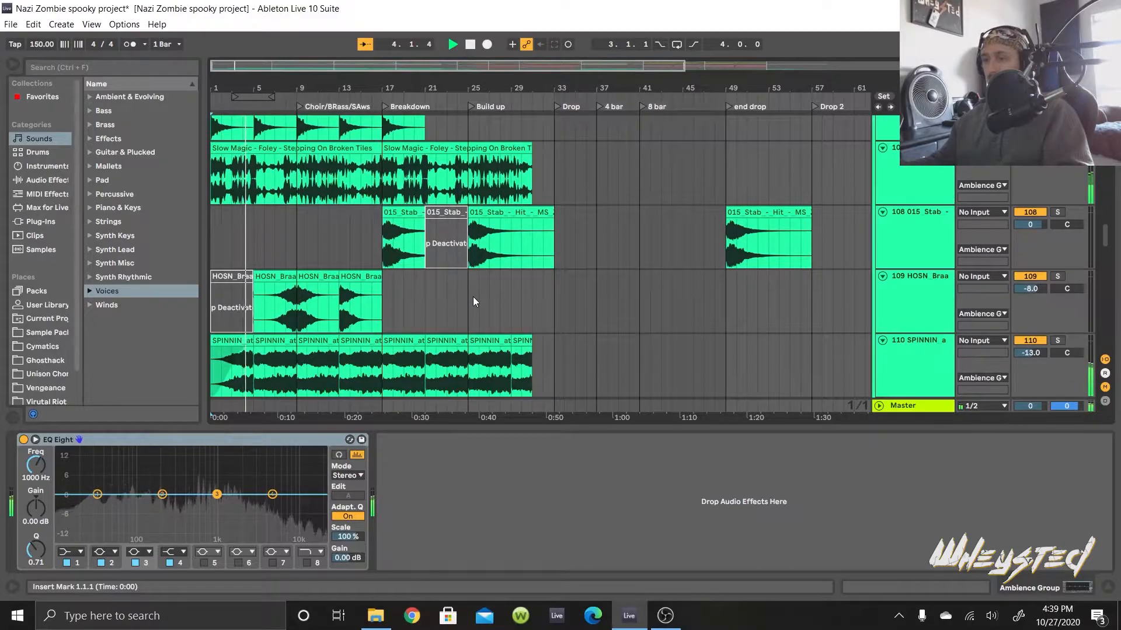
{"action": "scroll", "coordinate": [473, 301], "scroll_direction": "up", "scroll_amount": 1}
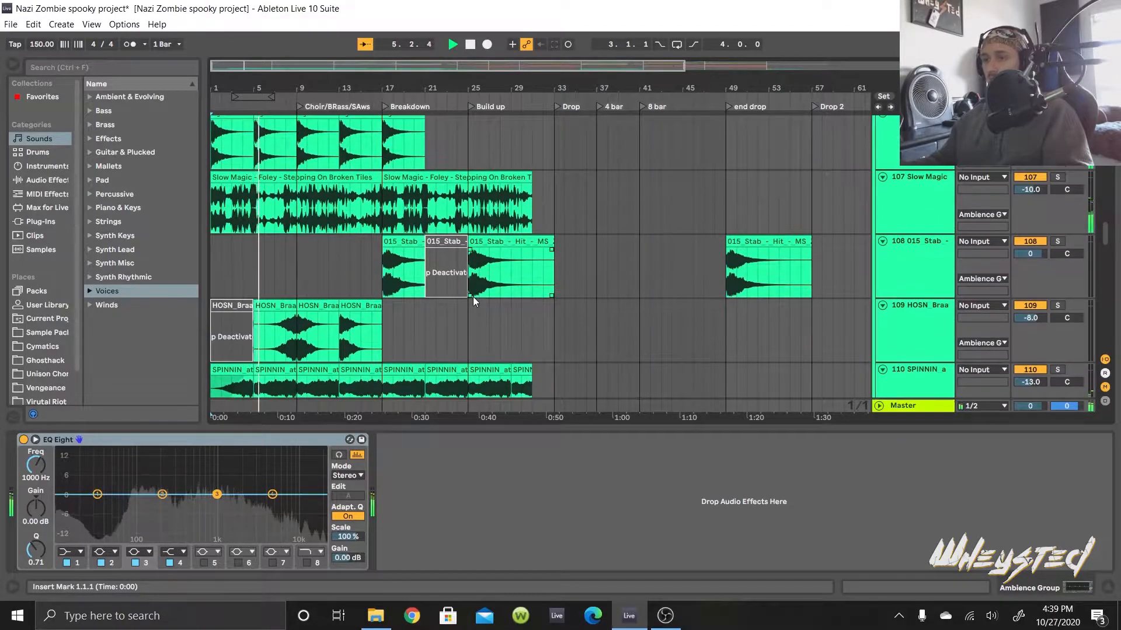
{"action": "scroll", "coordinate": [473, 299], "scroll_direction": "up", "scroll_amount": 1}
{"action": "scroll", "coordinate": [474, 302], "scroll_direction": "up", "scroll_amount": 5}
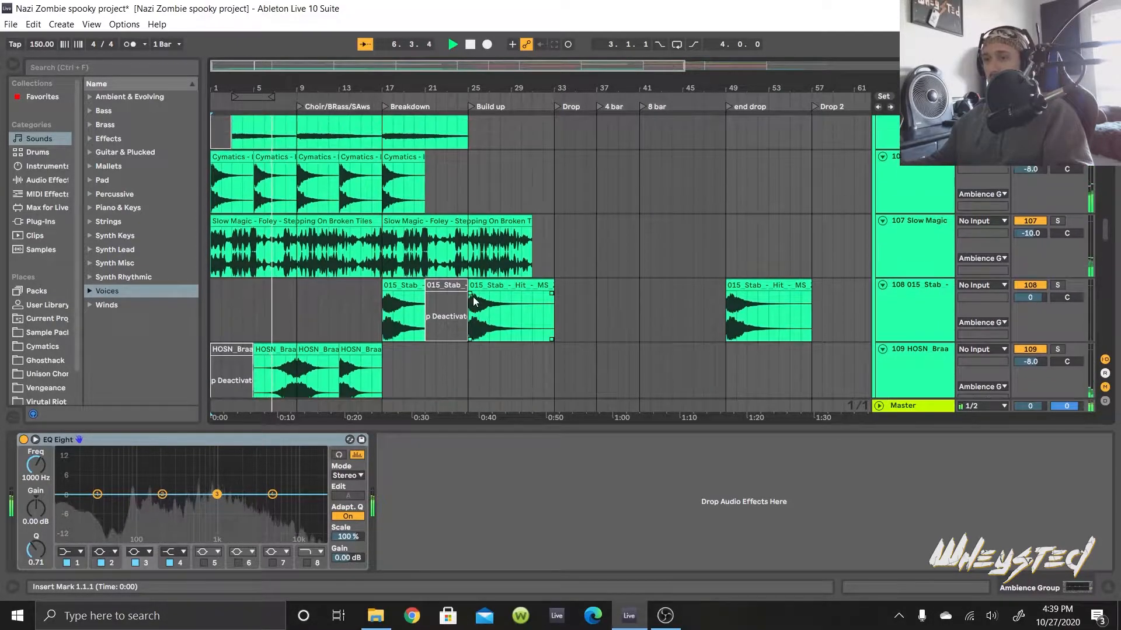
{"action": "scroll", "coordinate": [473, 301], "scroll_direction": "up", "scroll_amount": 4}
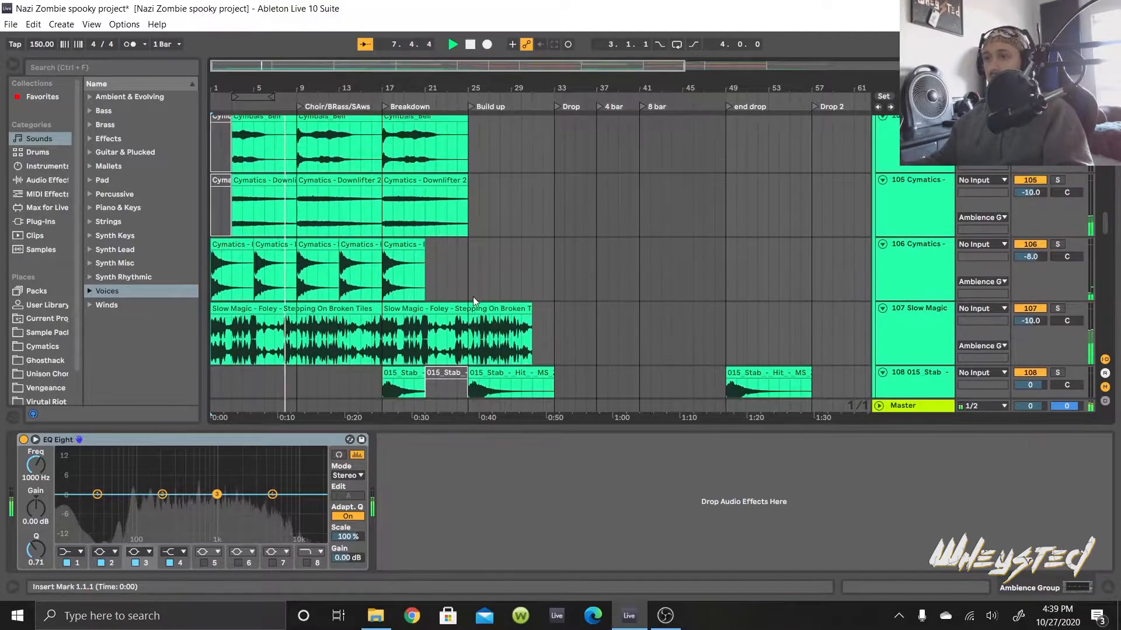
{"action": "scroll", "coordinate": [474, 301], "scroll_direction": "up", "scroll_amount": 6}
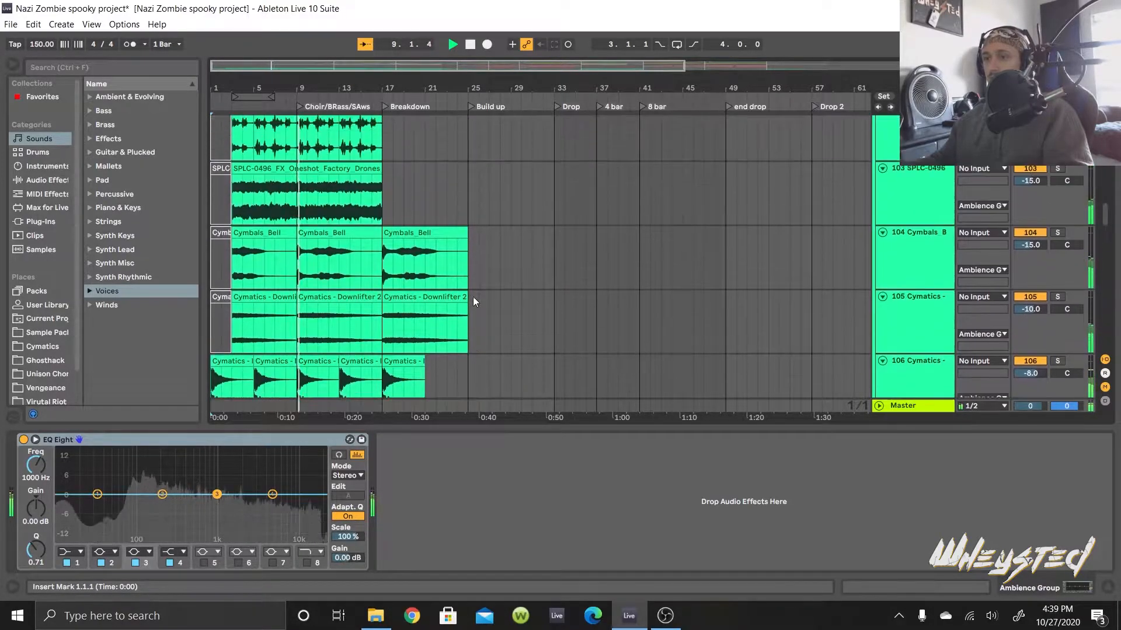
{"action": "scroll", "coordinate": [473, 301], "scroll_direction": "up", "scroll_amount": 4}
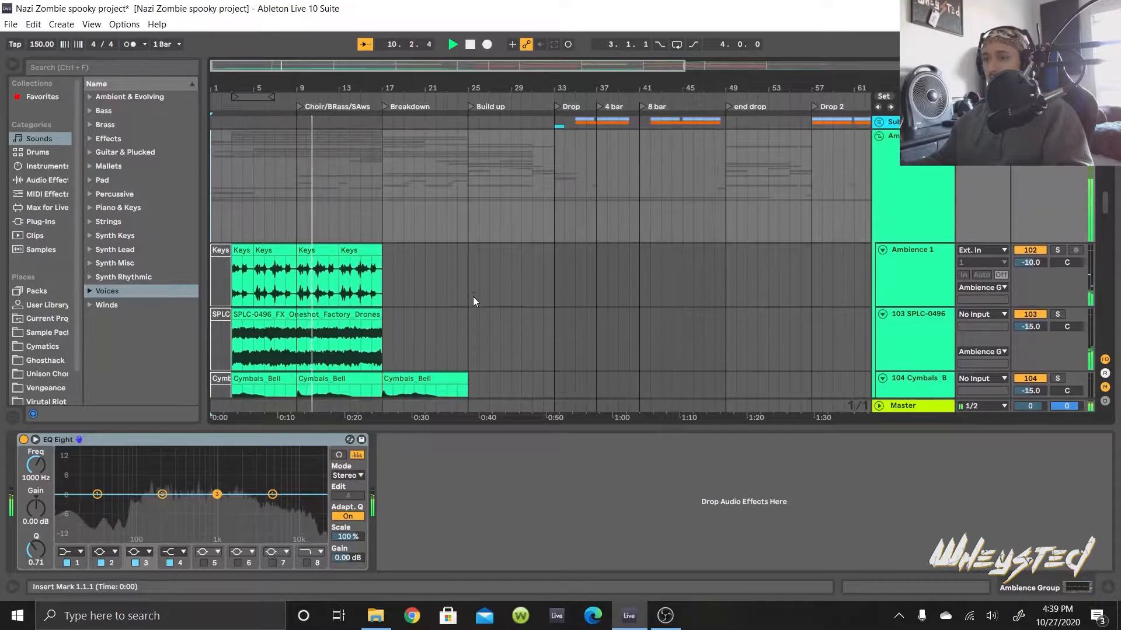
{"action": "scroll", "coordinate": [472, 301], "scroll_direction": "down", "scroll_amount": 3}
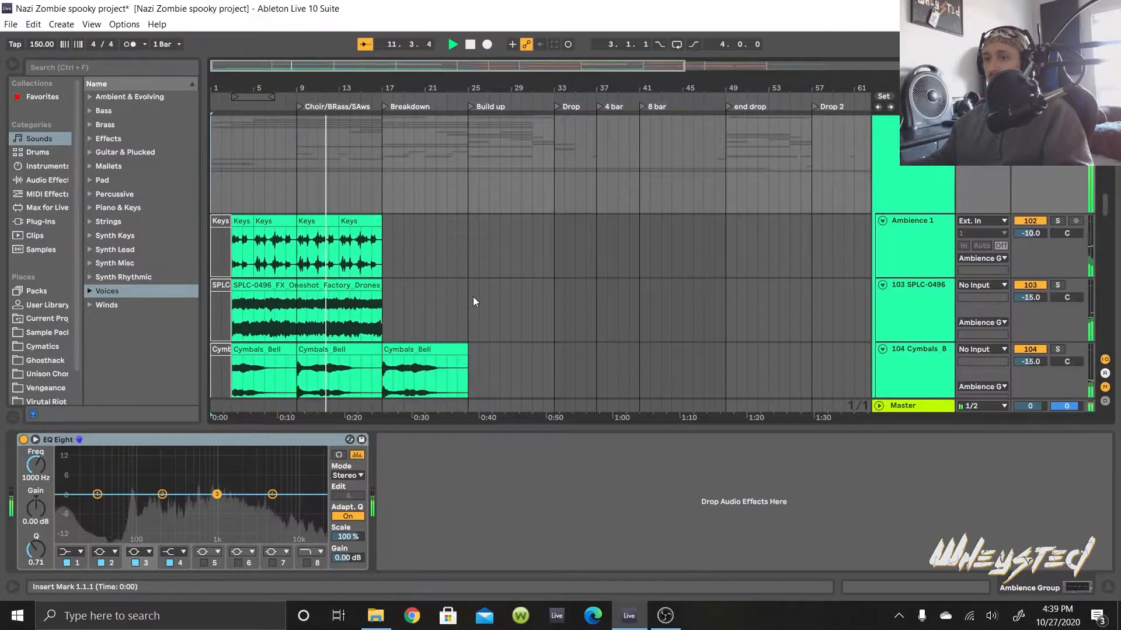
{"action": "scroll", "coordinate": [473, 301], "scroll_direction": "down", "scroll_amount": 2}
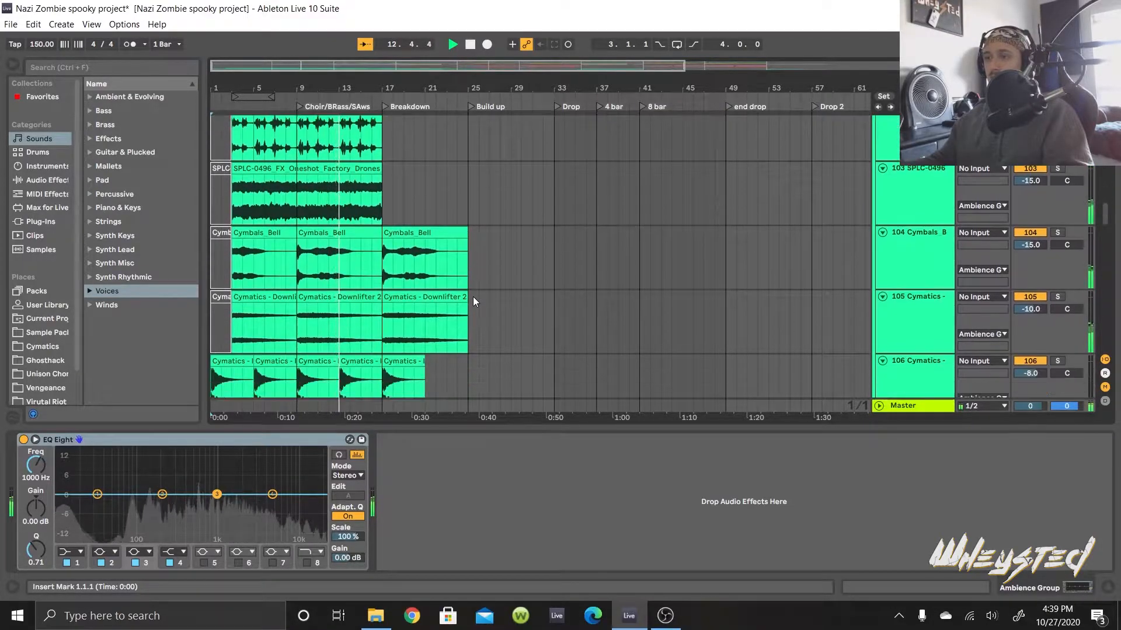
{"action": "scroll", "coordinate": [473, 301], "scroll_direction": "up", "scroll_amount": 5}
{"action": "scroll", "coordinate": [474, 301], "scroll_direction": "up", "scroll_amount": 3}
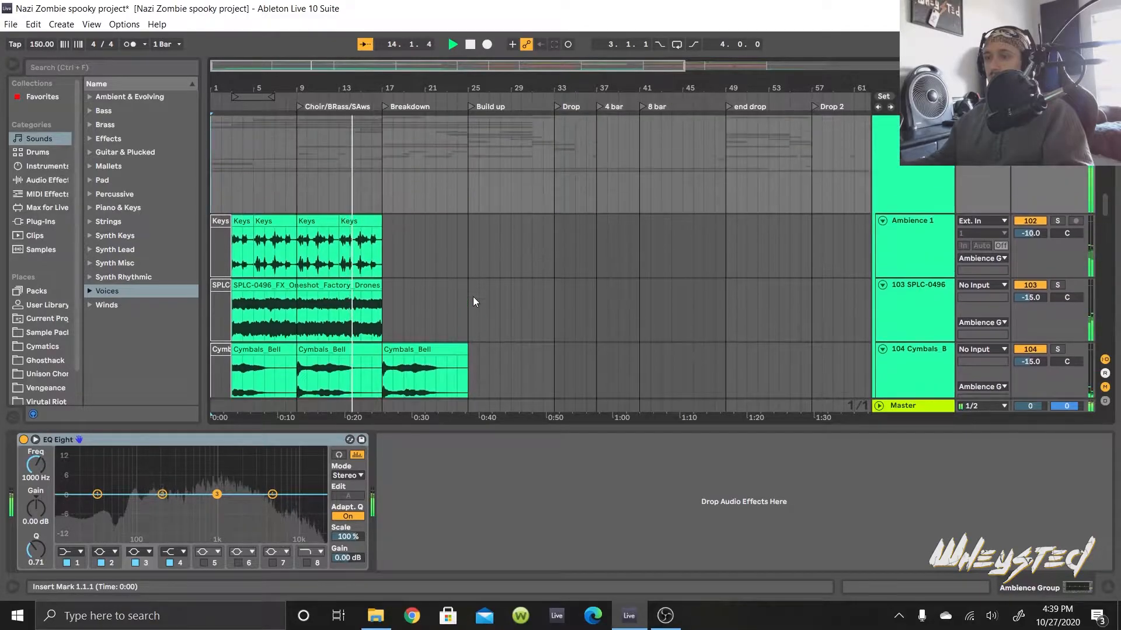
{"action": "scroll", "coordinate": [473, 301], "scroll_direction": "down", "scroll_amount": 4}
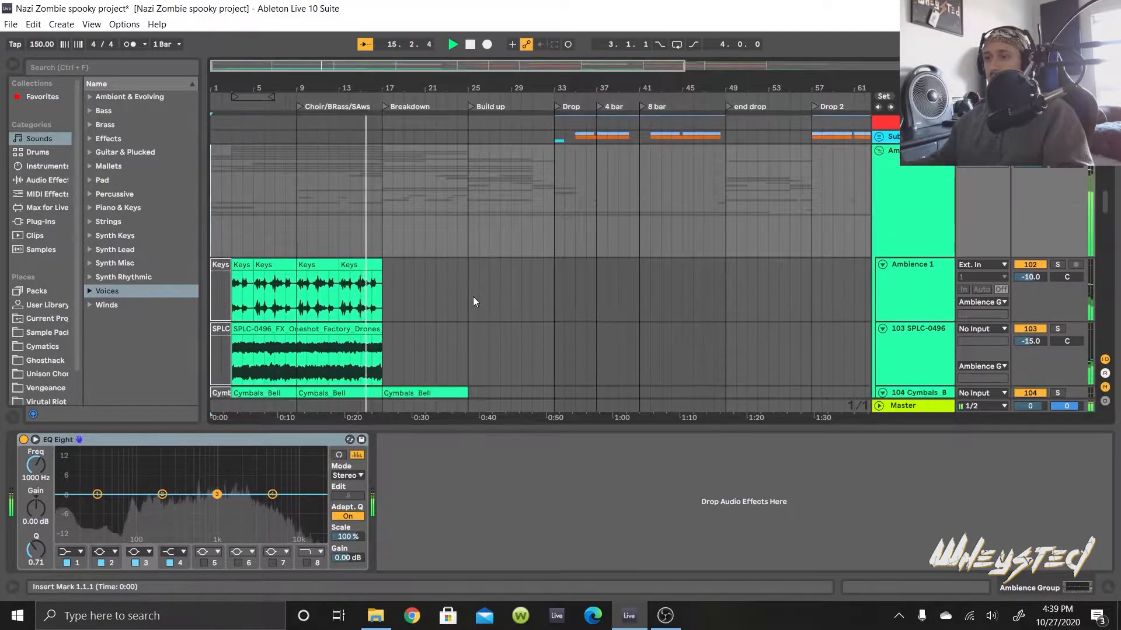
{"action": "scroll", "coordinate": [474, 300], "scroll_direction": "down", "scroll_amount": 1}
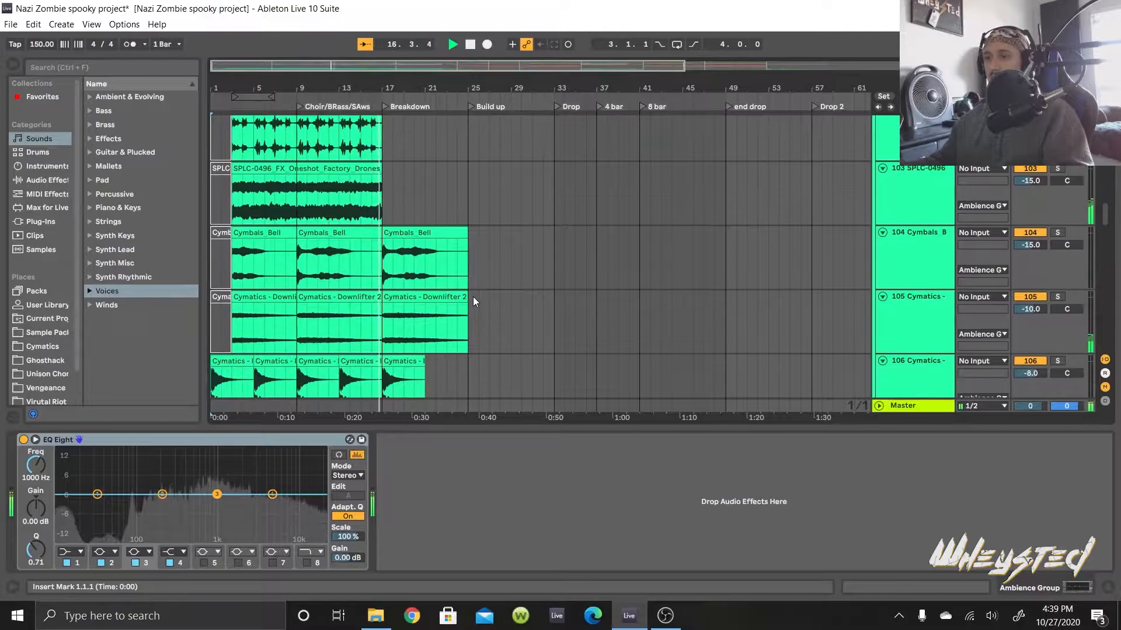
{"action": "key", "text": "space"}
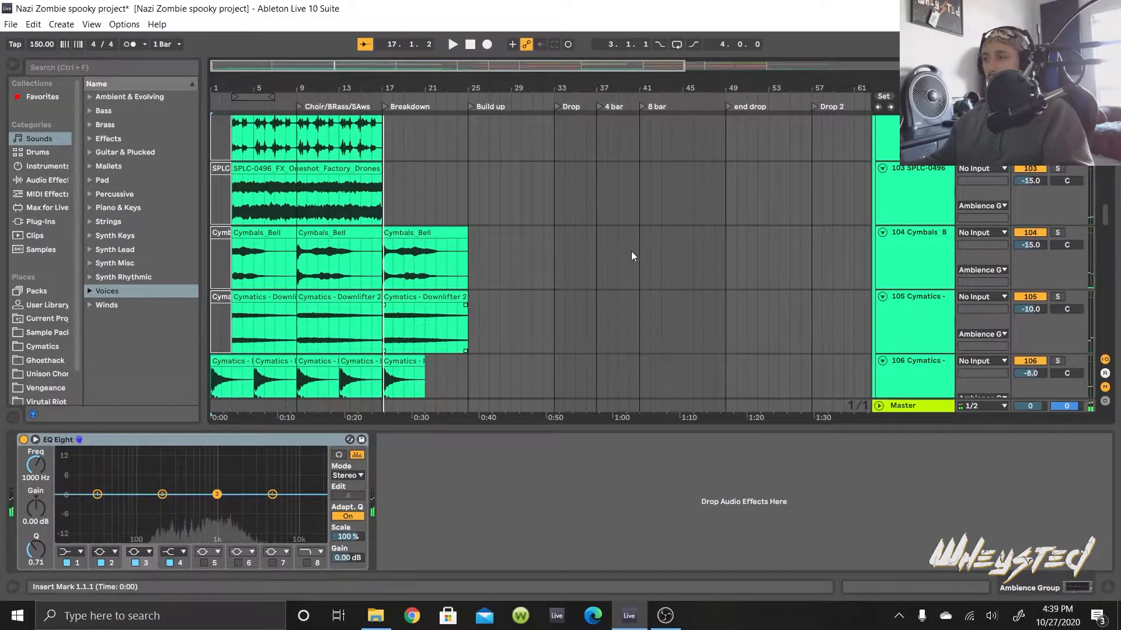
Step: Audition the Keys clips on Ambience 1 and the SPLC-0496 factory drones clip, each soloed from bar 3
{"action": "scroll", "coordinate": [631, 256], "scroll_direction": "up", "scroll_amount": 4}
{"action": "scroll", "coordinate": [239, 209], "scroll_direction": "down", "scroll_amount": 4}
{"action": "left_click", "coordinate": [230, 149]}
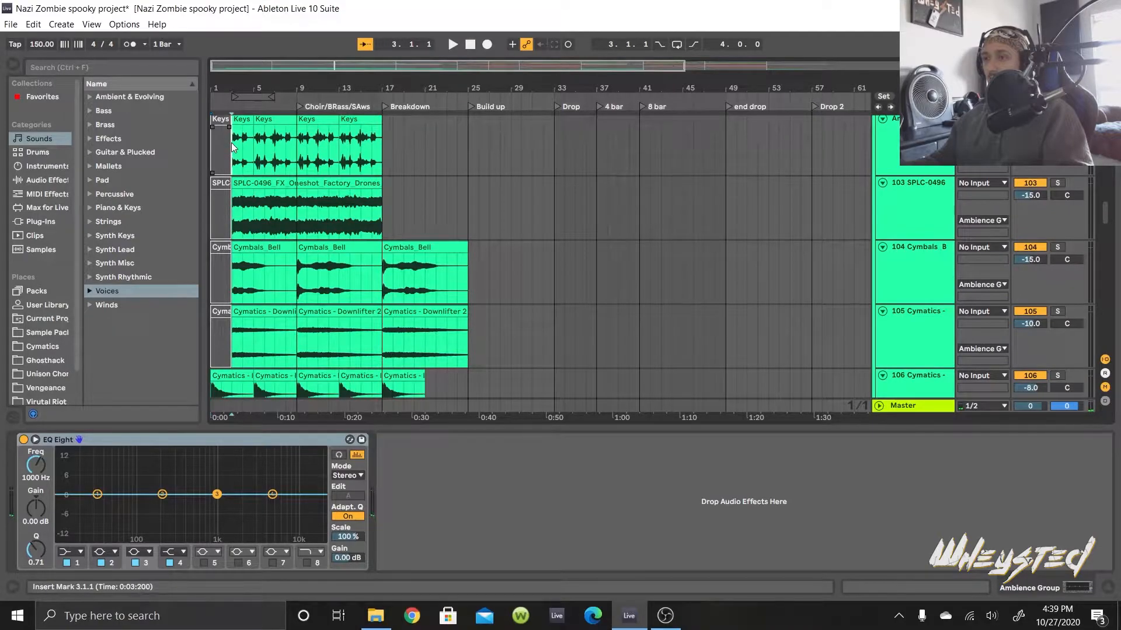
{"action": "key", "text": "space"}
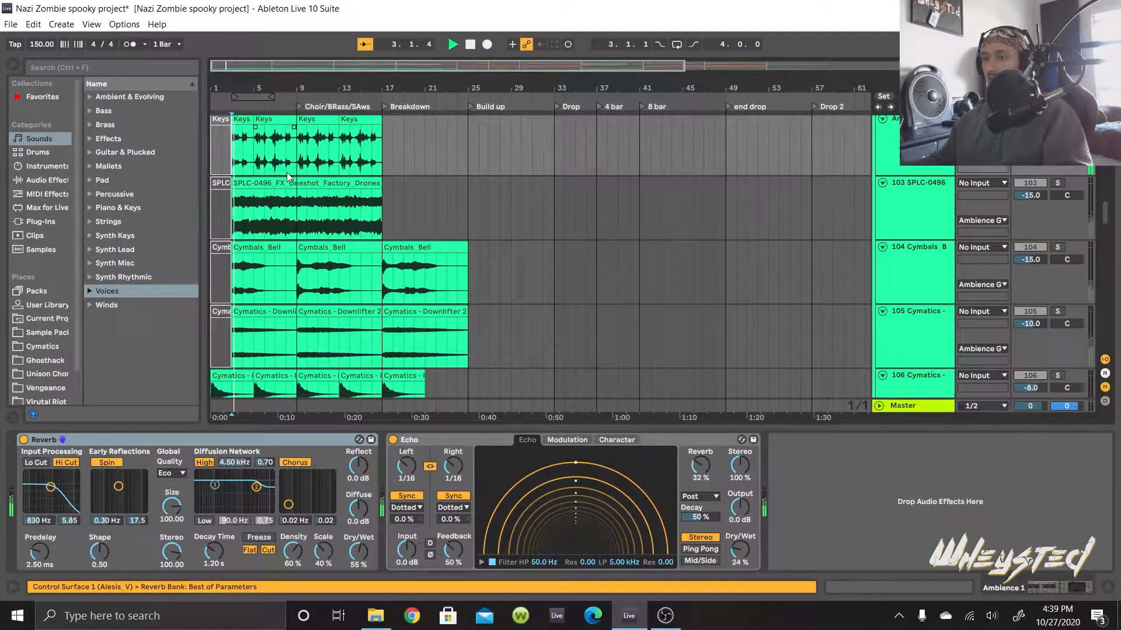
{"action": "key", "text": "space"}
{"action": "left_click", "coordinate": [237, 209]}
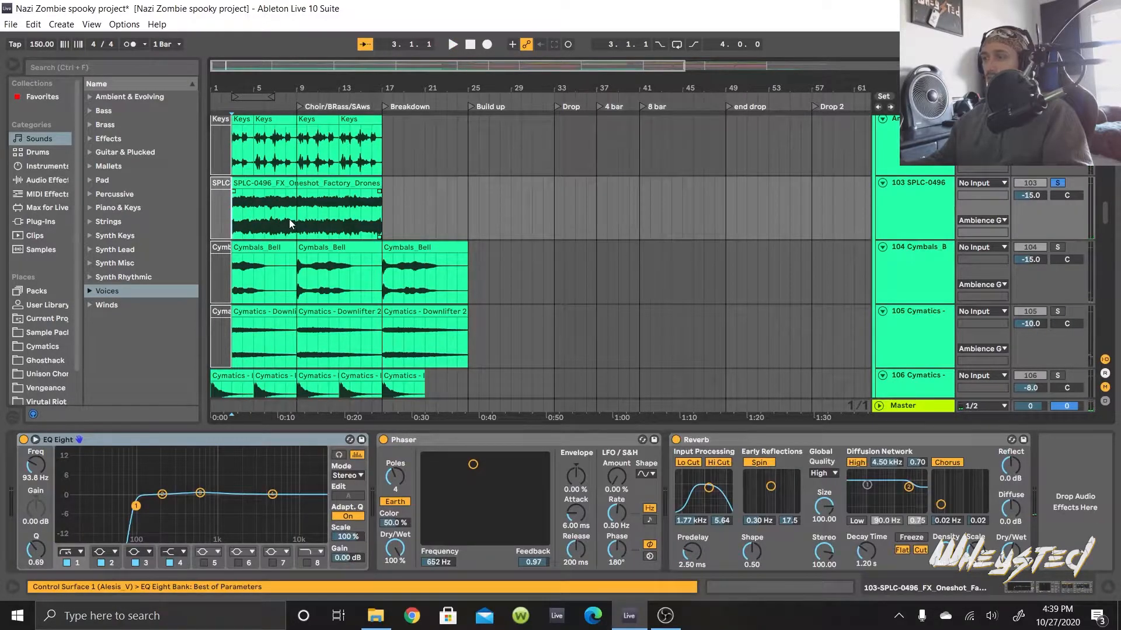
{"action": "key", "text": "space"}
Step: Solo the Cymbals Bell track and play it from bar 3
{"action": "left_click", "coordinate": [258, 279]}
{"action": "scroll", "coordinate": [258, 279], "scroll_direction": "down", "scroll_amount": 1}
{"action": "left_click", "coordinate": [236, 247]}
{"action": "key", "text": "space"}
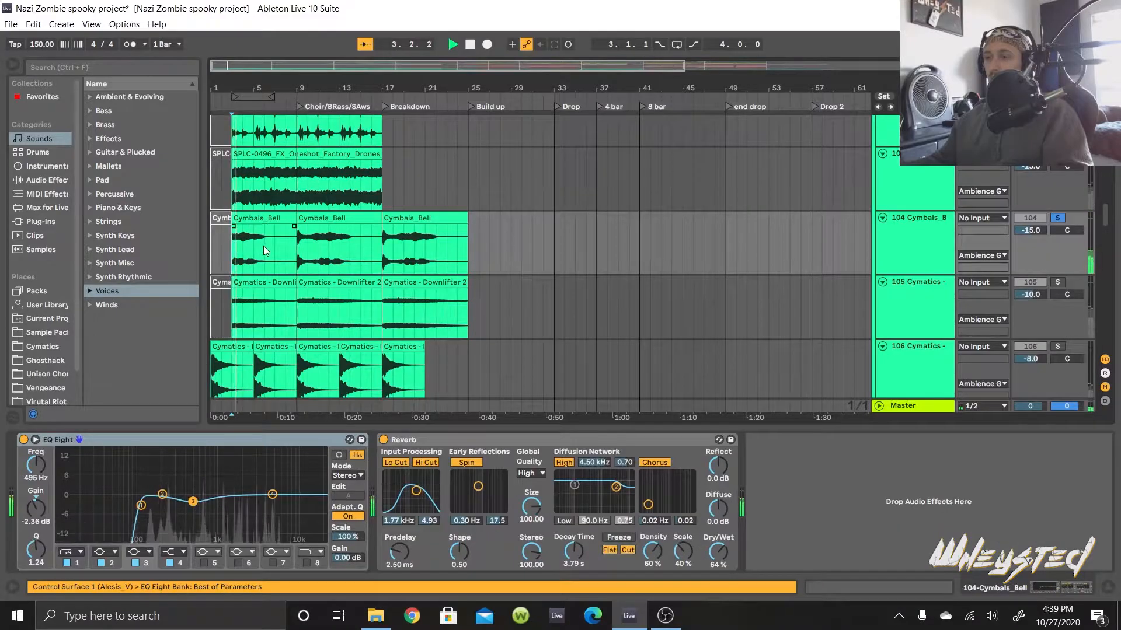
Step: Audition the Cymatics Downlifter 2 clips soloed from bar 3 and the Cymatics Impact 3 clips soloed from bar 1
{"action": "scroll", "coordinate": [235, 247], "scroll_direction": "down", "scroll_amount": 2}
{"action": "left_click", "coordinate": [233, 271]}
{"action": "key", "text": "space"}
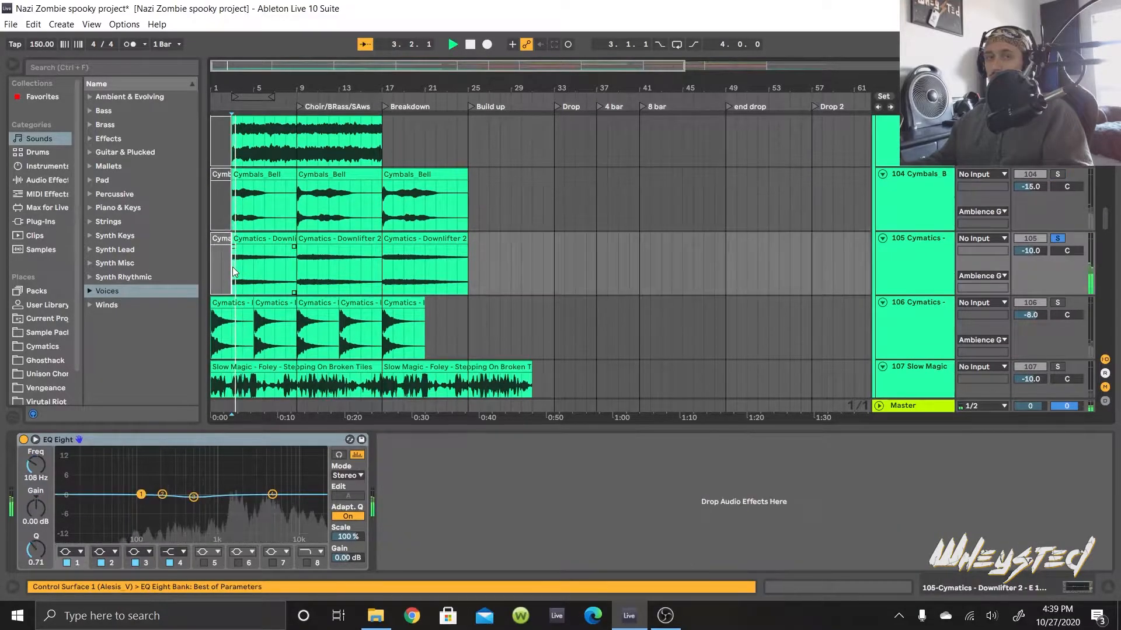
{"action": "scroll", "coordinate": [232, 268], "scroll_direction": "down", "scroll_amount": 1}
{"action": "left_click", "coordinate": [213, 282]}
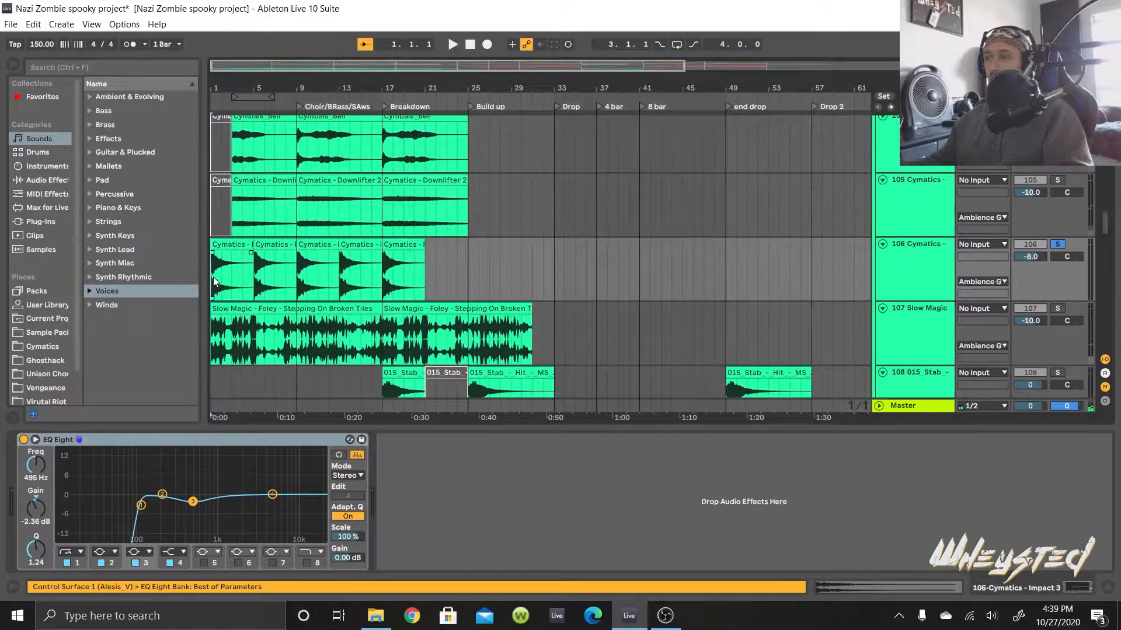
{"action": "key", "text": "space"}
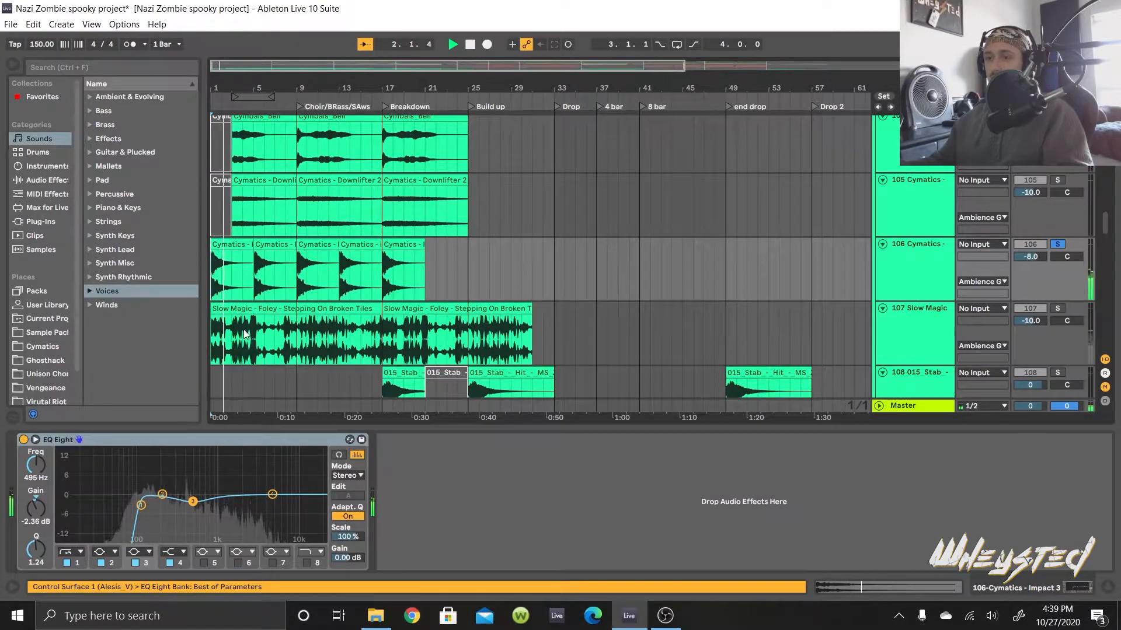
{"action": "key", "text": "space"}
Step: Solo the Slow Magic Foley Stepping On Broken Tiles track and play it from bar 1 into bar 3
{"action": "left_click", "coordinate": [216, 341]}
{"action": "key", "text": "space"}
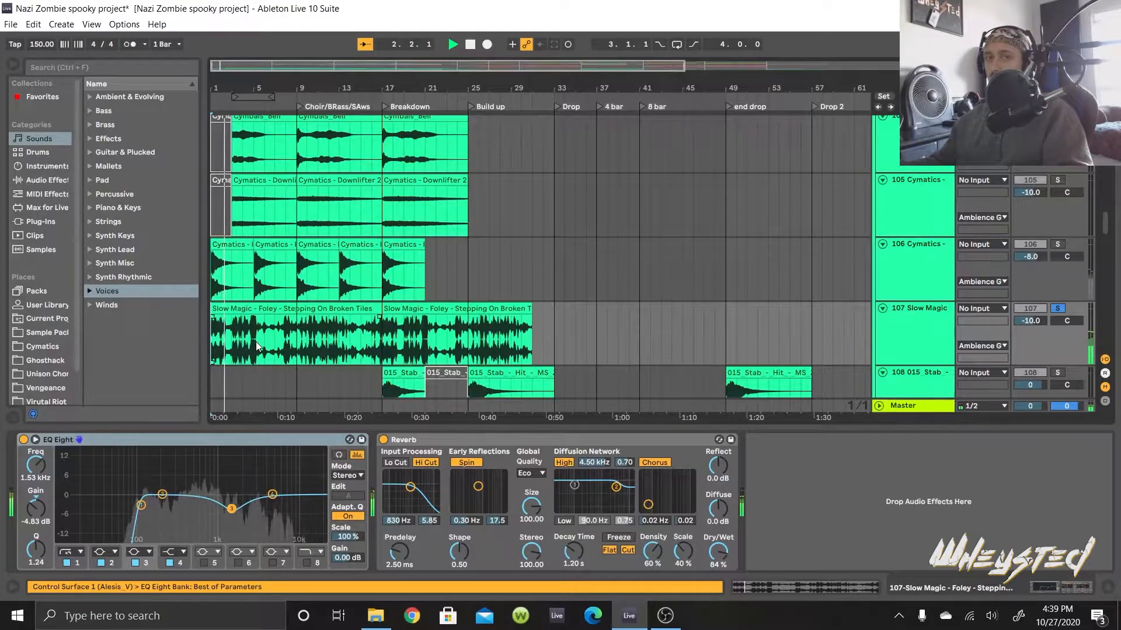
{"action": "key", "text": "space"}
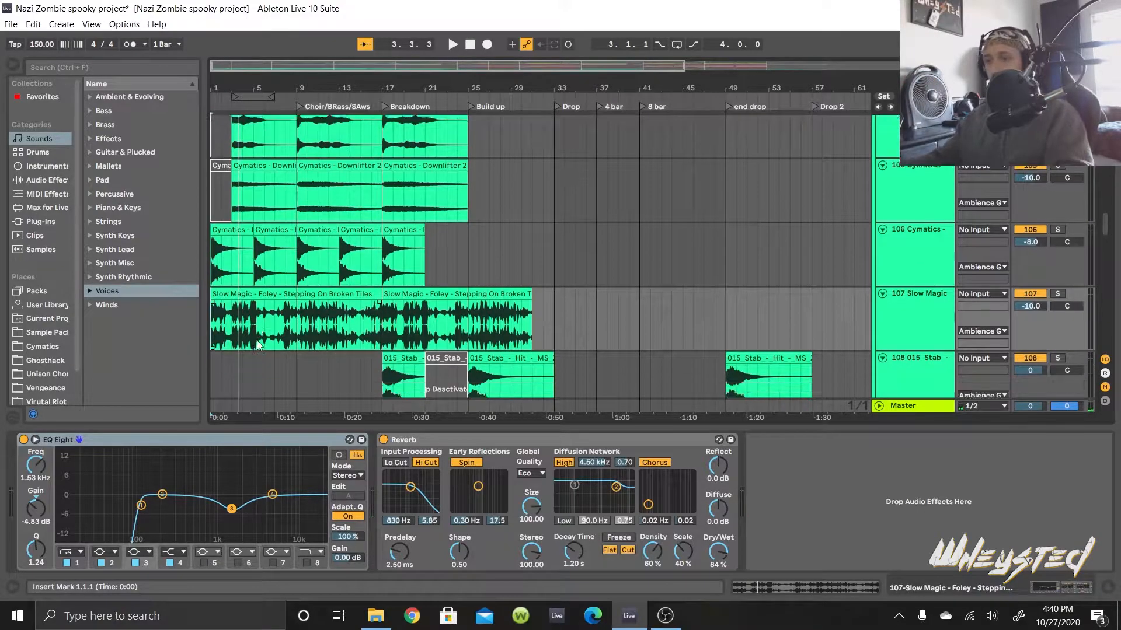
Step: Solo the HOSN_Braam_One_Shot_03 track and play it from bar 5 into the Choir/BRass/SAws section
{"action": "scroll", "coordinate": [257, 346], "scroll_direction": "down", "scroll_amount": 5}
{"action": "scroll", "coordinate": [260, 340], "scroll_direction": "down", "scroll_amount": 1}
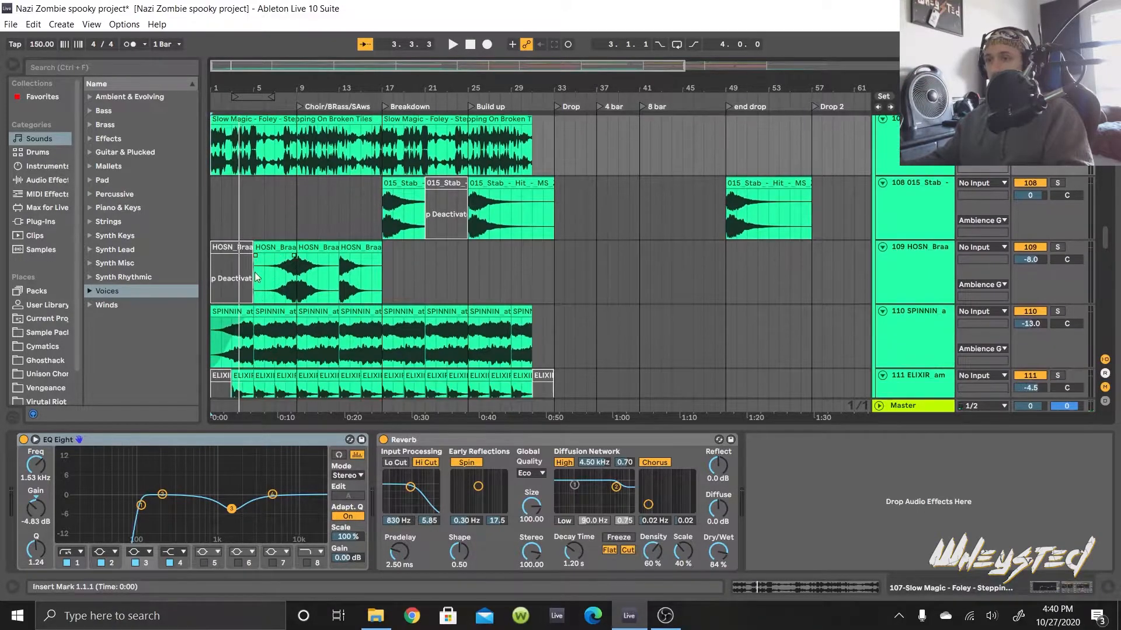
{"action": "left_click", "coordinate": [254, 272]}
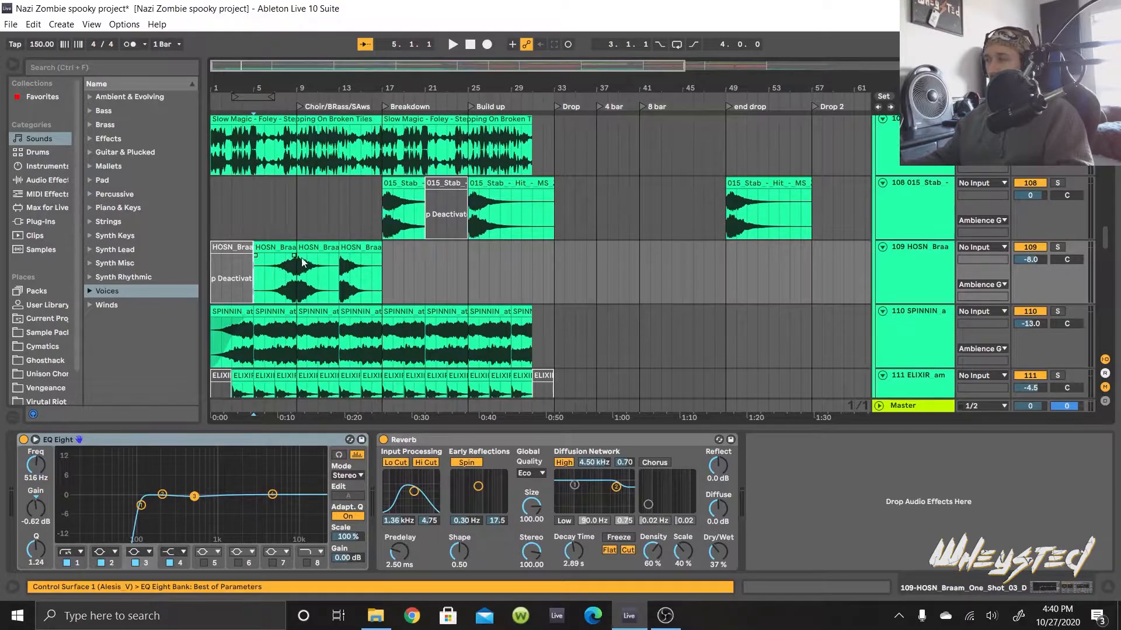
{"action": "key", "text": "s"}
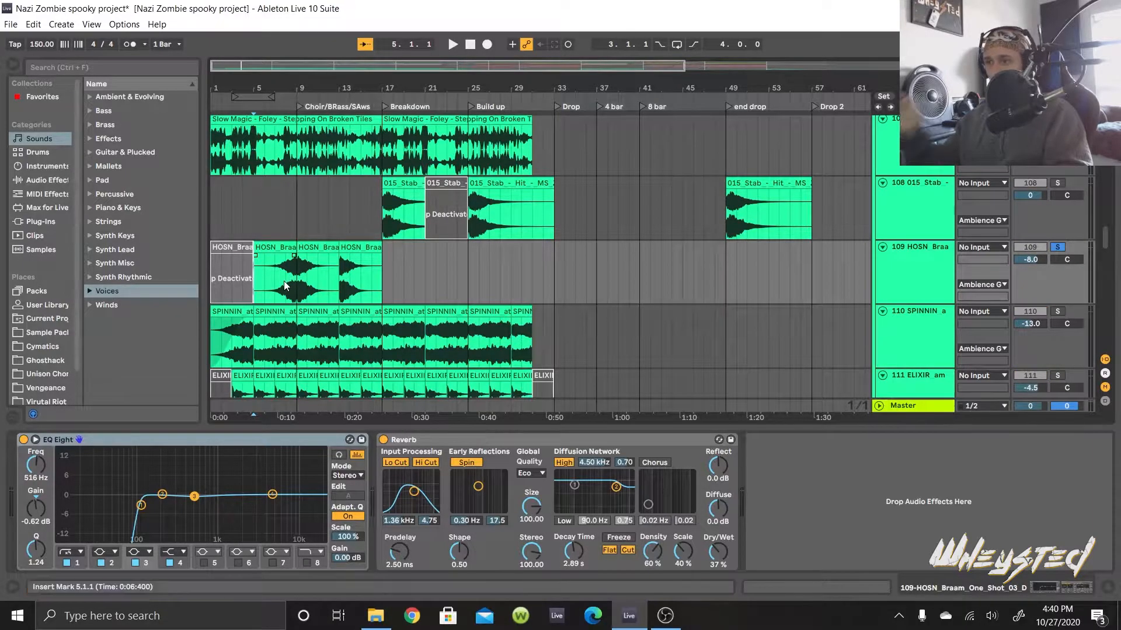
{"action": "key", "text": "space"}
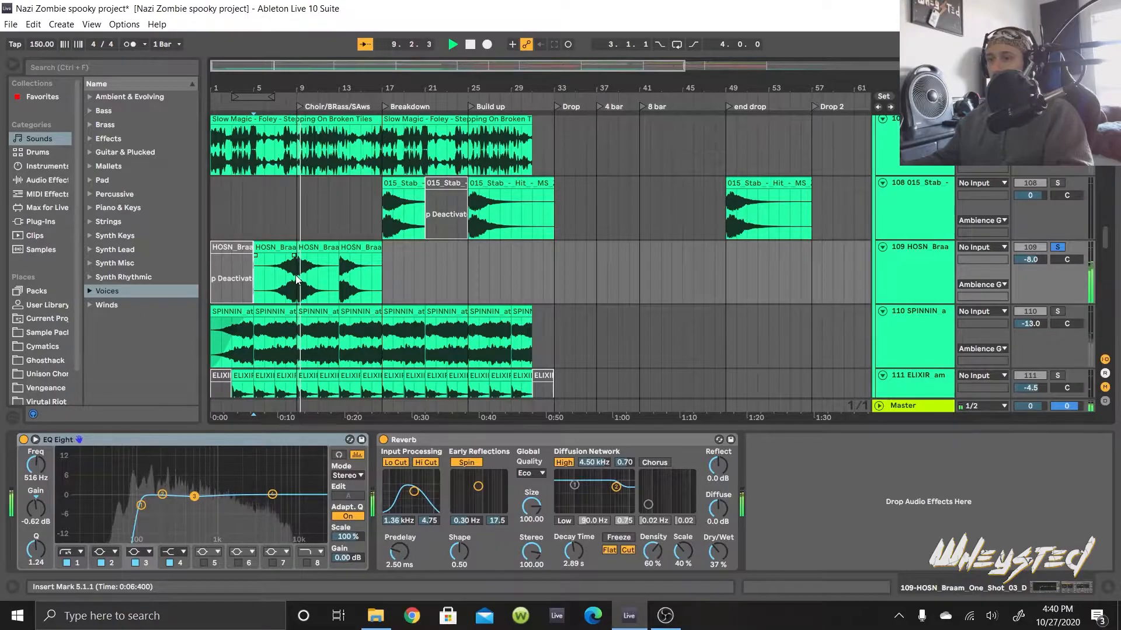
{"action": "scroll", "coordinate": [296, 280], "scroll_direction": "down", "scroll_amount": 1}
{"action": "scroll", "coordinate": [296, 280], "scroll_direction": "down", "scroll_amount": 2}
{"action": "key", "text": "space"}
Step: Solo the SPINNIN atmosphere loop track and play it briefly from bar 5
{"action": "left_click", "coordinate": [254, 255]}
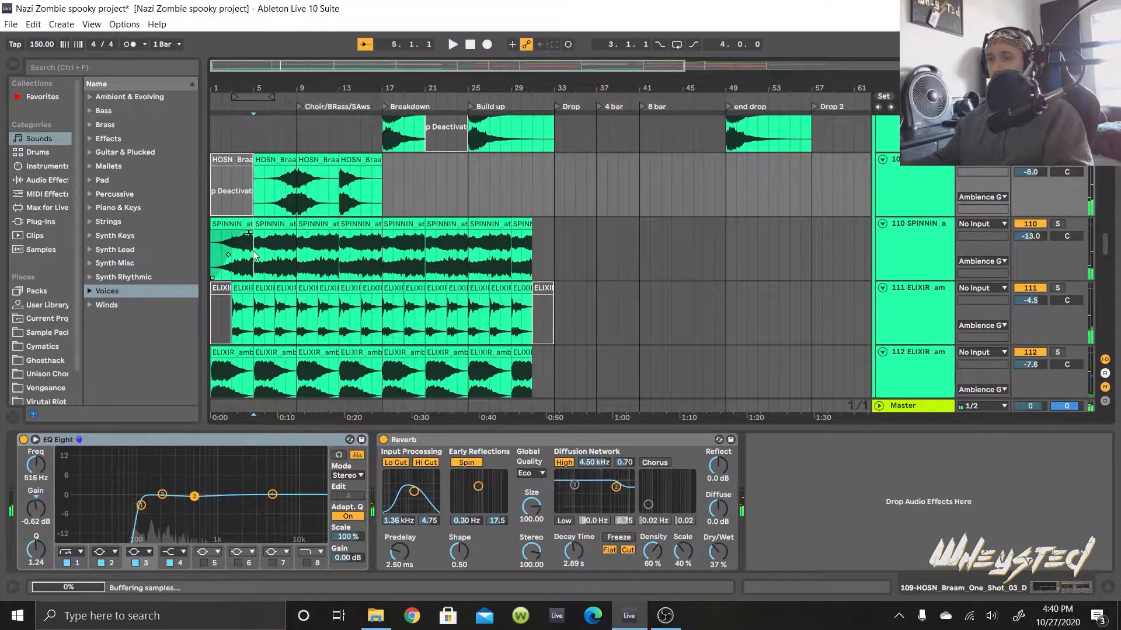
{"action": "key", "text": "space"}
{"action": "scroll", "coordinate": [233, 379], "scroll_direction": "down", "scroll_amount": 1}
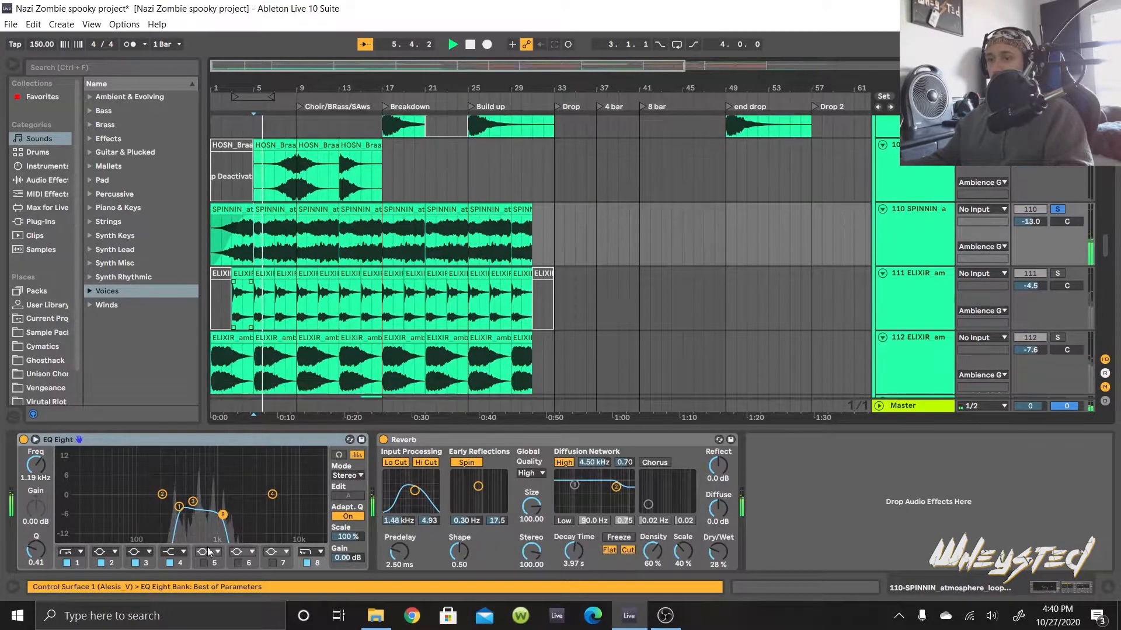
{"action": "key", "text": "space"}
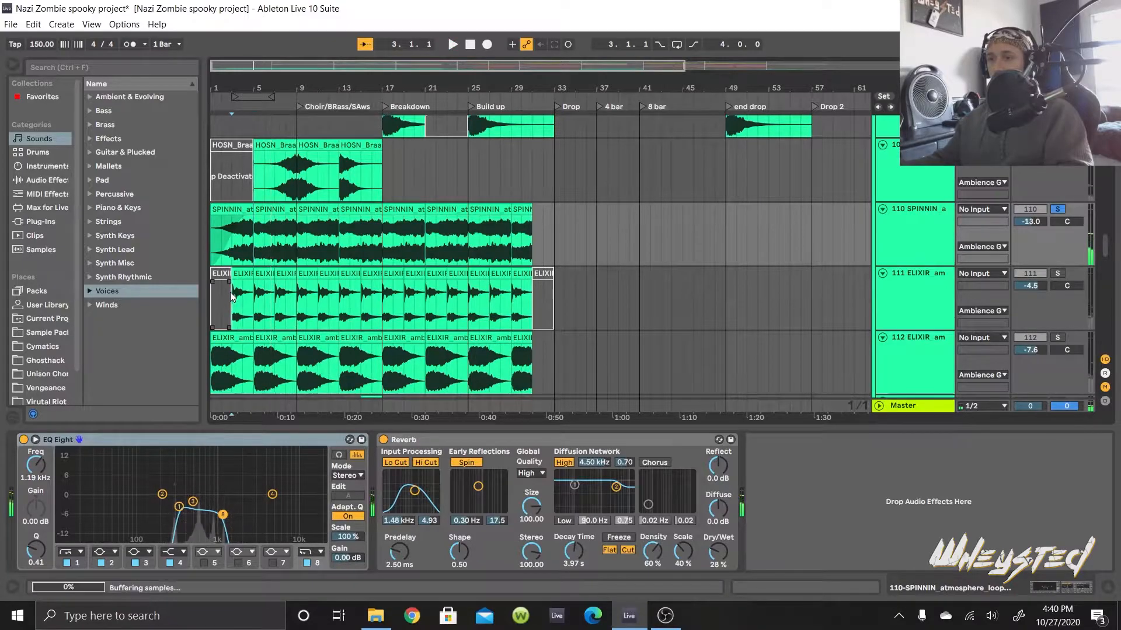
Step: Solo ELIXIR ambient track 111 and play its clips from bar 3
{"action": "left_click", "coordinate": [232, 305]}
{"action": "key", "text": "s"}
{"action": "key", "text": "space"}
{"action": "scroll", "coordinate": [292, 389], "scroll_direction": "down", "scroll_amount": 2}
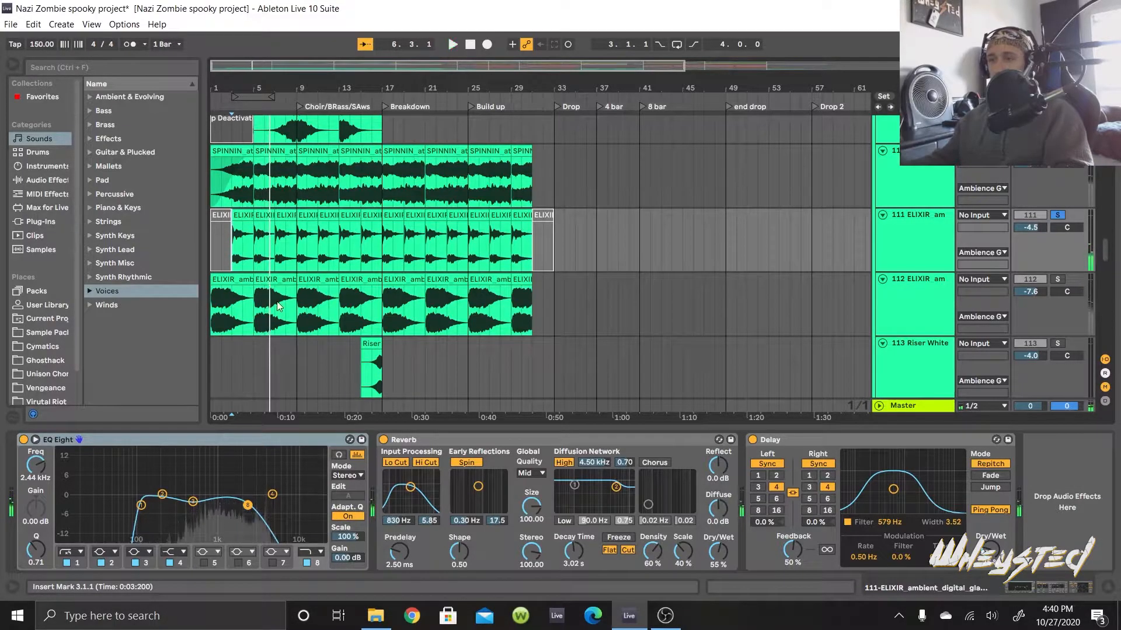
Step: Solo ELIXIR ambient digital track 112 and play its clips from bar 5
{"action": "left_click", "coordinate": [253, 309]}
{"action": "key", "text": "space"}
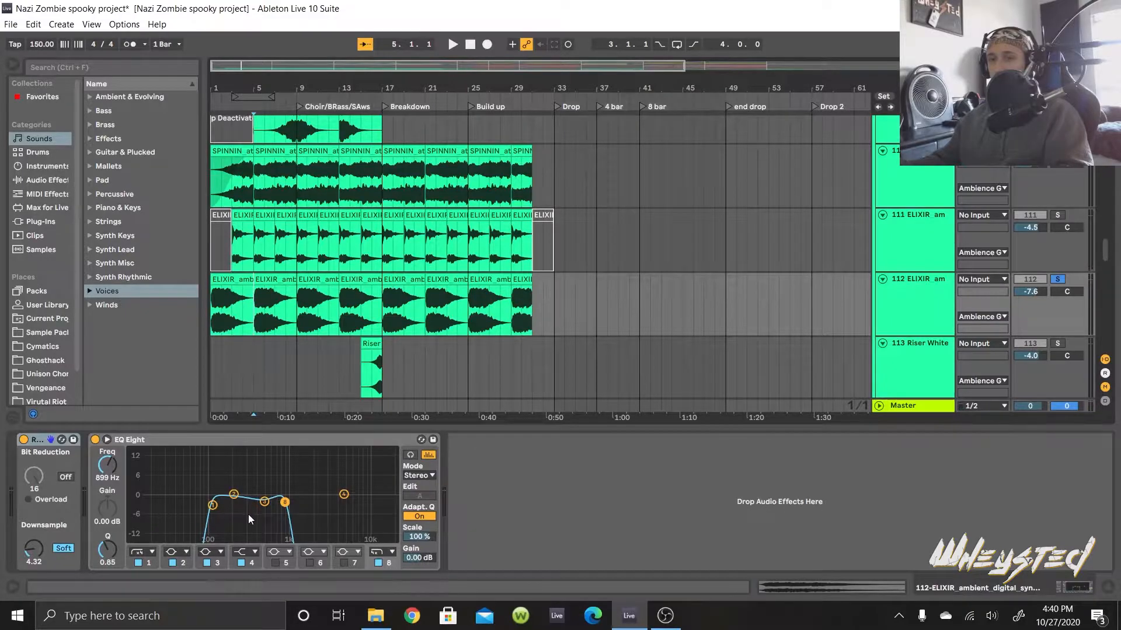
{"action": "key", "text": "space"}
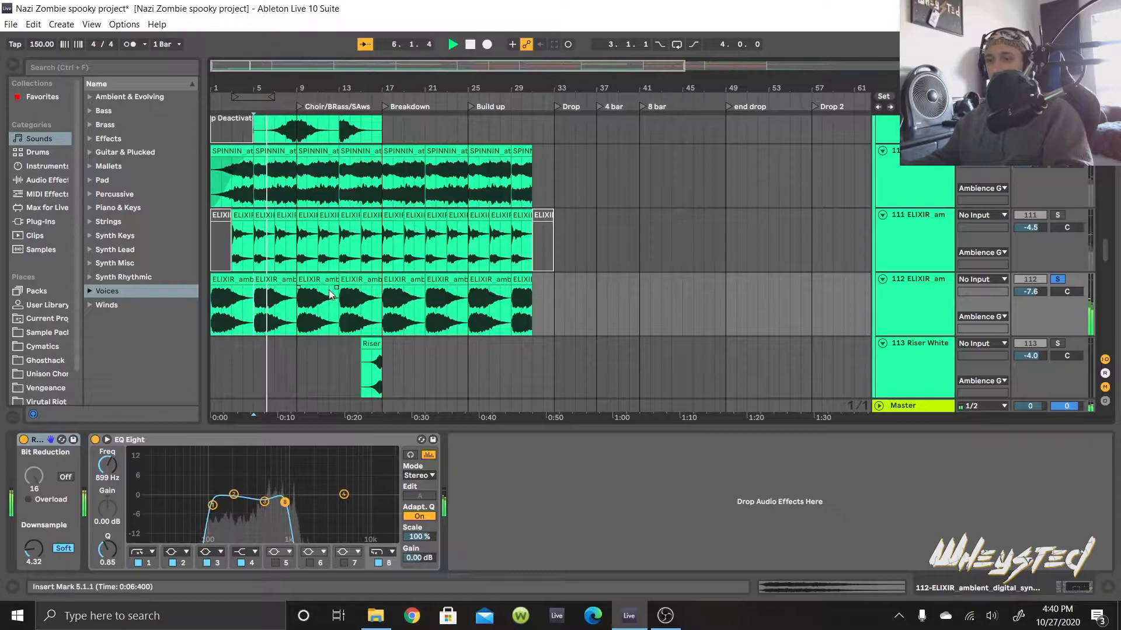
{"action": "scroll", "coordinate": [324, 306], "scroll_direction": "down", "scroll_amount": 5}
{"action": "key", "text": "space"}
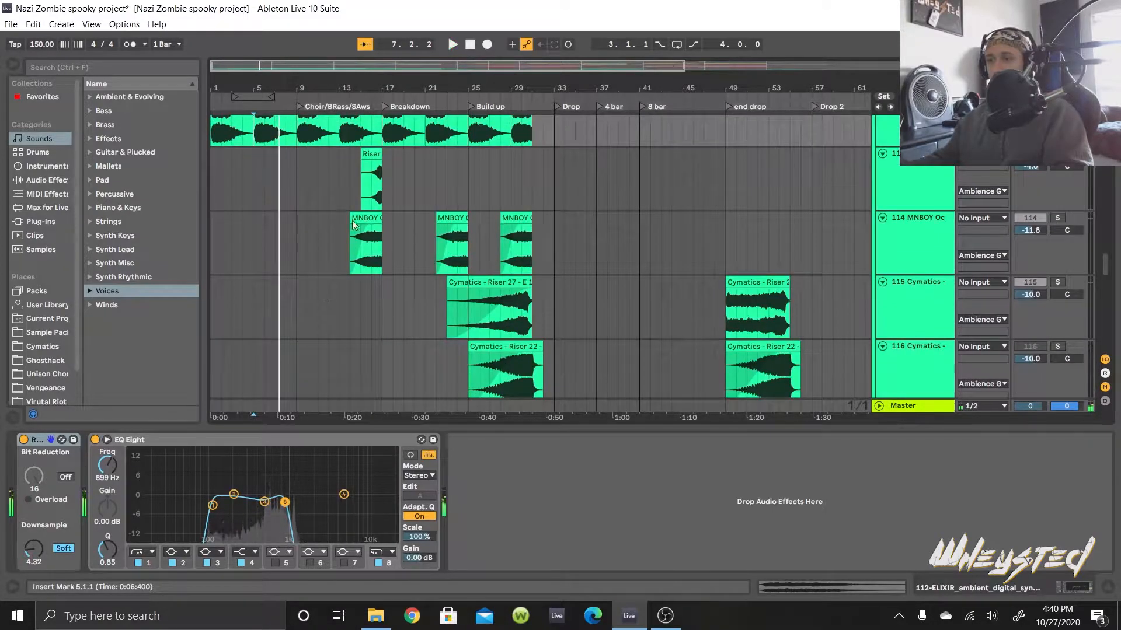
Step: Solo the cod zombies instakill track 127 and play its clip from bar 1
{"action": "scroll", "coordinate": [338, 262], "scroll_direction": "down", "scroll_amount": 10}
{"action": "scroll", "coordinate": [336, 265], "scroll_direction": "down", "scroll_amount": 8}
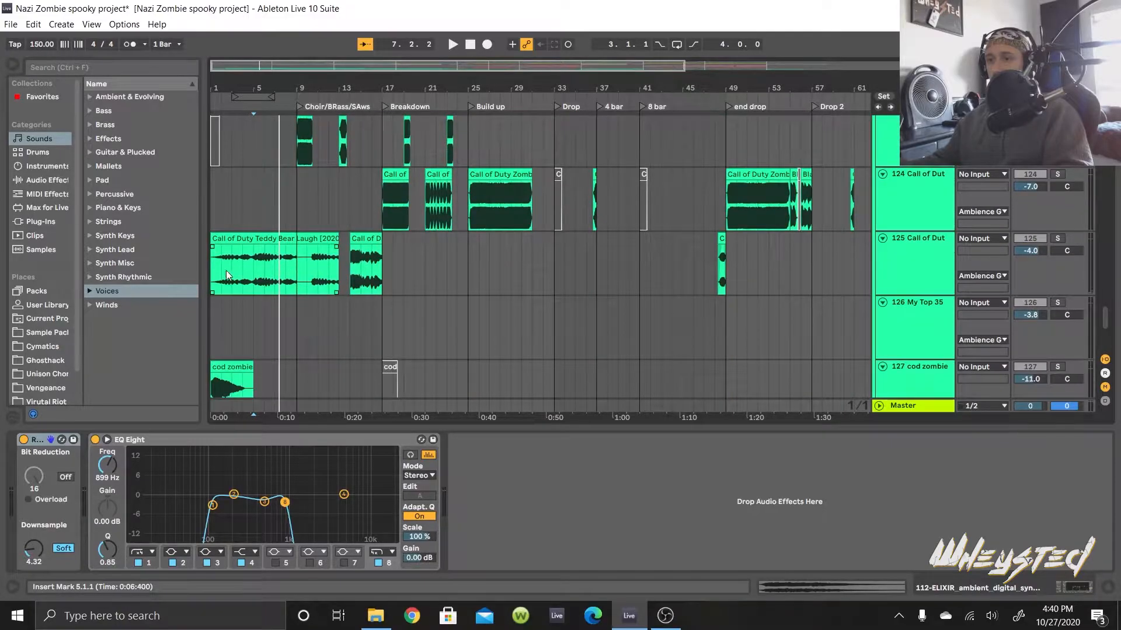
{"action": "scroll", "coordinate": [224, 304], "scroll_direction": "down", "scroll_amount": 2}
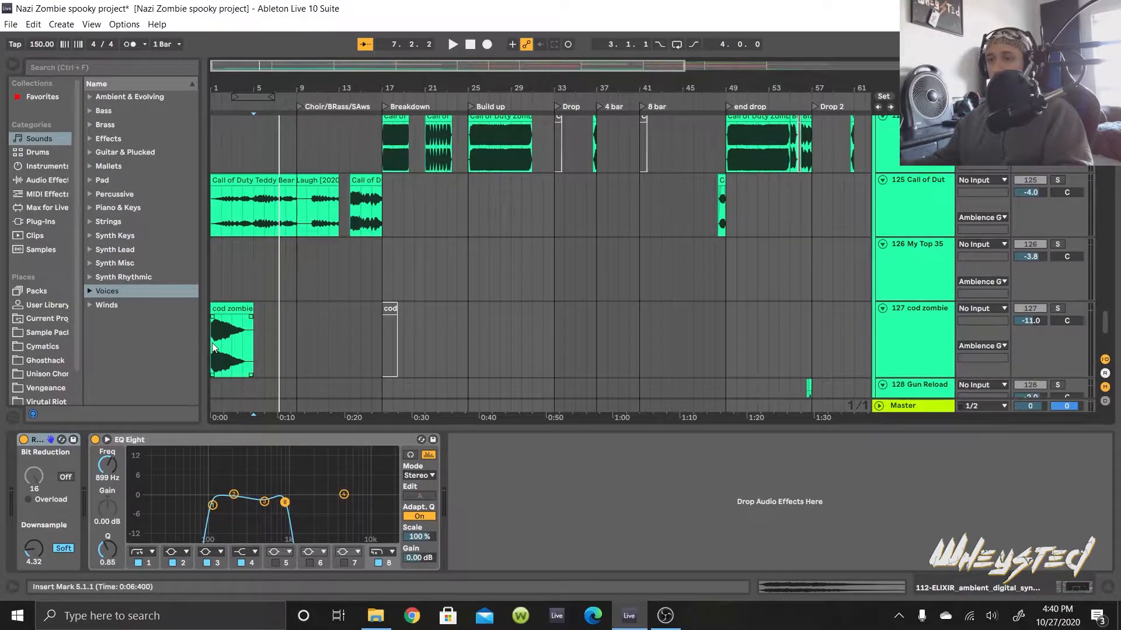
{"action": "left_click", "coordinate": [258, 333]}
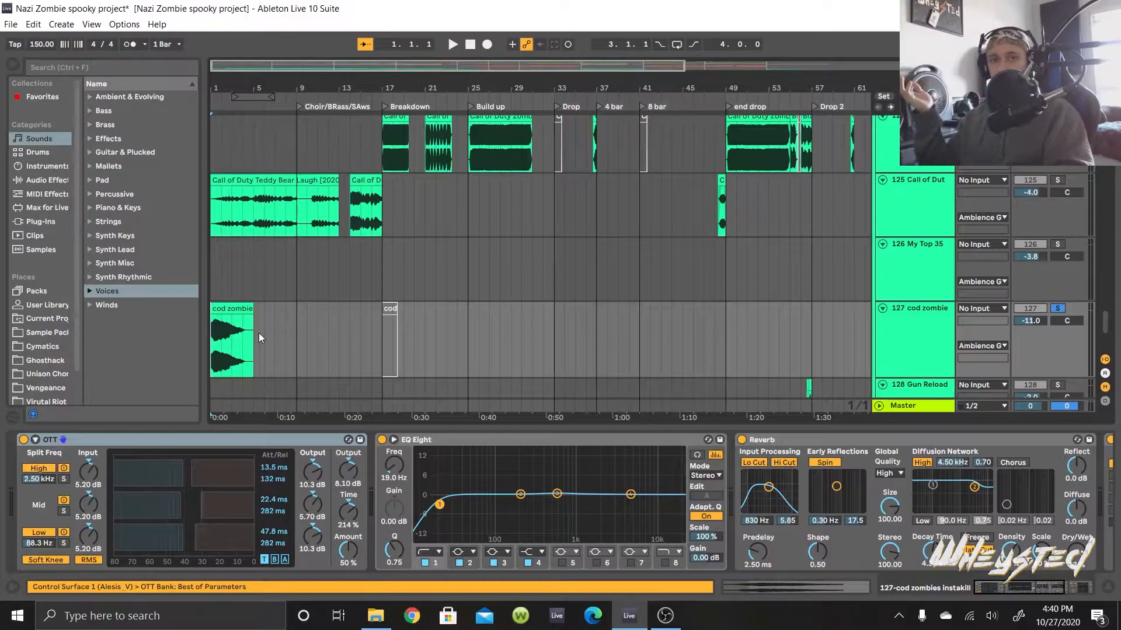
{"action": "key", "text": "space"}
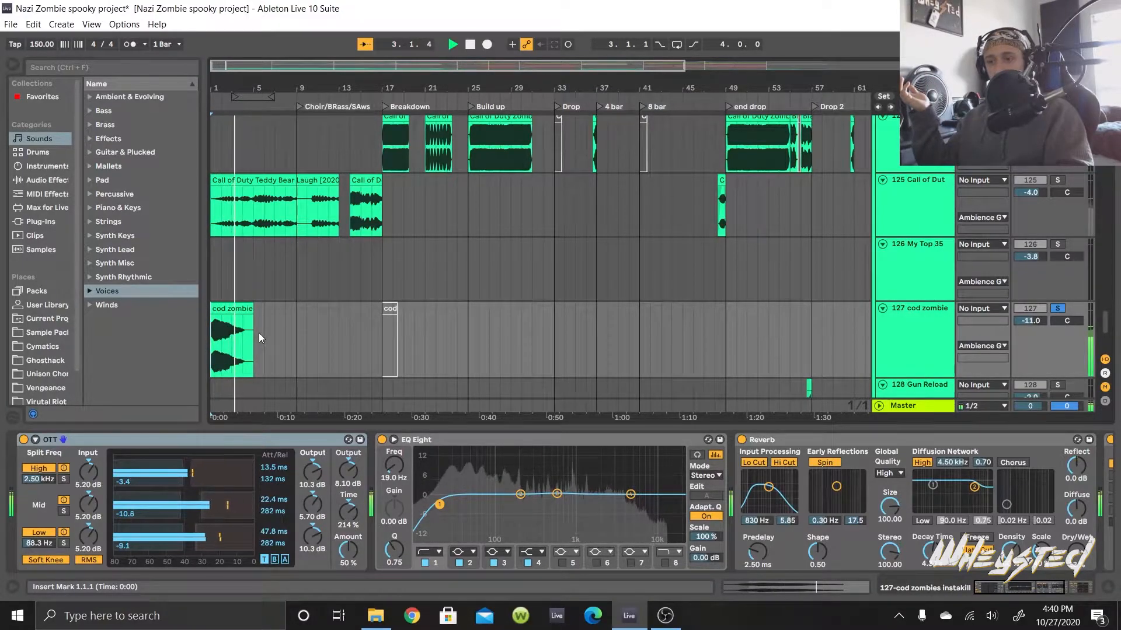
{"action": "key", "text": "space"}
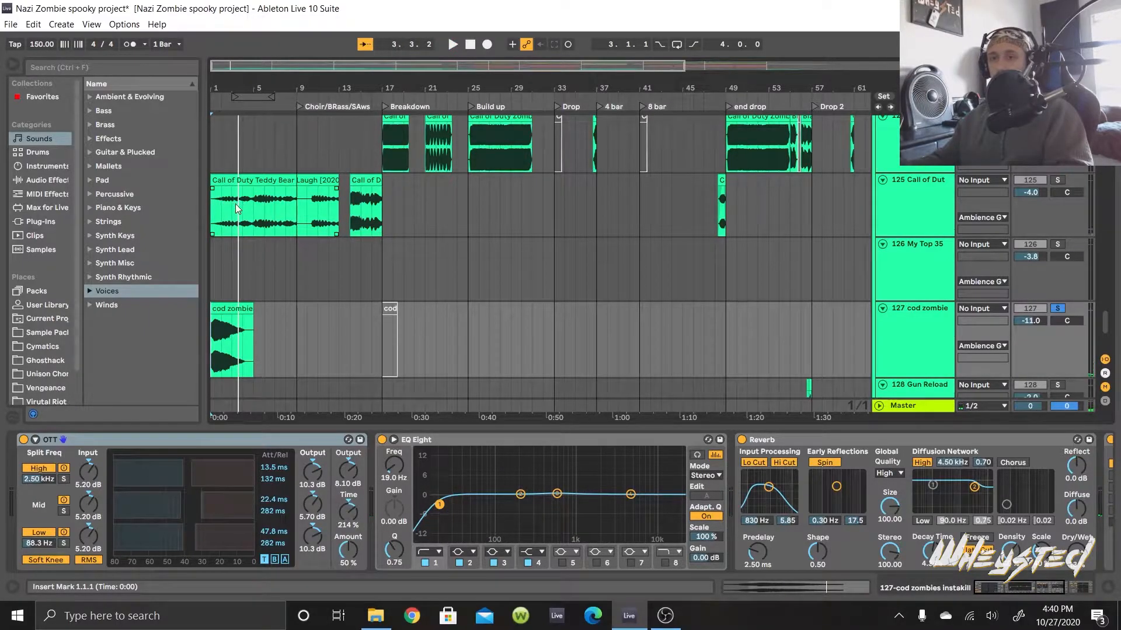
Step: Solo the Call of Duty Teddy Bear Laugh track and audition its first clip from bar 5 and from bar 10
{"action": "left_click", "coordinate": [251, 203]}
{"action": "key", "text": "space"}
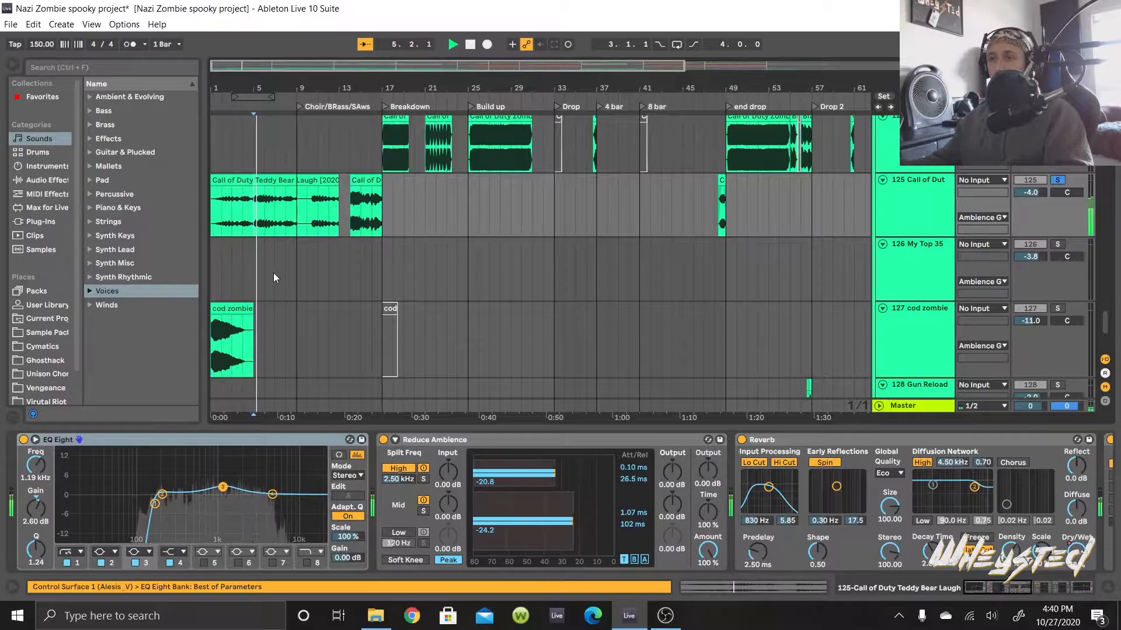
{"action": "left_click", "coordinate": [312, 227]}
{"action": "key", "text": "space"}
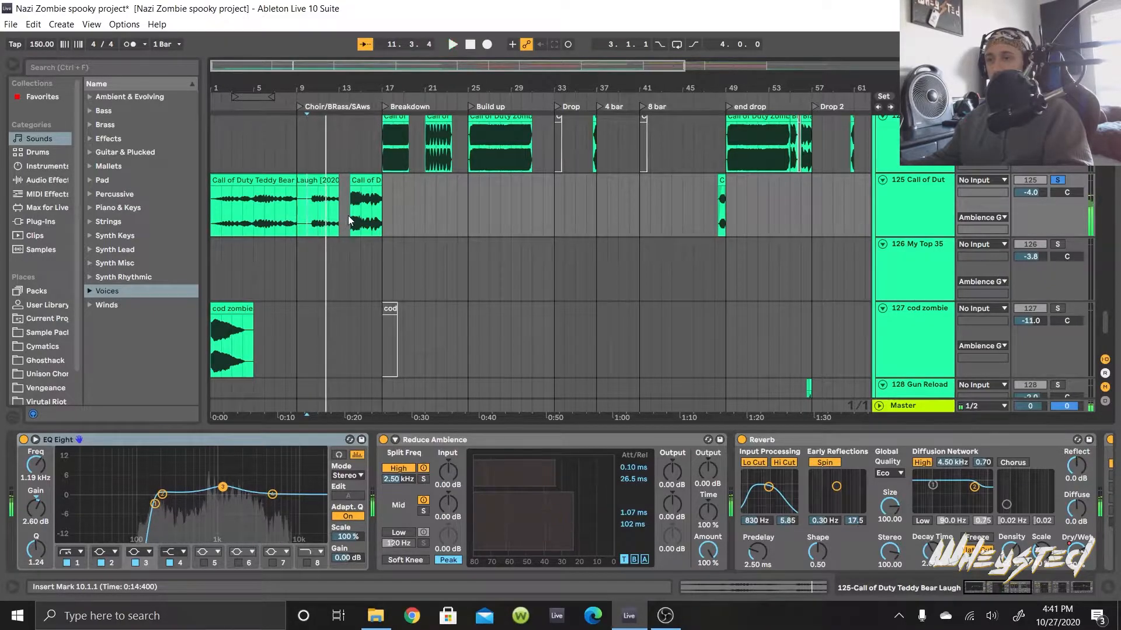
Step: Play the second Teddy Bear Laugh clip from bar 14 toward the Breakdown, and replay its opening
{"action": "left_click", "coordinate": [349, 220]}
{"action": "key", "text": "space"}
{"action": "key", "text": "space"}
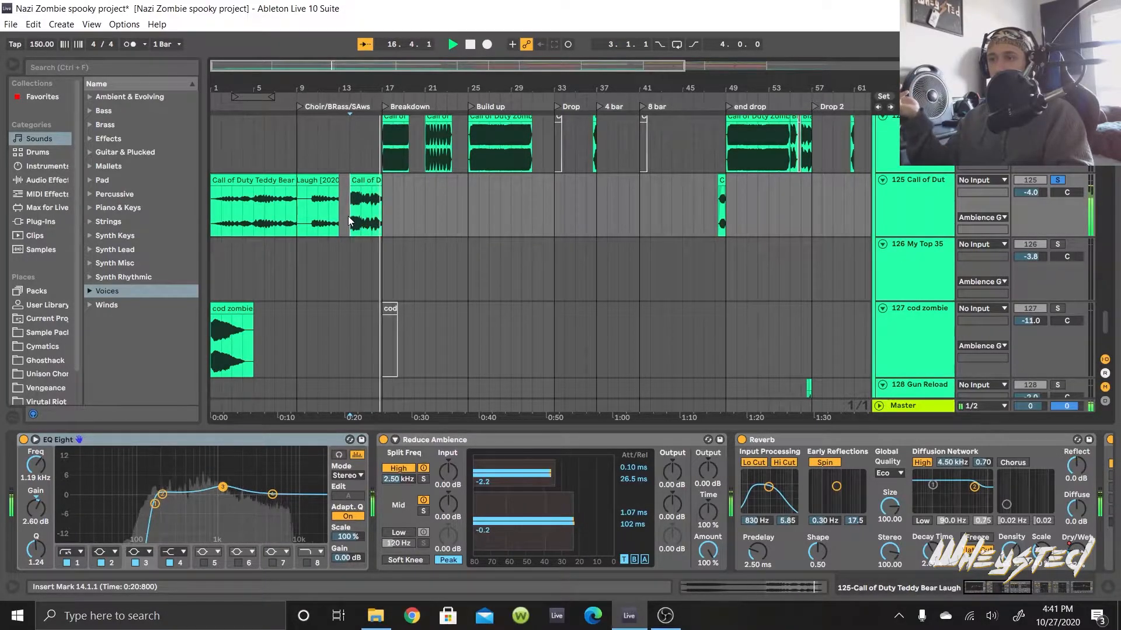
{"action": "key", "text": "space"}
{"action": "key", "text": "space"}
{"action": "key", "text": "space"}
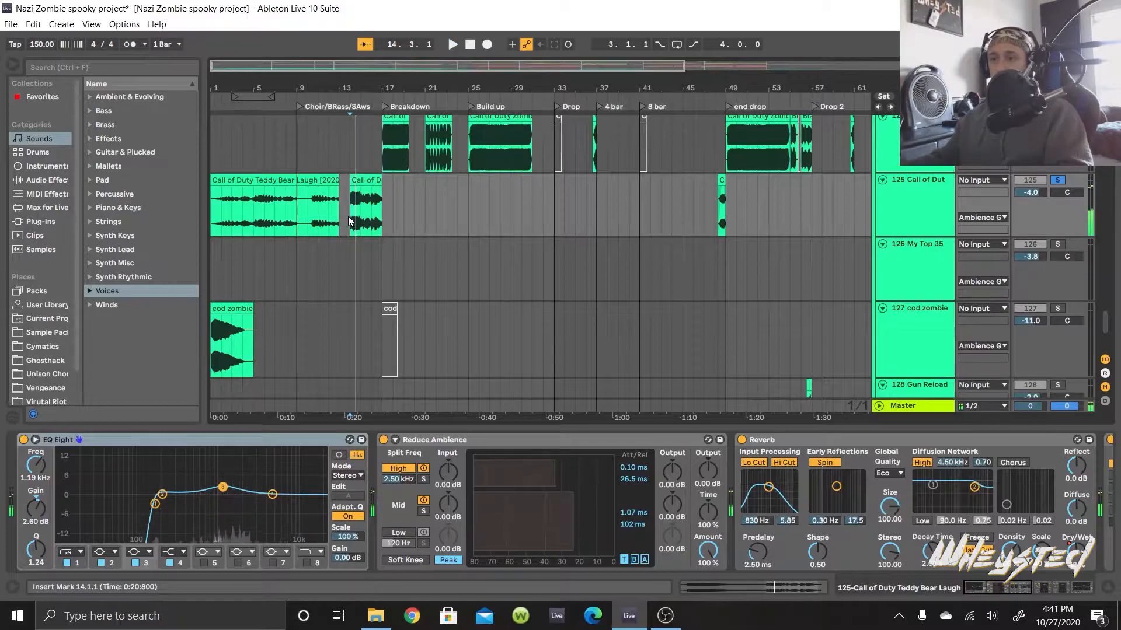
Step: Play all layers of the soloed Ambience Group together from bar 9, stopping at the Breakdown
{"action": "scroll", "coordinate": [356, 222], "scroll_direction": "up", "scroll_amount": 5}
{"action": "scroll", "coordinate": [373, 200], "scroll_direction": "up", "scroll_amount": 20}
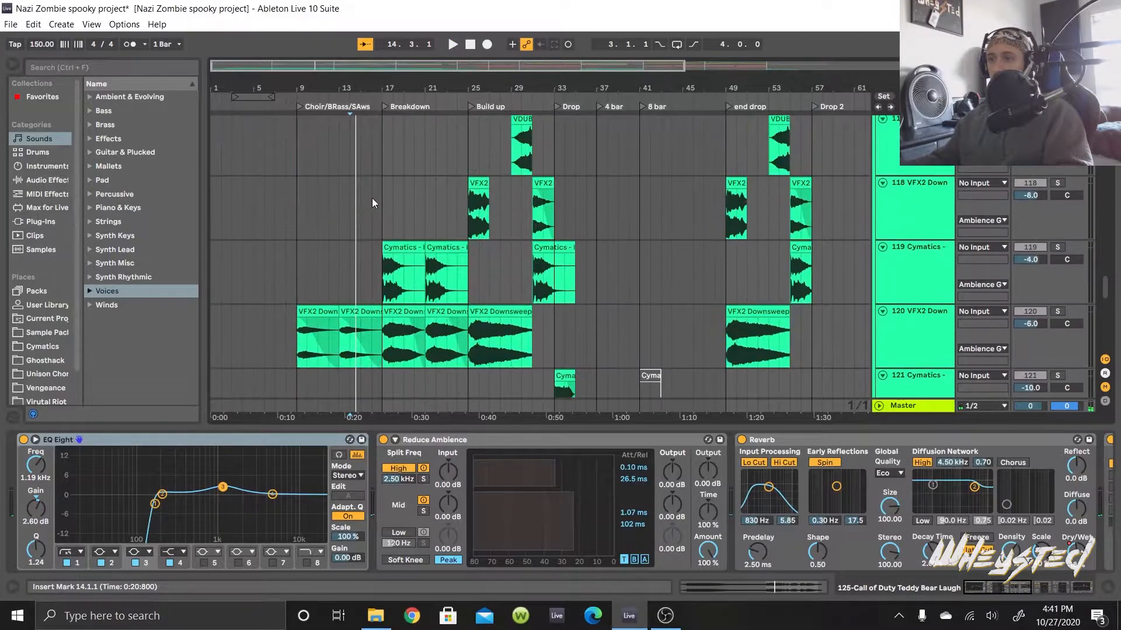
{"action": "scroll", "coordinate": [372, 203], "scroll_direction": "up", "scroll_amount": 20}
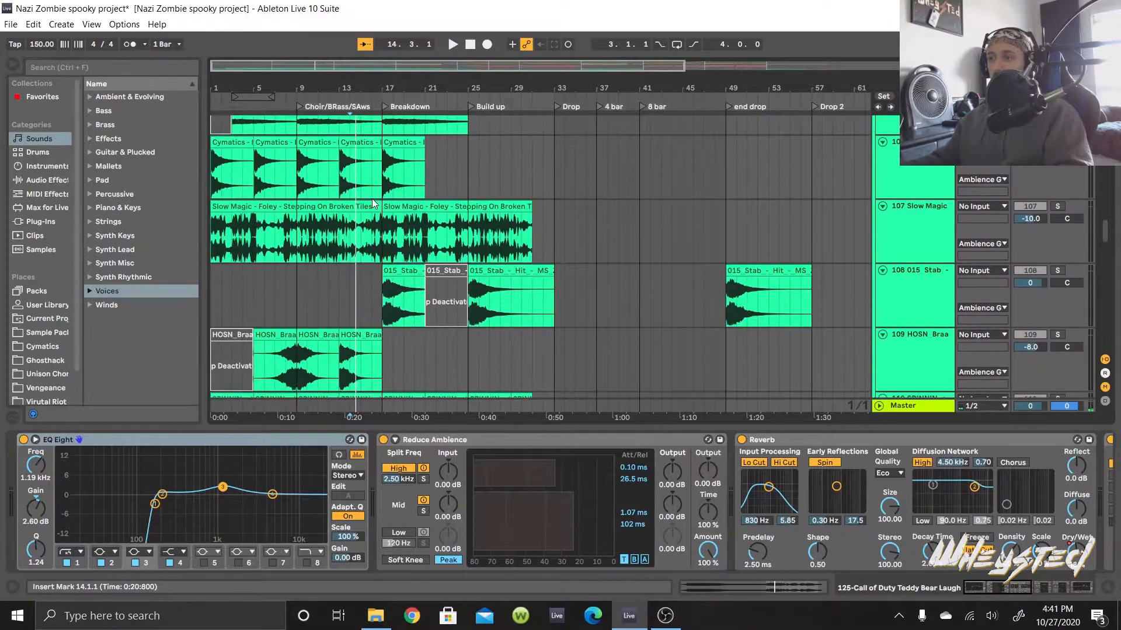
{"action": "scroll", "coordinate": [373, 202], "scroll_direction": "up", "scroll_amount": 5}
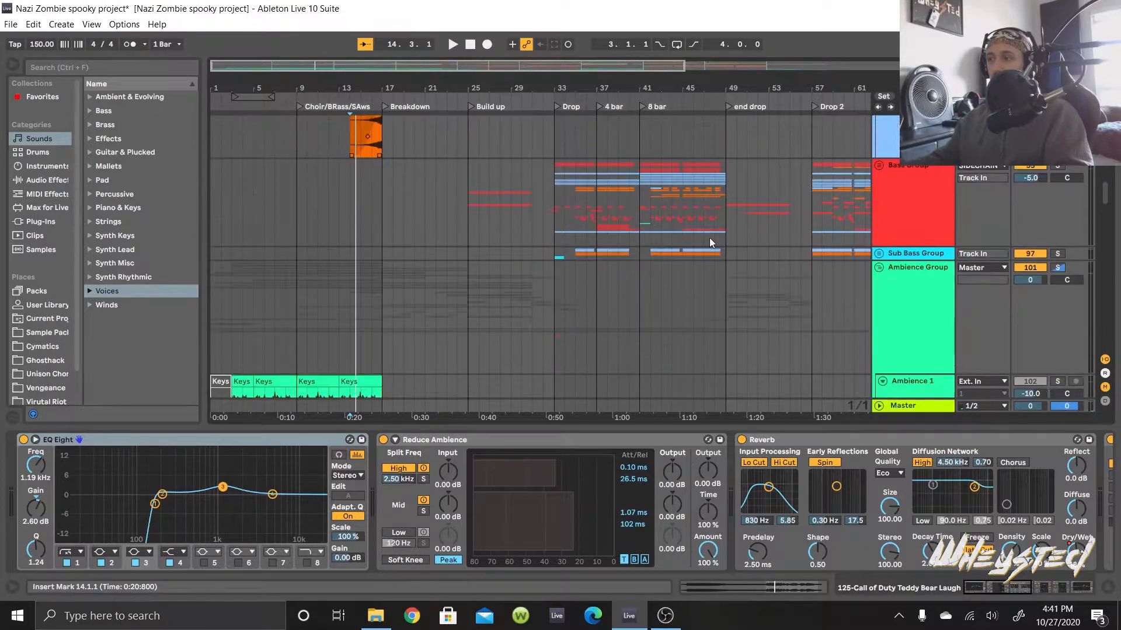
{"action": "scroll", "coordinate": [321, 241], "scroll_direction": "down", "scroll_amount": 2}
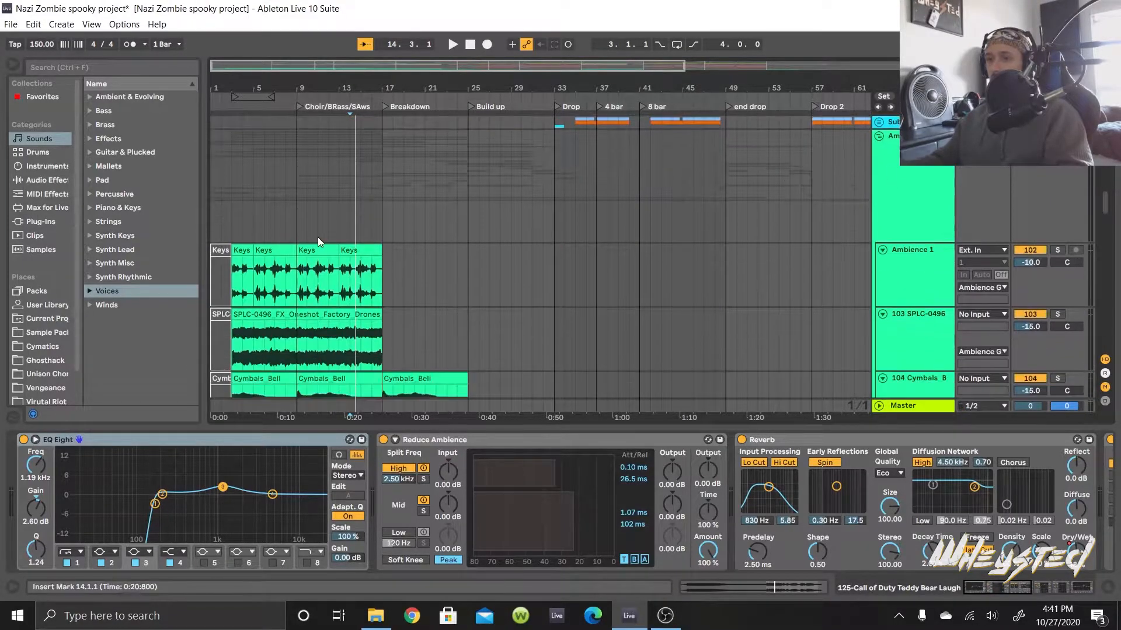
{"action": "left_click", "coordinate": [296, 272]}
{"action": "scroll", "coordinate": [387, 314], "scroll_direction": "down", "scroll_amount": 5}
{"action": "key", "text": "space"}
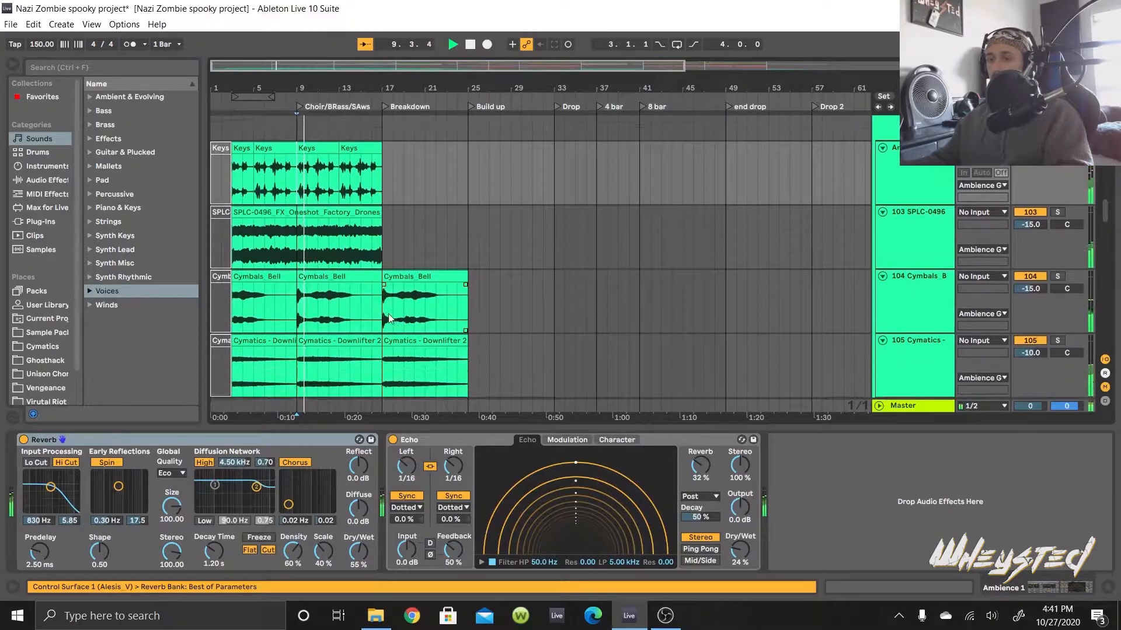
{"action": "scroll", "coordinate": [389, 318], "scroll_direction": "down", "scroll_amount": 1}
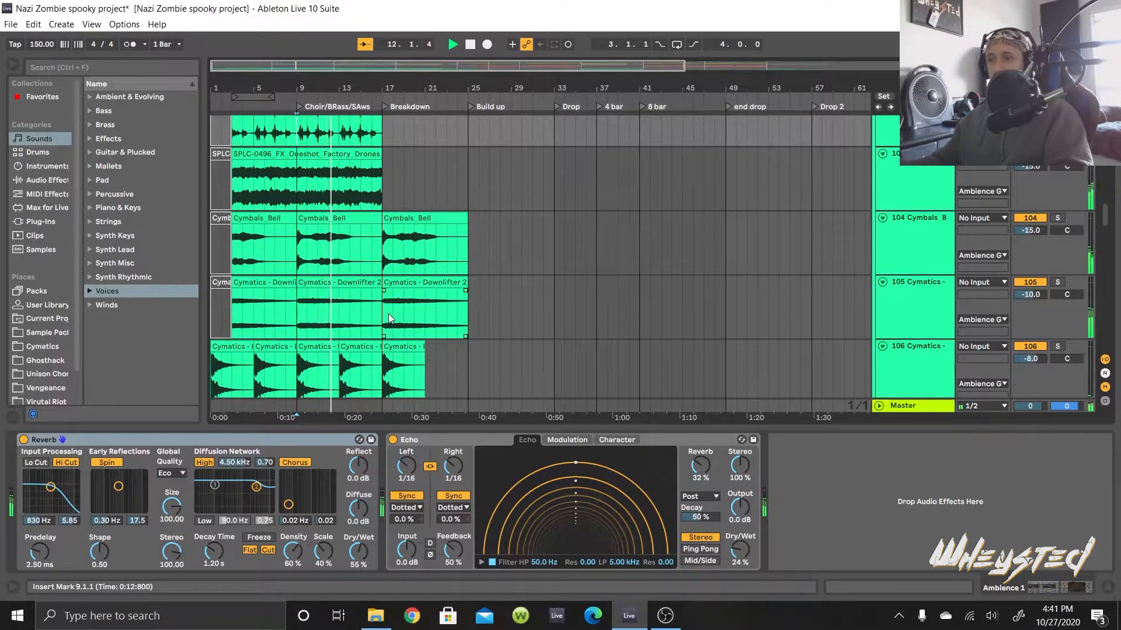
{"action": "scroll", "coordinate": [388, 317], "scroll_direction": "up", "scroll_amount": 2}
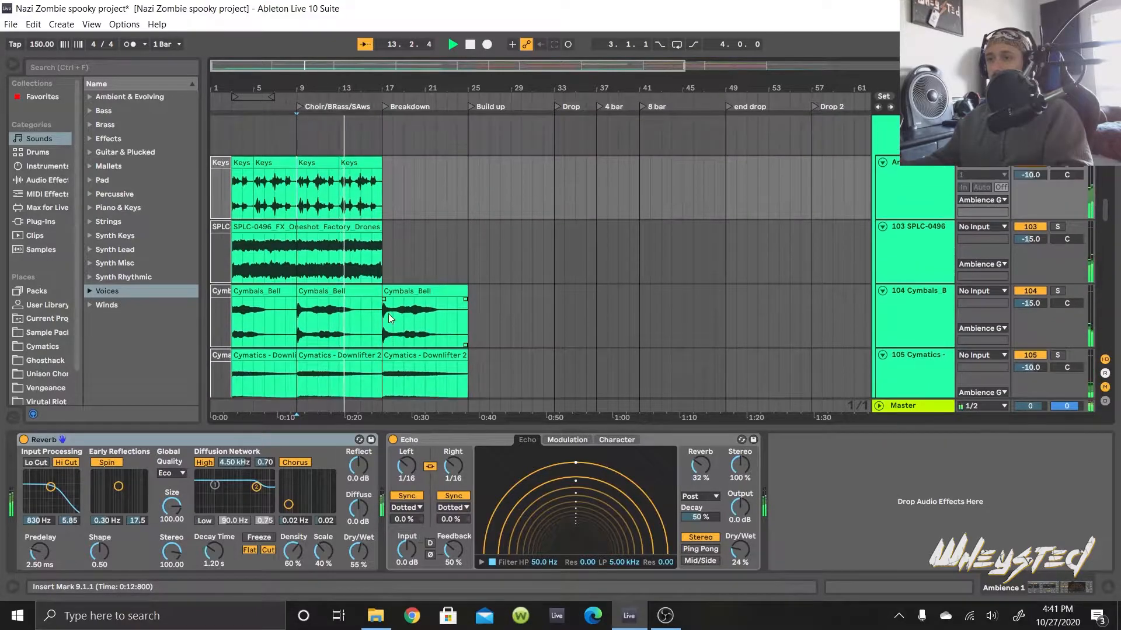
{"action": "scroll", "coordinate": [390, 318], "scroll_direction": "up", "scroll_amount": 2}
{"action": "scroll", "coordinate": [389, 318], "scroll_direction": "up", "scroll_amount": 2}
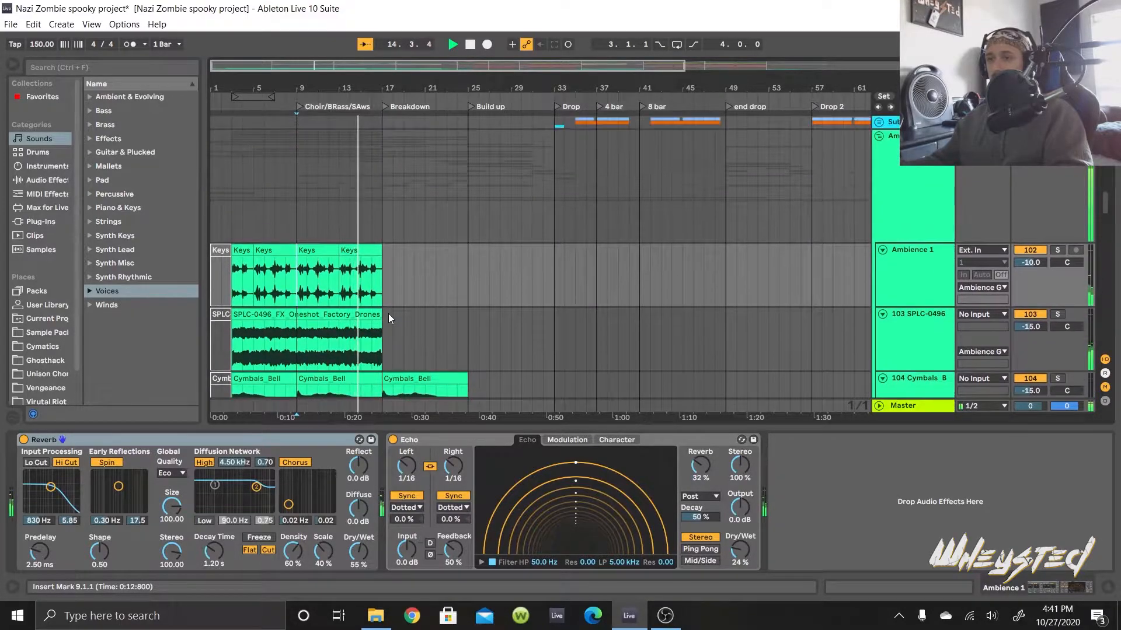
{"action": "scroll", "coordinate": [388, 313], "scroll_direction": "up", "scroll_amount": 3}
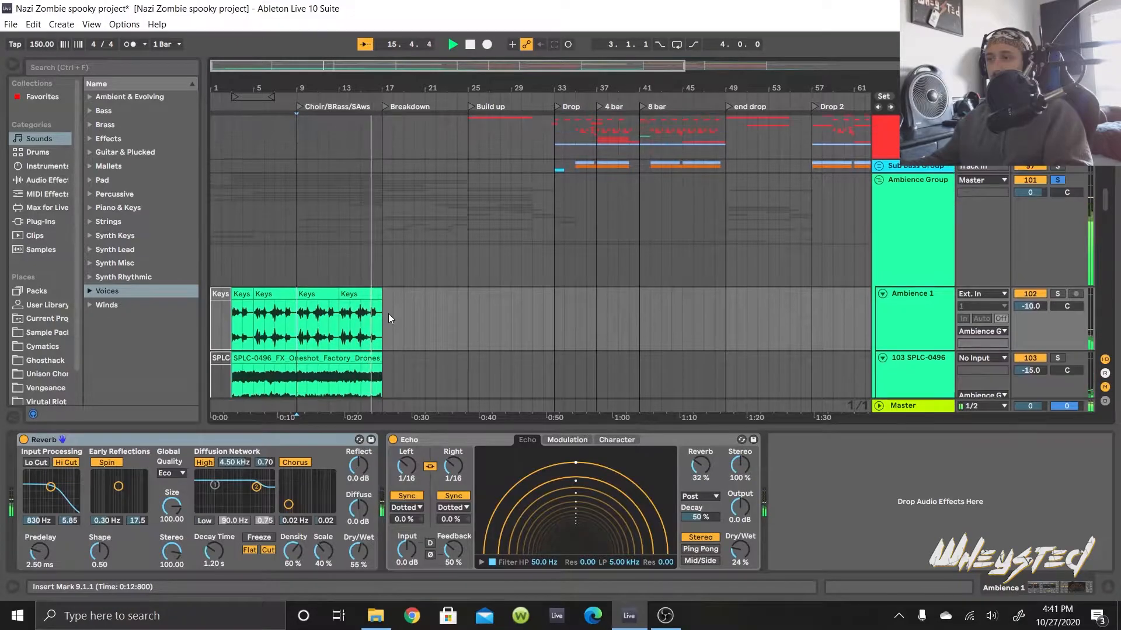
{"action": "scroll", "coordinate": [387, 313], "scroll_direction": "up", "scroll_amount": 6}
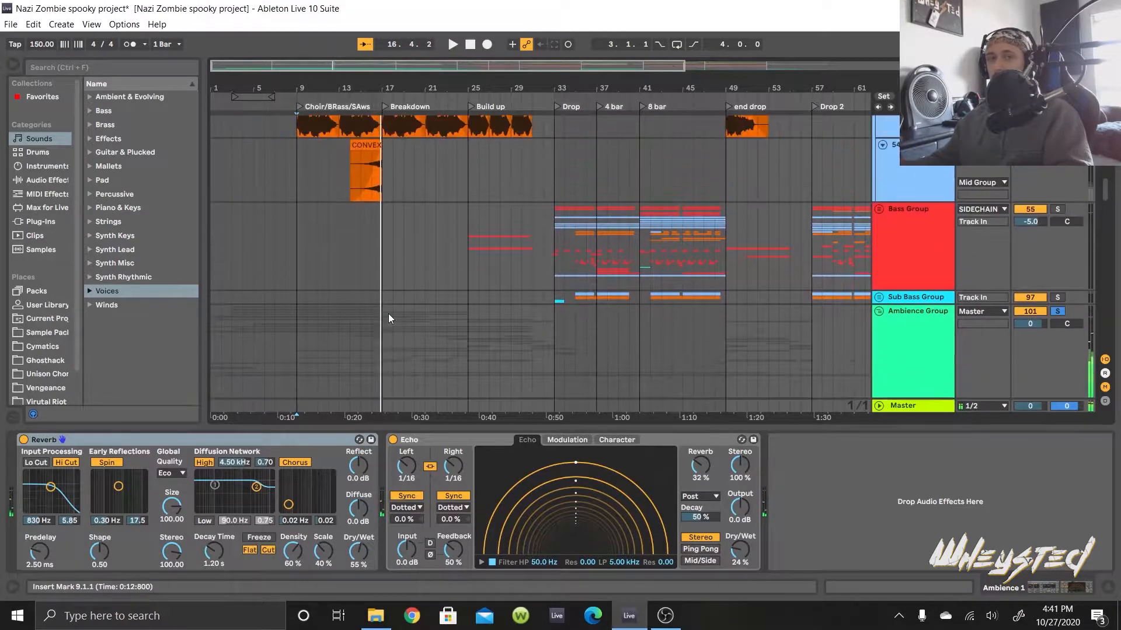
Step: Play the 41 Kontakt choir track in the Mid Group from bar 9, at the Choir/BRass/SAws marker
{"action": "scroll", "coordinate": [388, 314], "scroll_direction": "up", "scroll_amount": 8}
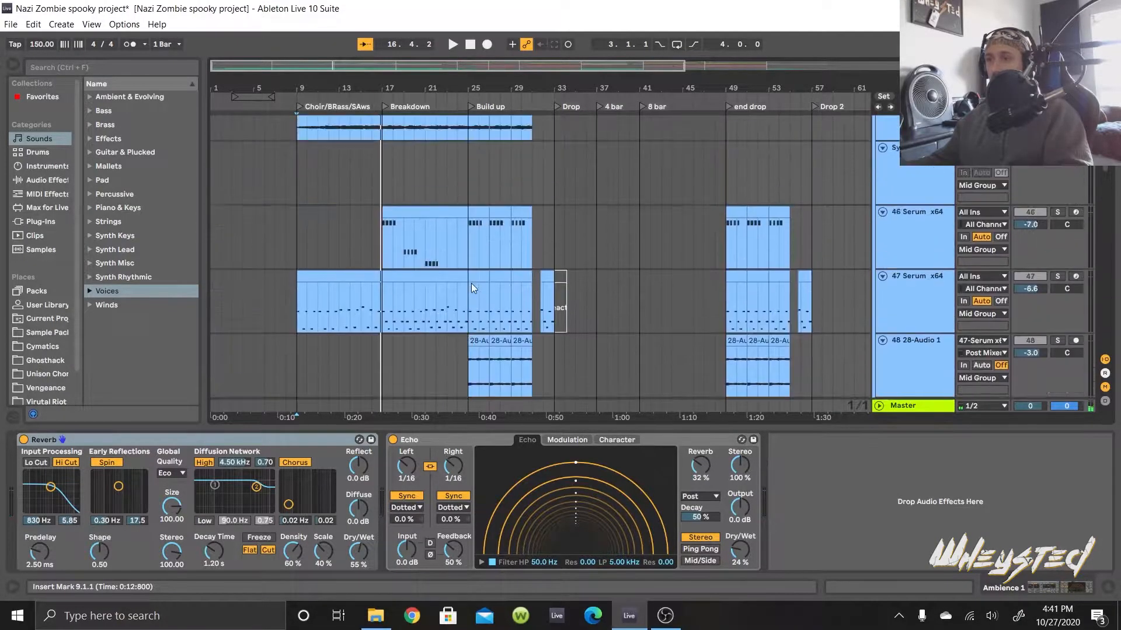
{"action": "scroll", "coordinate": [592, 239], "scroll_direction": "up", "scroll_amount": 10}
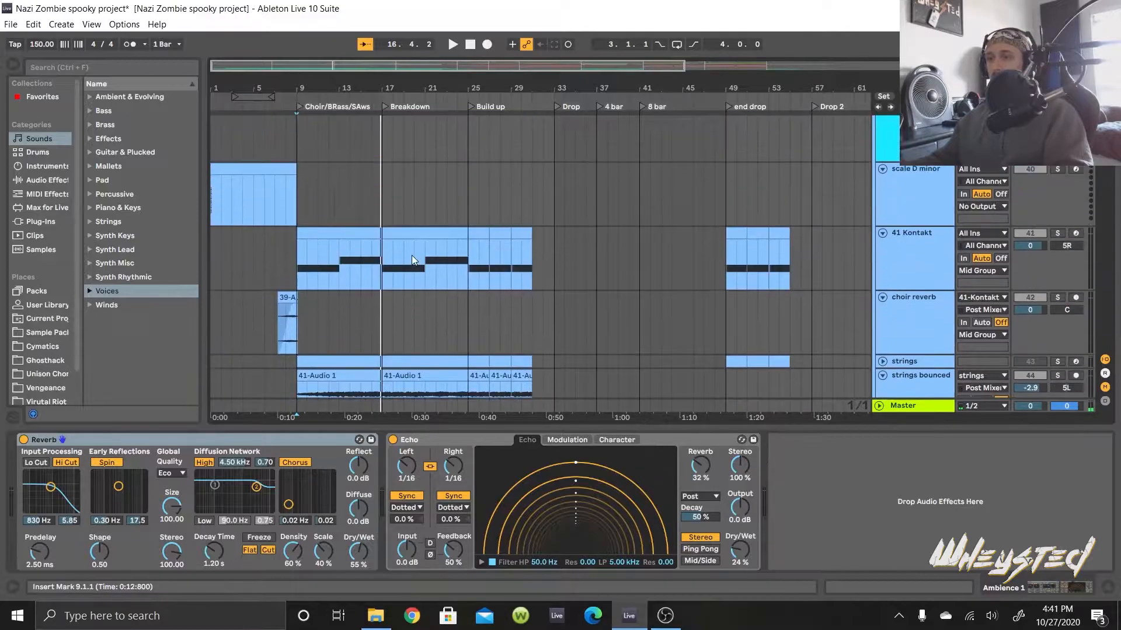
{"action": "scroll", "coordinate": [402, 283], "scroll_direction": "down", "scroll_amount": 5}
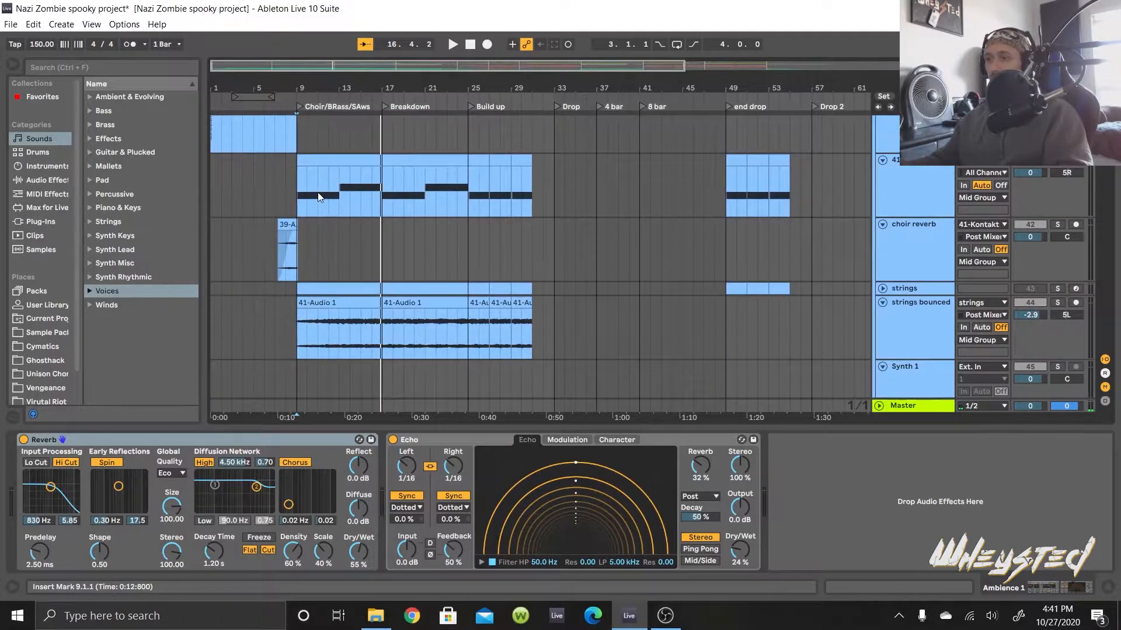
{"action": "left_click", "coordinate": [302, 200]}
{"action": "key", "text": "space"}
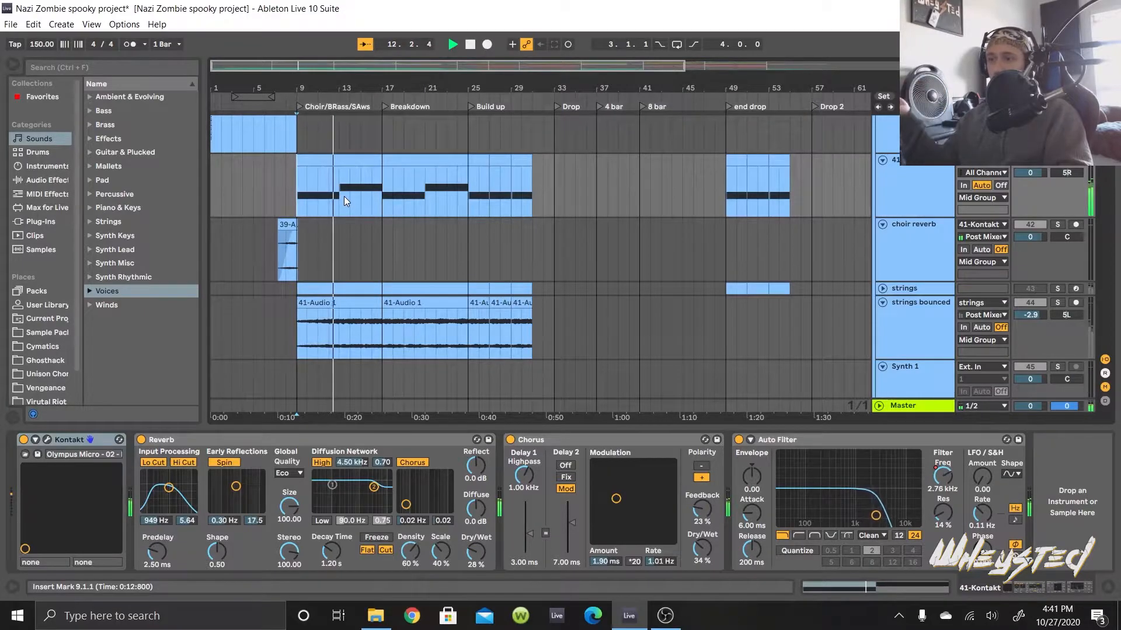
Step: Solo the strings bounced track and audition its audio clip from bar 9
{"action": "scroll", "coordinate": [309, 237], "scroll_direction": "down", "scroll_amount": 2}
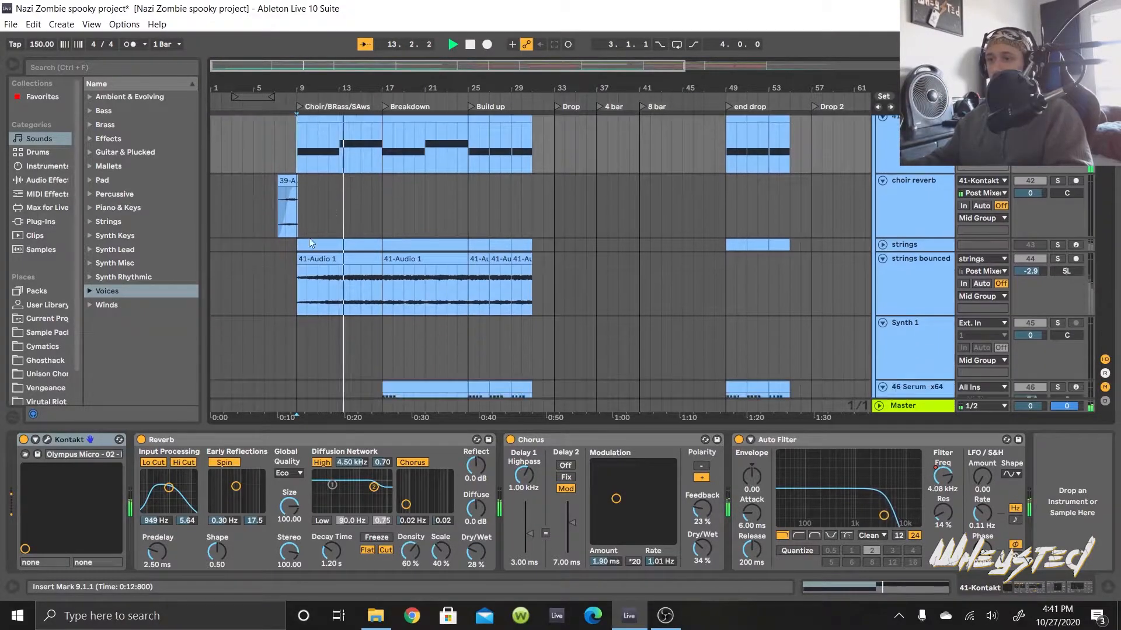
{"action": "left_click", "coordinate": [298, 293]}
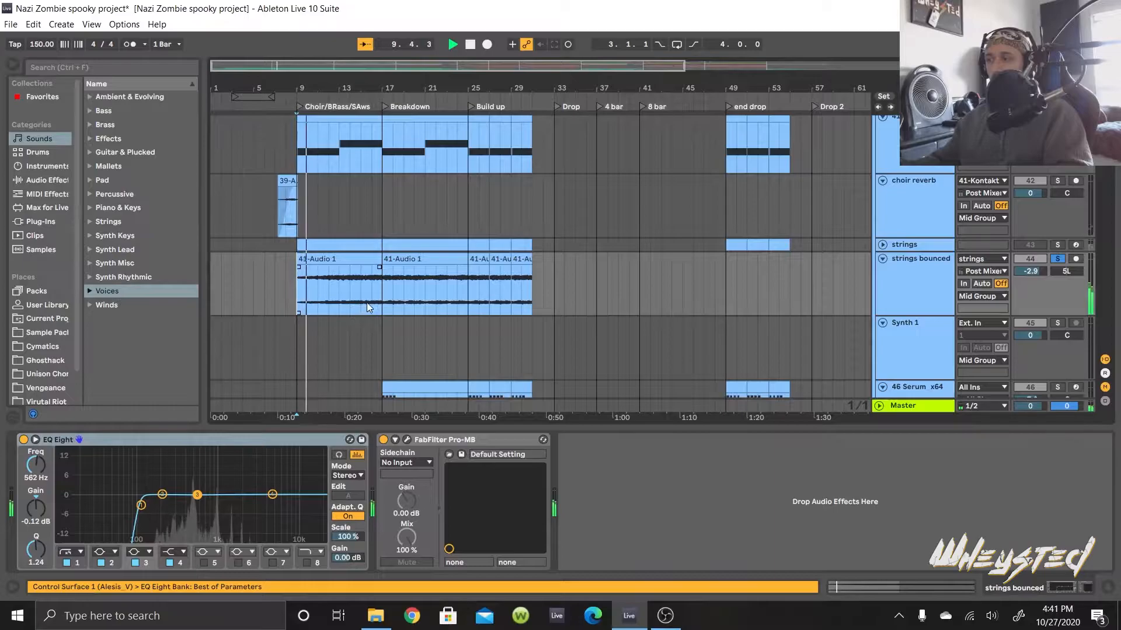
{"action": "scroll", "coordinate": [668, 272], "scroll_direction": "up", "scroll_amount": 3}
{"action": "scroll", "coordinate": [657, 283], "scroll_direction": "down", "scroll_amount": 2}
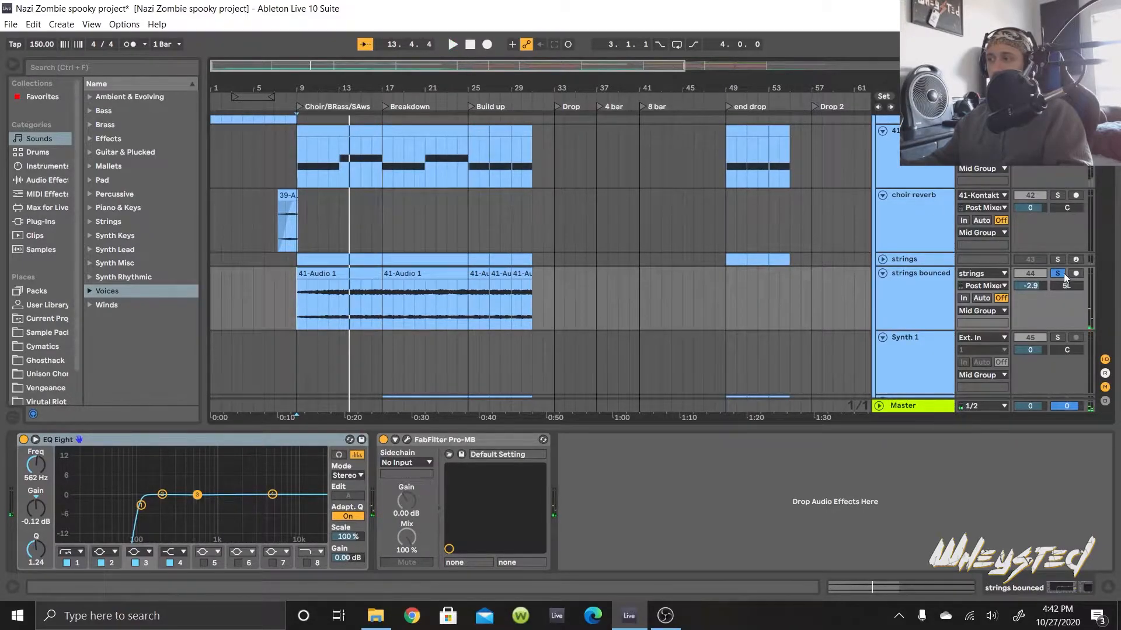
Step: Compare the 47 Serum x64 part with the Piano track, then solo track 47 and play it from bar 17
{"action": "scroll", "coordinate": [579, 300], "scroll_direction": "down", "scroll_amount": 8}
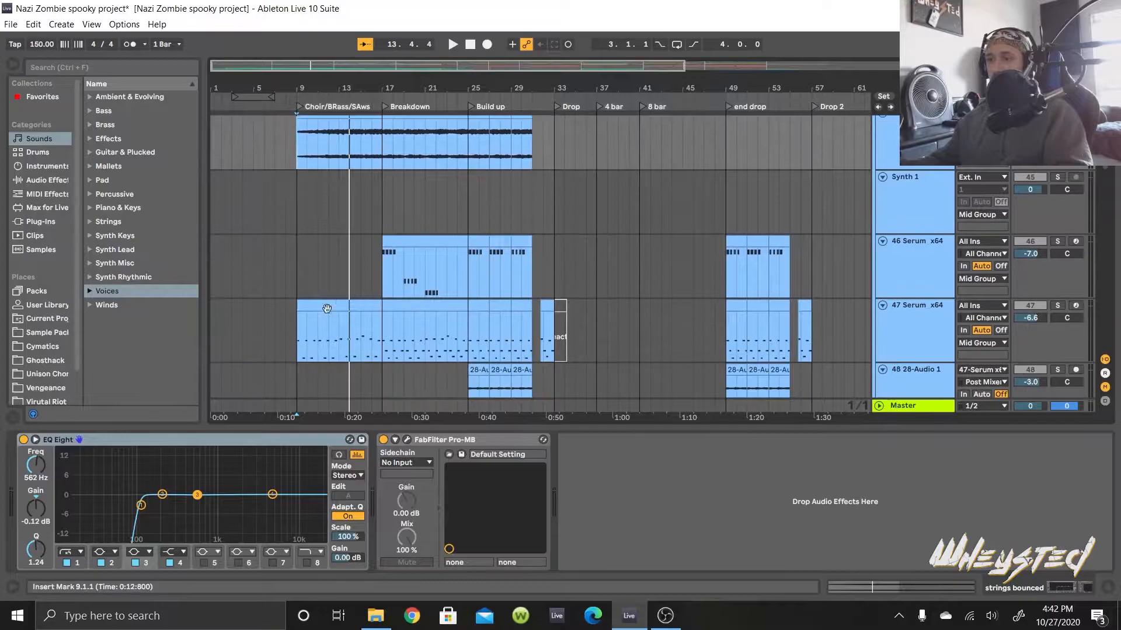
{"action": "left_click", "coordinate": [347, 265]}
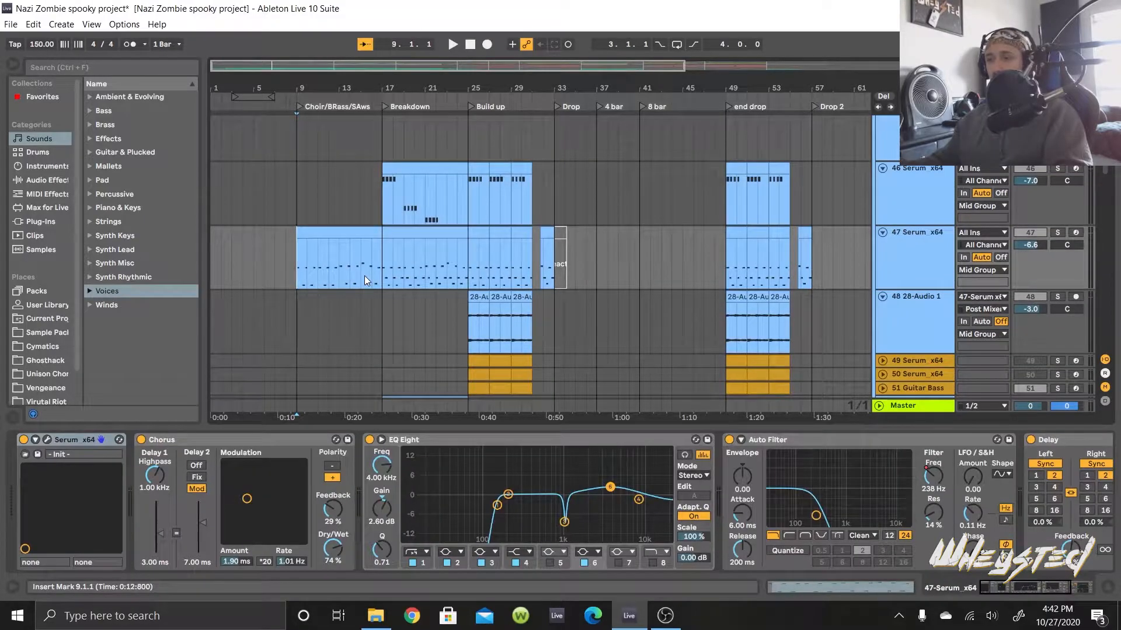
{"action": "scroll", "coordinate": [364, 276], "scroll_direction": "up", "scroll_amount": 8}
{"action": "scroll", "coordinate": [359, 263], "scroll_direction": "down", "scroll_amount": 5}
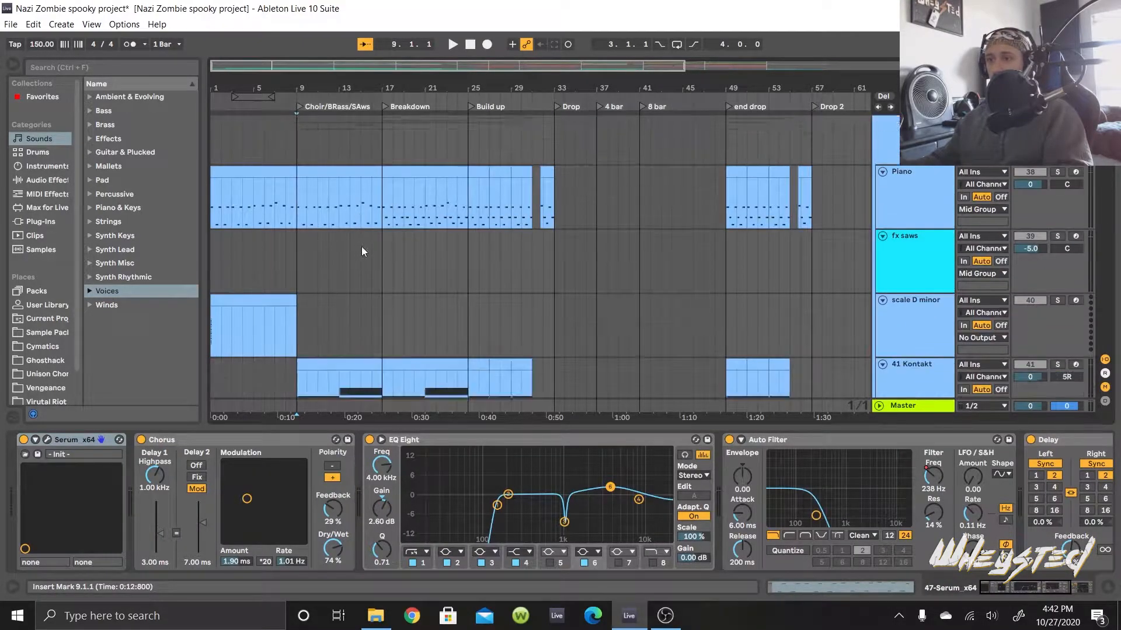
{"action": "scroll", "coordinate": [324, 313], "scroll_direction": "down", "scroll_amount": 3}
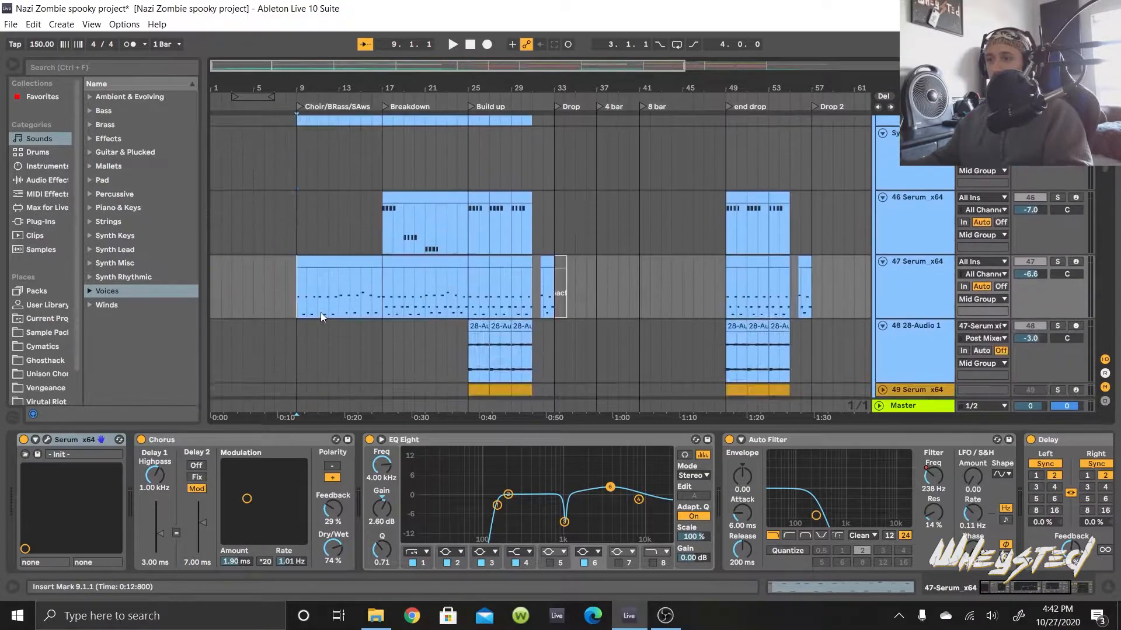
{"action": "key", "text": "space"}
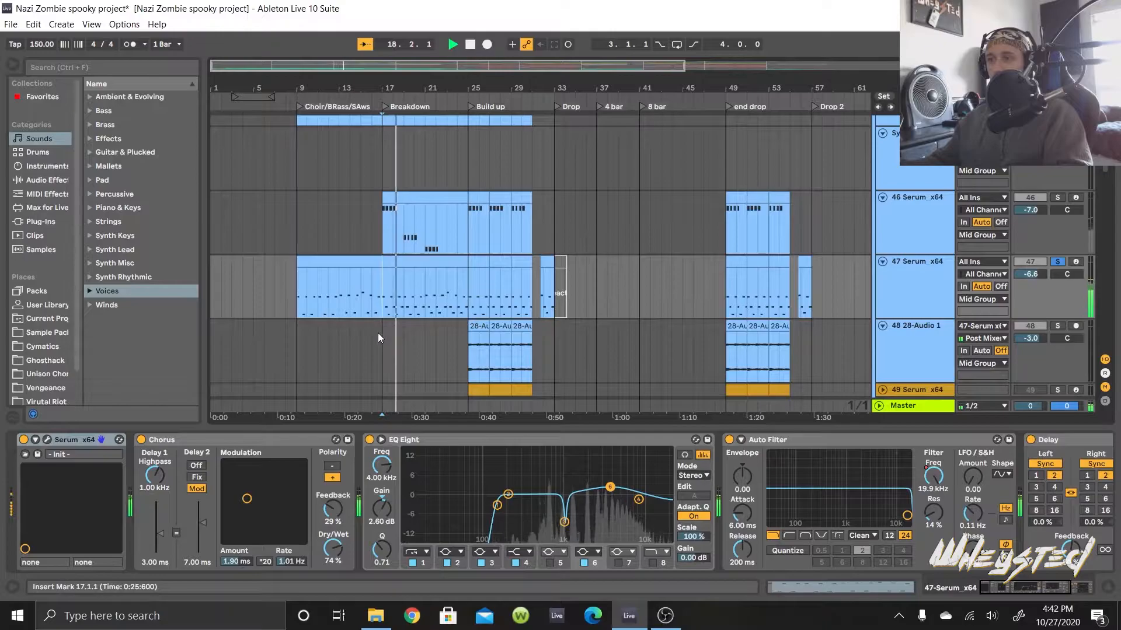
{"action": "key", "text": "space"}
Step: Solo the 46 Serum x64 track and play its clip from the Breakdown at bar 17
{"action": "left_click", "coordinate": [383, 223]}
{"action": "key", "text": "s"}
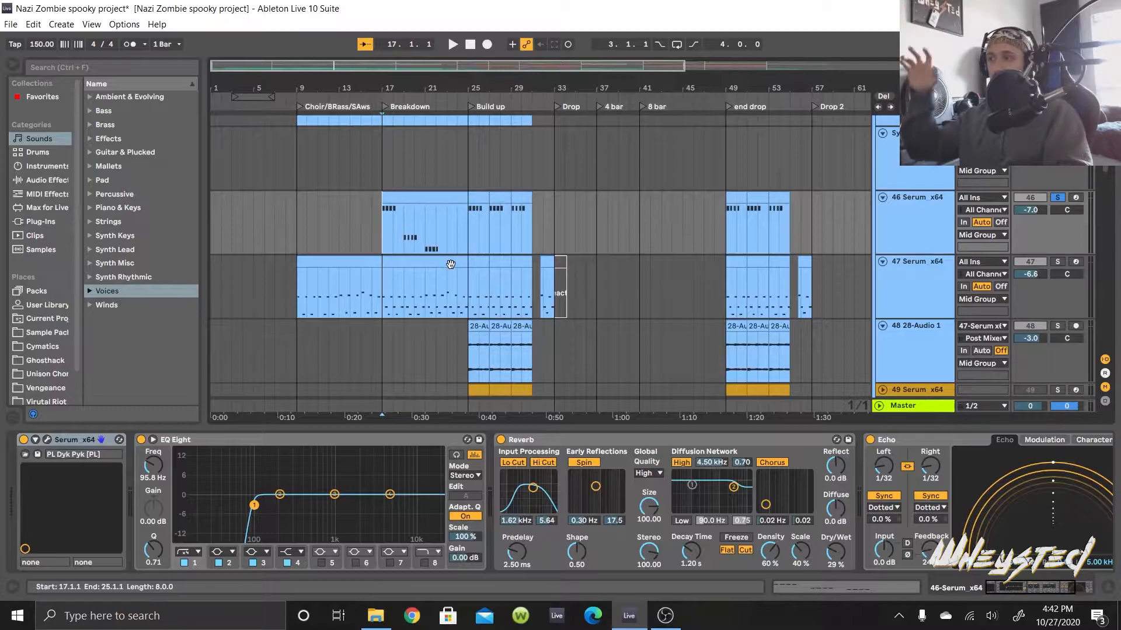
{"action": "key", "text": "space"}
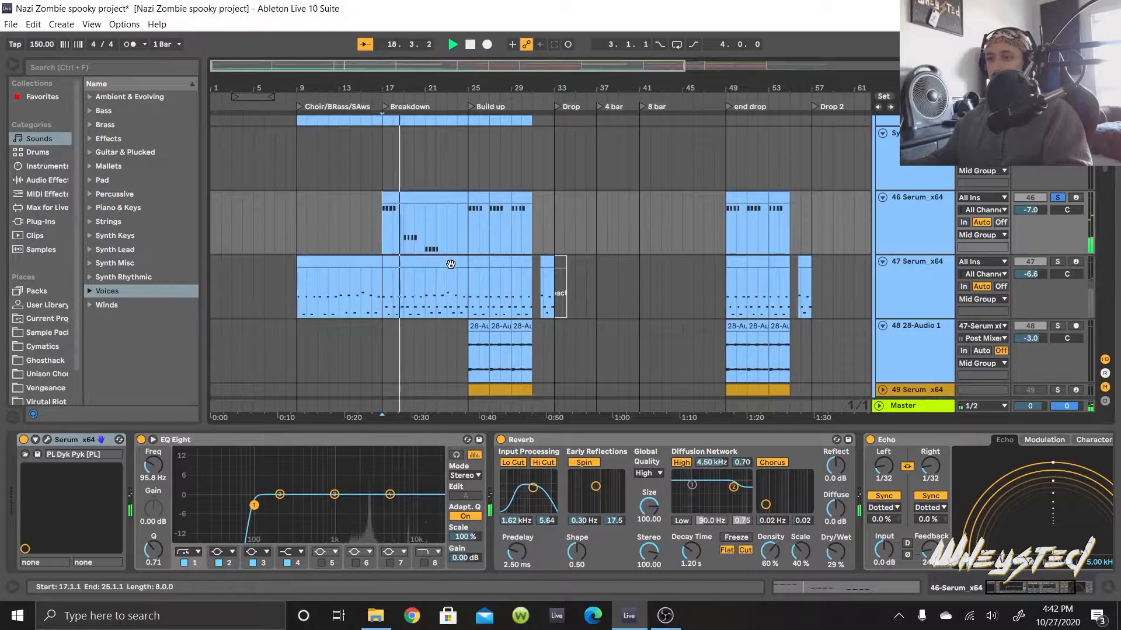
Step: Solo the 53 CONVEX brass track and audition its one-shots from bar 9 and from bar 13
{"action": "scroll", "coordinate": [450, 264], "scroll_direction": "down", "scroll_amount": 5}
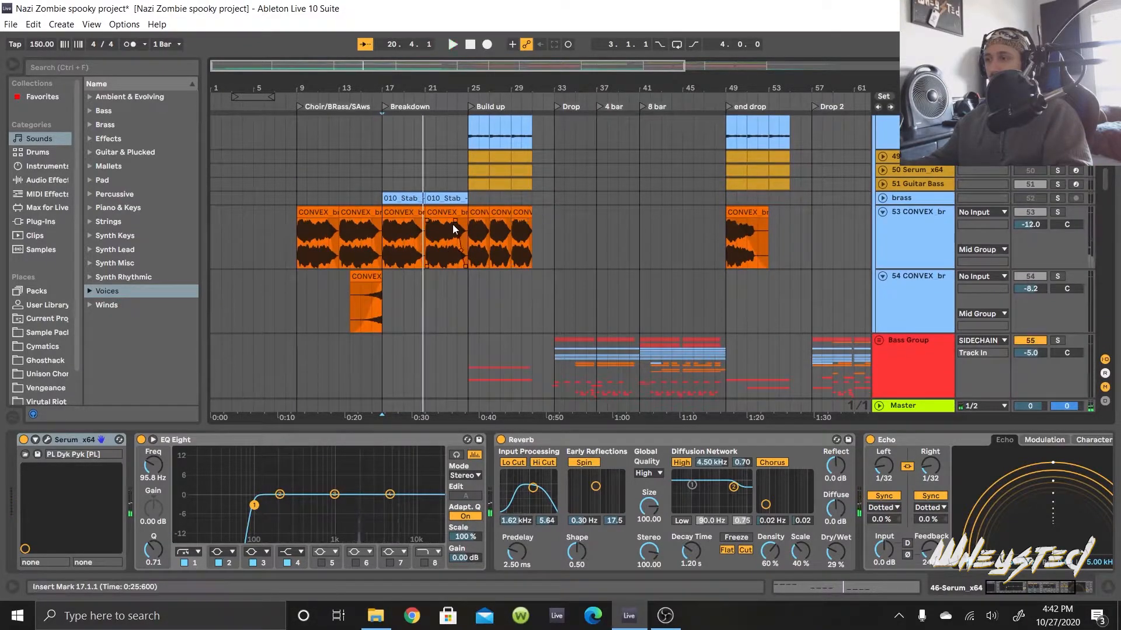
{"action": "left_click", "coordinate": [302, 254]}
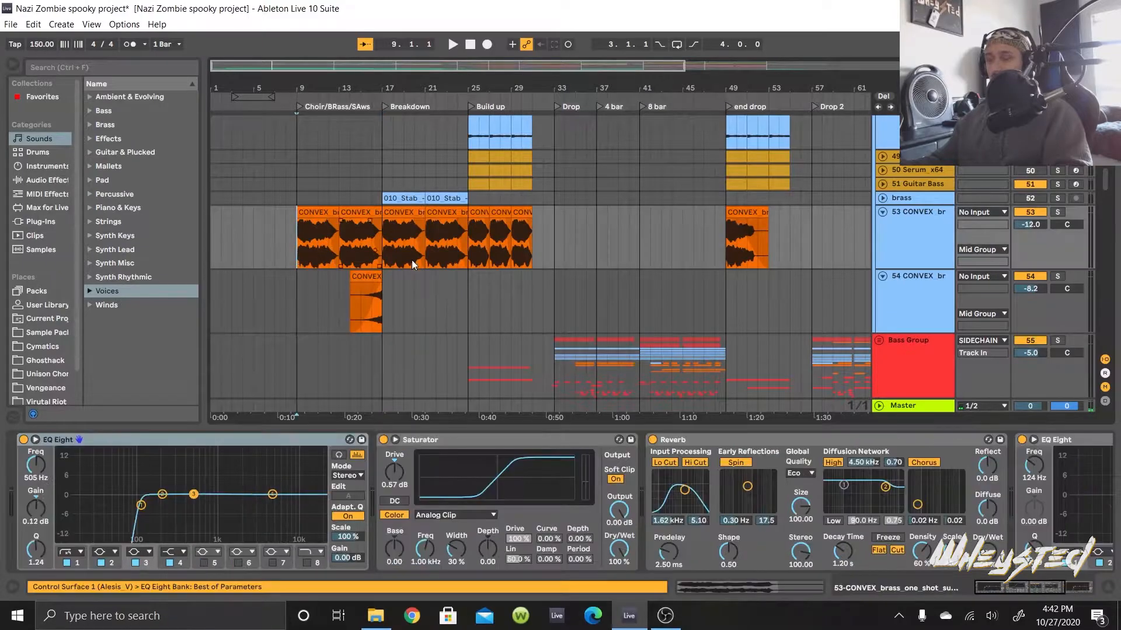
{"action": "key", "text": "space"}
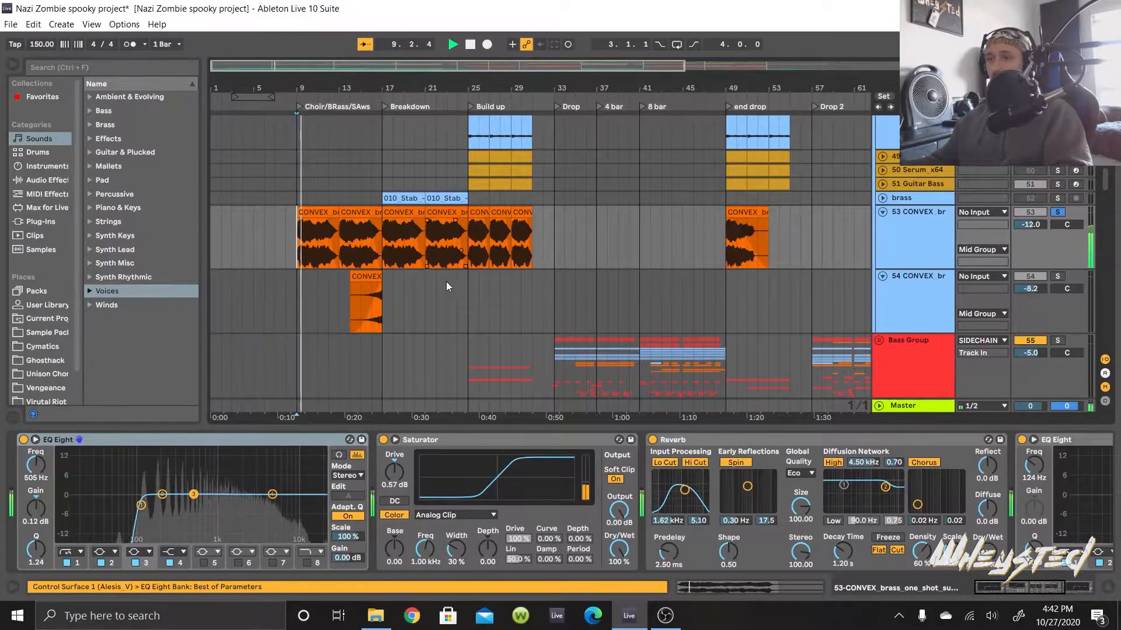
{"action": "left_click", "coordinate": [342, 250]}
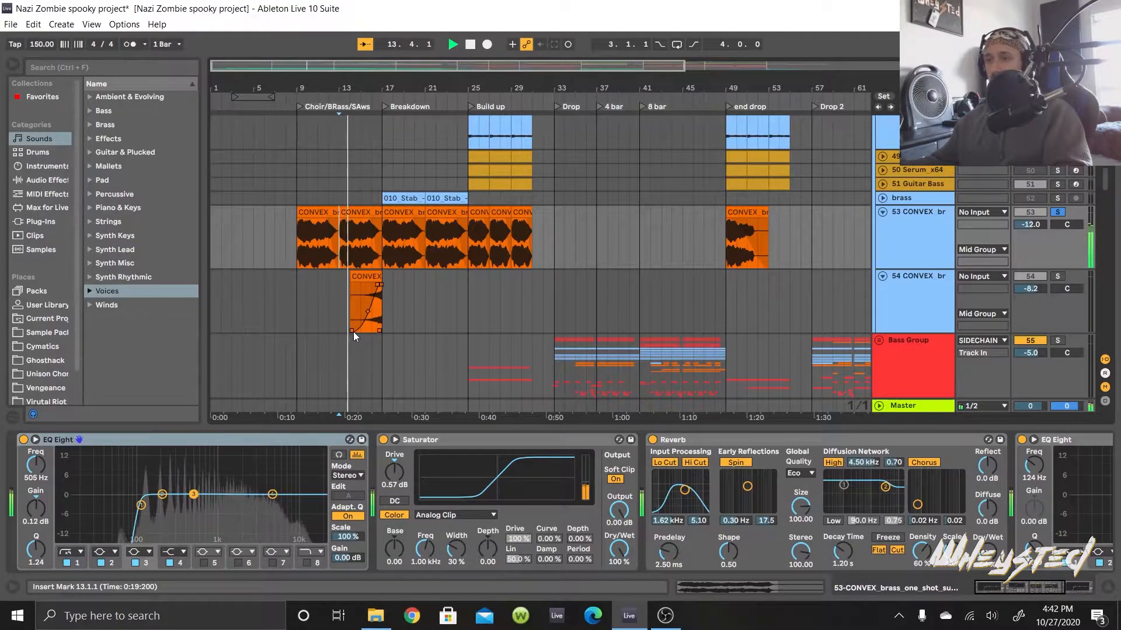
{"action": "key", "text": "space"}
Step: Unfold the Drum Buss group and examine the Intro Drums tracks inside it
{"action": "scroll", "coordinate": [378, 311], "scroll_direction": "down", "scroll_amount": 15}
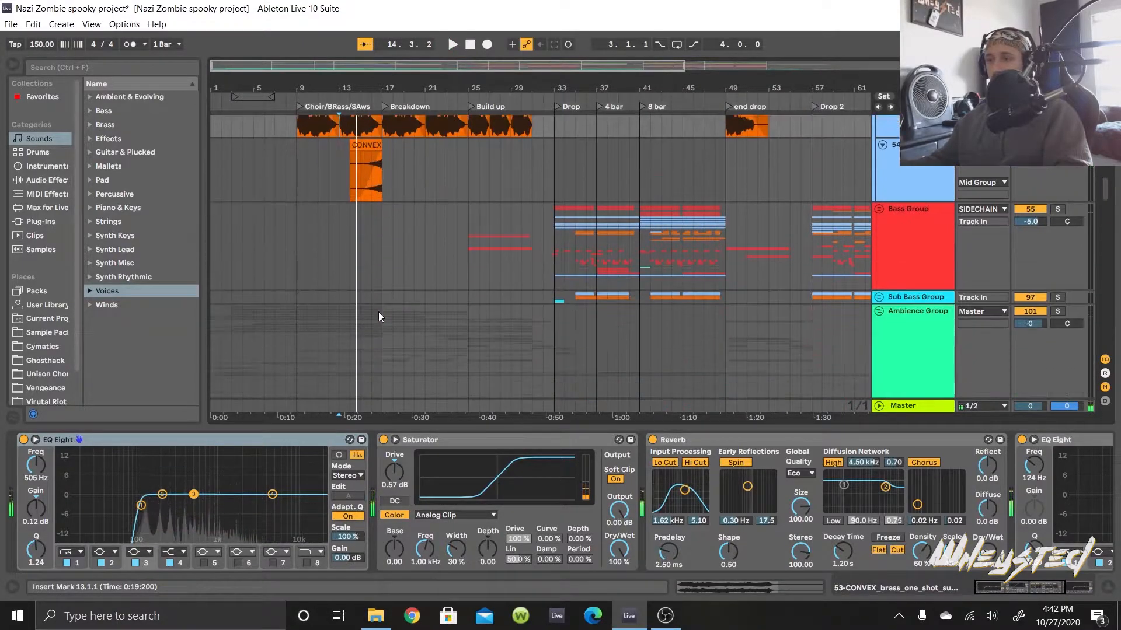
{"action": "scroll", "coordinate": [384, 303], "scroll_direction": "up", "scroll_amount": 20}
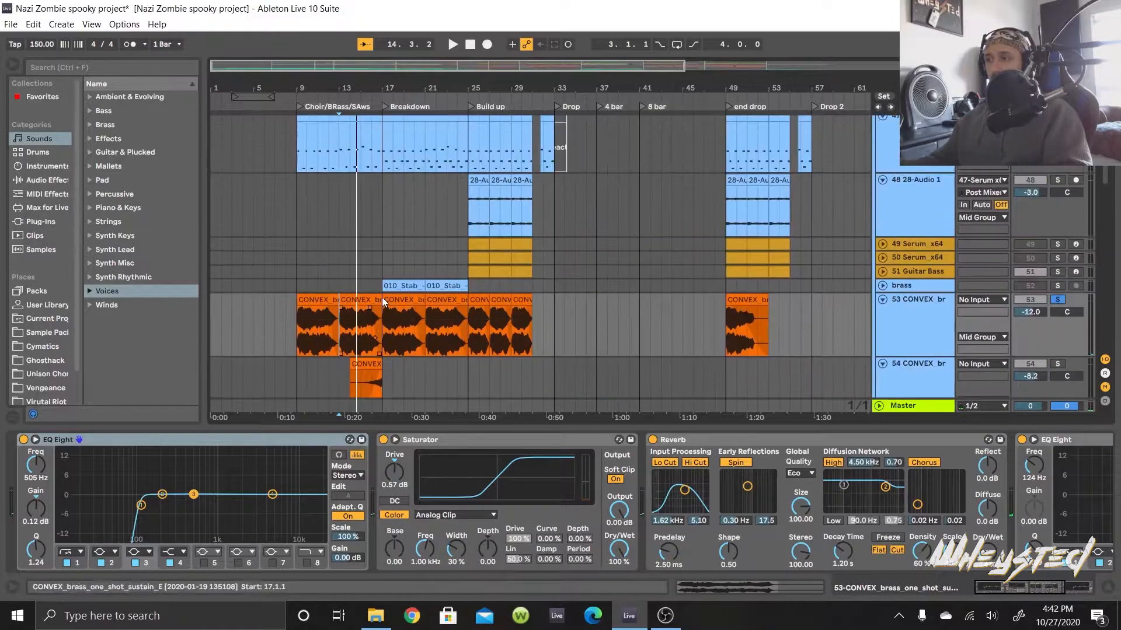
{"action": "scroll", "coordinate": [382, 297], "scroll_direction": "up", "scroll_amount": 15}
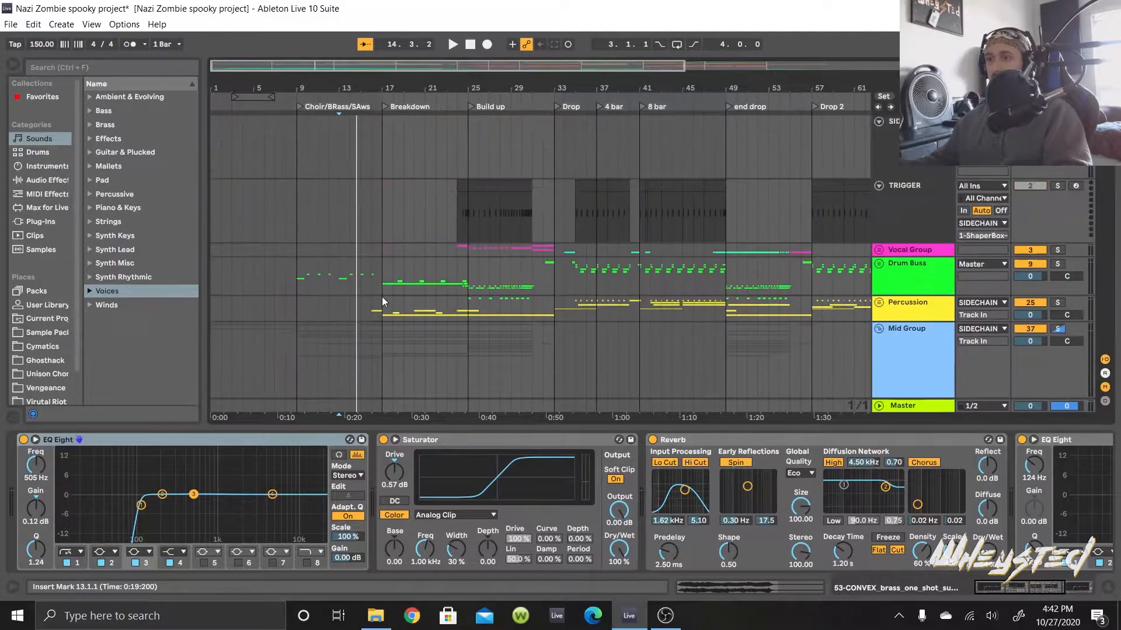
{"action": "left_click", "coordinate": [879, 264]}
{"action": "scroll", "coordinate": [436, 293], "scroll_direction": "down", "scroll_amount": 5}
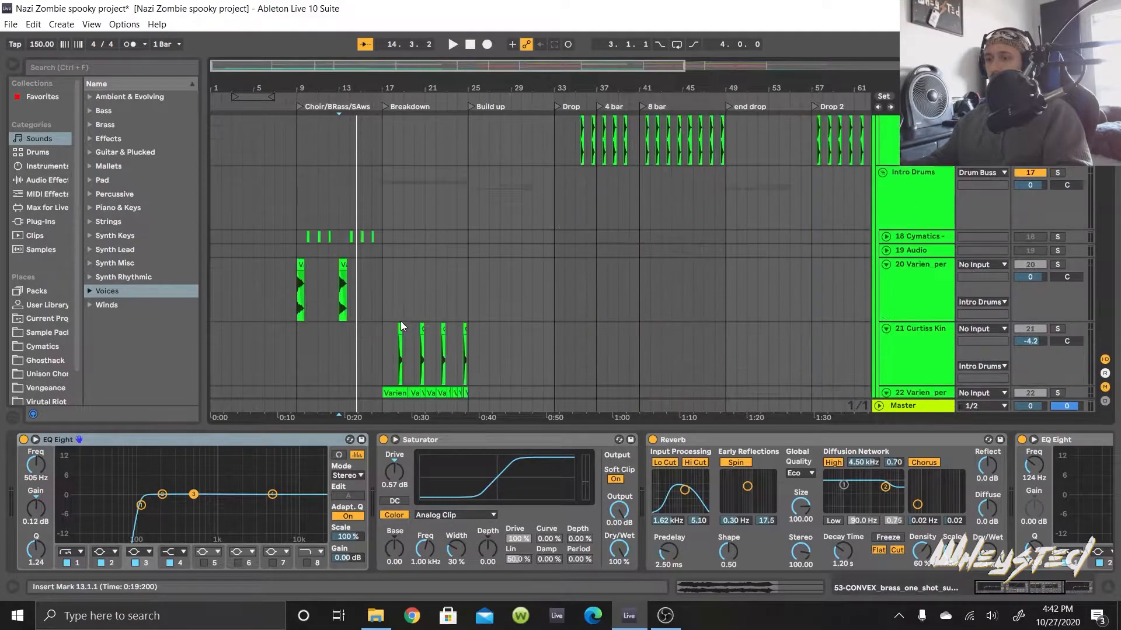
{"action": "scroll", "coordinate": [400, 321], "scroll_direction": "down", "scroll_amount": 3}
{"action": "scroll", "coordinate": [537, 225], "scroll_direction": "down", "scroll_amount": 5}
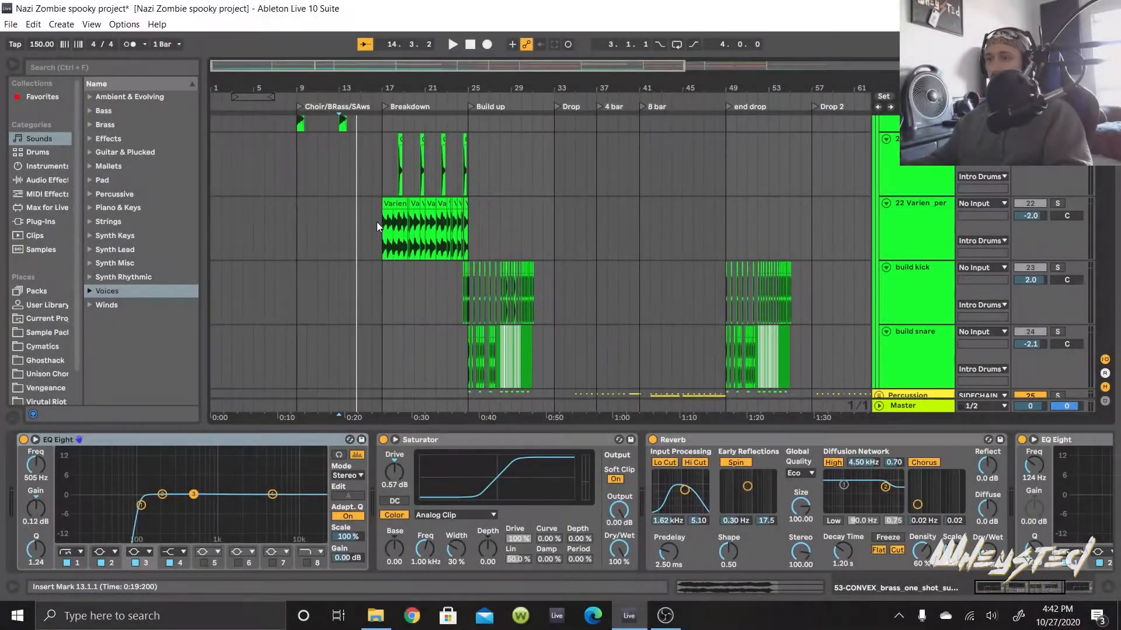
Step: Solo the 22 Varien percussion track and play its loop from the Breakdown at bar 17
{"action": "left_click", "coordinate": [381, 224]}
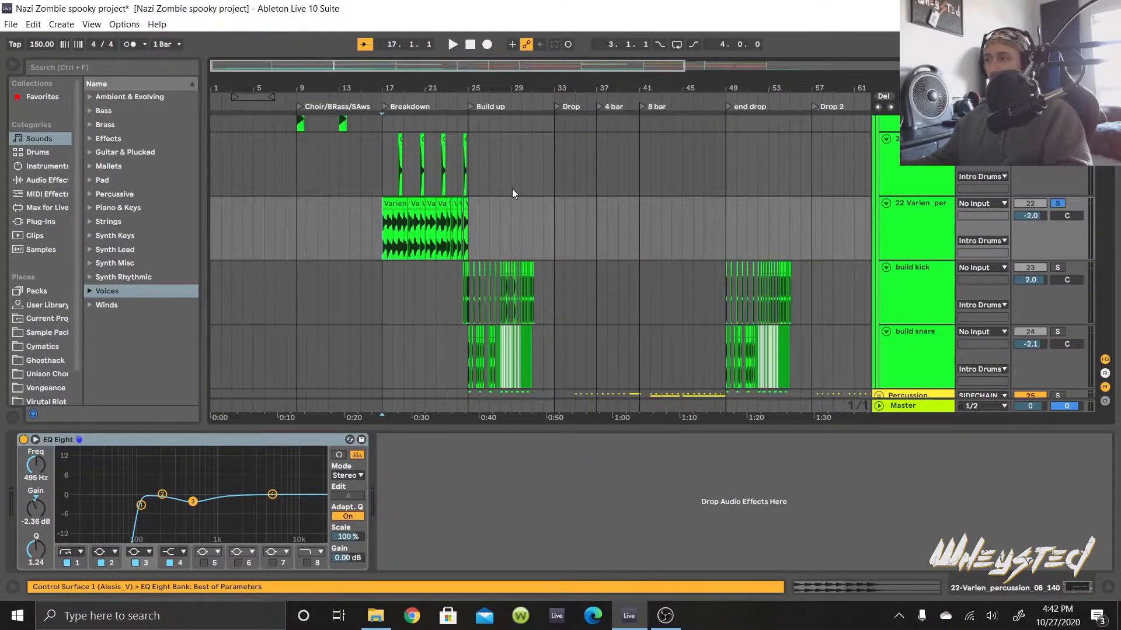
{"action": "key", "text": "space"}
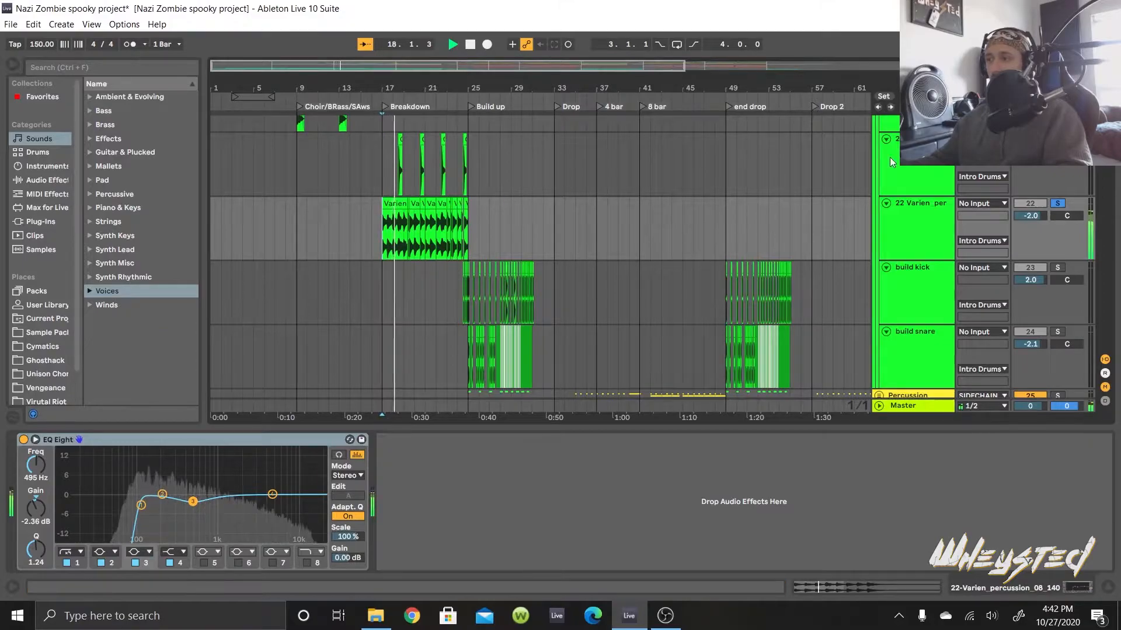
{"action": "key", "text": "space"}
Step: Solo the track 21 snare in Intro Drums and play its first hit from 18.3.1
{"action": "scroll", "coordinate": [700, 187], "scroll_direction": "up", "scroll_amount": 4}
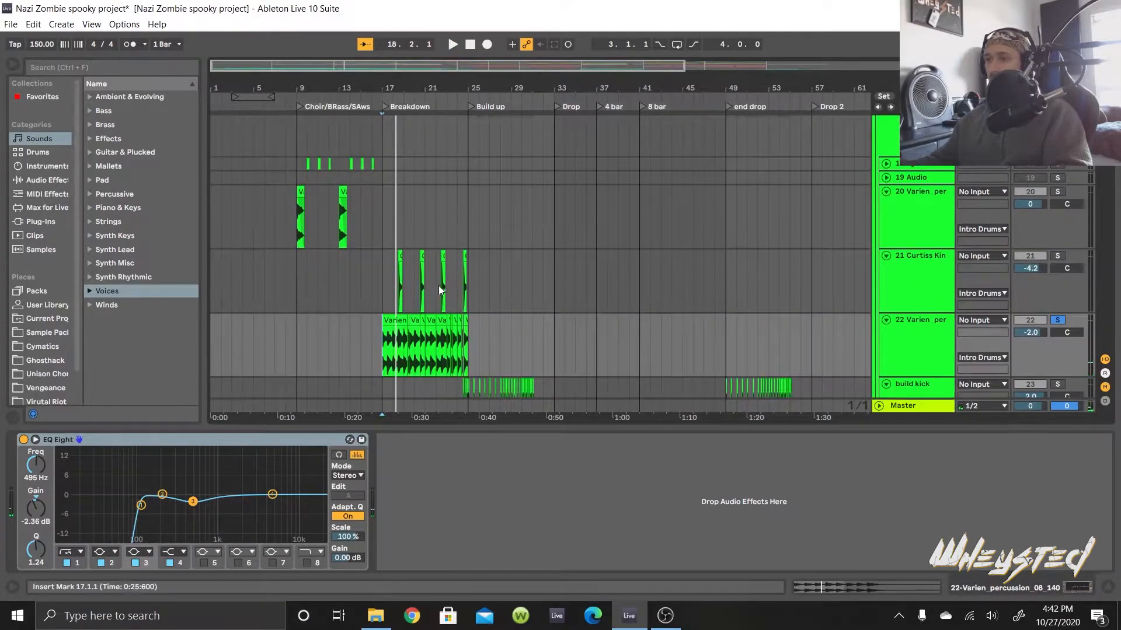
{"action": "scroll", "coordinate": [404, 293], "scroll_direction": "up", "scroll_amount": 5}
{"action": "left_click", "coordinate": [393, 291]}
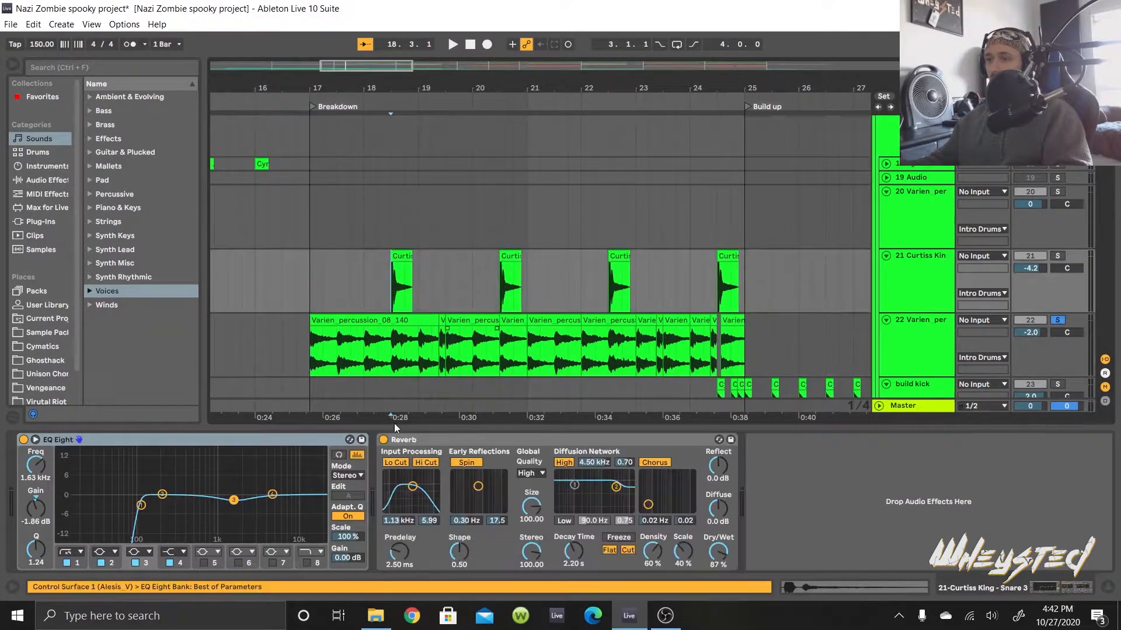
{"action": "key", "text": "space"}
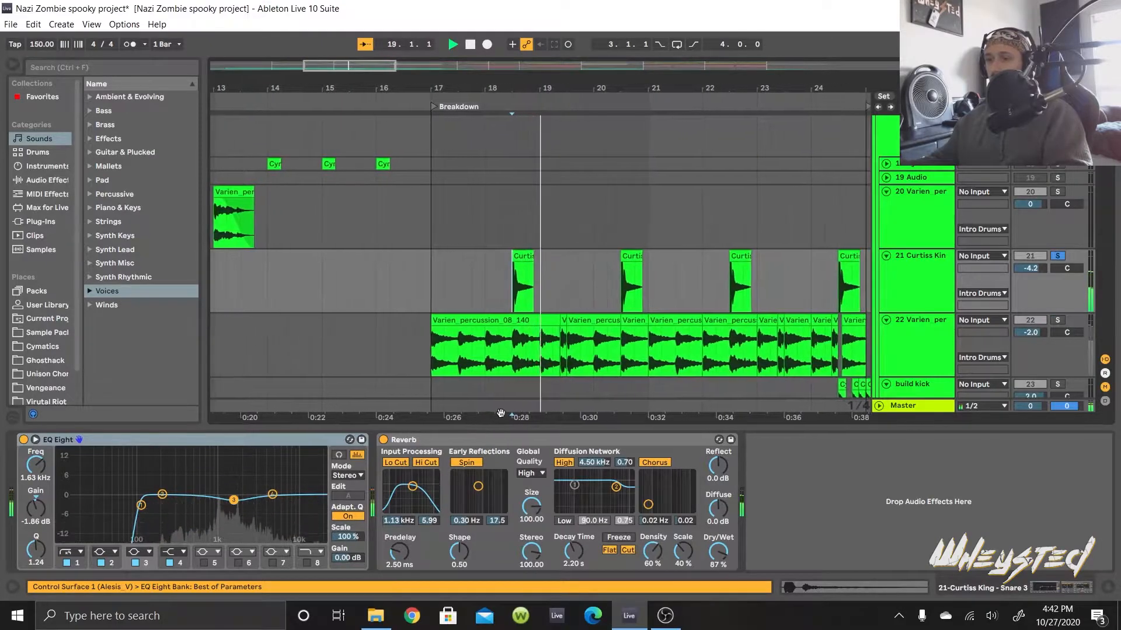
Step: Solo the Percussion group and play it from the Breakdown at bar 17
{"action": "scroll", "coordinate": [626, 283], "scroll_direction": "down", "scroll_amount": 8}
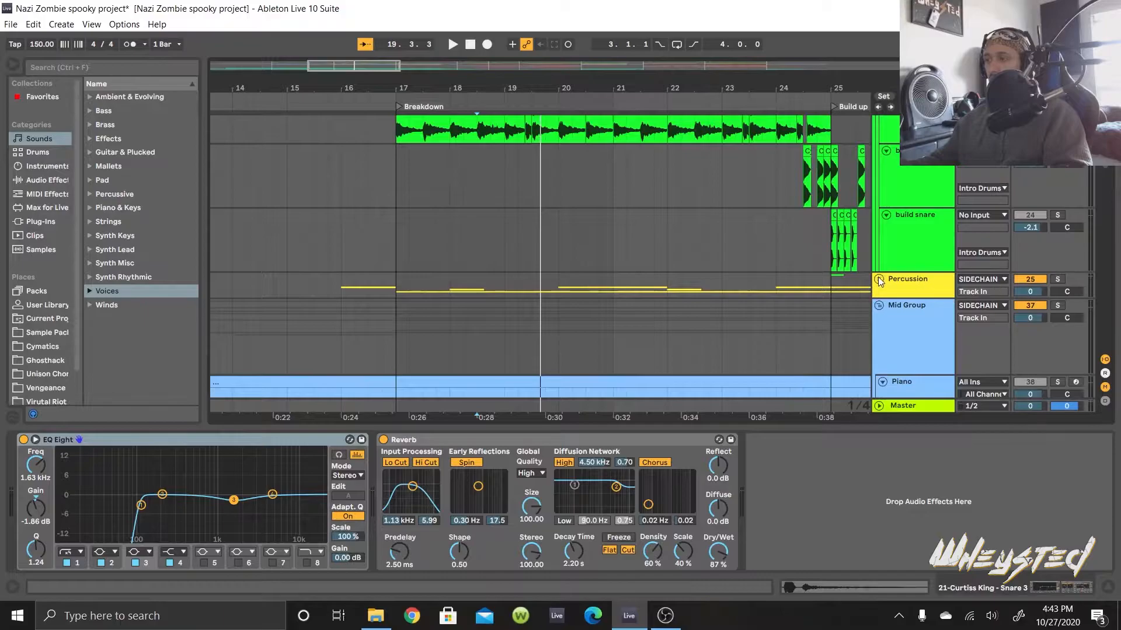
{"action": "left_click", "coordinate": [879, 280]}
{"action": "scroll", "coordinate": [698, 310], "scroll_direction": "down", "scroll_amount": 5}
{"action": "scroll", "coordinate": [671, 315], "scroll_direction": "down", "scroll_amount": 5}
{"action": "scroll", "coordinate": [655, 325], "scroll_direction": "down", "scroll_amount": 3}
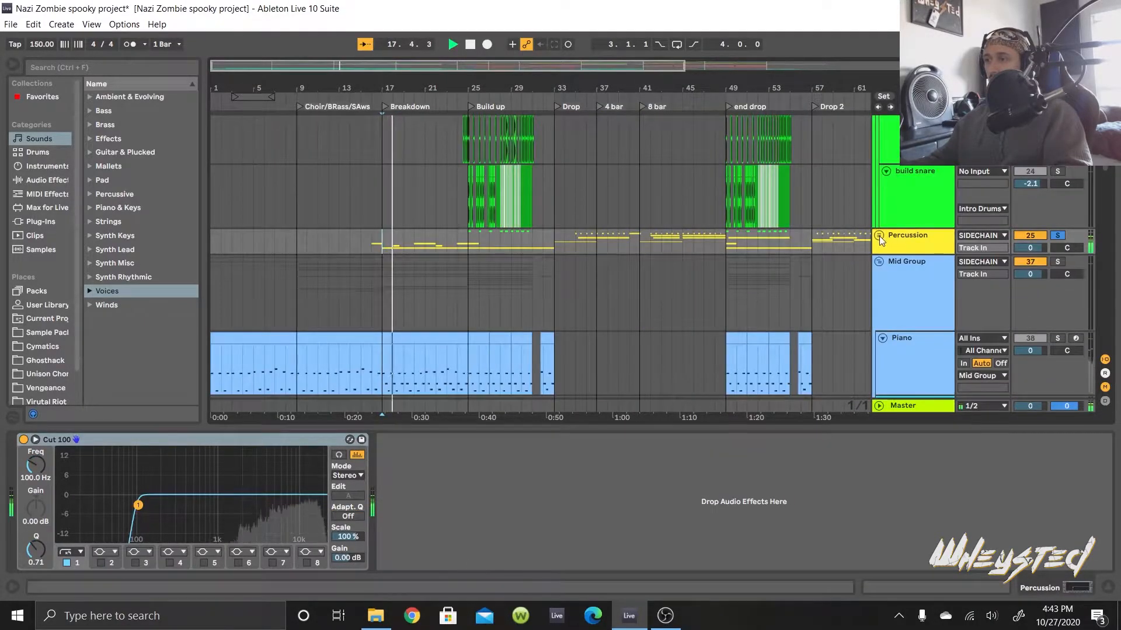
Step: Unfold the Percussion group and examine its crash, lazer and Hi Hat clips in the Breakdown during playback
{"action": "left_click", "coordinate": [879, 236]}
{"action": "scroll", "coordinate": [595, 292], "scroll_direction": "down", "scroll_amount": 10}
{"action": "scroll", "coordinate": [444, 290], "scroll_direction": "down", "scroll_amount": 2}
{"action": "scroll", "coordinate": [444, 281], "scroll_direction": "up", "scroll_amount": 3}
{"action": "scroll", "coordinate": [490, 205], "scroll_direction": "up", "scroll_amount": 3}
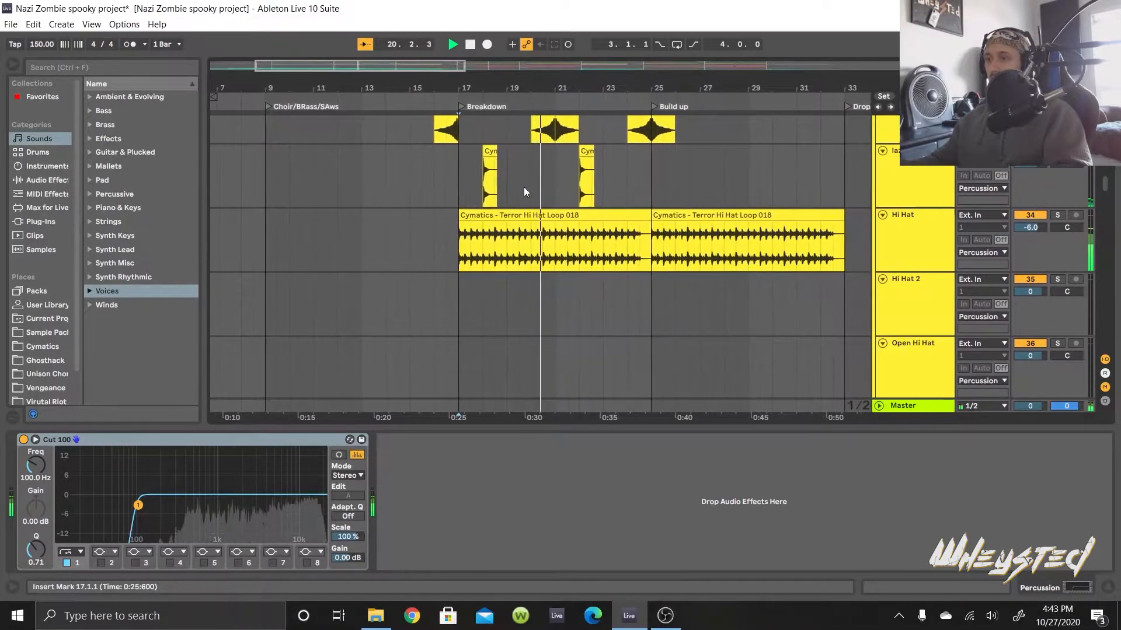
{"action": "scroll", "coordinate": [519, 247], "scroll_direction": "up", "scroll_amount": 1}
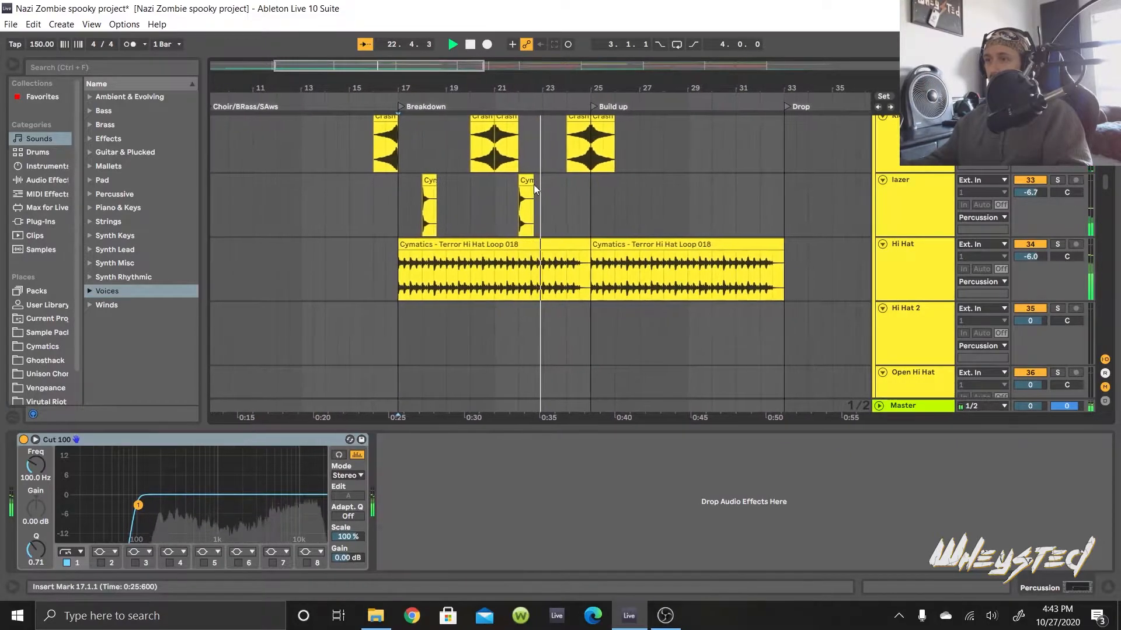
Step: Solo the lazer track and audition its second Cymatics clip from bar 22
{"action": "left_click", "coordinate": [524, 193]}
{"action": "key", "text": "space"}
{"action": "left_click", "coordinate": [525, 181]}
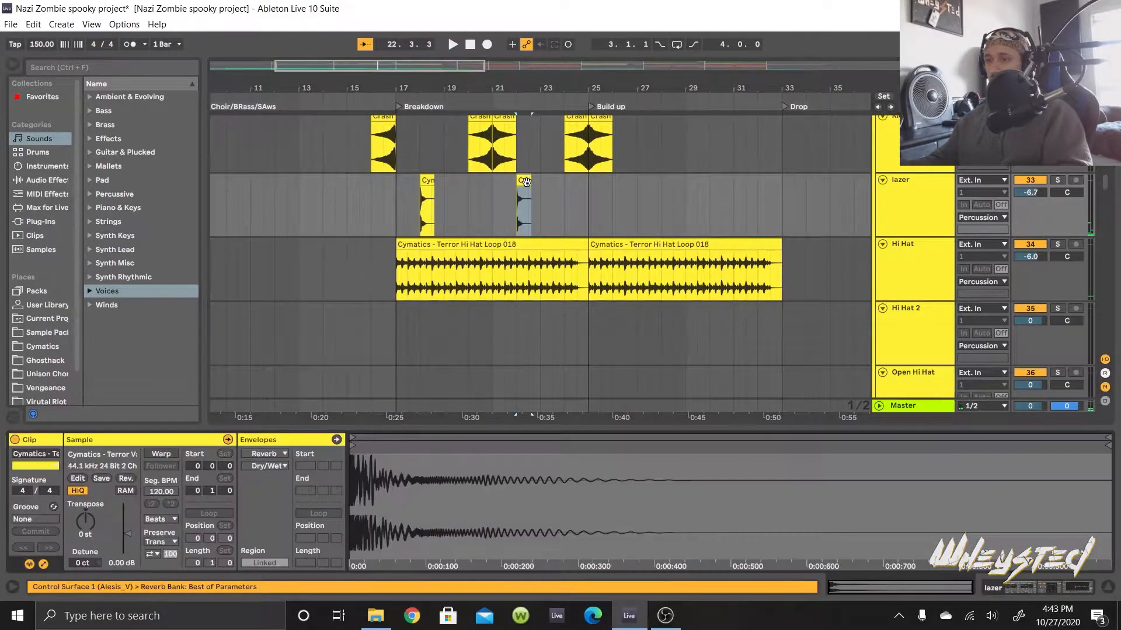
{"action": "scroll", "coordinate": [506, 220], "scroll_direction": "up", "scroll_amount": 4}
{"action": "scroll", "coordinate": [582, 204], "scroll_direction": "up", "scroll_amount": 2}
{"action": "scroll", "coordinate": [572, 210], "scroll_direction": "down", "scroll_amount": 2}
{"action": "scroll", "coordinate": [562, 217], "scroll_direction": "down", "scroll_amount": 2}
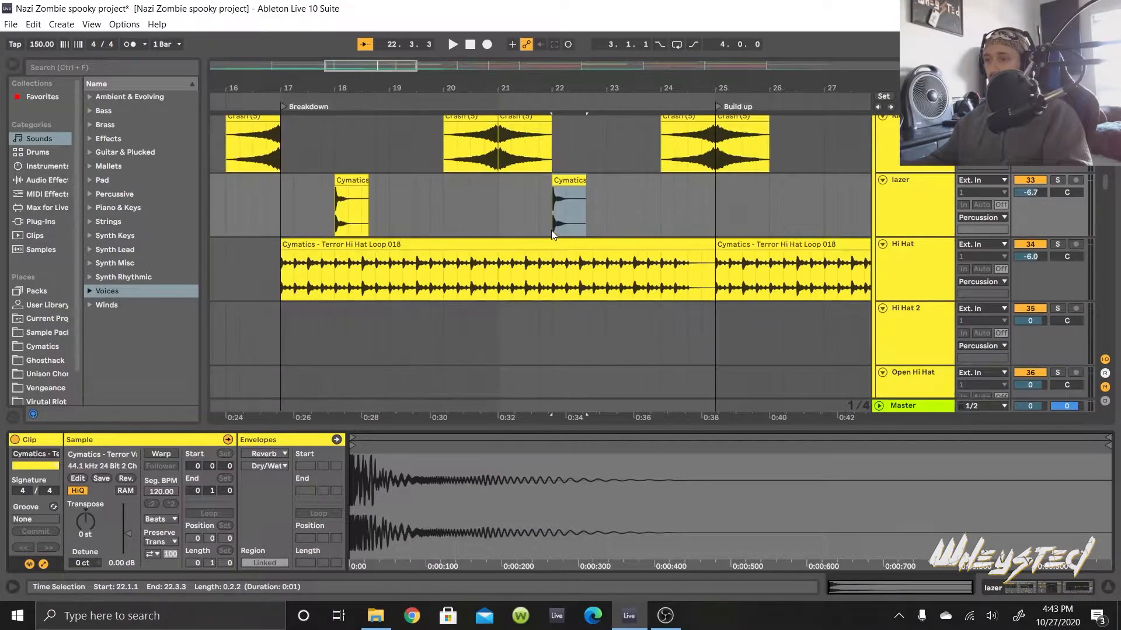
{"action": "left_click", "coordinate": [898, 194]}
{"action": "scroll", "coordinate": [444, 298], "scroll_direction": "down", "scroll_amount": 3, "text": "ctrl"}
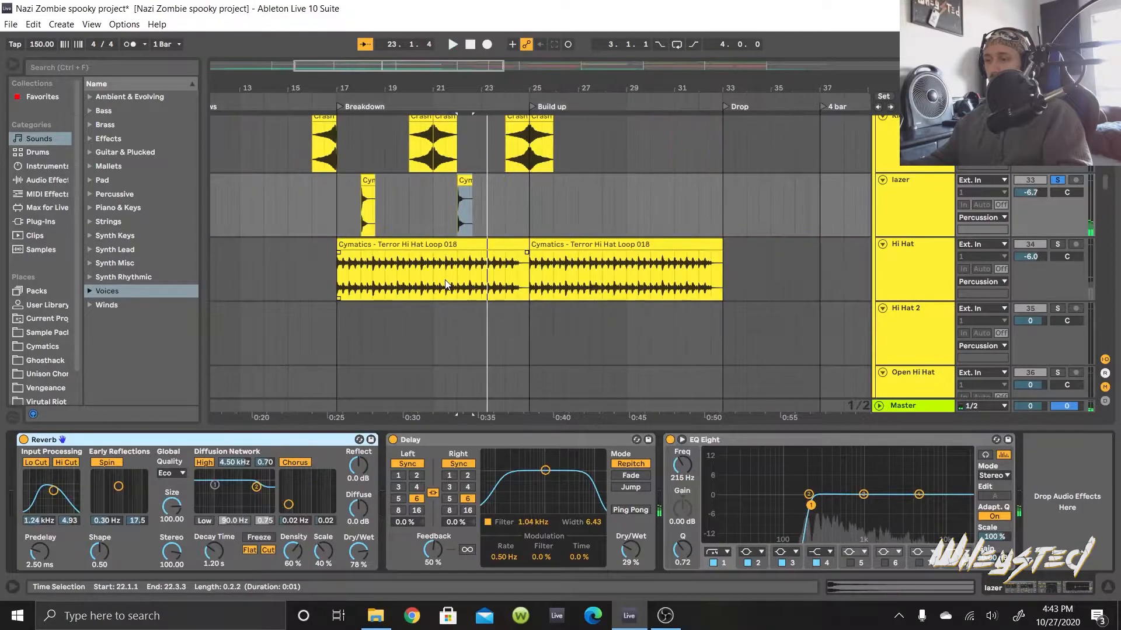
Step: Solo the track 124 Call of Duty sound effects in the Ambience group and play the first Breakdown clip from bar 17
{"action": "scroll", "coordinate": [400, 233], "scroll_direction": "down", "scroll_amount": 4, "text": "ctrl"}
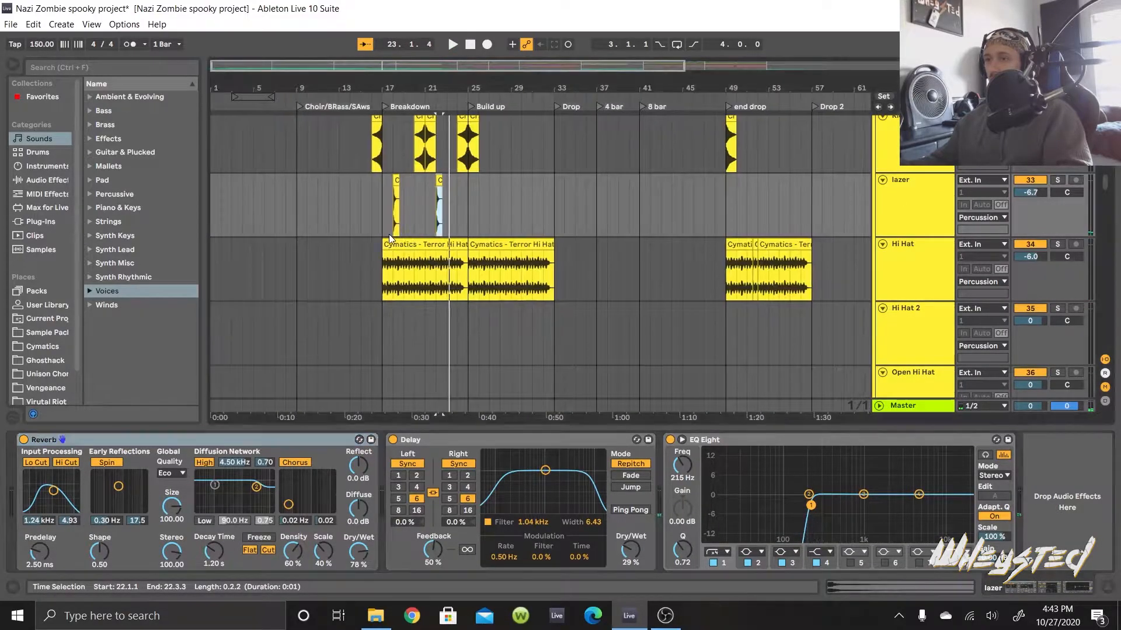
{"action": "left_click", "coordinate": [362, 202]}
{"action": "scroll", "coordinate": [398, 205], "scroll_direction": "down", "scroll_amount": 5}
{"action": "left_click_drag", "start_coordinate": [1107, 199], "coordinate": [1049, 321]}
{"action": "scroll", "coordinate": [649, 341], "scroll_direction": "down", "scroll_amount": 1}
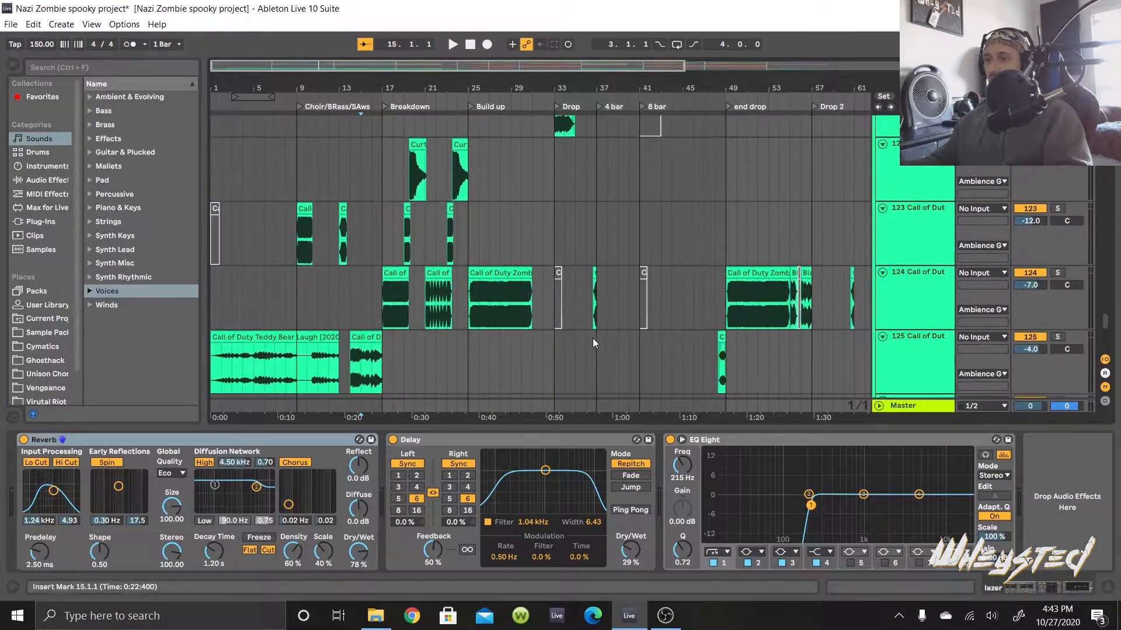
{"action": "left_click", "coordinate": [384, 313]}
{"action": "key", "text": "s"}
{"action": "key", "text": "space"}
{"action": "left_click", "coordinate": [429, 306]}
{"action": "scroll", "coordinate": [427, 309], "scroll_direction": "up", "scroll_amount": 3}
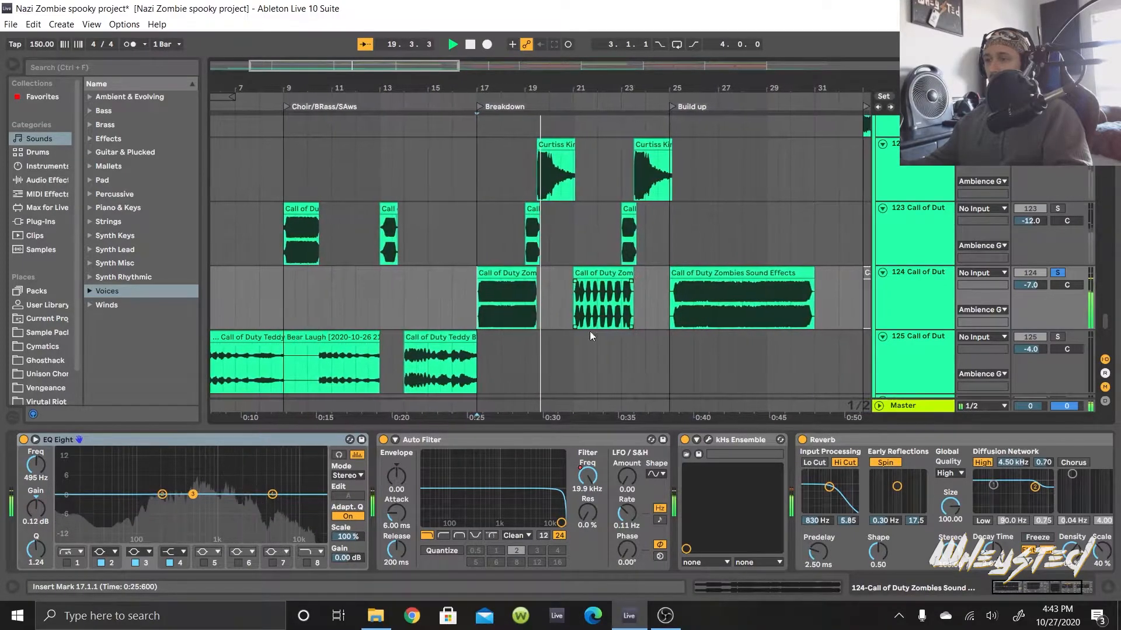
Step: Audition the pulsing second Breakdown clip on track 124 from 21.1.1
{"action": "scroll", "coordinate": [940, 486], "scroll_direction": "down", "scroll_amount": 3}
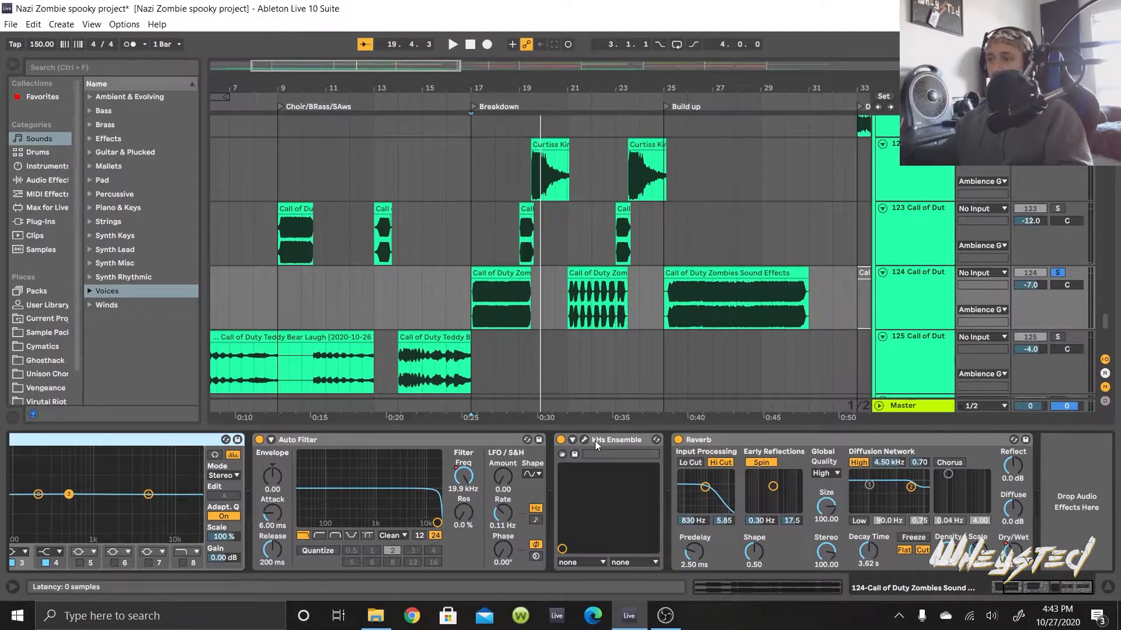
{"action": "left_click", "coordinate": [566, 318]}
{"action": "key", "text": "space"}
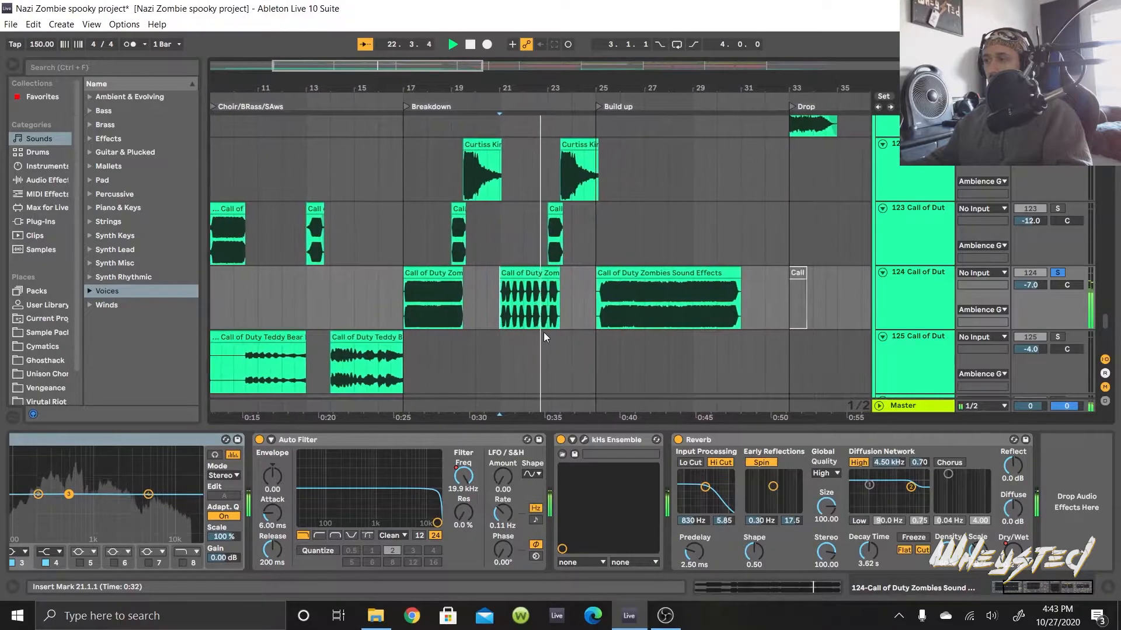
{"action": "key", "text": "space"}
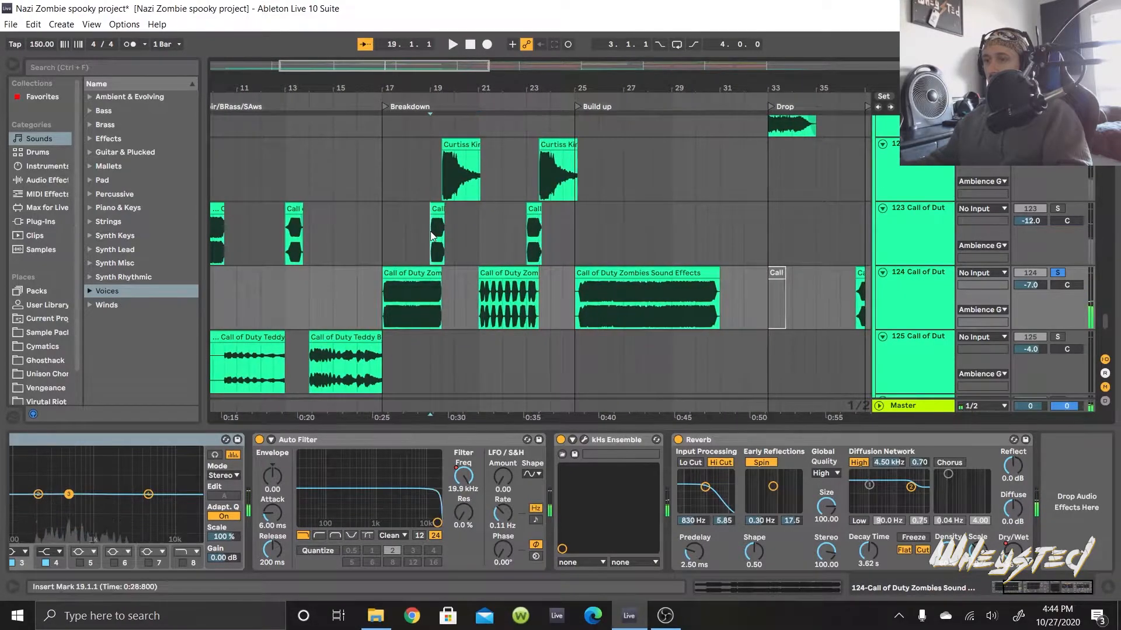
Step: Solo the track 123 Call of Duty effect, audition its Breakdown clip from 19.1.1, and clear the solo
{"action": "left_click", "coordinate": [437, 248]}
{"action": "key", "text": "space"}
{"action": "key", "text": "space"}
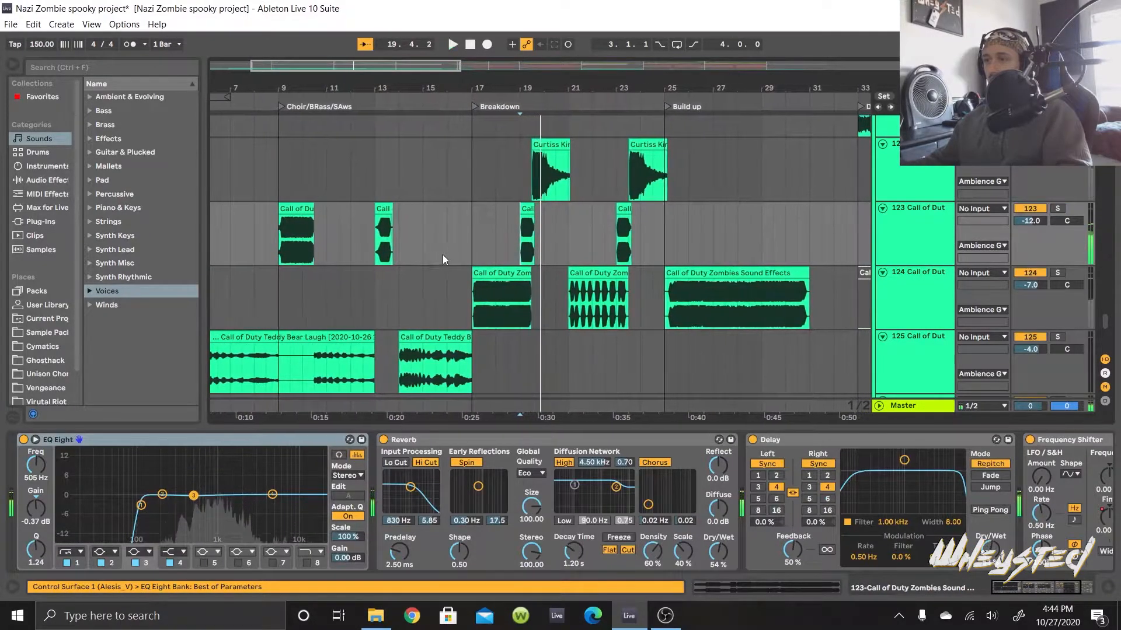
{"action": "key", "text": "s"}
Step: Play the whole Breakdown with all layers together from bar 17 up to the Build up
{"action": "left_click", "coordinate": [467, 230]}
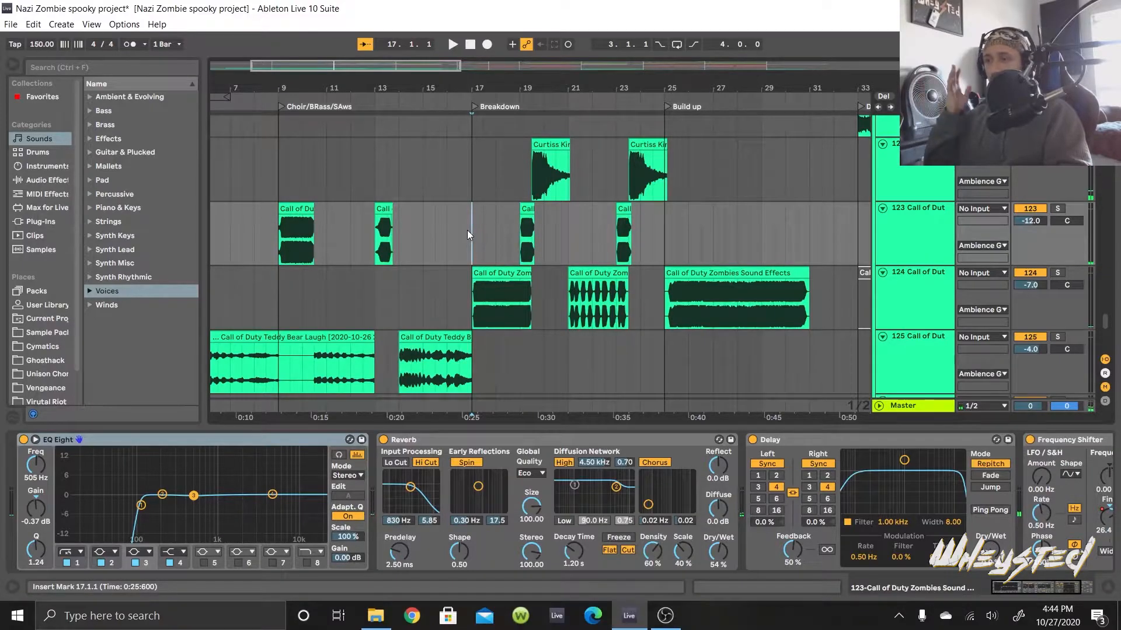
{"action": "key", "text": "space"}
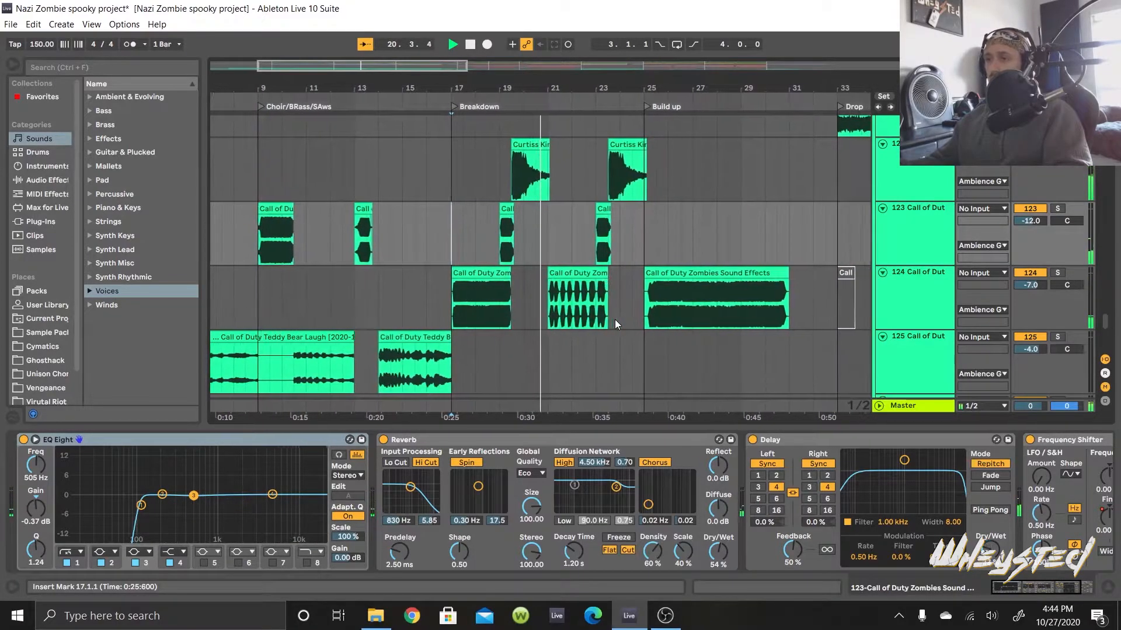
{"action": "scroll", "coordinate": [560, 313], "scroll_direction": "up", "scroll_amount": 2}
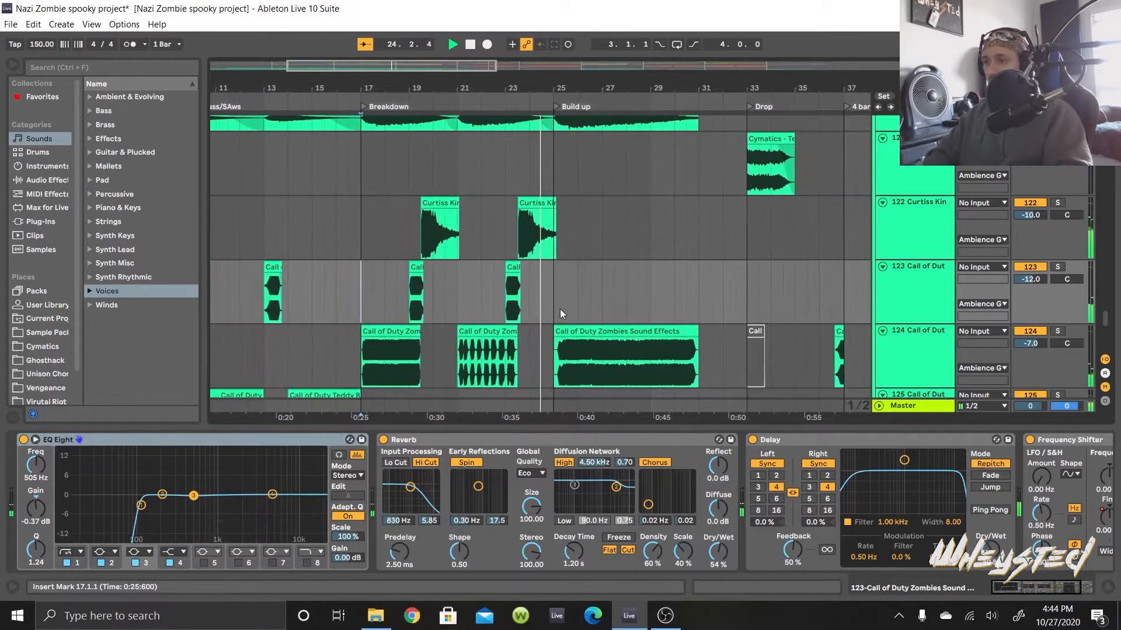
{"action": "key", "text": "space"}
Step: Examine the ambience and Mid Group clips across the Breakdown and Build up, selecting the 47 Serum_x64 track at 17.3.1
{"action": "scroll", "coordinate": [482, 257], "scroll_direction": "up", "scroll_amount": 15}
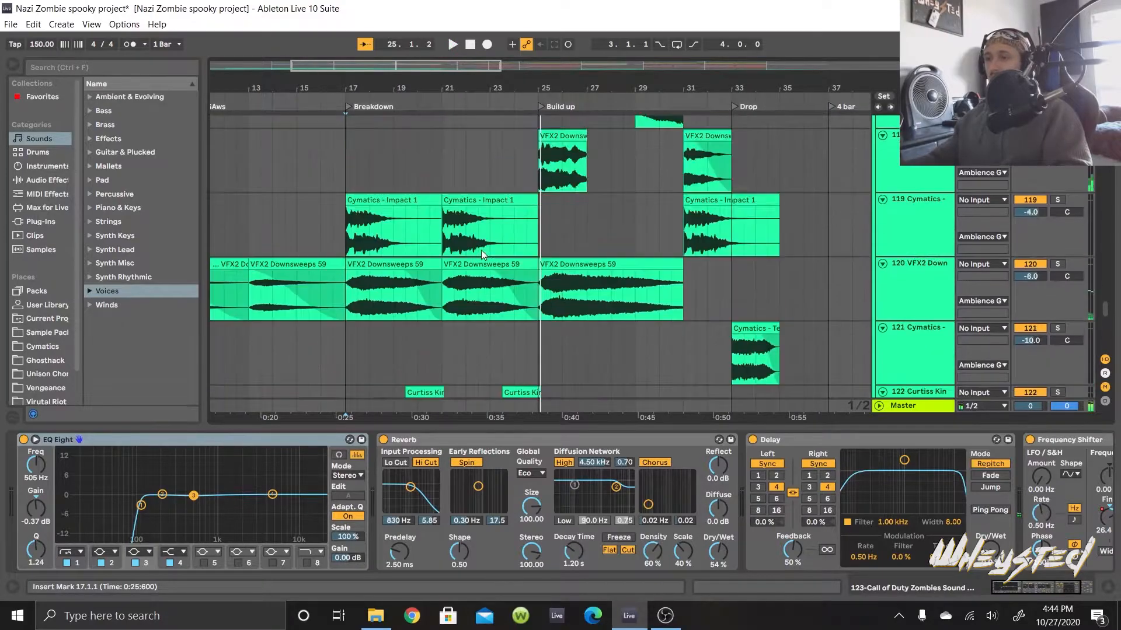
{"action": "scroll", "coordinate": [481, 249], "scroll_direction": "up", "scroll_amount": 20}
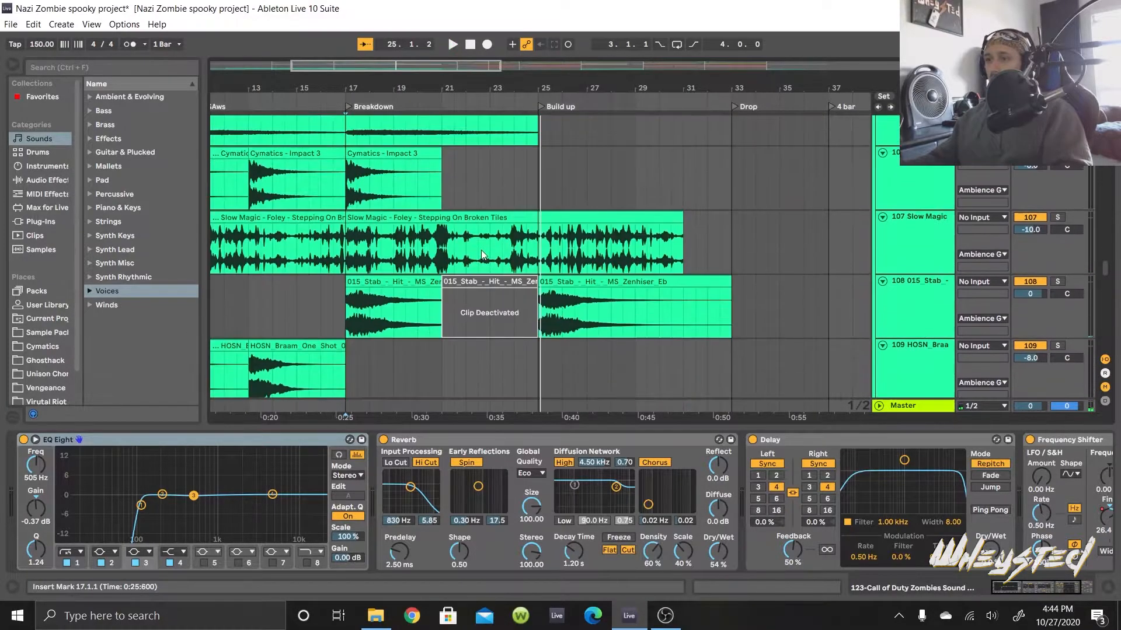
{"action": "scroll", "coordinate": [481, 249], "scroll_direction": "up", "scroll_amount": 5}
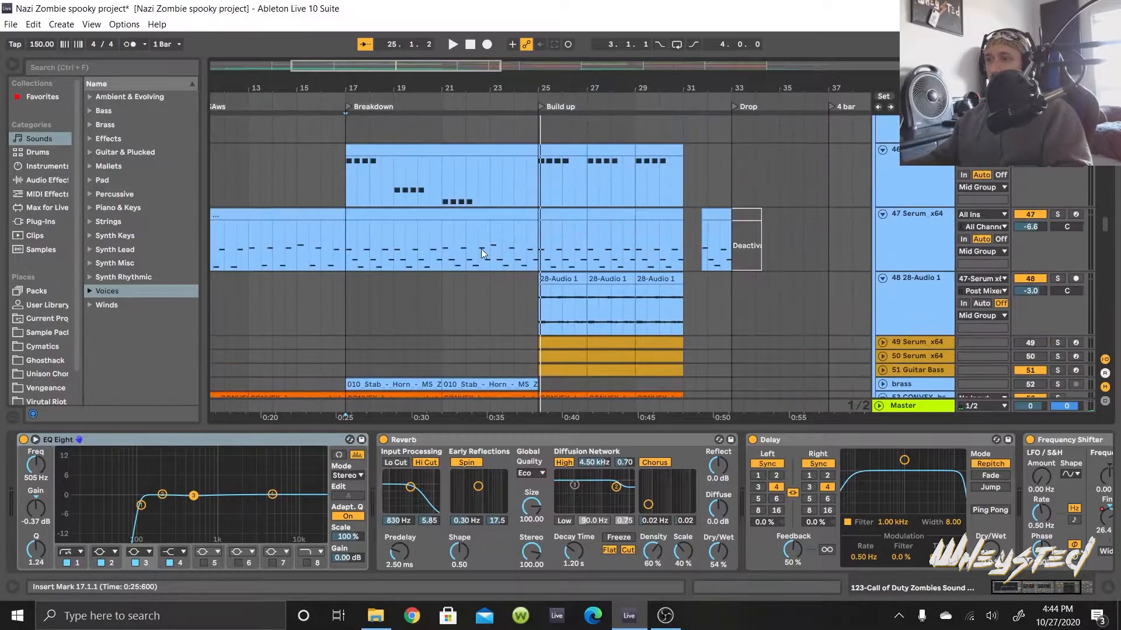
{"action": "scroll", "coordinate": [481, 249], "scroll_direction": "left", "scroll_amount": 5}
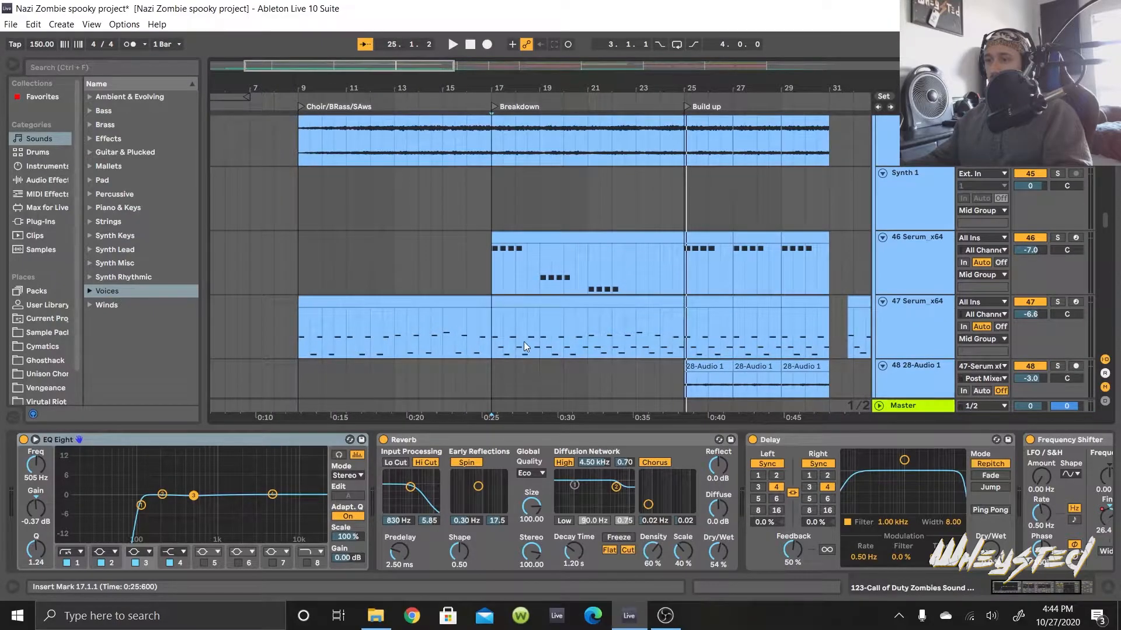
{"action": "left_click", "coordinate": [500, 351]}
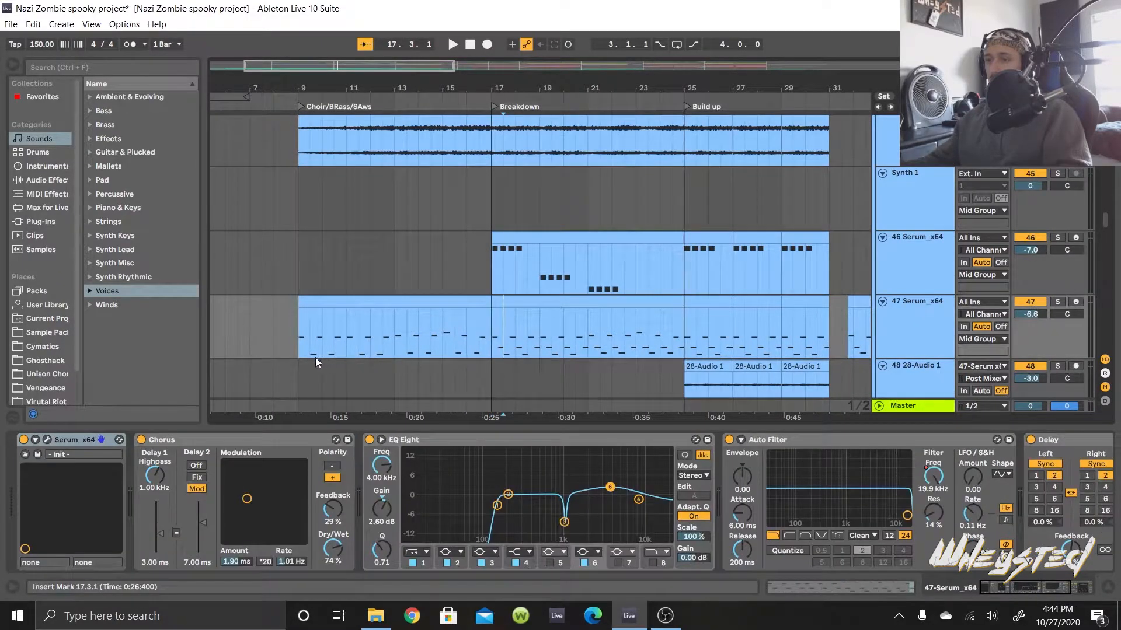
{"action": "scroll", "coordinate": [528, 302], "scroll_direction": "up", "scroll_amount": 1}
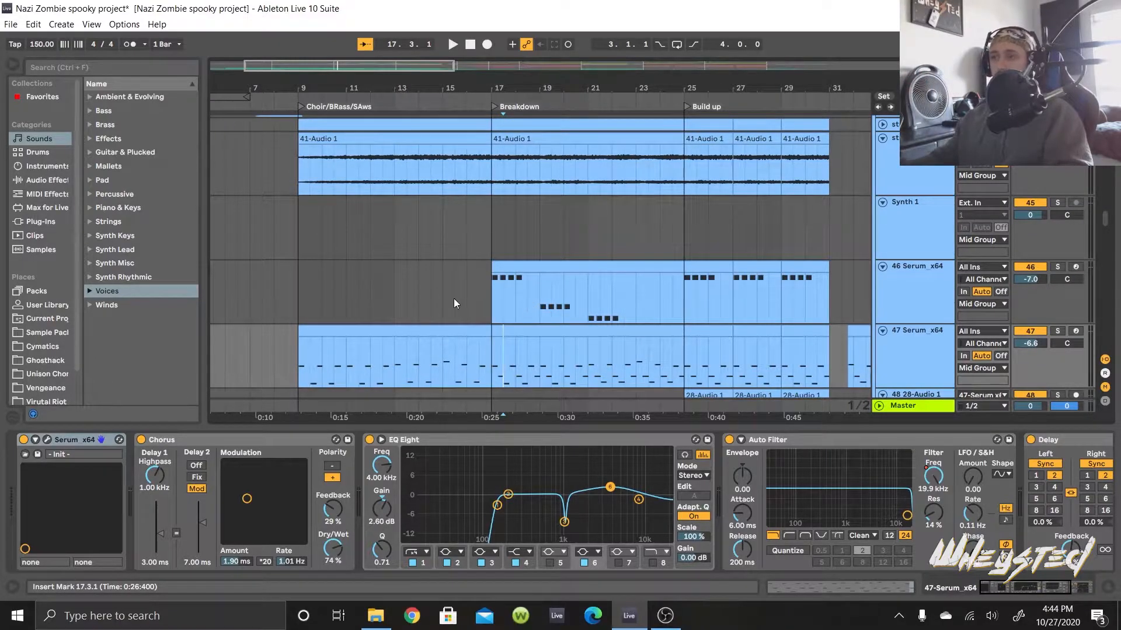
Step: Unfold the Vocal Group, solo the first Main Vocal track and play its clip from bar 24
{"action": "scroll", "coordinate": [467, 301], "scroll_direction": "up", "scroll_amount": 12}
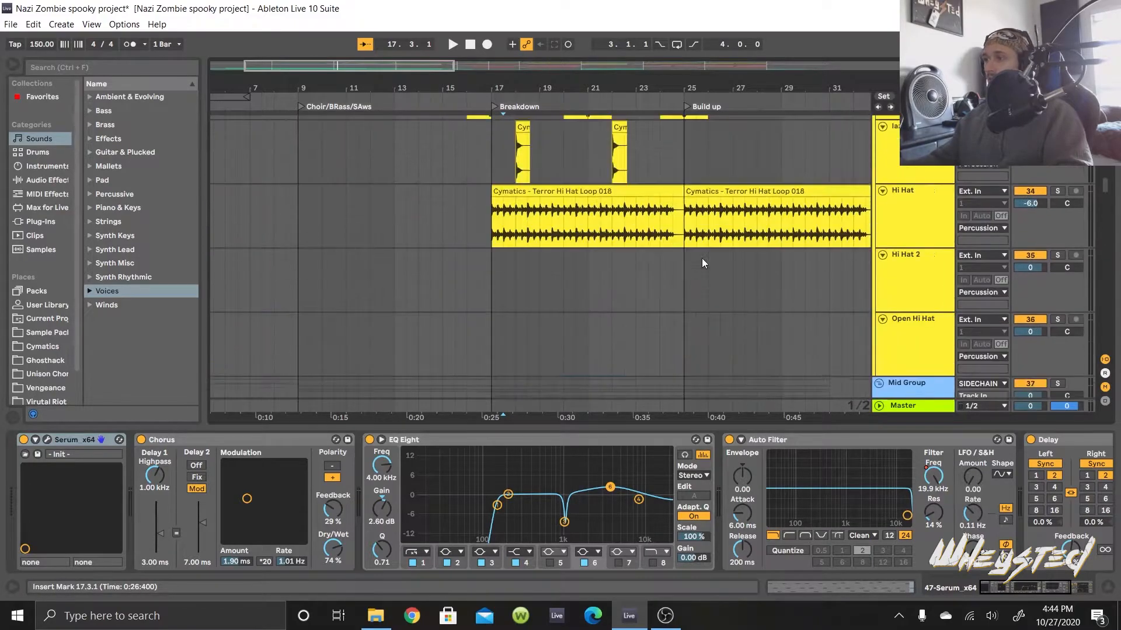
{"action": "scroll", "coordinate": [702, 259], "scroll_direction": "up", "scroll_amount": 12}
{"action": "scroll", "coordinate": [689, 258], "scroll_direction": "up", "scroll_amount": 12}
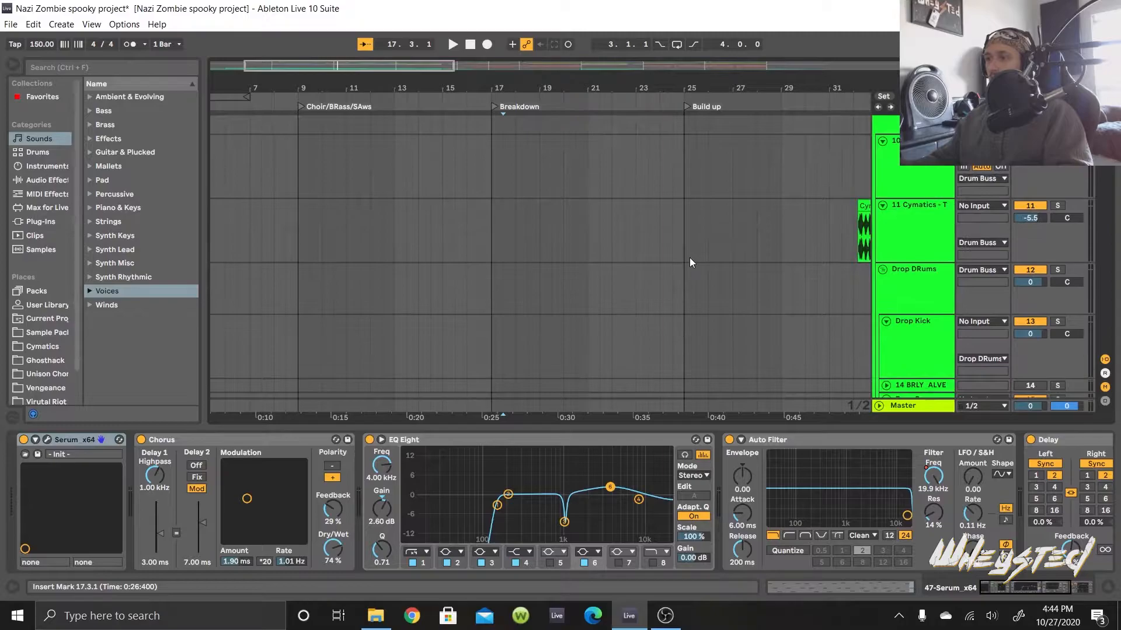
{"action": "scroll", "coordinate": [690, 262], "scroll_direction": "up", "scroll_amount": 10}
{"action": "left_click", "coordinate": [879, 250]}
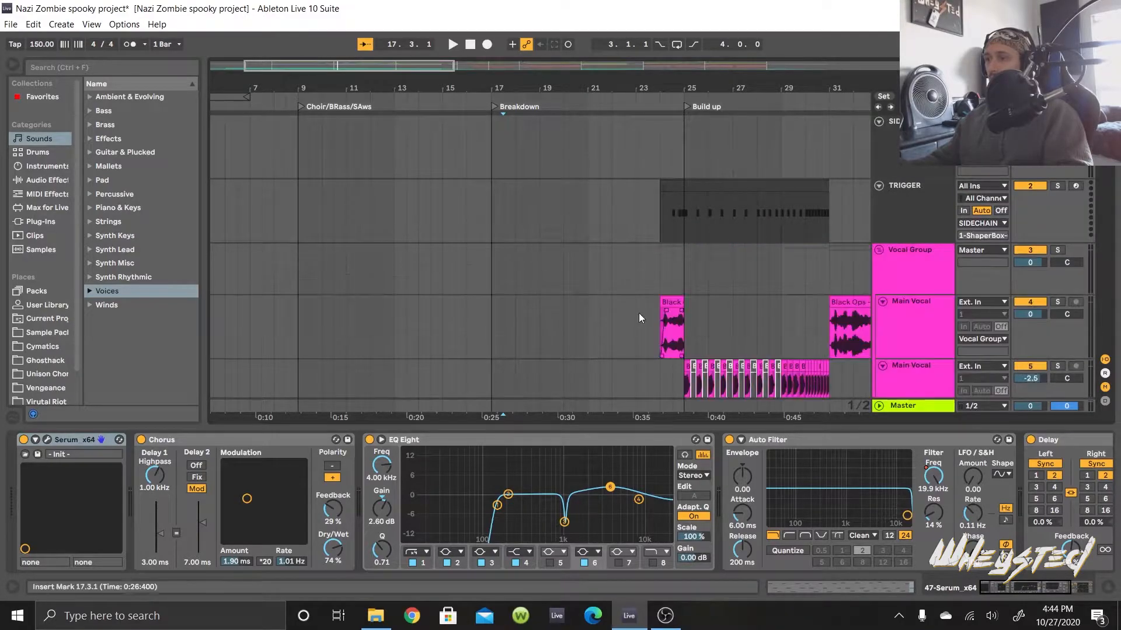
{"action": "scroll", "coordinate": [653, 286], "scroll_direction": "down", "scroll_amount": 3}
{"action": "left_click", "coordinate": [663, 221]}
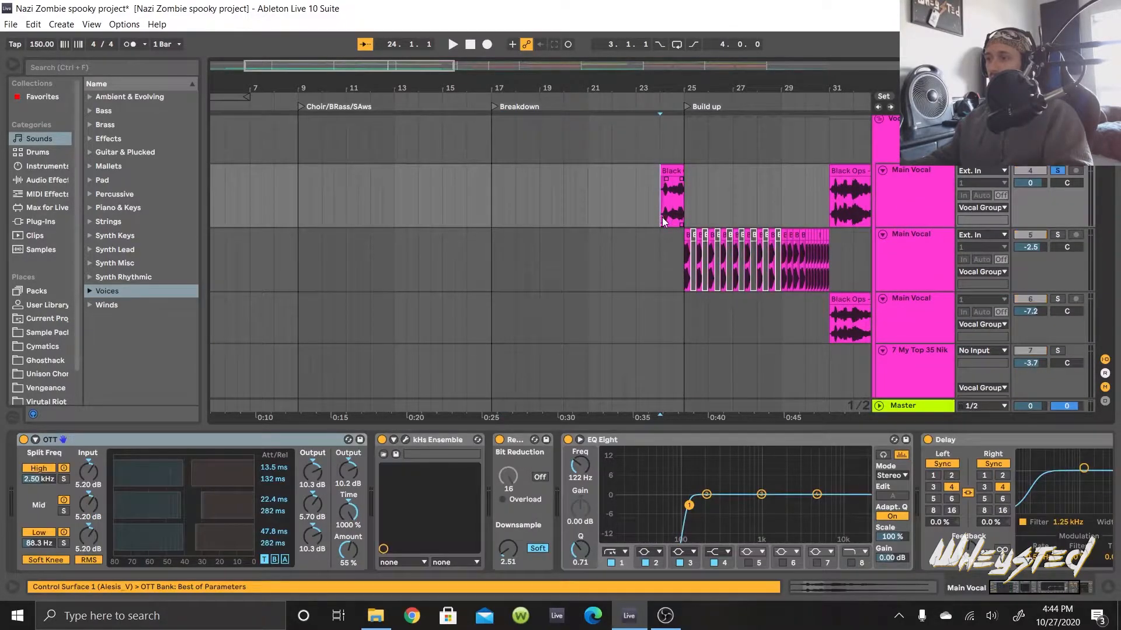
{"action": "key", "text": "space"}
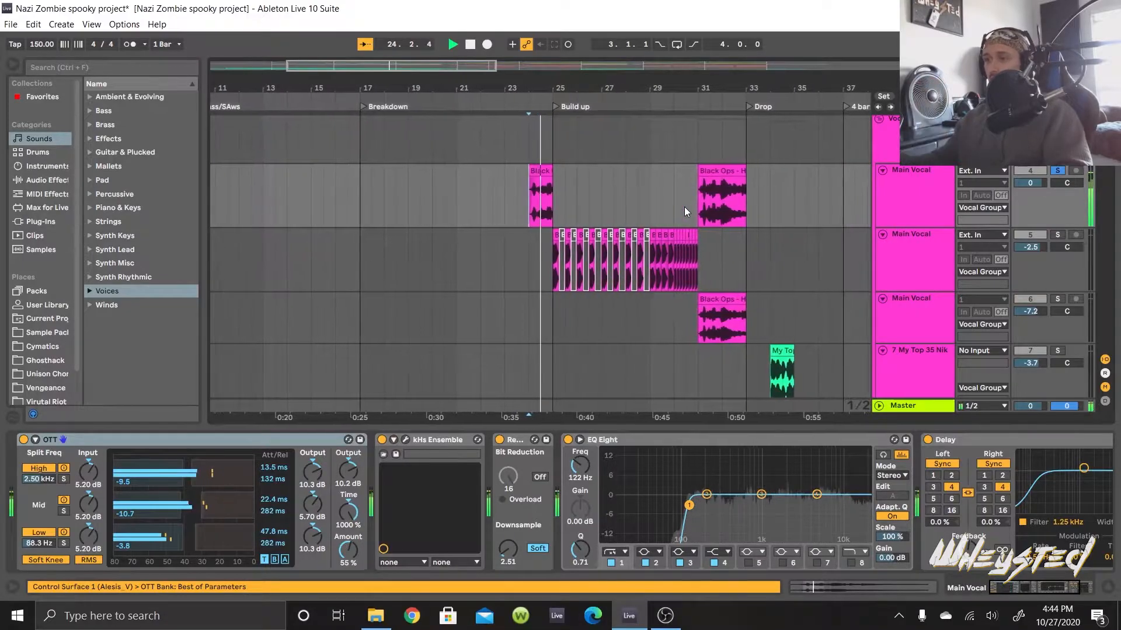
{"action": "key", "text": "space"}
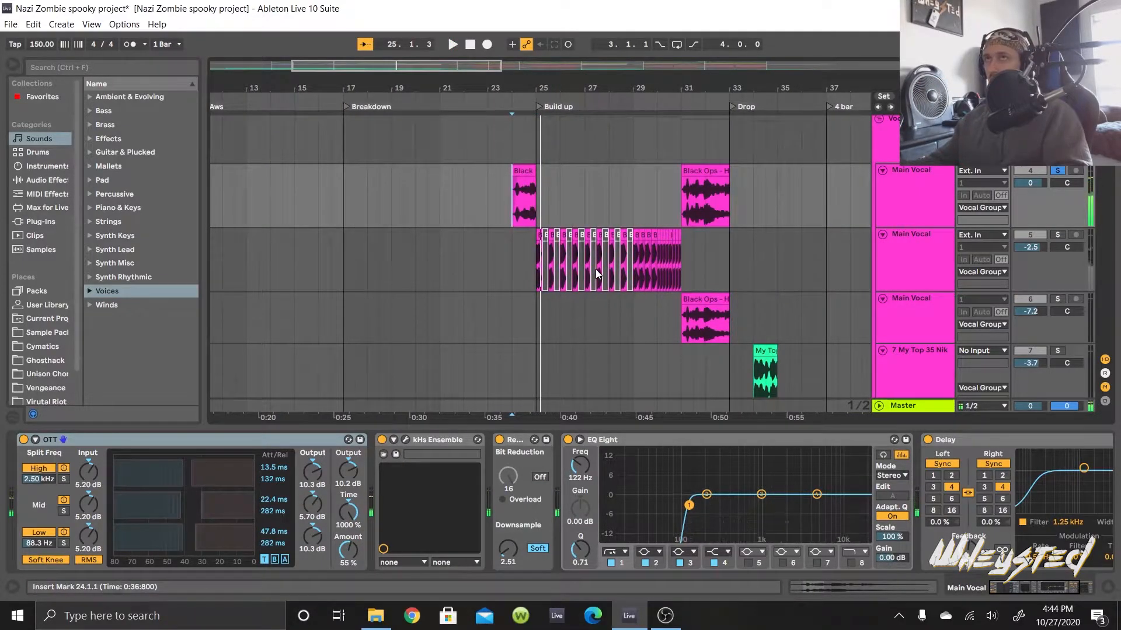
Step: Solo the second Main Vocal track and audition its chopped clips from the Build up at bar 25
{"action": "scroll", "coordinate": [531, 290], "scroll_direction": "up", "scroll_amount": 3}
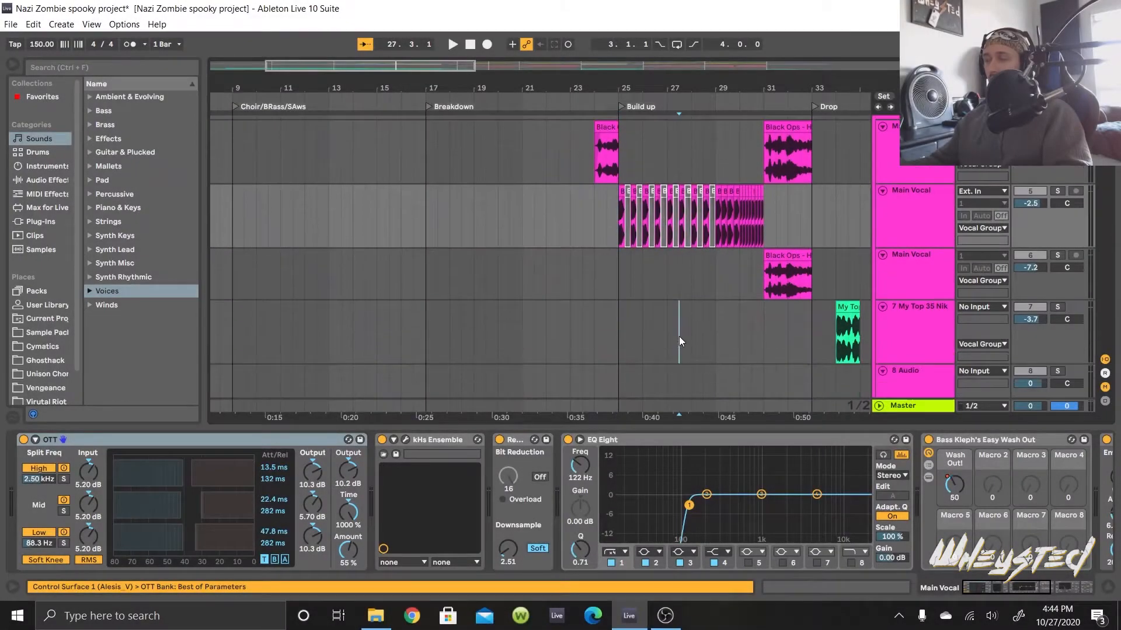
{"action": "left_click", "coordinate": [678, 336]}
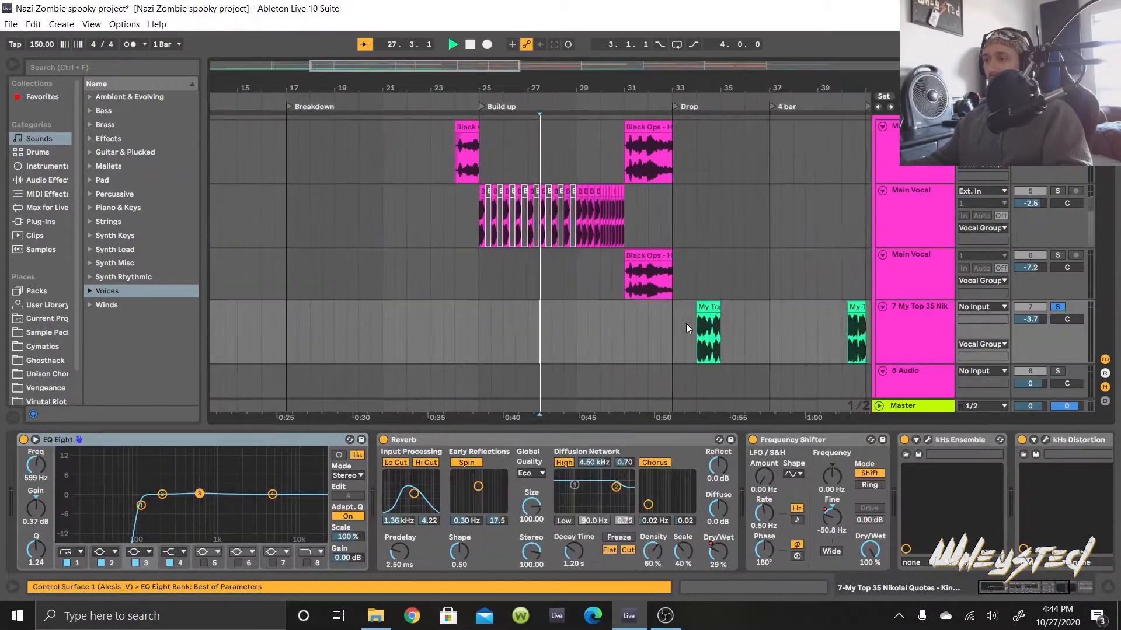
{"action": "left_click", "coordinate": [474, 226]}
{"action": "key", "text": "space"}
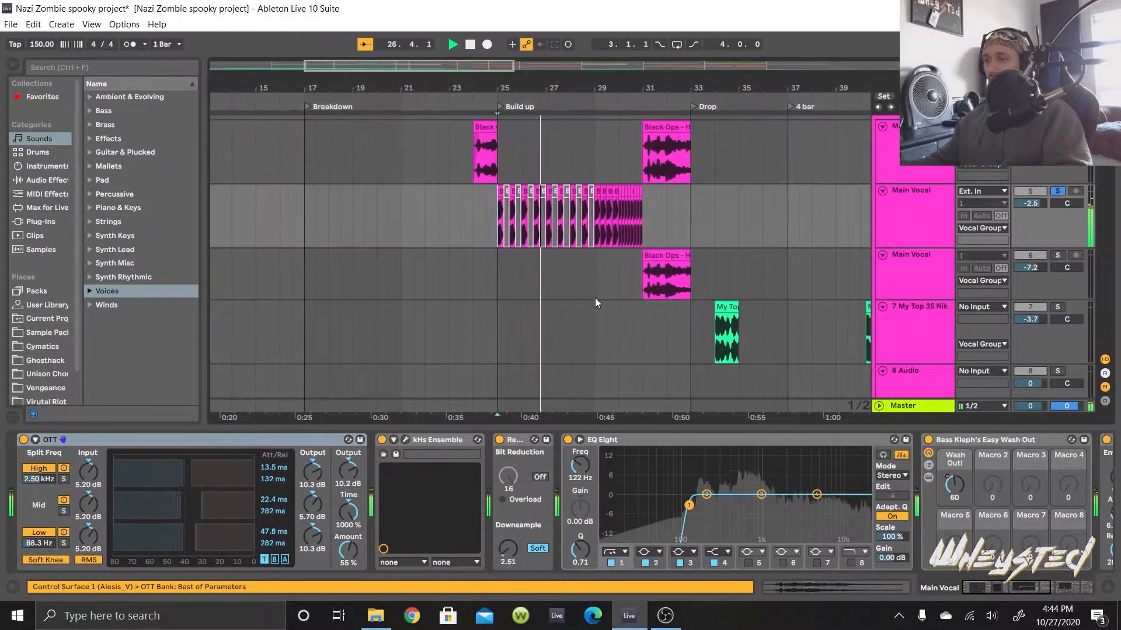
{"action": "key", "text": "space"}
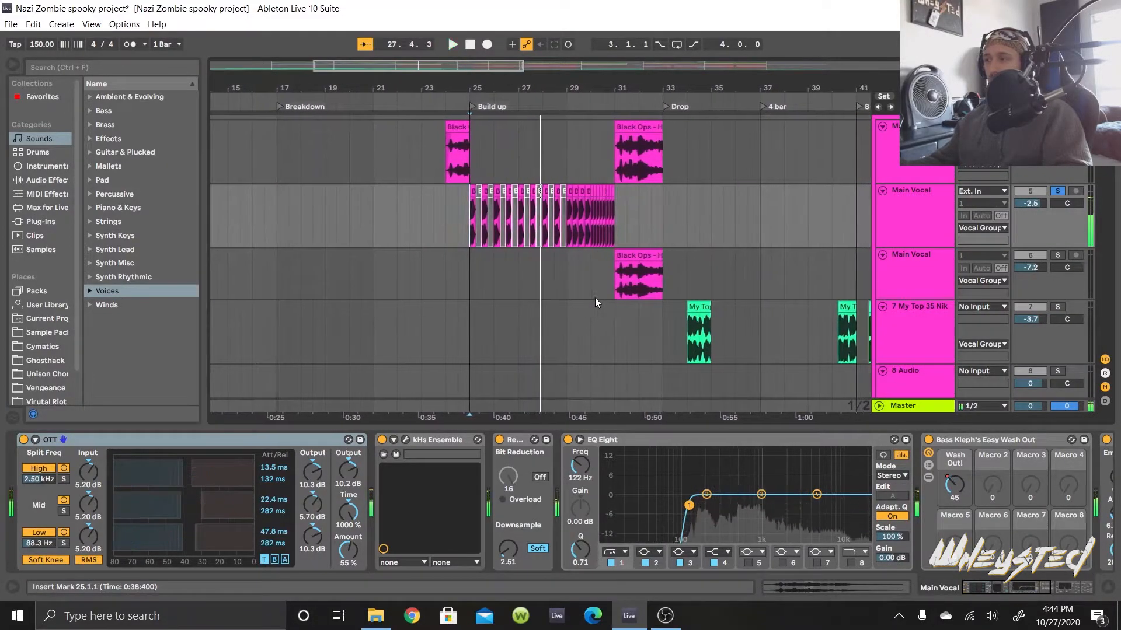
Step: Locate the build kick and build snare in Intro Drums and play them from the Build up at bar 25
{"action": "scroll", "coordinate": [596, 295], "scroll_direction": "down", "scroll_amount": 2}
{"action": "scroll", "coordinate": [597, 296], "scroll_direction": "down", "scroll_amount": 10}
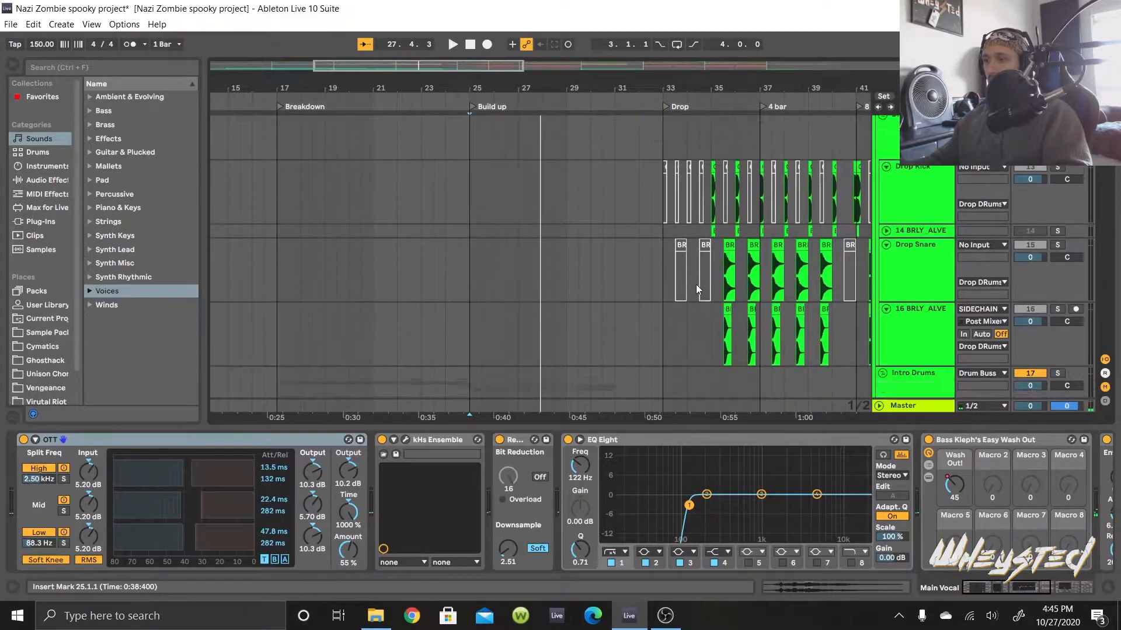
{"action": "scroll", "coordinate": [690, 294], "scroll_direction": "up", "scroll_amount": 15}
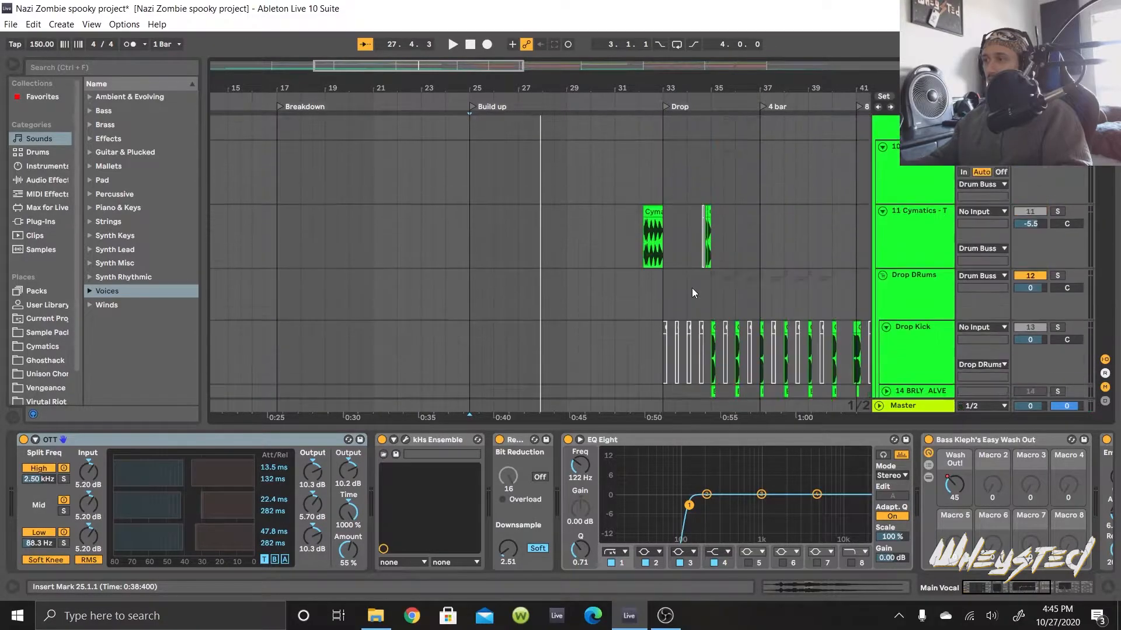
{"action": "scroll", "coordinate": [690, 294], "scroll_direction": "up", "scroll_amount": 1}
{"action": "scroll", "coordinate": [541, 344], "scroll_direction": "down", "scroll_amount": 15}
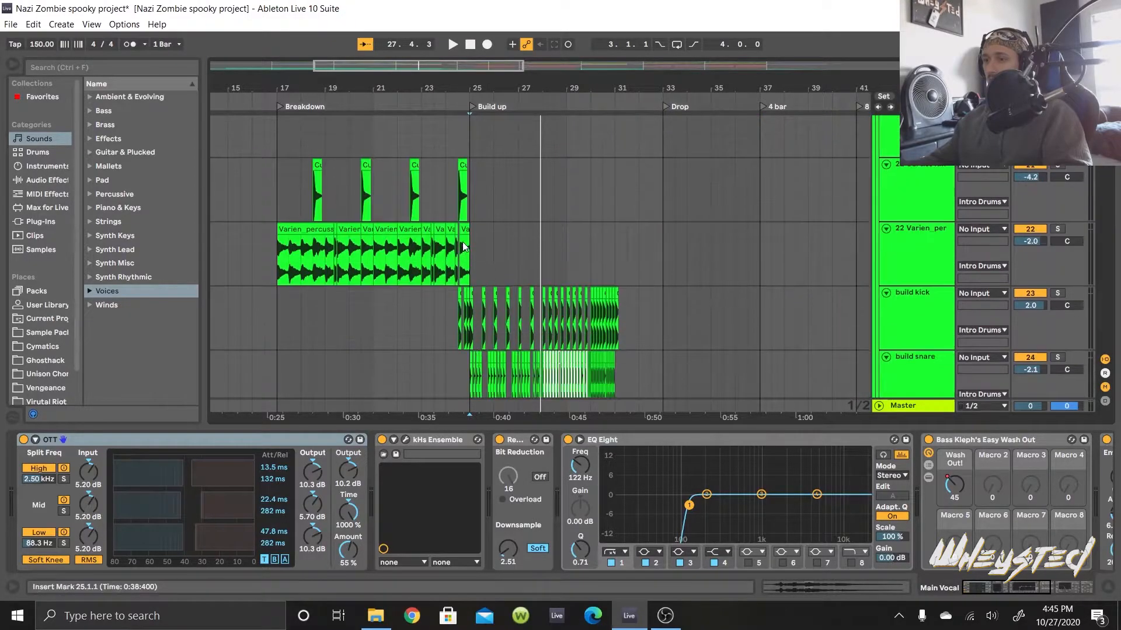
{"action": "left_click", "coordinate": [472, 227]}
{"action": "key", "text": "space"}
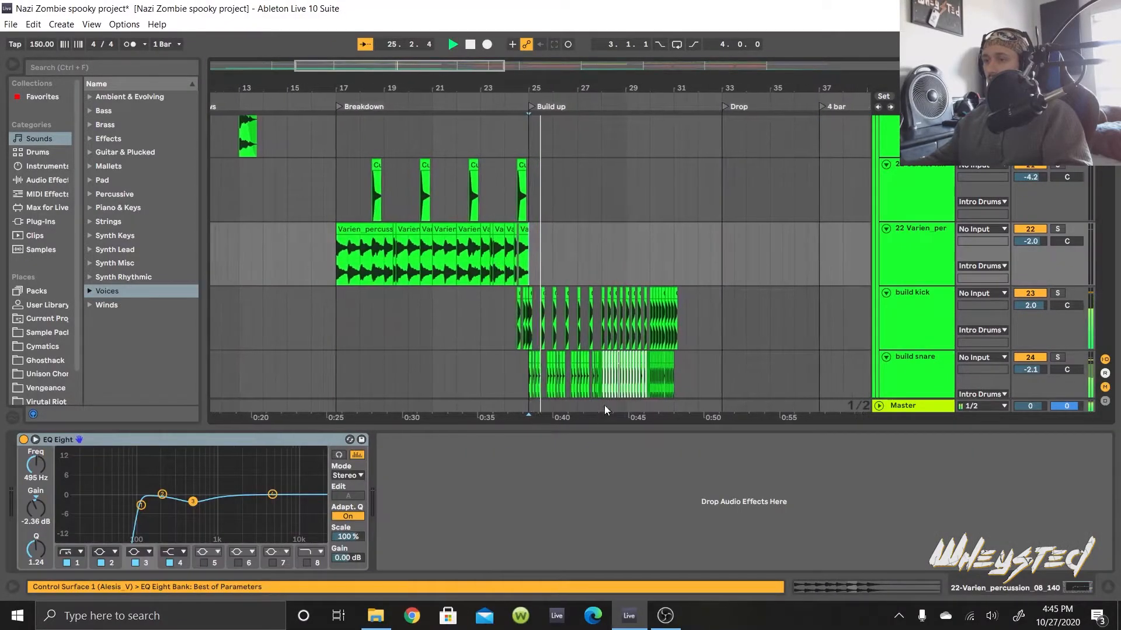
Step: Examine the build snare, clap, crash and hi-hat tracks through the Build up during playback, down to the Mid Group
{"action": "scroll", "coordinate": [584, 383], "scroll_direction": "down", "scroll_amount": 4}
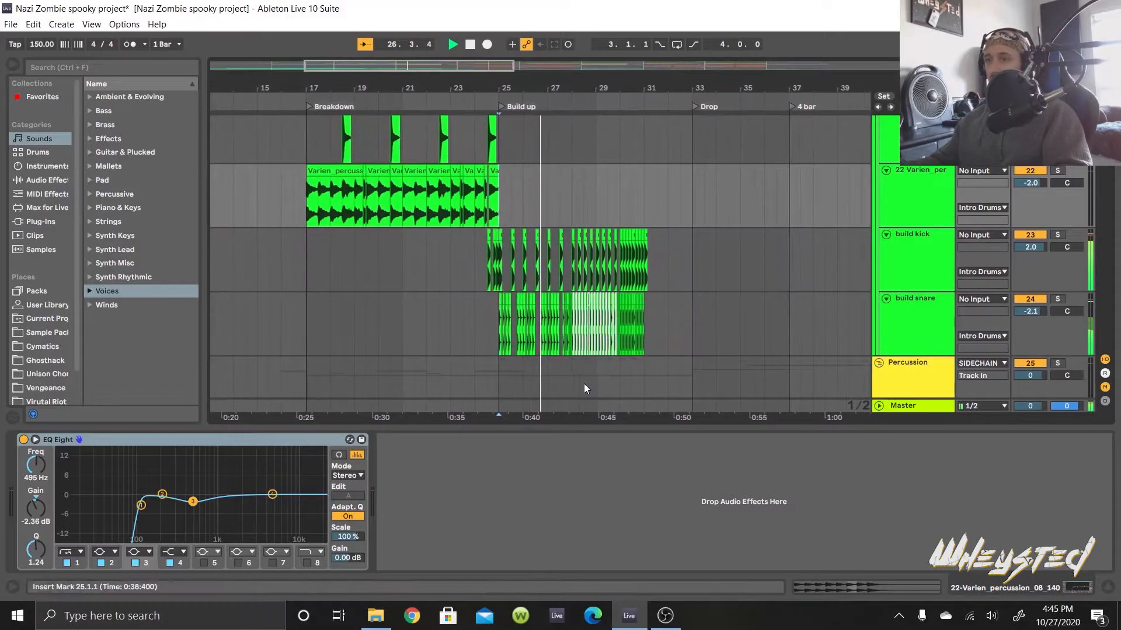
{"action": "scroll", "coordinate": [583, 383], "scroll_direction": "down", "scroll_amount": 8}
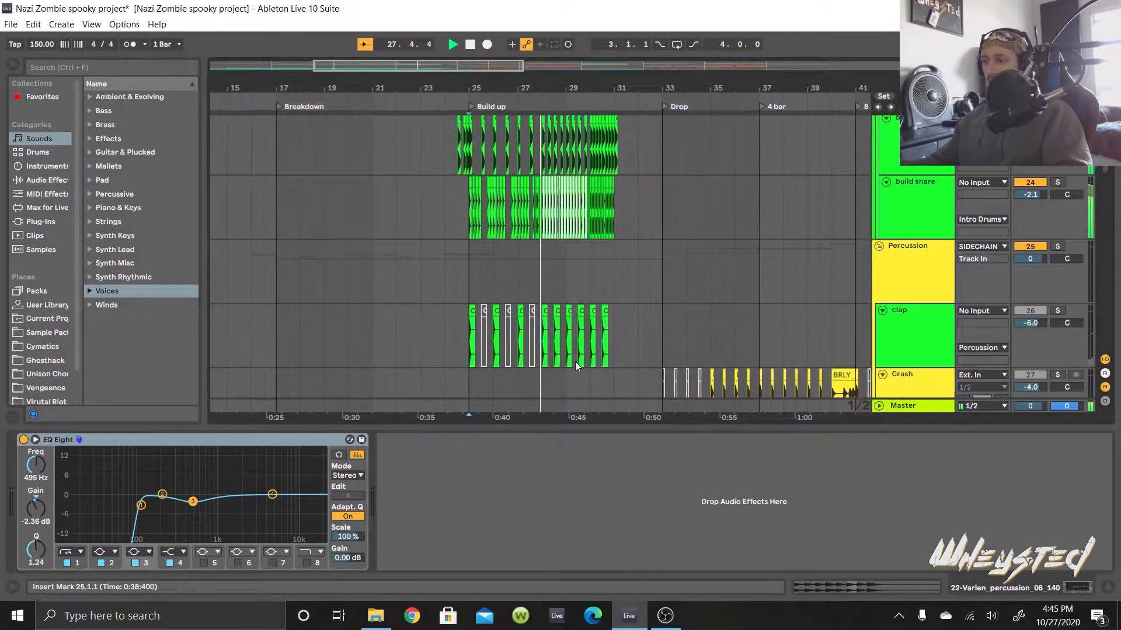
{"action": "scroll", "coordinate": [560, 356], "scroll_direction": "down", "scroll_amount": 5}
{"action": "scroll", "coordinate": [548, 356], "scroll_direction": "down", "scroll_amount": 1}
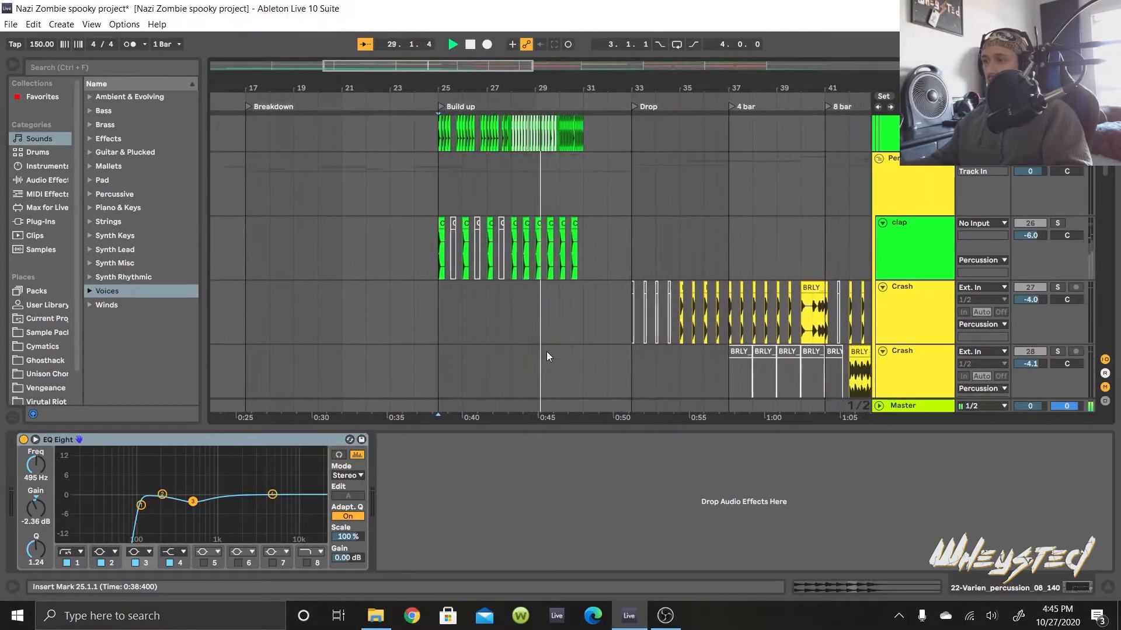
{"action": "scroll", "coordinate": [546, 351], "scroll_direction": "down", "scroll_amount": 20}
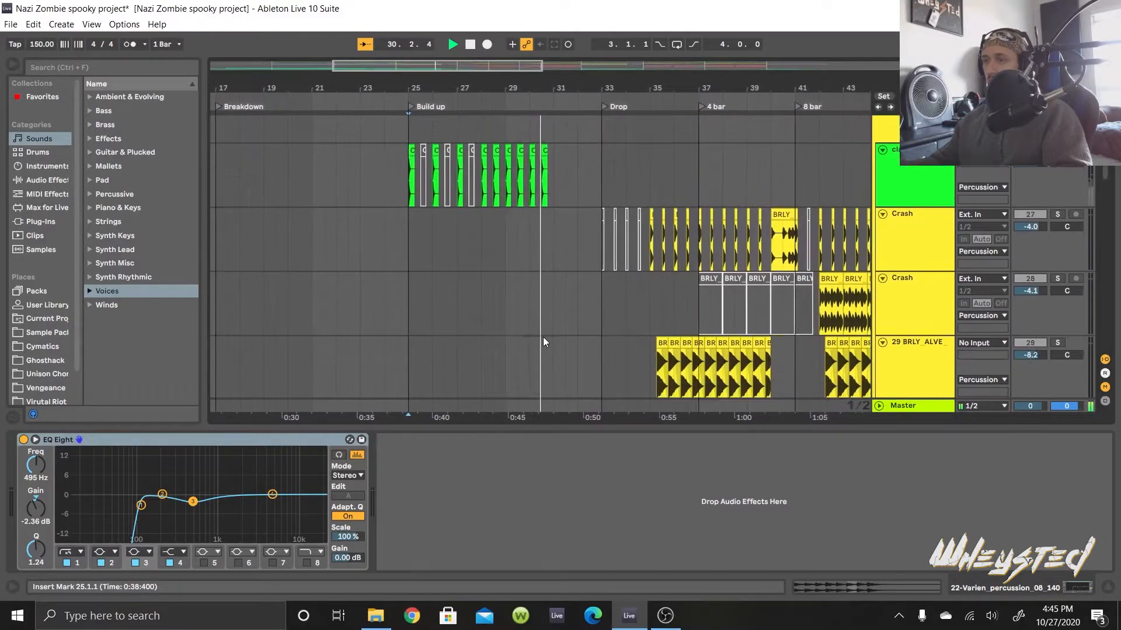
{"action": "scroll", "coordinate": [530, 329], "scroll_direction": "down", "scroll_amount": 20}
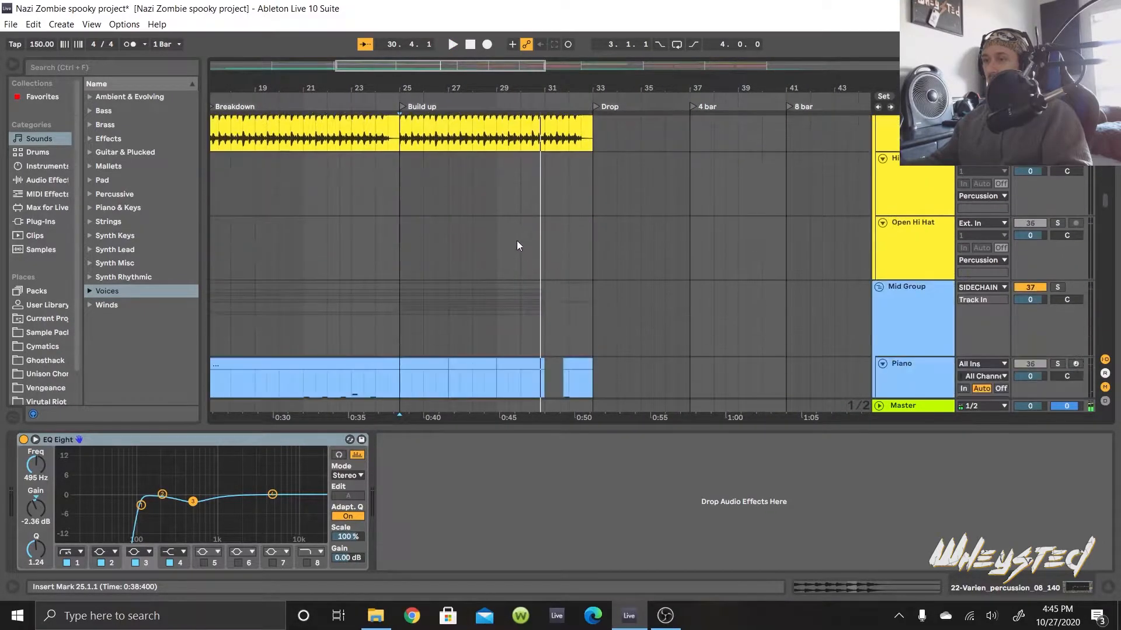
Step: Show the Mid Group's Frequency Shifter Fine automation through the Build up, and hide the automation lanes again
{"action": "scroll", "coordinate": [460, 255], "scroll_direction": "down", "scroll_amount": 10}
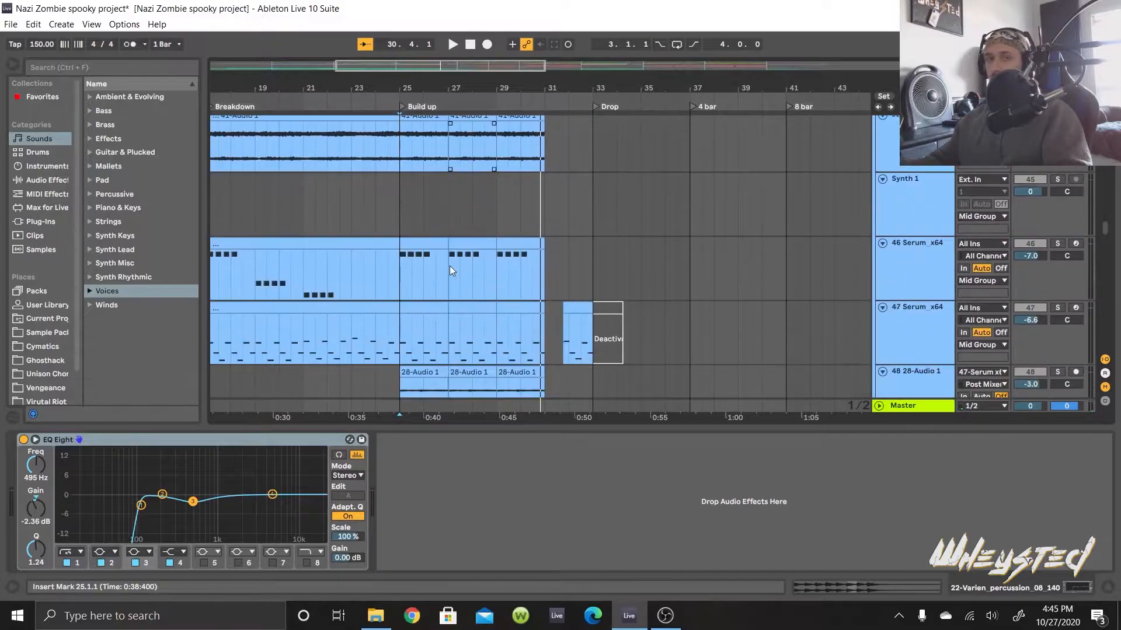
{"action": "scroll", "coordinate": [574, 273], "scroll_direction": "up", "scroll_amount": 10}
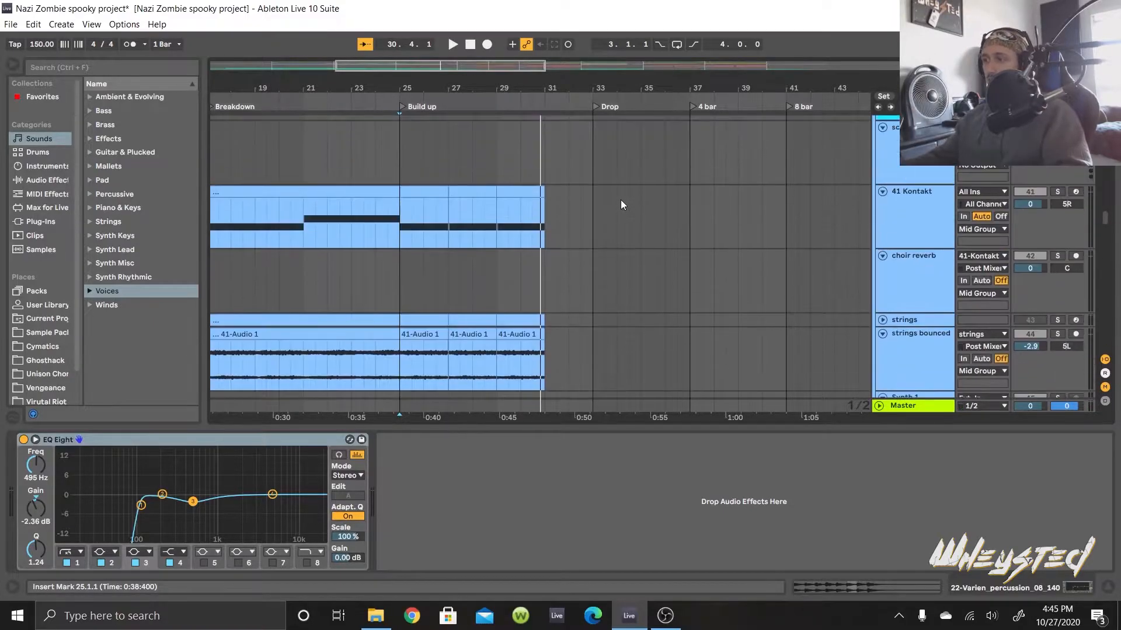
{"action": "left_click", "coordinate": [930, 307]}
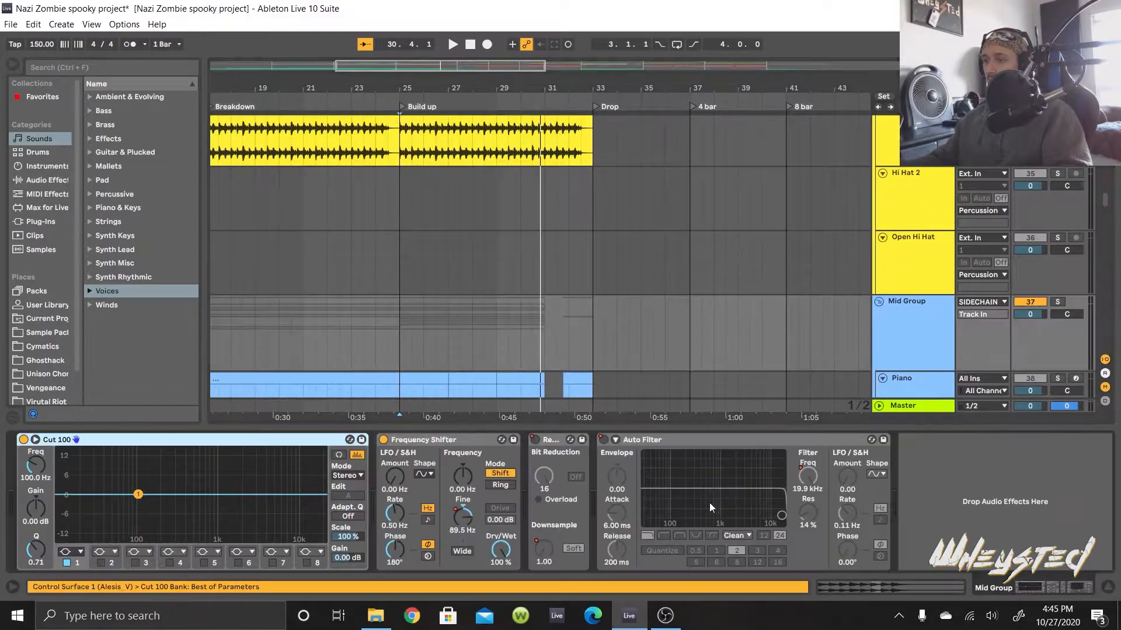
{"action": "key", "text": "a"}
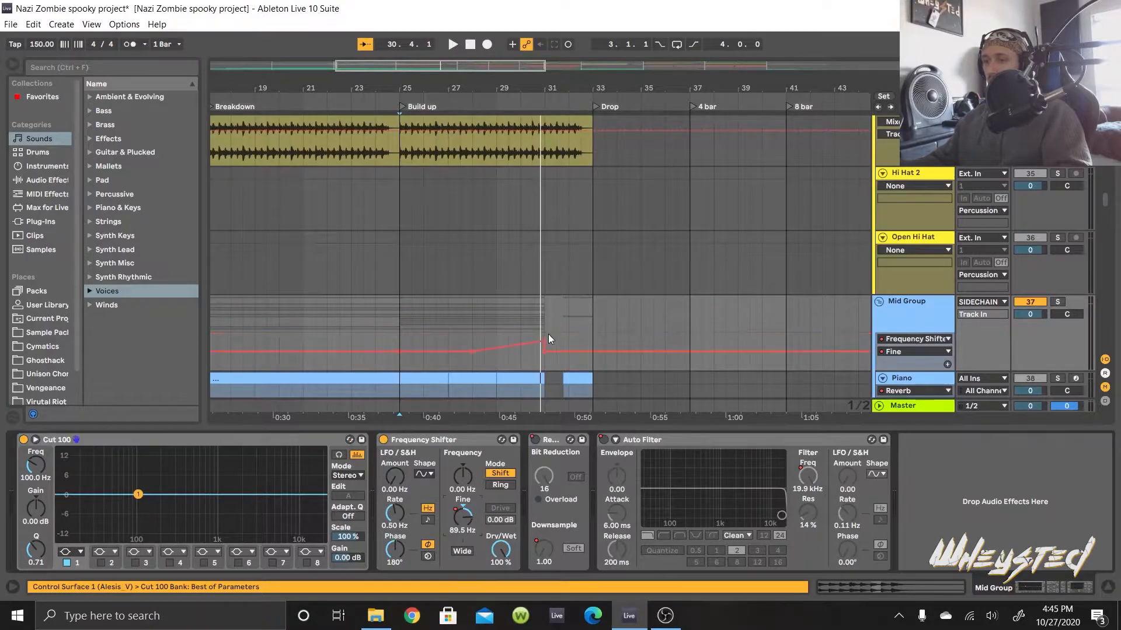
{"action": "key", "text": "a"}
{"action": "scroll", "coordinate": [624, 289], "scroll_direction": "down", "scroll_amount": 3}
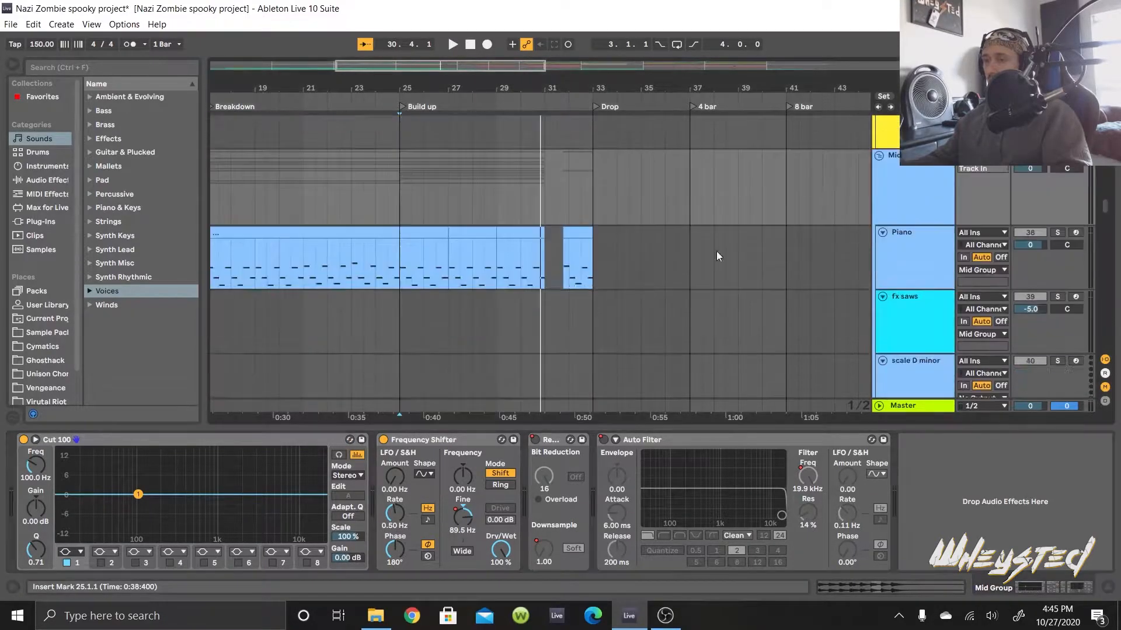
Step: Unfold the Bass Group, solo the supporting basses and play them from the Build up at bar 25
{"action": "left_click_drag", "start_coordinate": [1108, 216], "coordinate": [959, 249]}
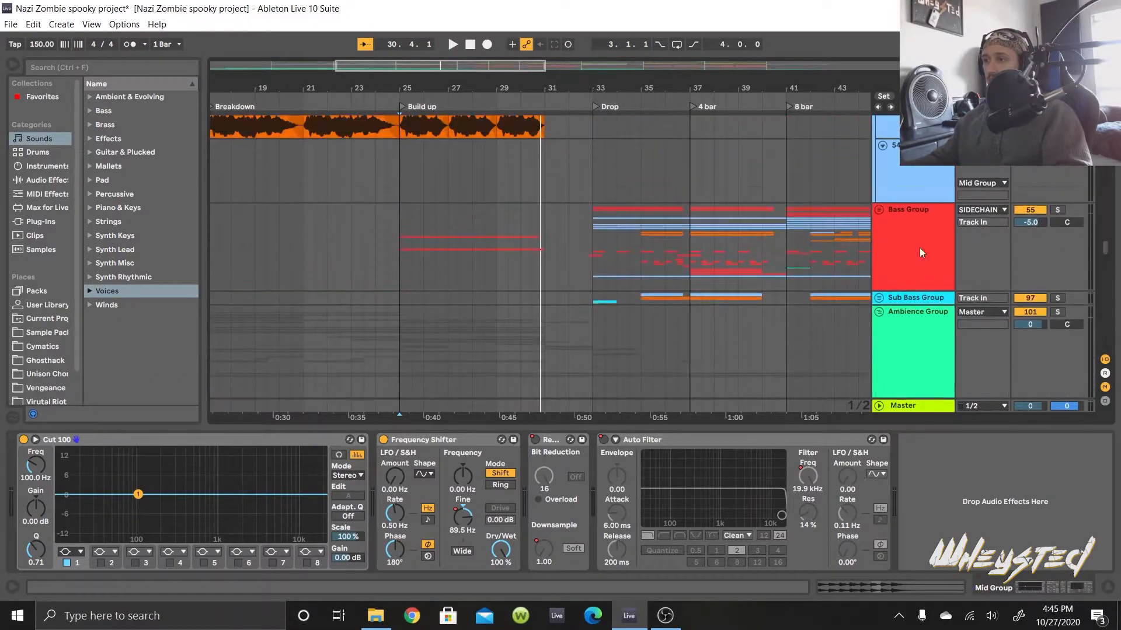
{"action": "left_click", "coordinate": [879, 210]}
{"action": "scroll", "coordinate": [458, 323], "scroll_direction": "down", "scroll_amount": 5}
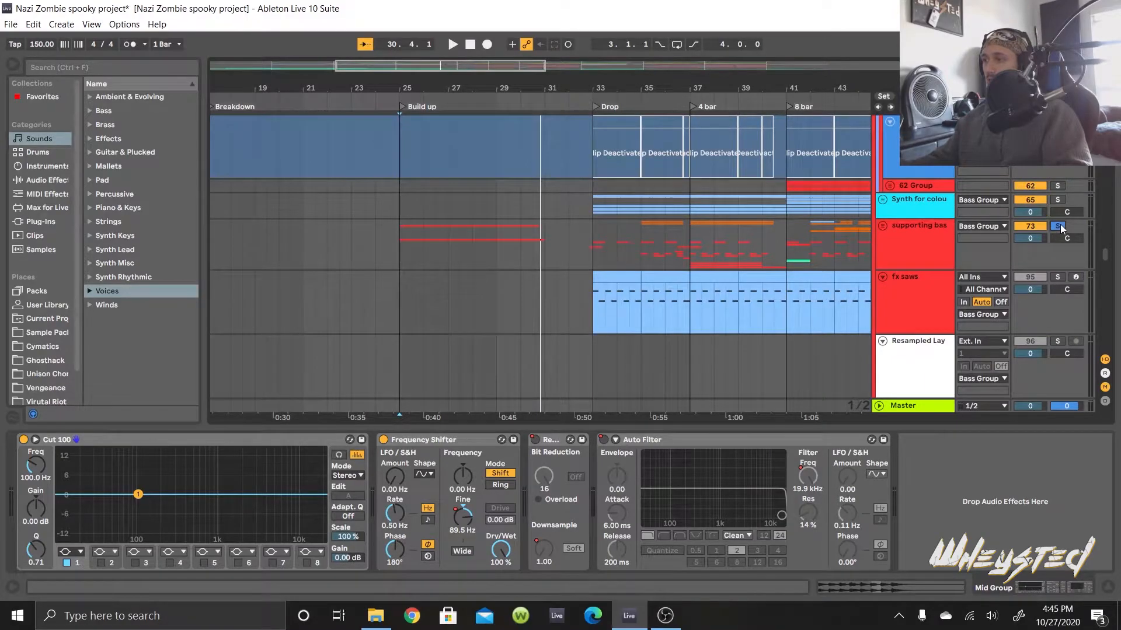
{"action": "scroll", "coordinate": [1030, 183], "scroll_direction": "up", "scroll_amount": 6}
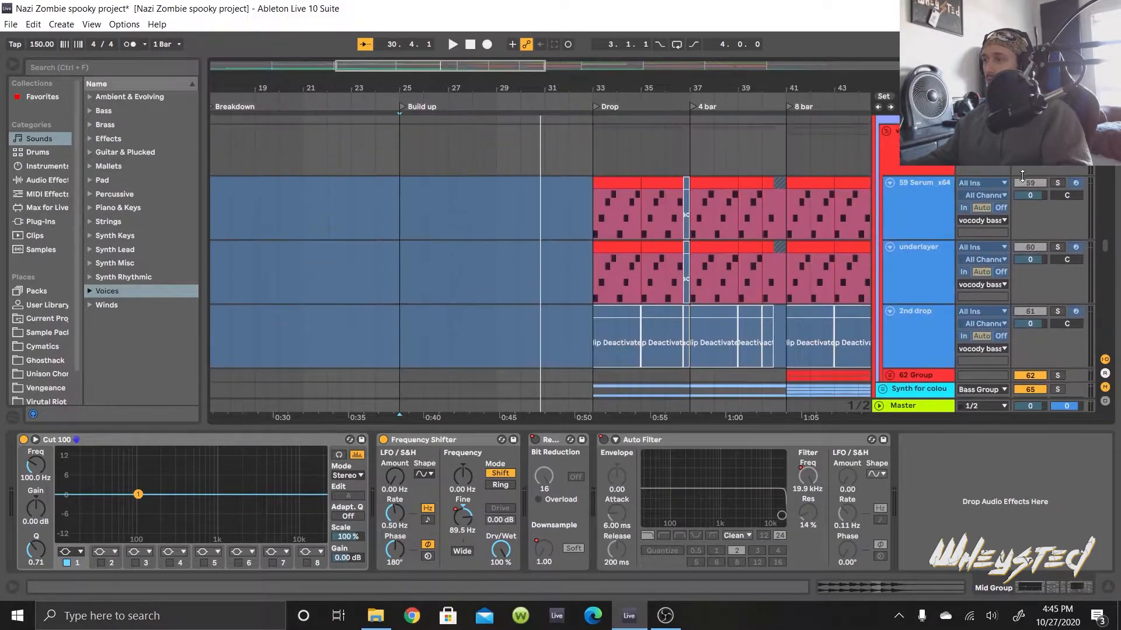
{"action": "scroll", "coordinate": [982, 170], "scroll_direction": "up", "scroll_amount": 2}
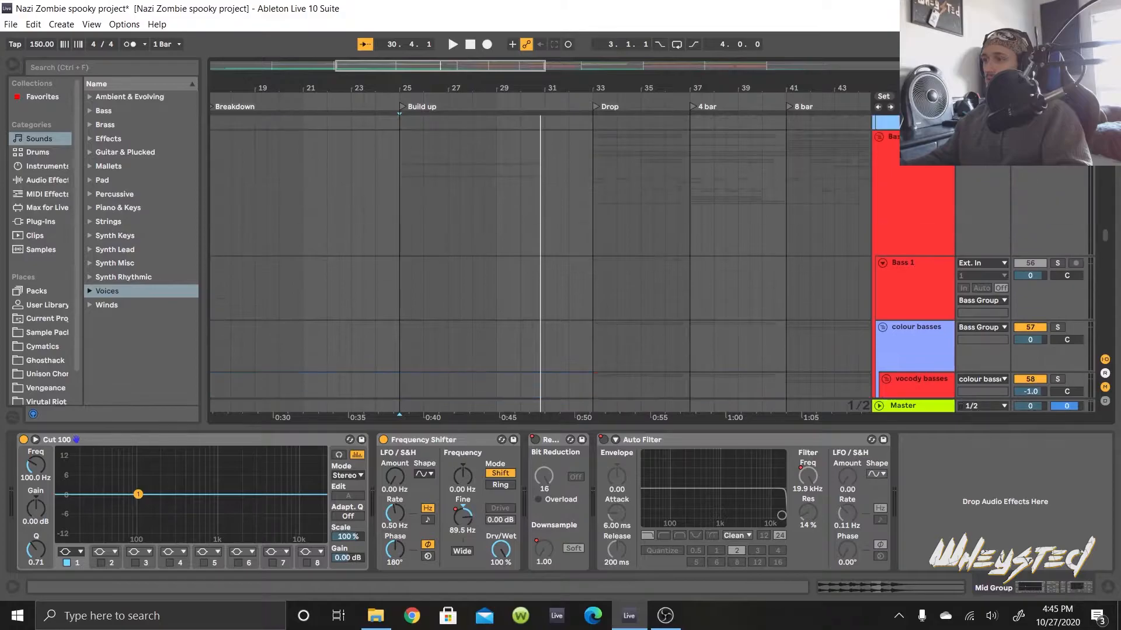
{"action": "scroll", "coordinate": [474, 310], "scroll_direction": "down", "scroll_amount": 8}
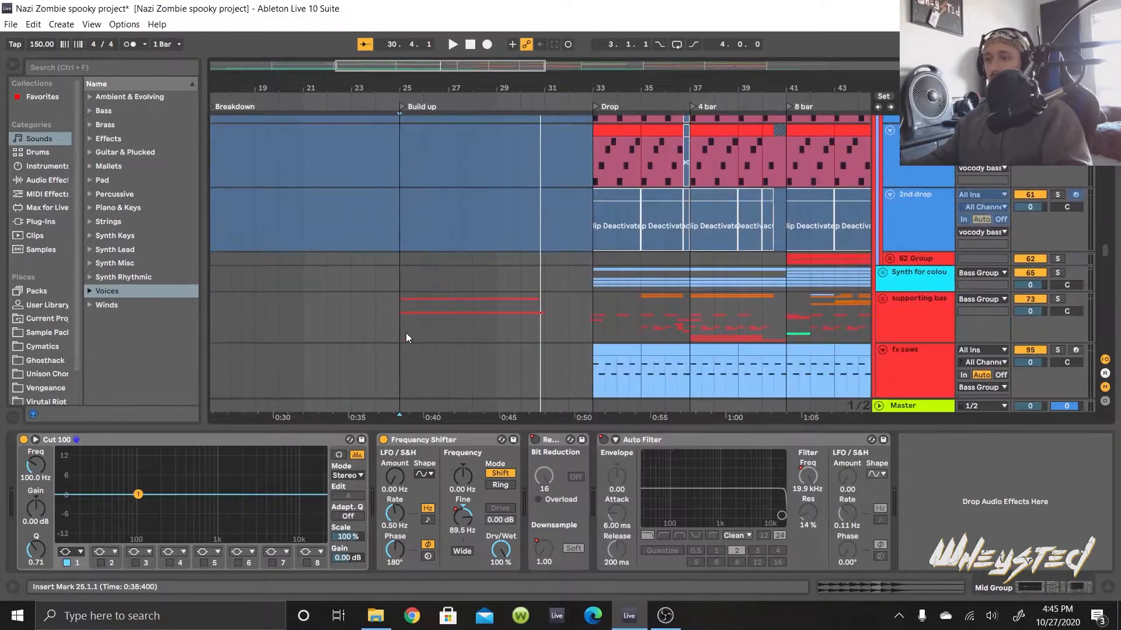
{"action": "left_click", "coordinate": [395, 210]}
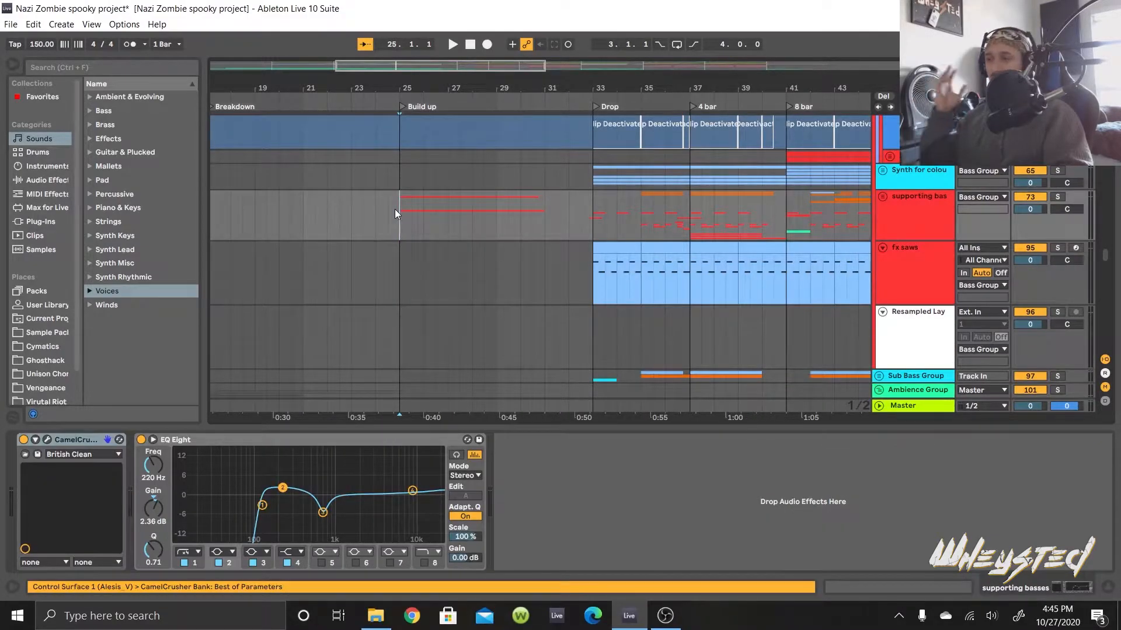
{"action": "key", "text": "space"}
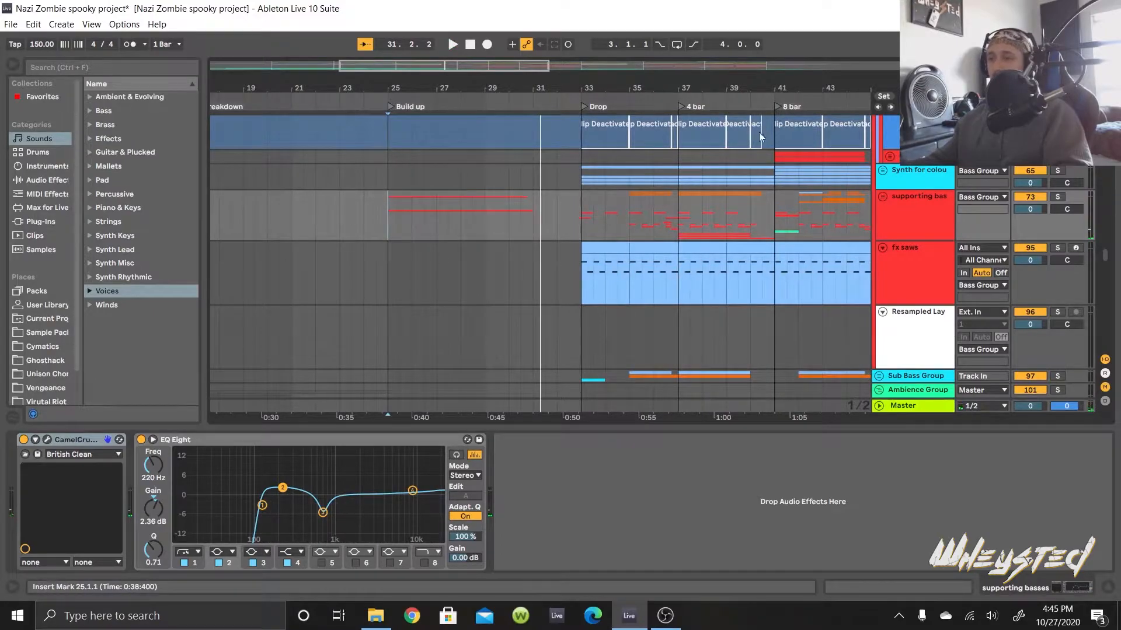
Step: Examine the Bass Group's layers and the Ambience Group's atmosphere loops, foley and risers around the Build up
{"action": "scroll", "coordinate": [735, 240], "scroll_direction": "up", "scroll_amount": 5}
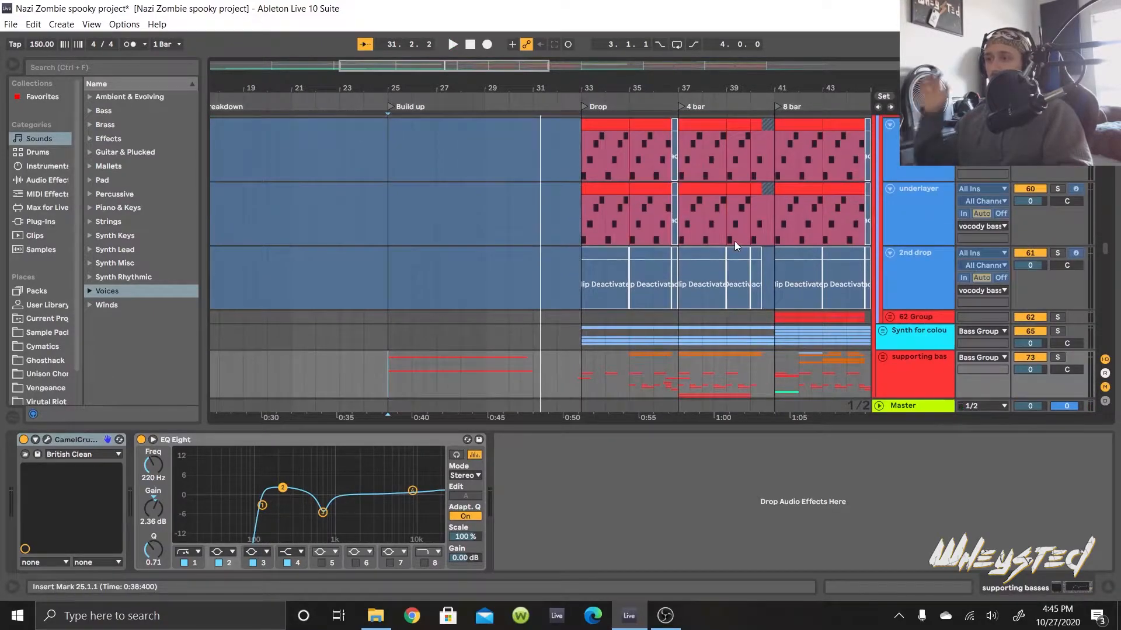
{"action": "scroll", "coordinate": [734, 241], "scroll_direction": "up", "scroll_amount": 4}
{"action": "scroll", "coordinate": [705, 299], "scroll_direction": "down", "scroll_amount": 4}
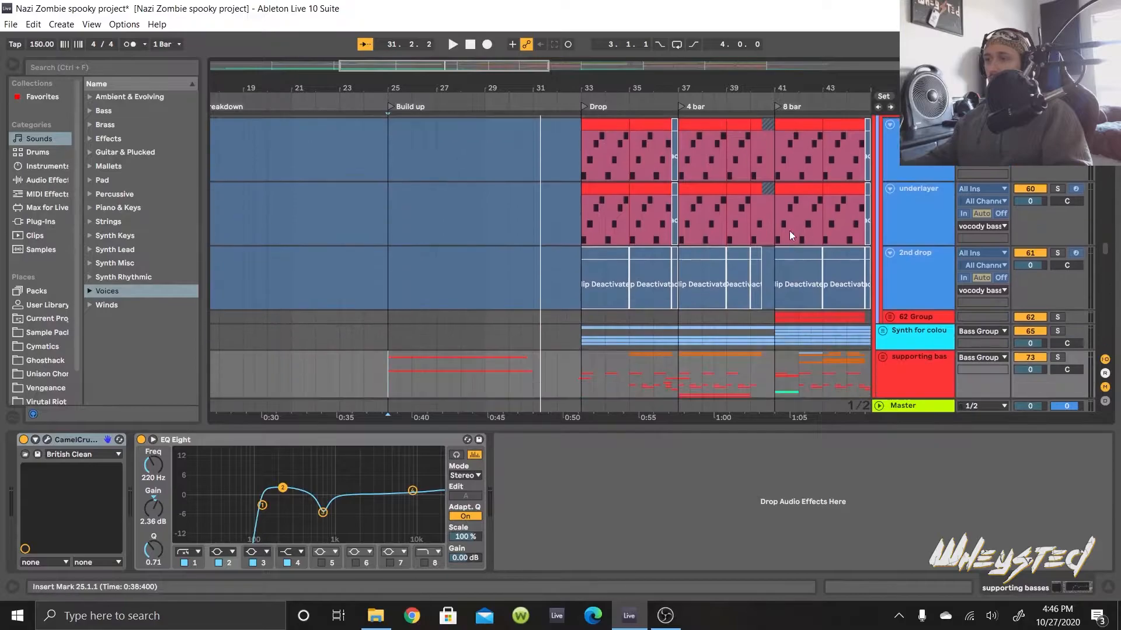
{"action": "scroll", "coordinate": [694, 280], "scroll_direction": "down", "scroll_amount": 4}
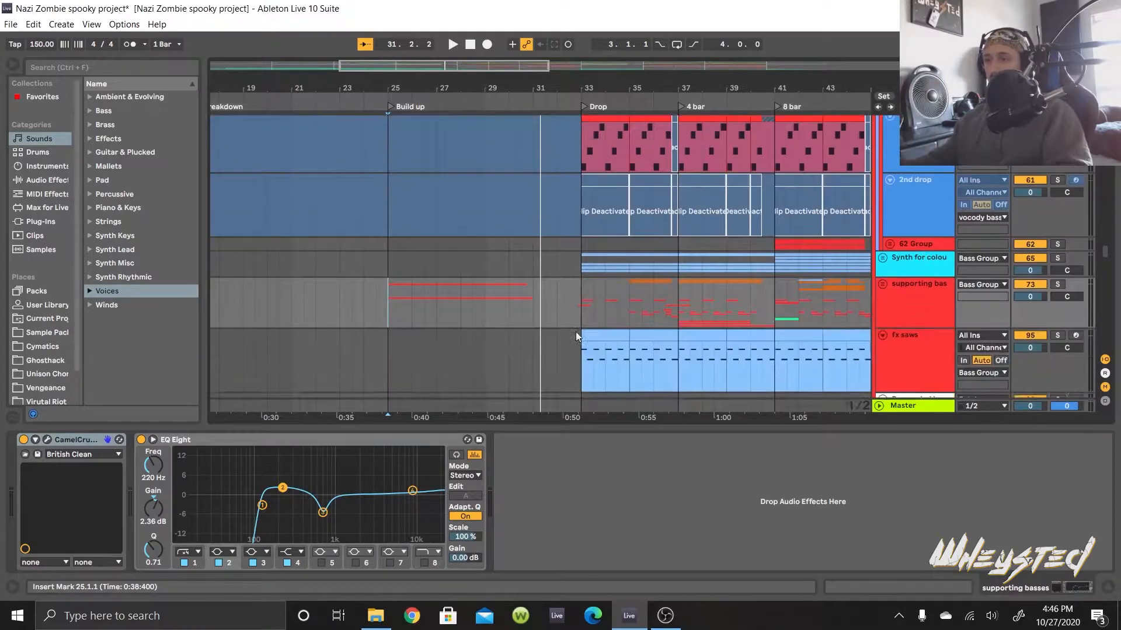
{"action": "scroll", "coordinate": [551, 338], "scroll_direction": "down", "scroll_amount": 6}
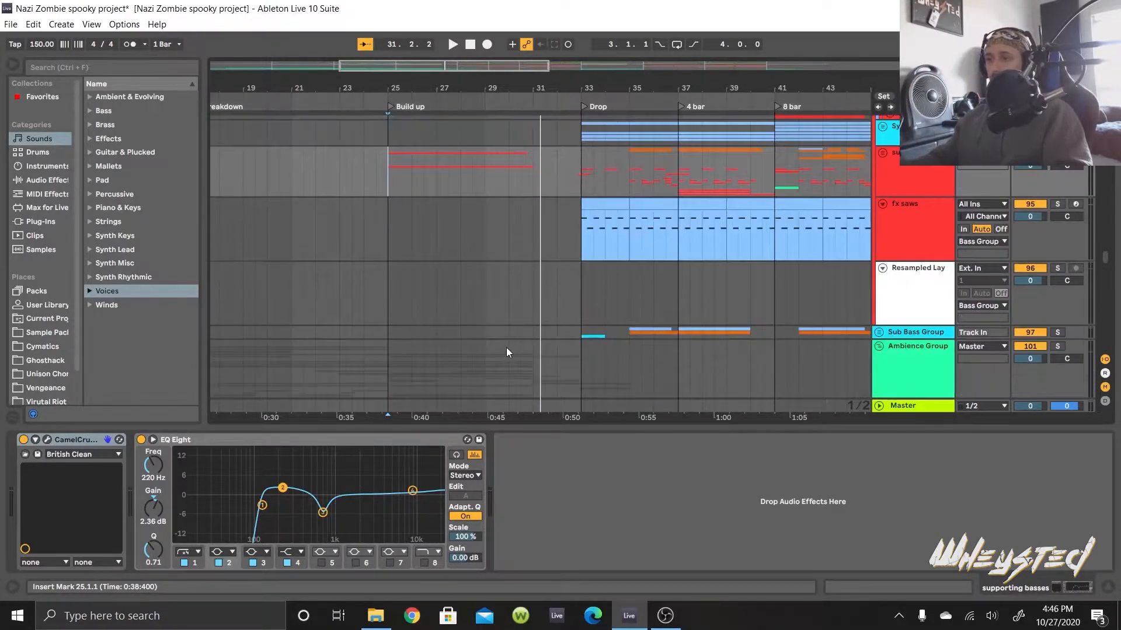
{"action": "scroll", "coordinate": [500, 351], "scroll_direction": "down", "scroll_amount": 10}
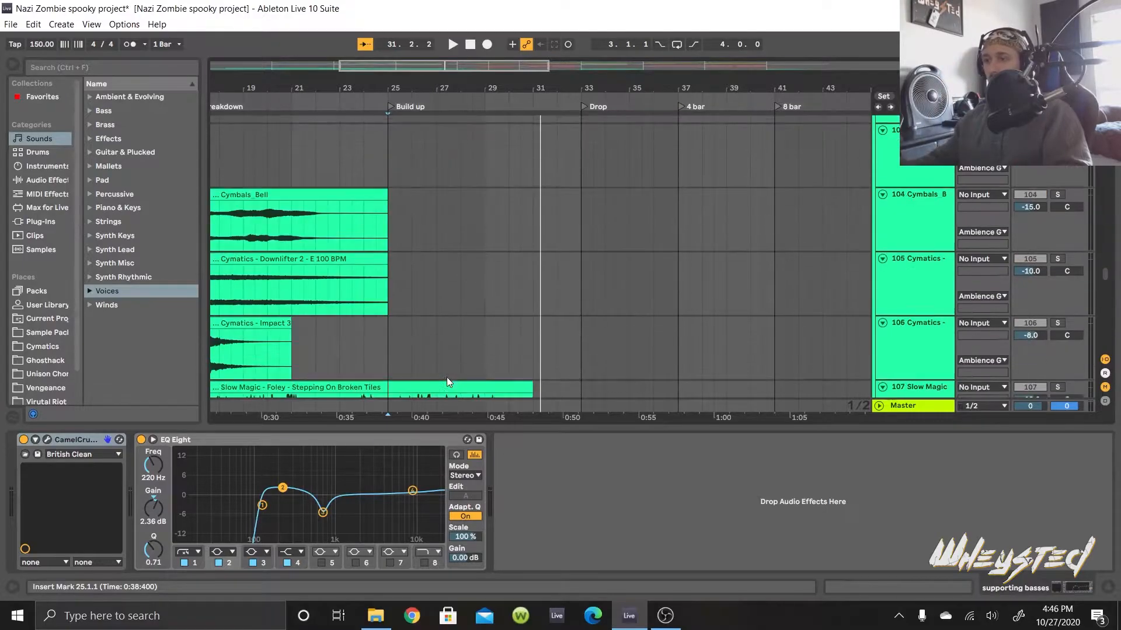
{"action": "scroll", "coordinate": [388, 359], "scroll_direction": "down", "scroll_amount": 10}
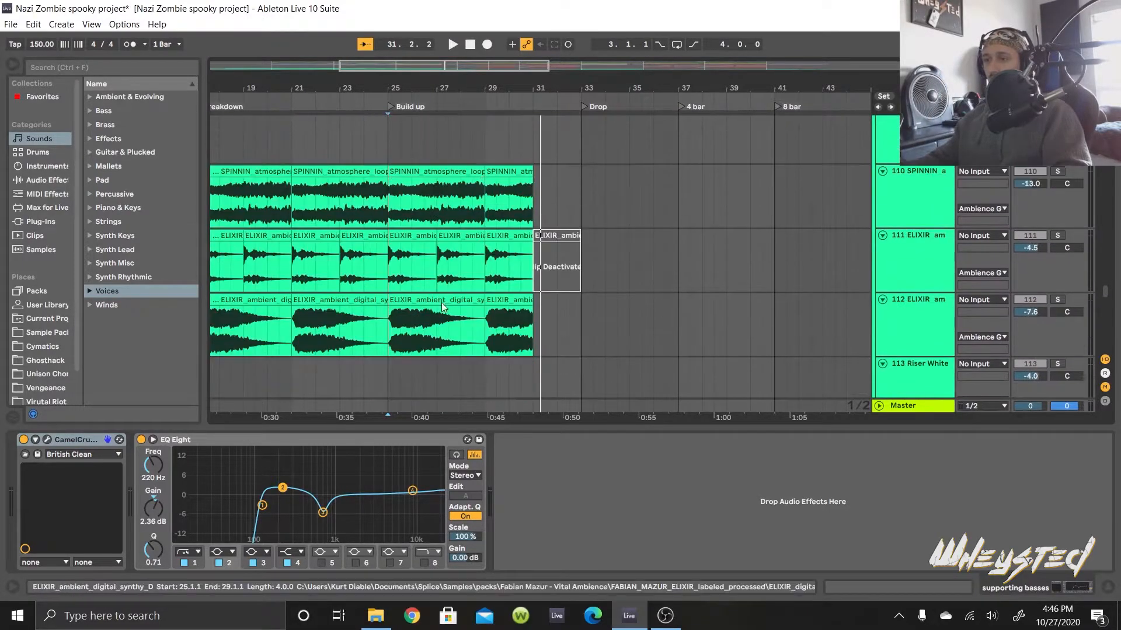
{"action": "scroll", "coordinate": [442, 301], "scroll_direction": "down", "scroll_amount": 9}
{"action": "scroll", "coordinate": [427, 311], "scroll_direction": "up", "scroll_amount": 10}
{"action": "scroll", "coordinate": [690, 245], "scroll_direction": "up", "scroll_amount": 3}
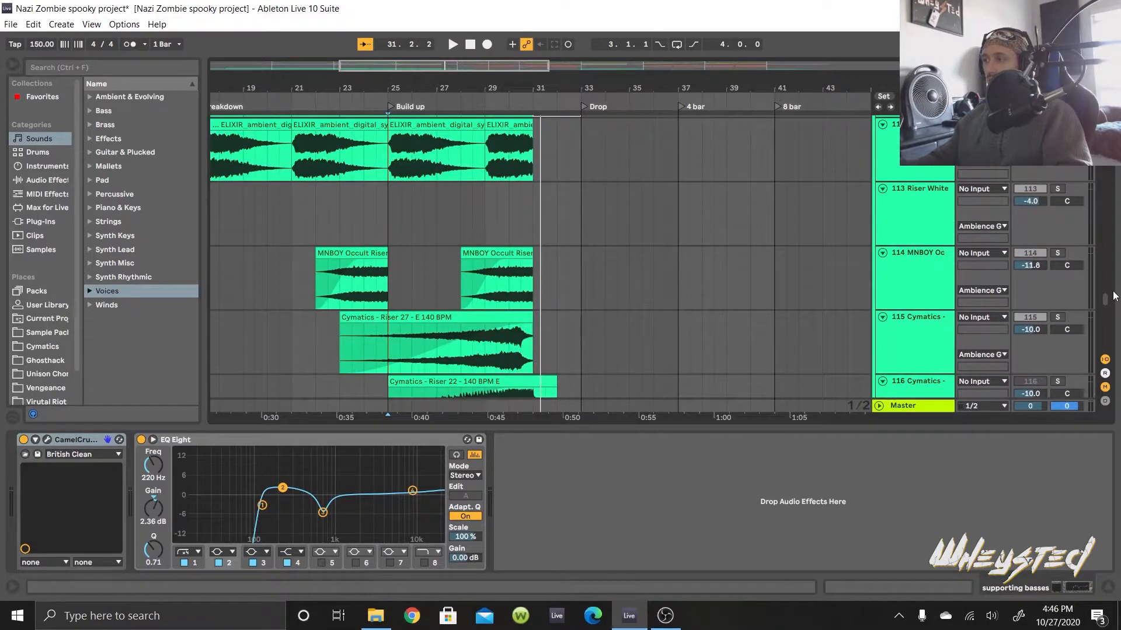
Step: Solo the Ambience Group and play it from the Build up at bar 25, following its layers down to the risers
{"action": "scroll", "coordinate": [1109, 302], "scroll_direction": "up", "scroll_amount": 12}
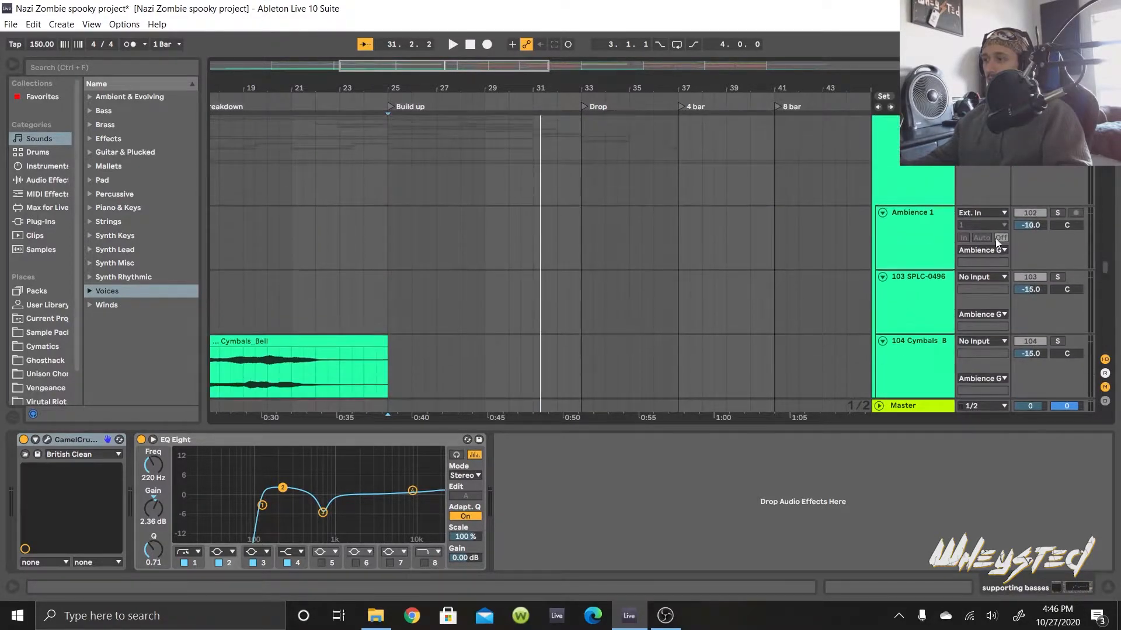
{"action": "scroll", "coordinate": [365, 204], "scroll_direction": "down", "scroll_amount": 2}
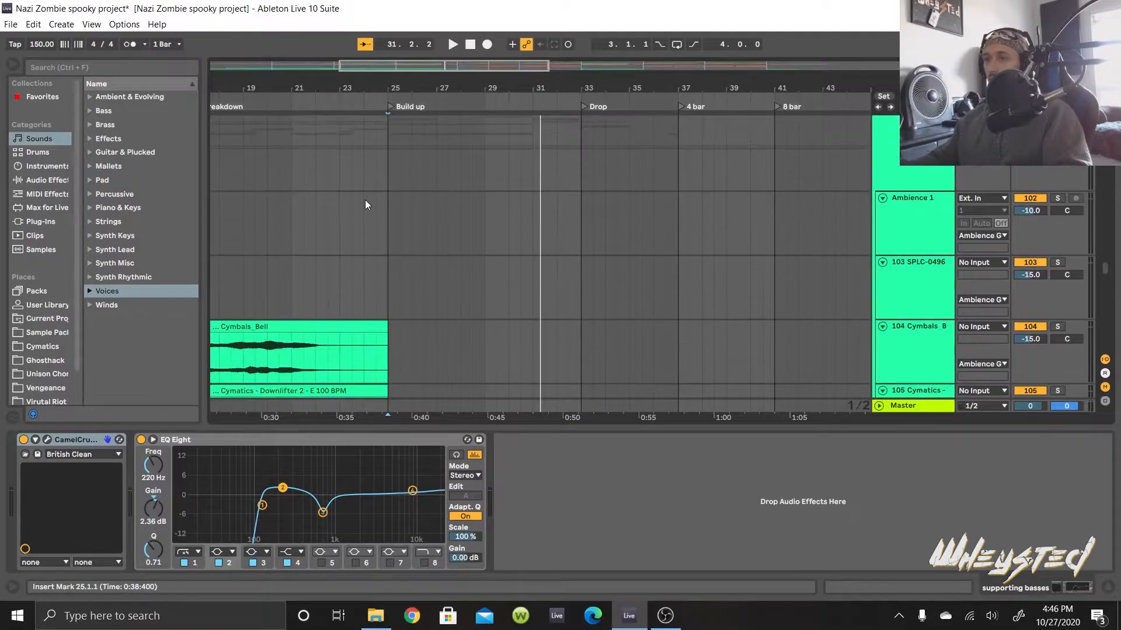
{"action": "key", "text": "space"}
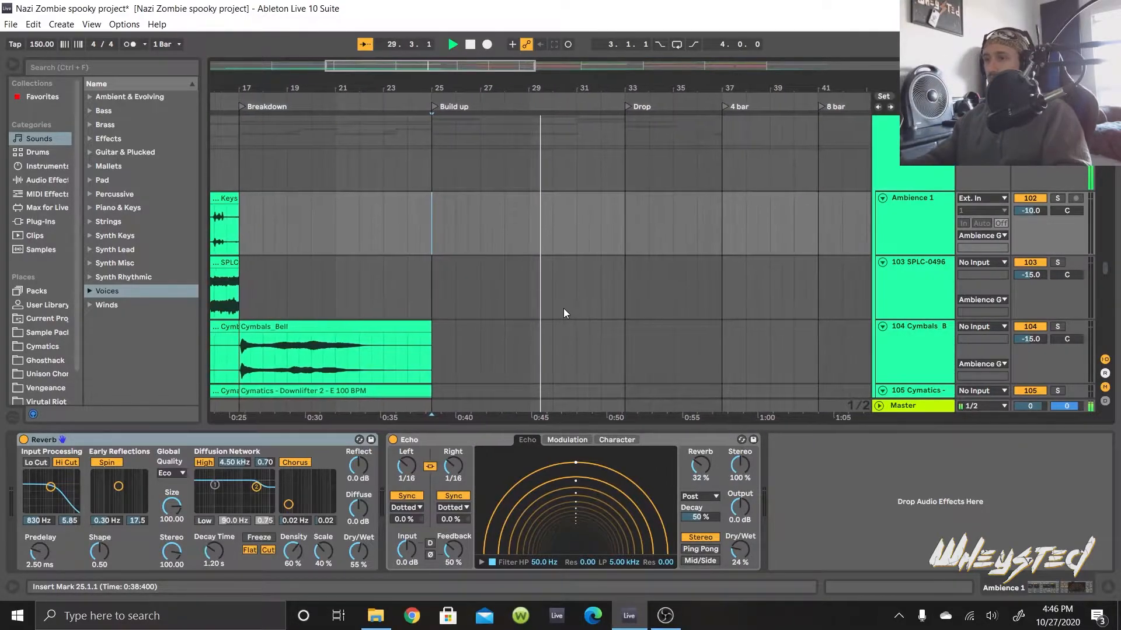
{"action": "scroll", "coordinate": [563, 309], "scroll_direction": "down", "scroll_amount": 3}
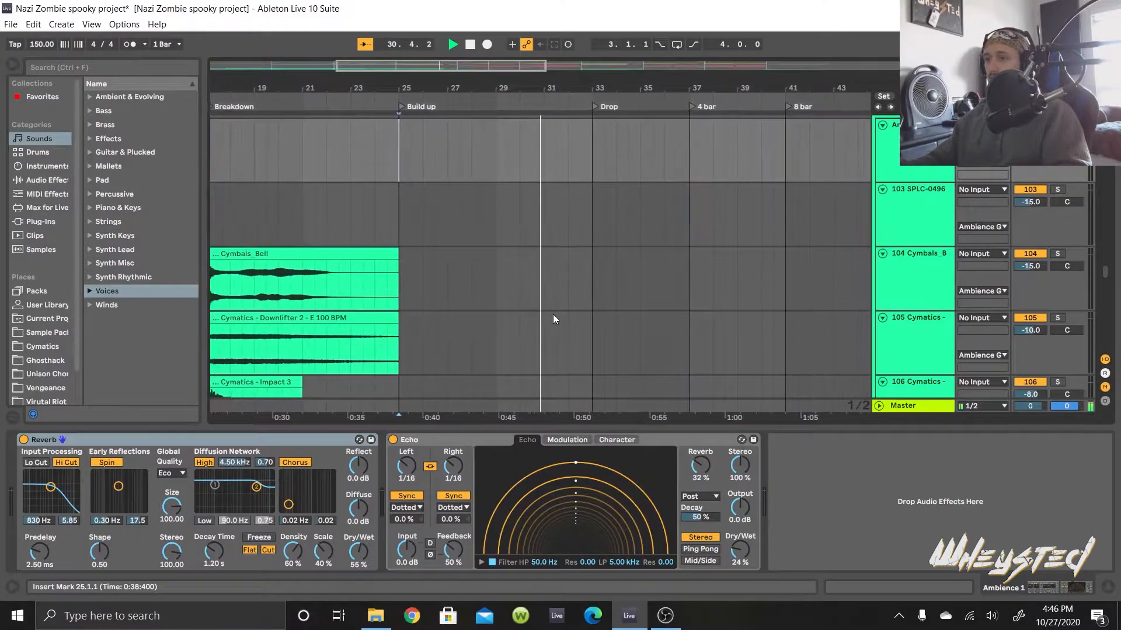
{"action": "scroll", "coordinate": [543, 319], "scroll_direction": "down", "scroll_amount": 3}
{"action": "scroll", "coordinate": [530, 323], "scroll_direction": "down", "scroll_amount": 20}
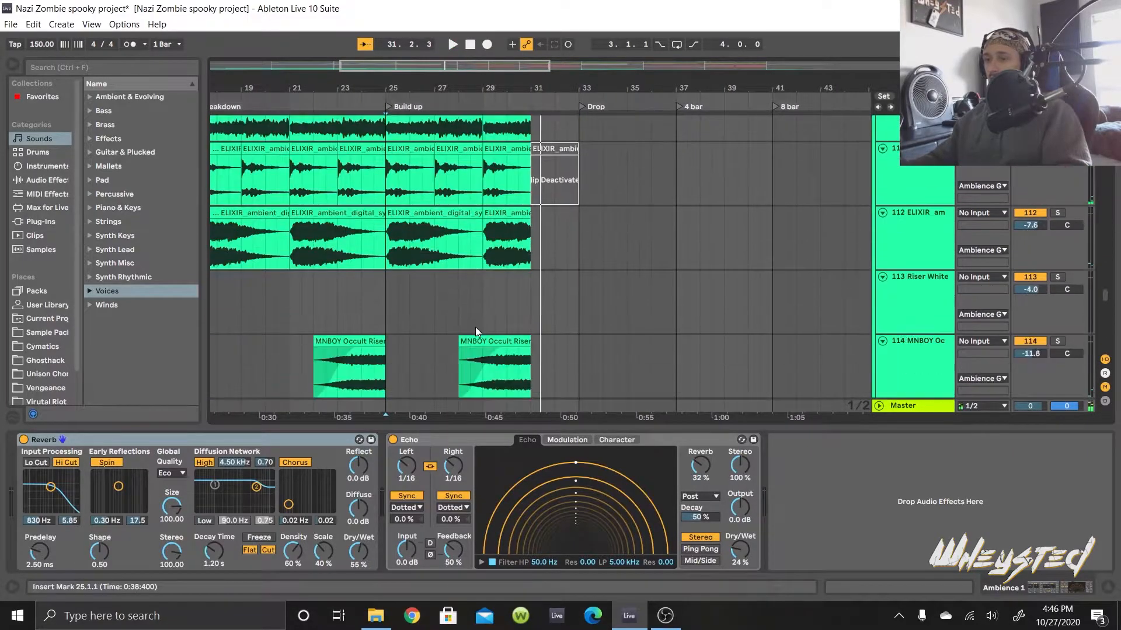
Step: Solo track 124 and play its Call of Duty Zombies Sound Effects clip from bar 25
{"action": "scroll", "coordinate": [474, 327], "scroll_direction": "down", "scroll_amount": 18}
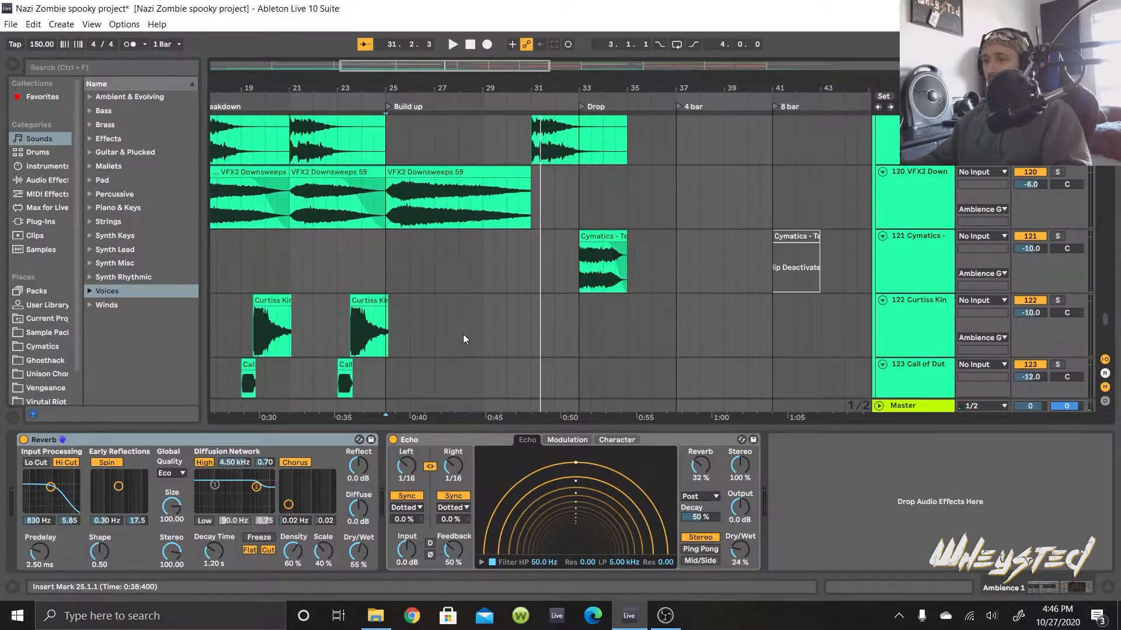
{"action": "key", "text": "space"}
{"action": "left_click", "coordinate": [420, 378]}
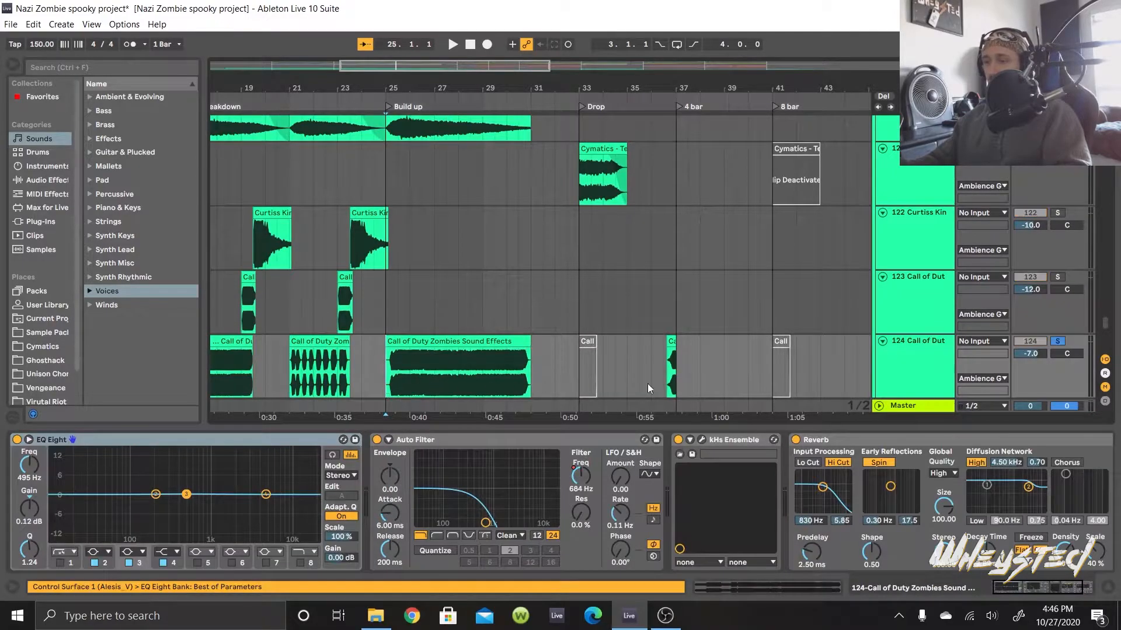
{"action": "key", "text": "space"}
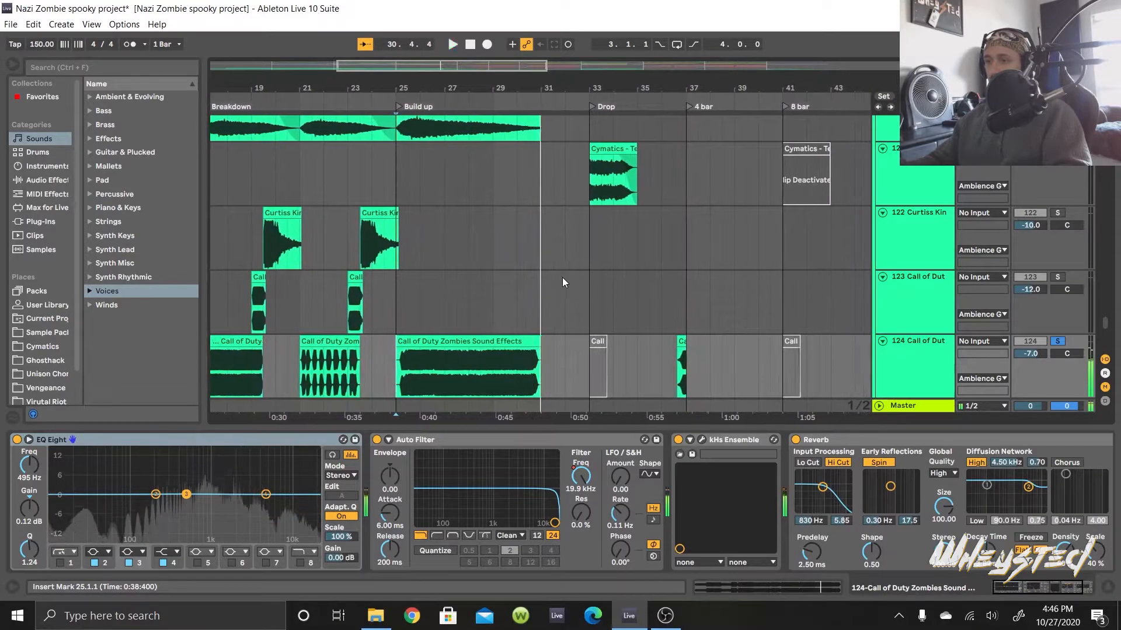
Step: Clear the track solo and play all the layers from bar 31 up to the Drop
{"action": "scroll", "coordinate": [506, 268], "scroll_direction": "up", "scroll_amount": 15}
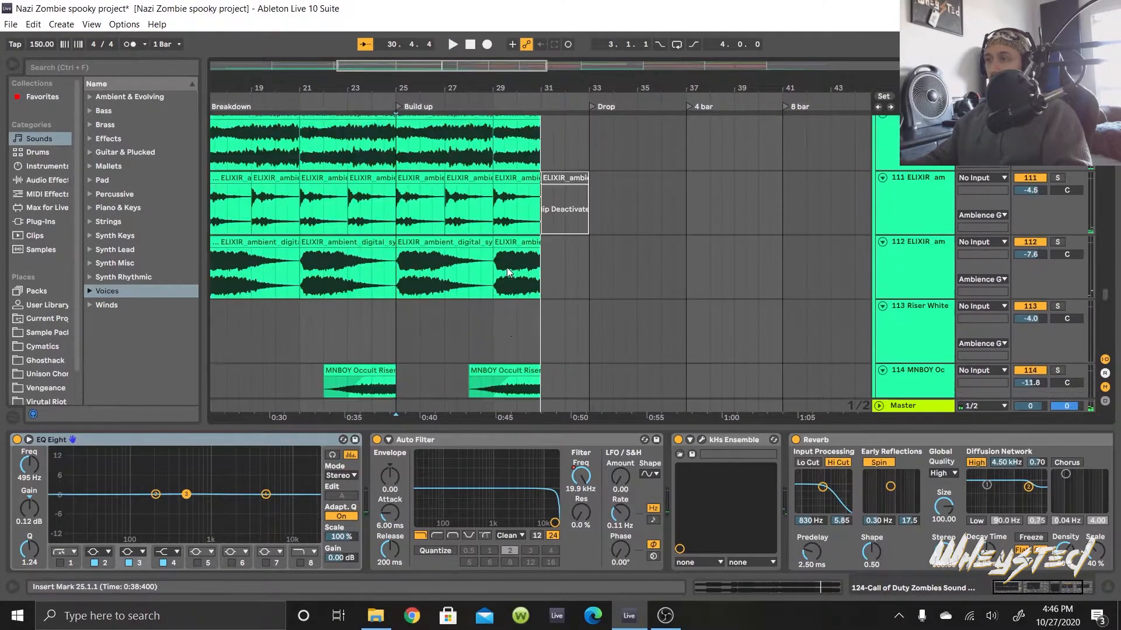
{"action": "scroll", "coordinate": [506, 267], "scroll_direction": "up", "scroll_amount": 10}
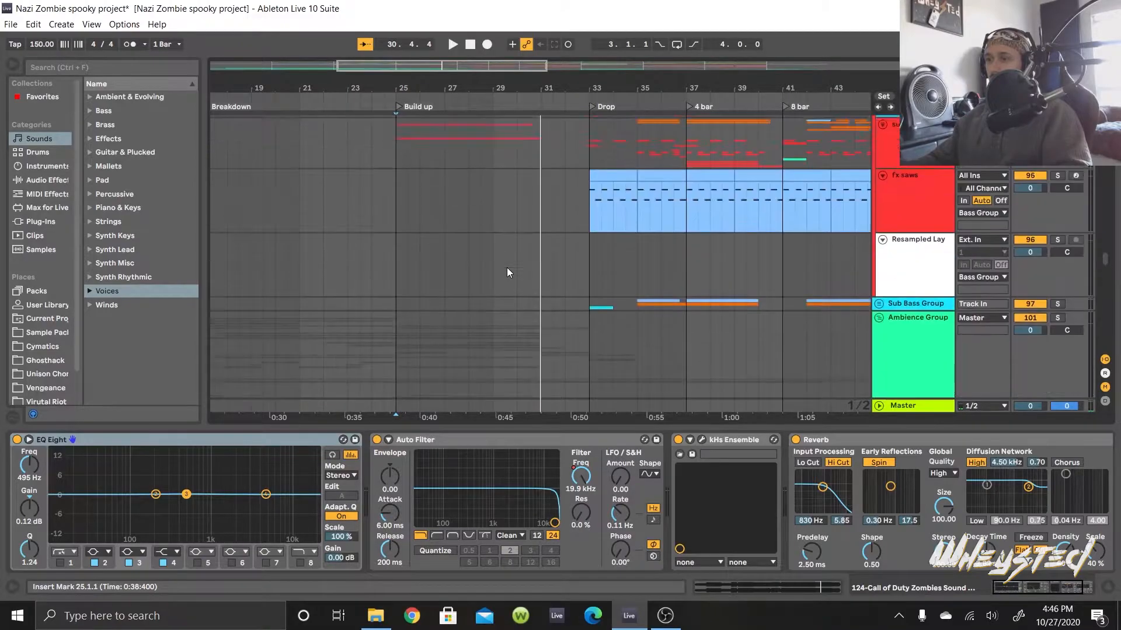
{"action": "key", "text": "space"}
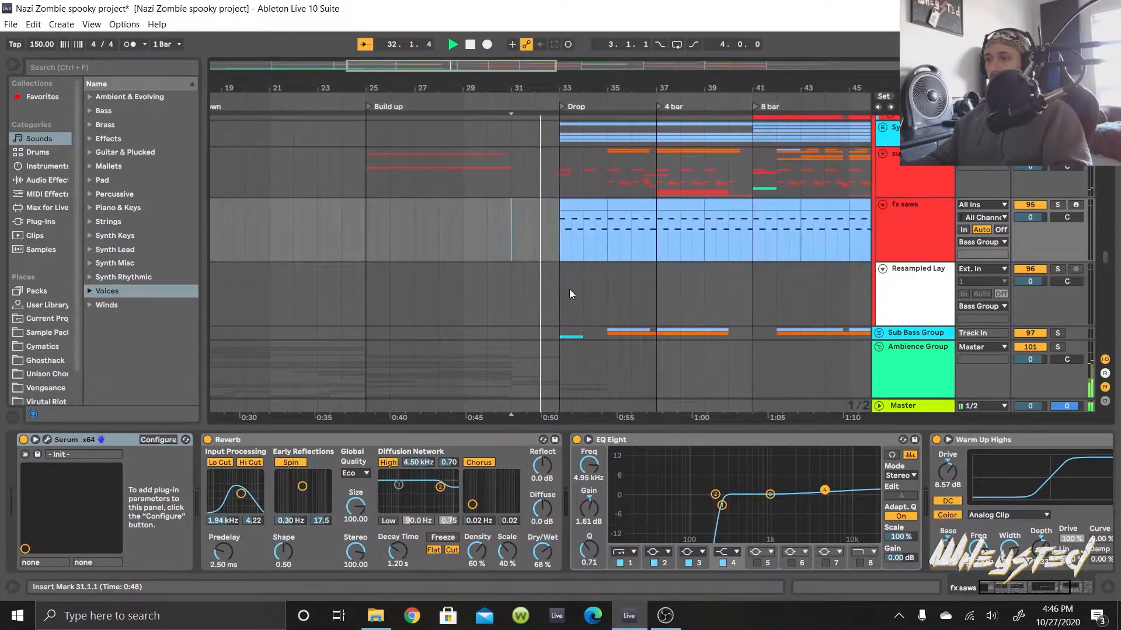
{"action": "key", "text": "space"}
Step: Examine the tracks around the Drop, from the Mid Group and Percussion up to the Drum Buss and Vocal Group
{"action": "scroll", "coordinate": [474, 300], "scroll_direction": "up", "scroll_amount": 10}
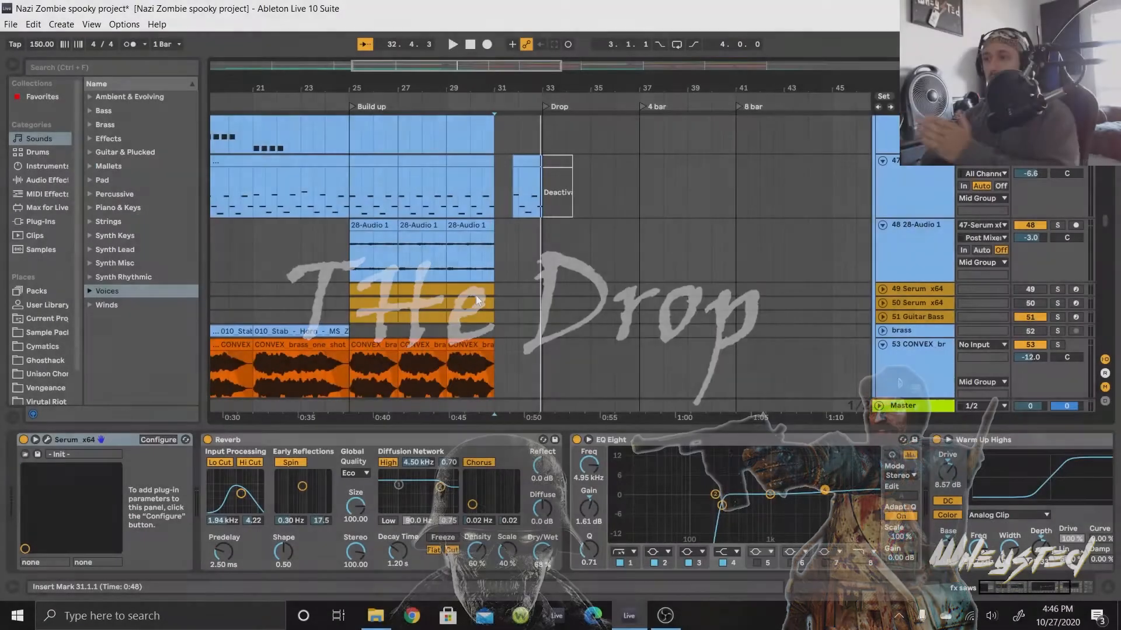
{"action": "scroll", "coordinate": [580, 215], "scroll_direction": "up", "scroll_amount": 10}
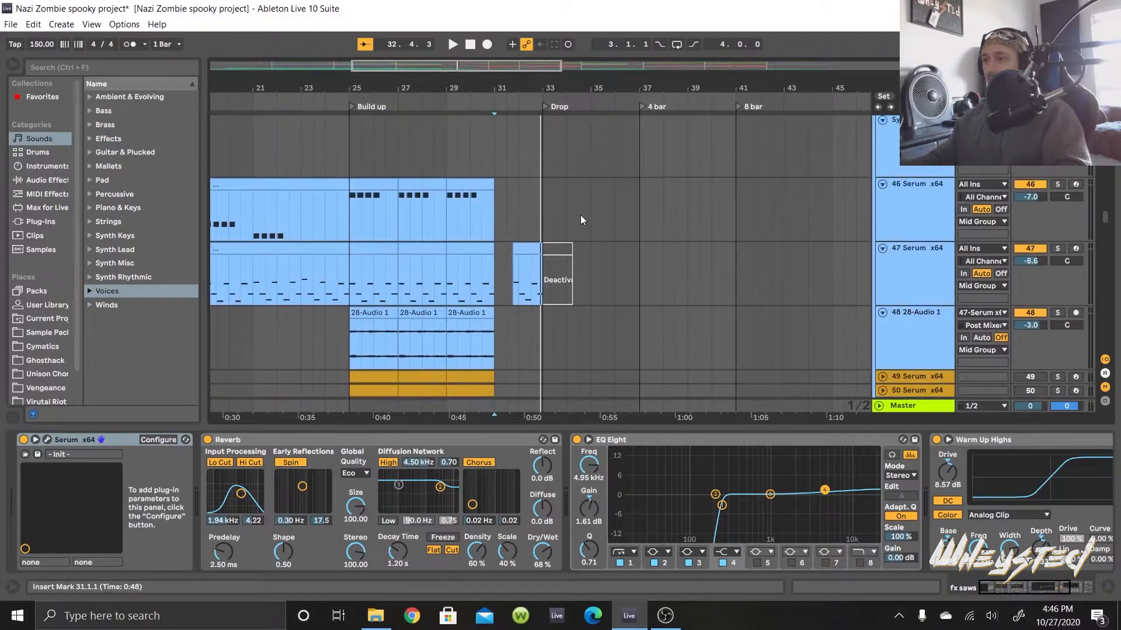
{"action": "scroll", "coordinate": [579, 215], "scroll_direction": "up", "scroll_amount": 10}
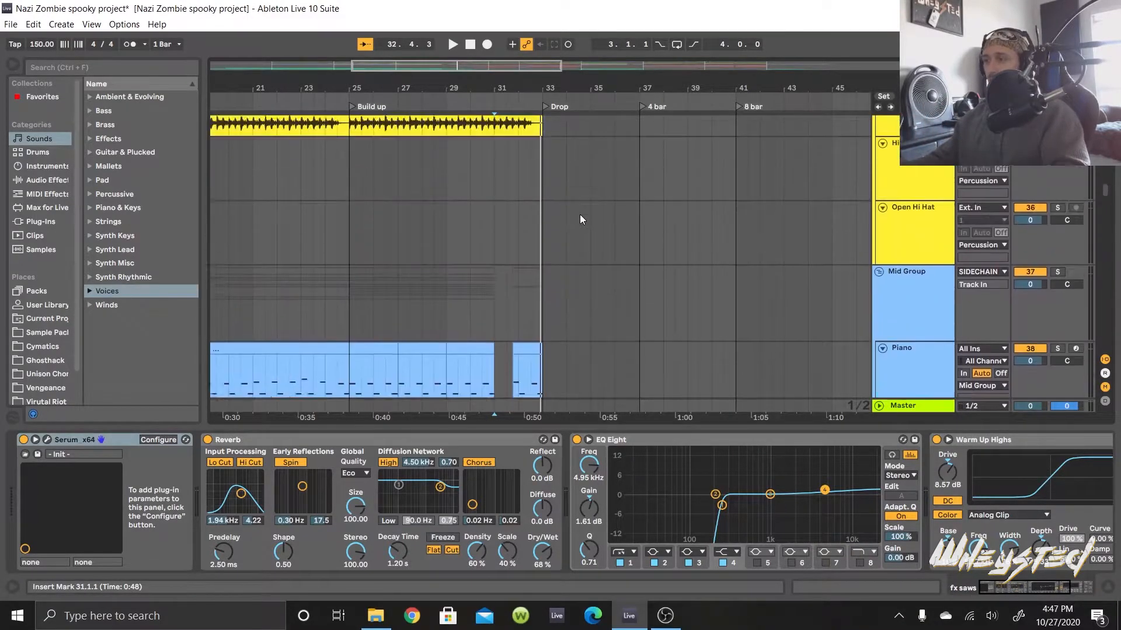
{"action": "scroll", "coordinate": [844, 198], "scroll_direction": "up", "scroll_amount": 10}
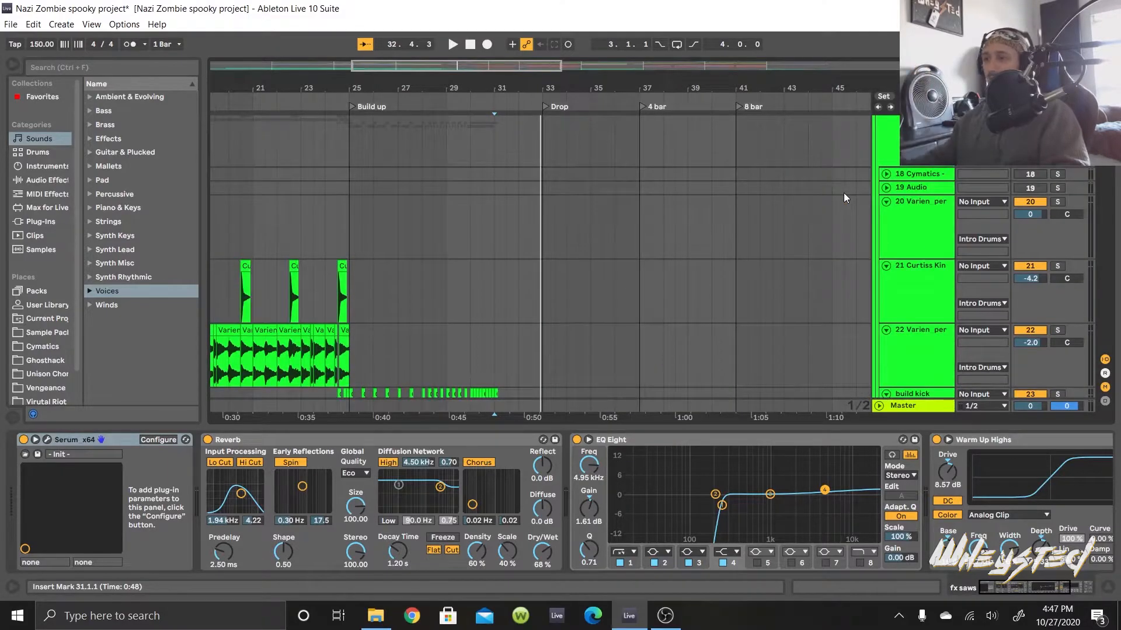
{"action": "scroll", "coordinate": [621, 215], "scroll_direction": "up", "scroll_amount": 7}
{"action": "scroll", "coordinate": [597, 275], "scroll_direction": "up", "scroll_amount": 3}
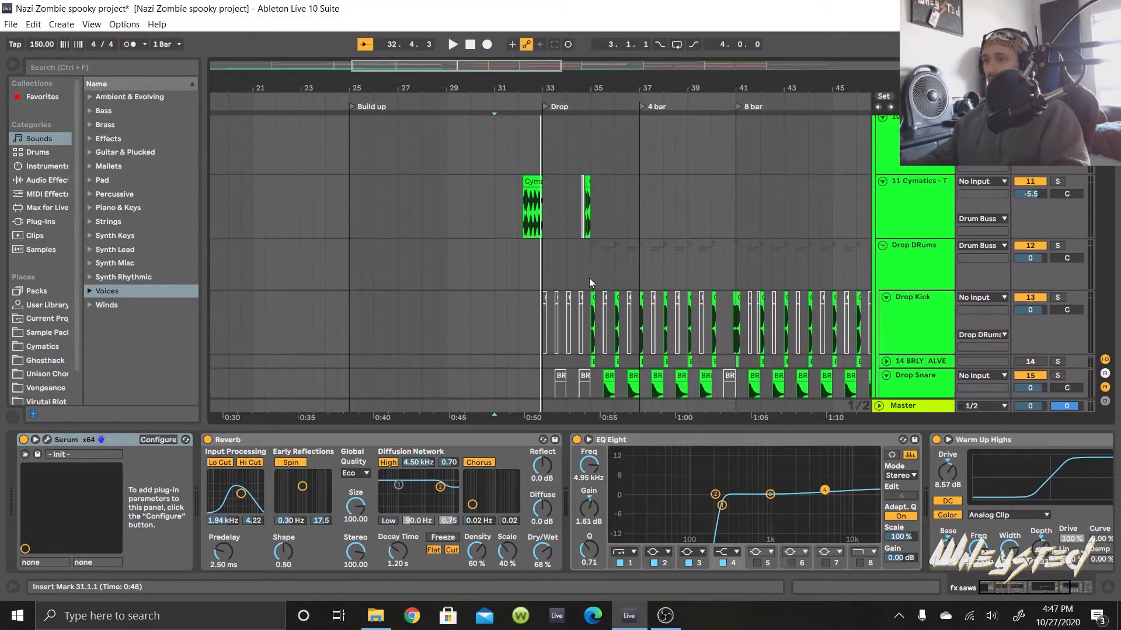
{"action": "scroll", "coordinate": [562, 229], "scroll_direction": "up", "scroll_amount": 3}
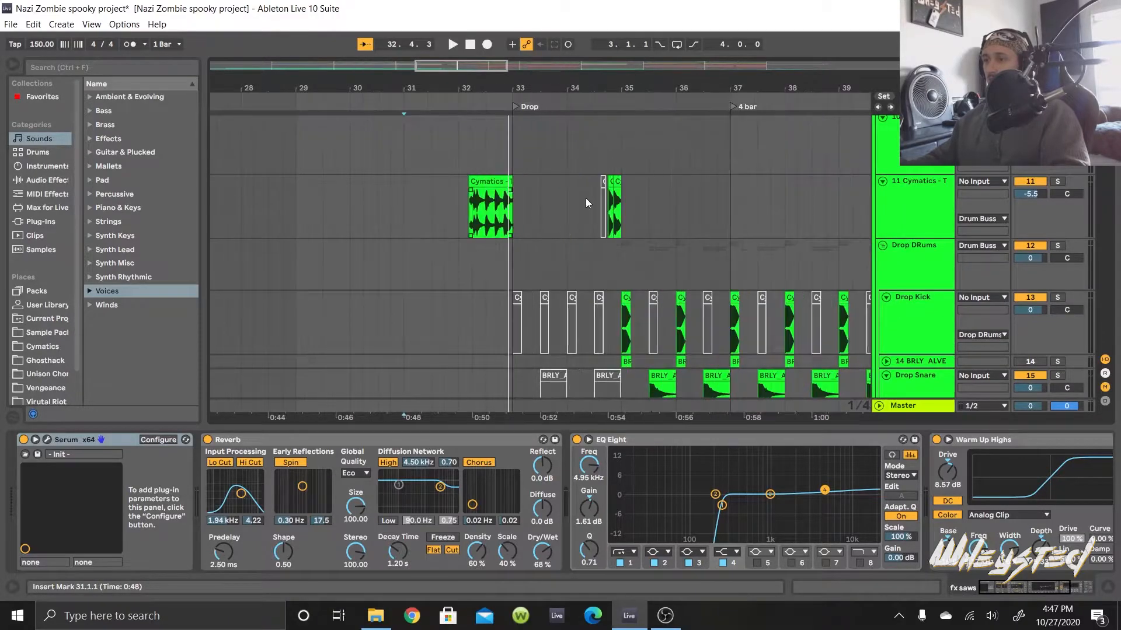
{"action": "scroll", "coordinate": [692, 269], "scroll_direction": "down", "scroll_amount": 4}
{"action": "scroll", "coordinate": [898, 218], "scroll_direction": "up", "scroll_amount": 4}
{"action": "scroll", "coordinate": [910, 219], "scroll_direction": "up", "scroll_amount": 3}
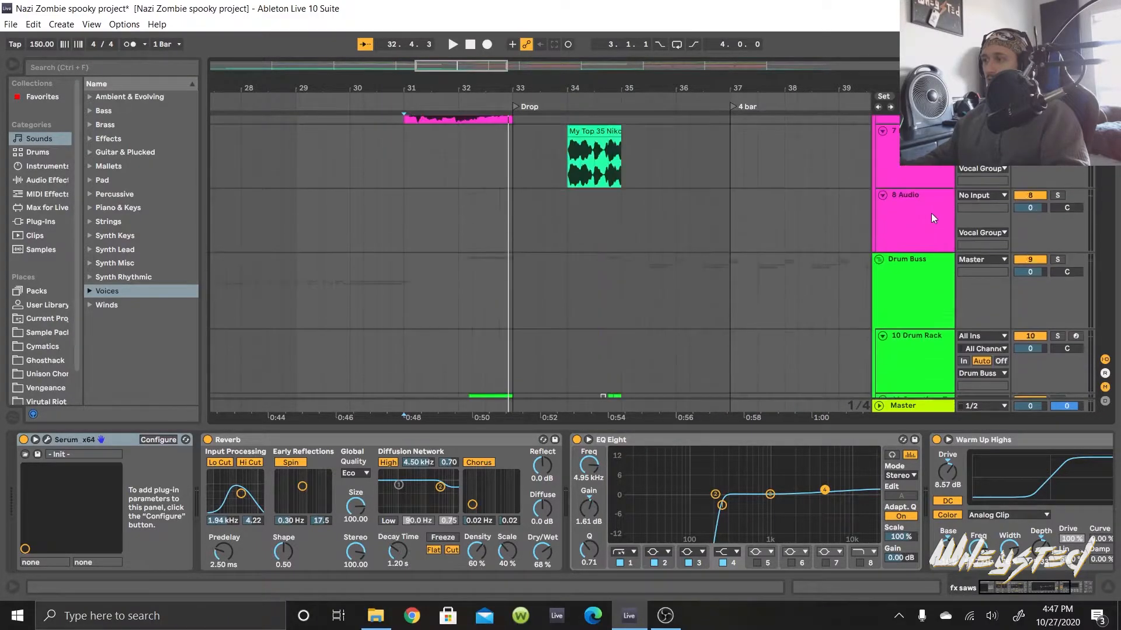
{"action": "scroll", "coordinate": [700, 269], "scroll_direction": "down", "scroll_amount": 3}
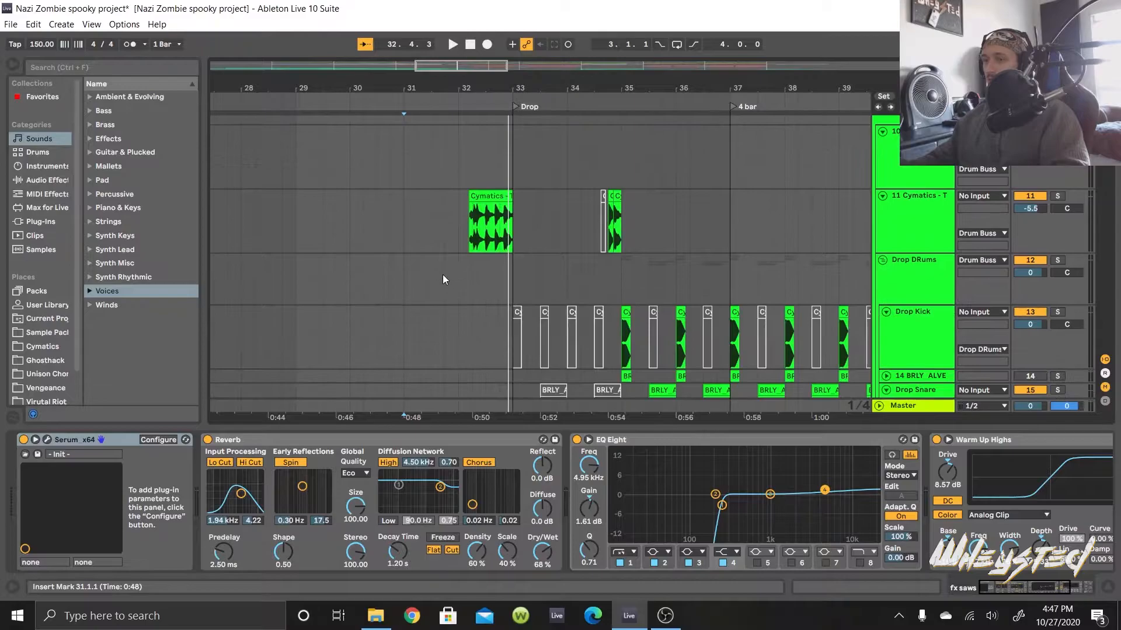
Step: Play the drop's drums from bar 31.4 into the 4 bar section, following the kick and snare layers
{"action": "left_click", "coordinate": [446, 279]}
{"action": "key", "text": "space"}
{"action": "scroll", "coordinate": [636, 256], "scroll_direction": "down", "scroll_amount": 2}
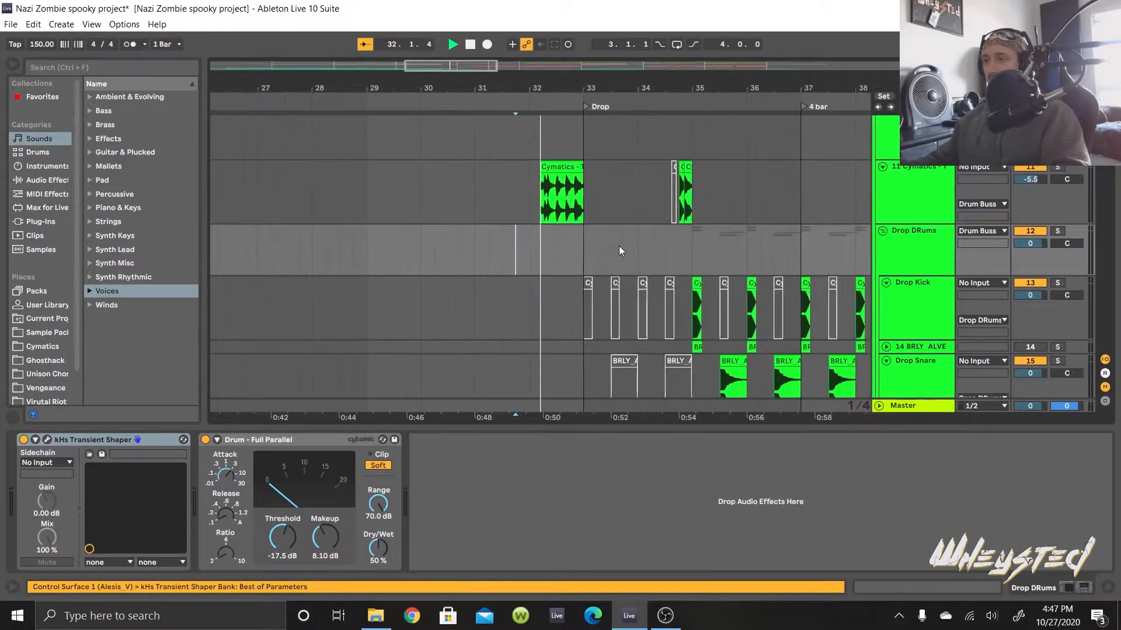
{"action": "scroll", "coordinate": [623, 253], "scroll_direction": "down", "scroll_amount": 1}
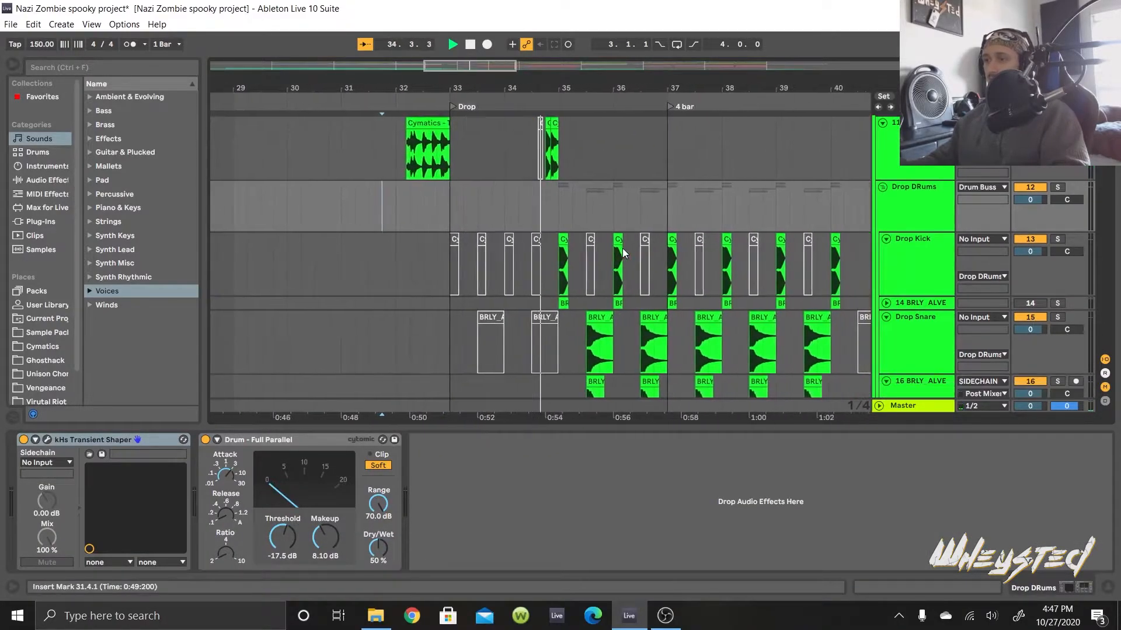
{"action": "scroll", "coordinate": [623, 253], "scroll_direction": "down", "scroll_amount": 2}
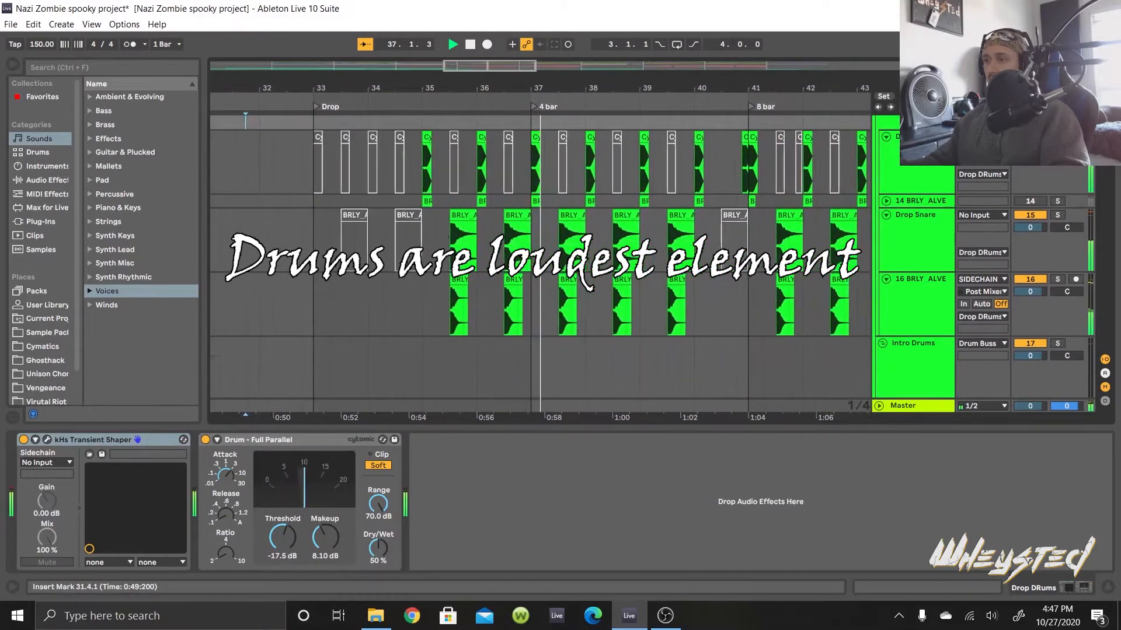
{"action": "scroll", "coordinate": [601, 251], "scroll_direction": "down", "scroll_amount": 1}
{"action": "key", "text": "space"}
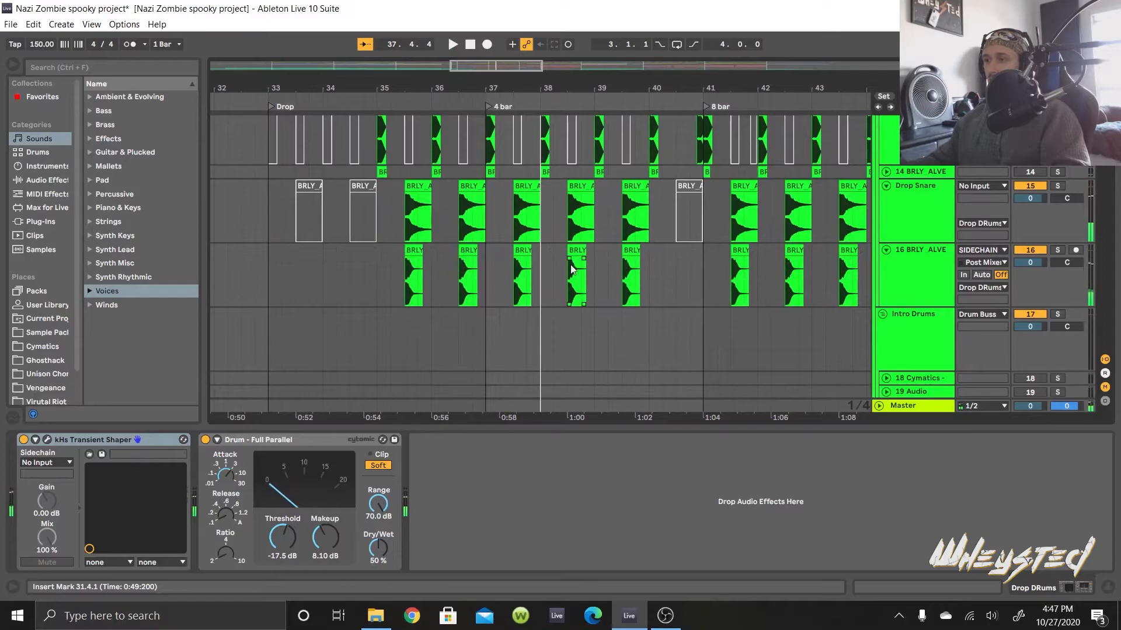
Step: Solo the Percussion group and play its crash and hi-hat loop layers from bar 32.4 through the start of the Drop
{"action": "scroll", "coordinate": [575, 265], "scroll_direction": "down", "scroll_amount": 5}
{"action": "scroll", "coordinate": [580, 269], "scroll_direction": "down", "scroll_amount": 5}
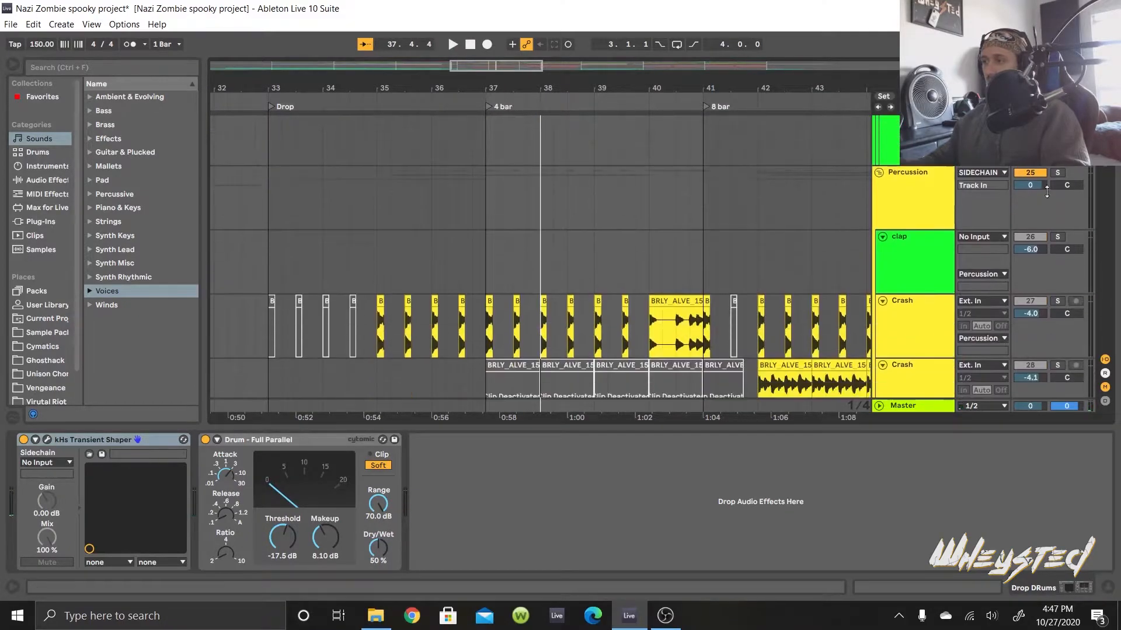
{"action": "scroll", "coordinate": [391, 317], "scroll_direction": "down", "scroll_amount": 5}
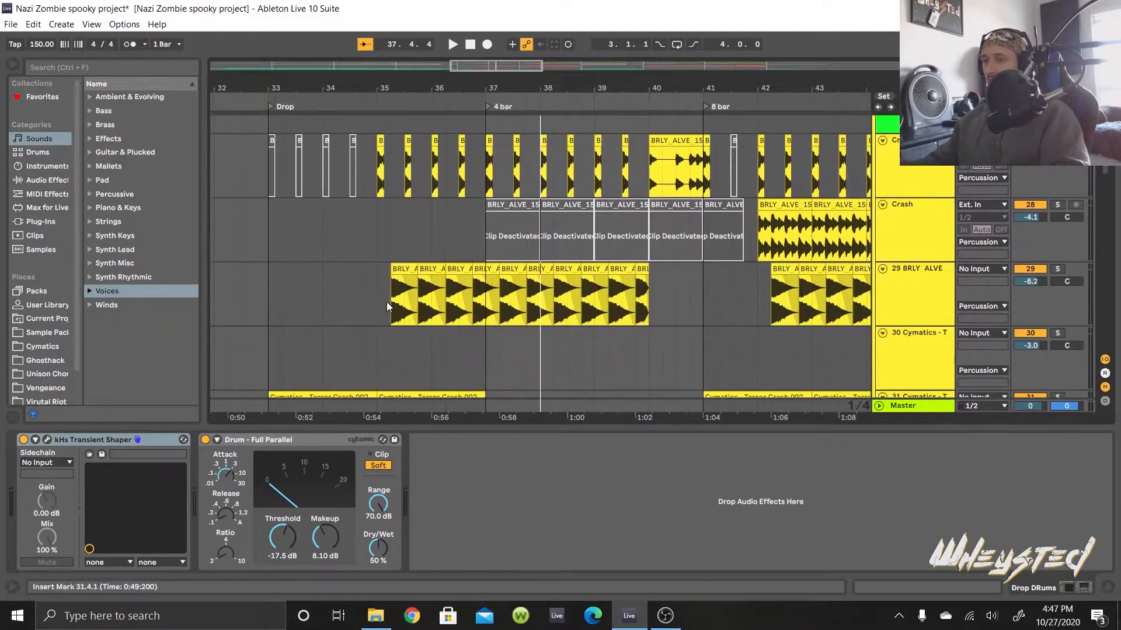
{"action": "scroll", "coordinate": [310, 359], "scroll_direction": "up", "scroll_amount": 3}
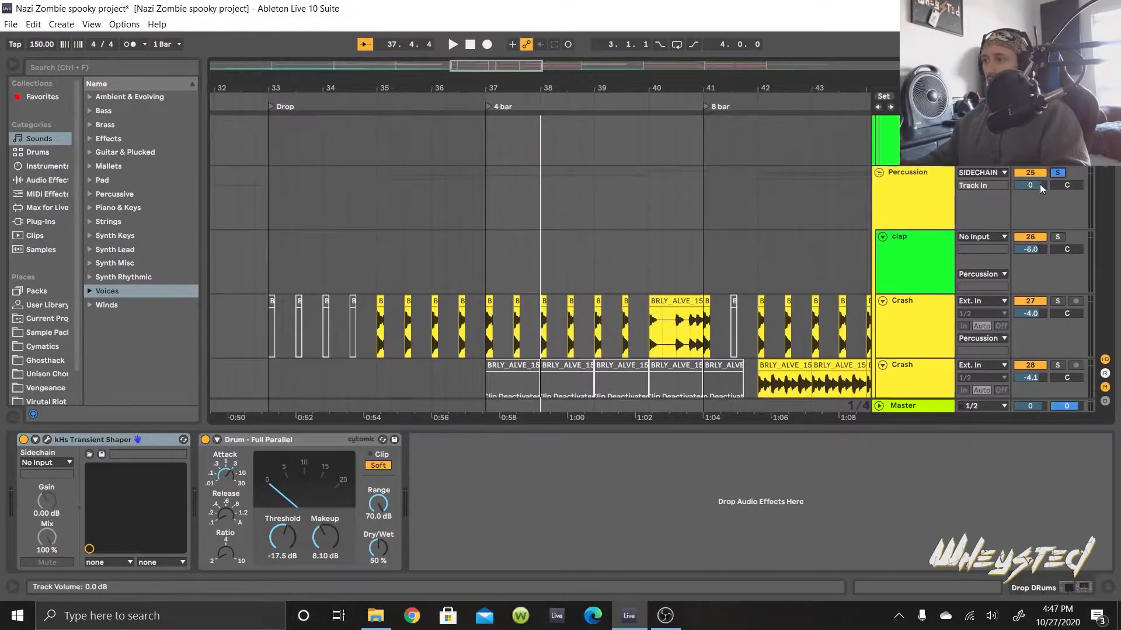
{"action": "scroll", "coordinate": [258, 320], "scroll_direction": "down", "scroll_amount": 2}
{"action": "left_click", "coordinate": [260, 318]}
{"action": "key", "text": "space"}
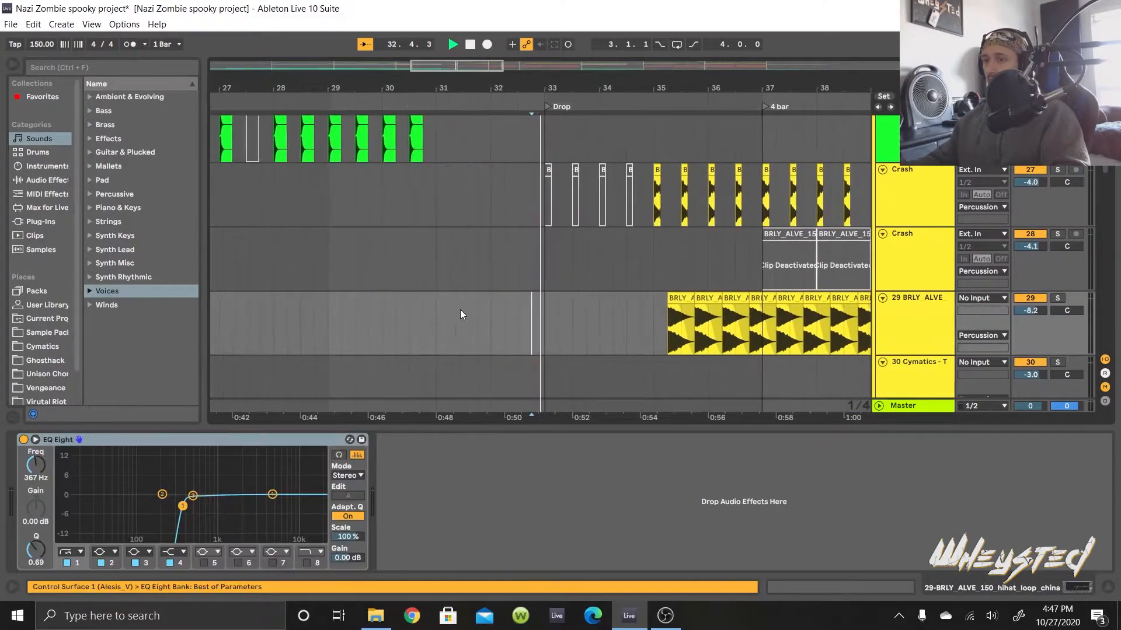
{"action": "scroll", "coordinate": [584, 292], "scroll_direction": "down", "scroll_amount": 3}
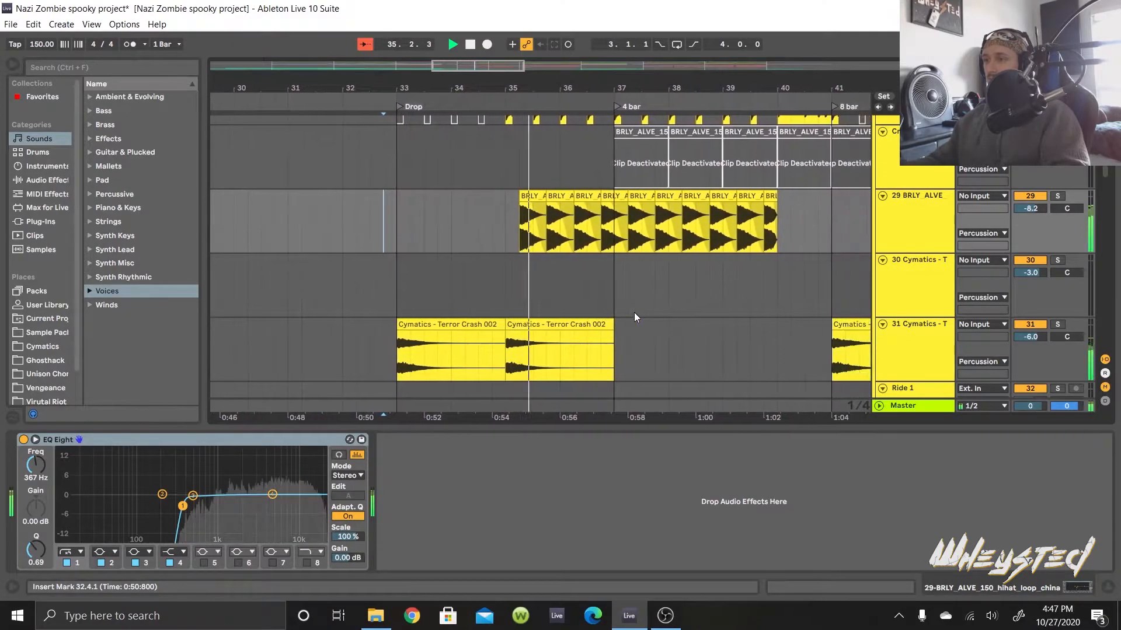
{"action": "scroll", "coordinate": [634, 313], "scroll_direction": "up", "scroll_amount": 3}
{"action": "scroll", "coordinate": [634, 314], "scroll_direction": "down", "scroll_amount": 1}
{"action": "key", "text": "space"}
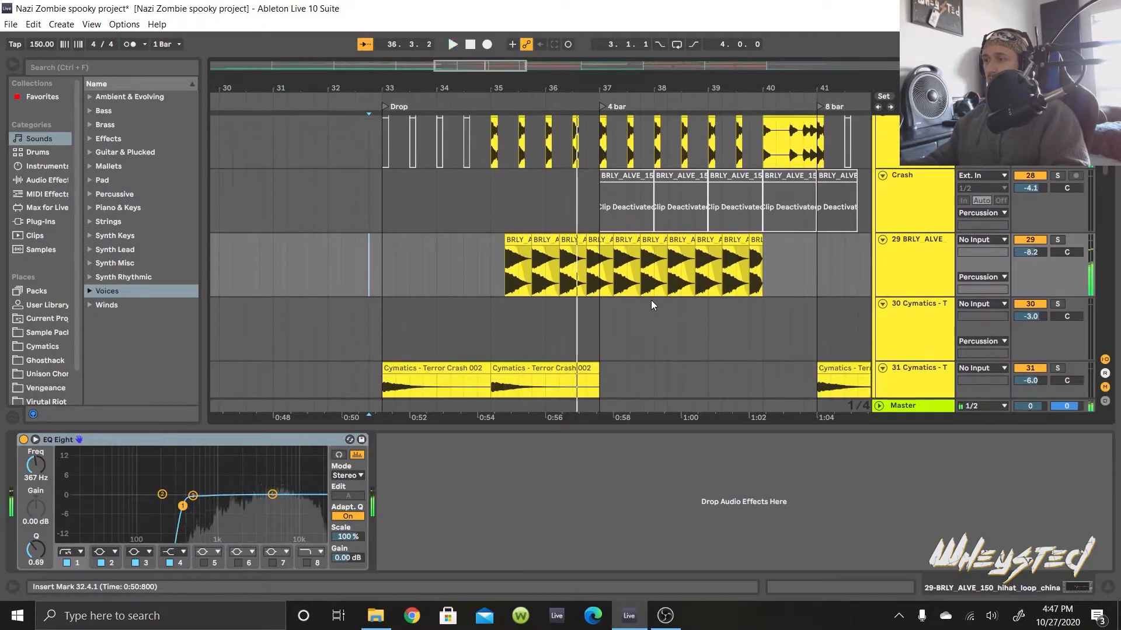
Step: Play the Percussion group from bar 41.4 in the 8 bar section, where the second Crash track comes in
{"action": "scroll", "coordinate": [717, 295], "scroll_direction": "right", "scroll_amount": 2}
{"action": "left_click", "coordinate": [682, 216]}
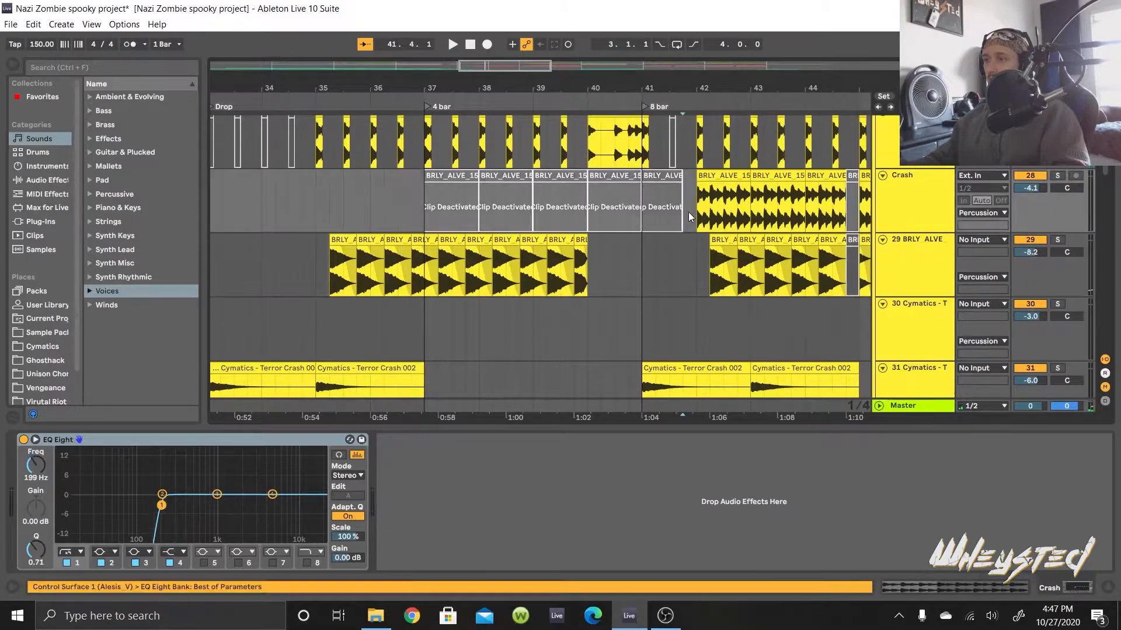
{"action": "key", "text": "space"}
{"action": "scroll", "coordinate": [661, 267], "scroll_direction": "down", "scroll_amount": 2}
{"action": "scroll", "coordinate": [661, 267], "scroll_direction": "up", "scroll_amount": 4}
{"action": "scroll", "coordinate": [661, 267], "scroll_direction": "down", "scroll_amount": 6}
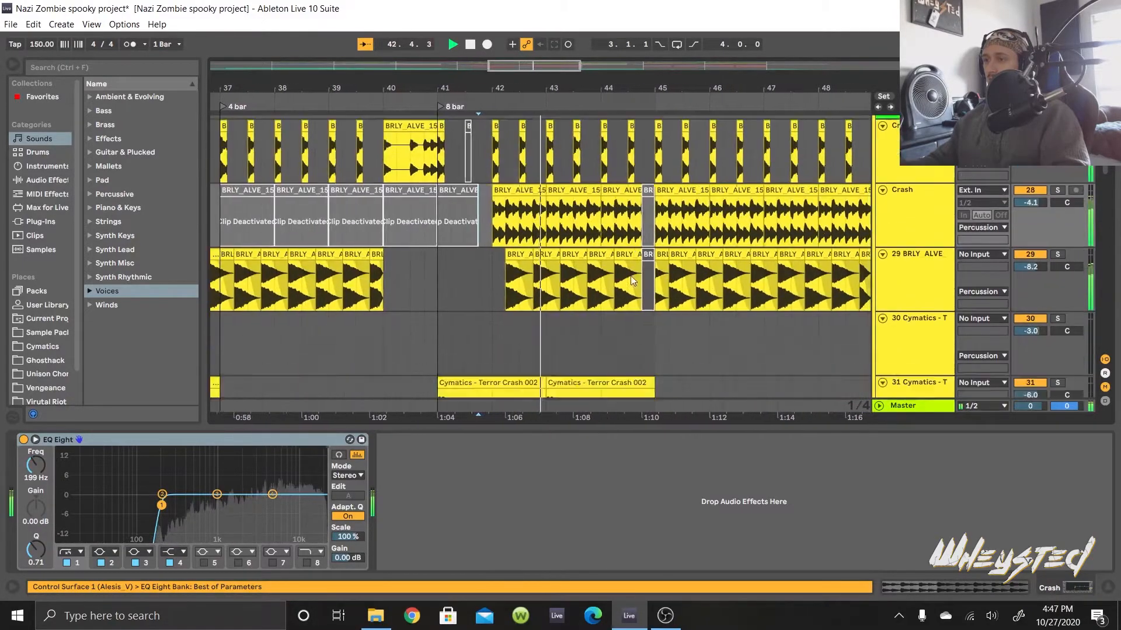
{"action": "key", "text": "space"}
Step: Locate the vocody basses group in the Bass Group and play it from the Drop at bar 33
{"action": "scroll", "coordinate": [543, 273], "scroll_direction": "left", "scroll_amount": 1}
{"action": "scroll", "coordinate": [519, 275], "scroll_direction": "left", "scroll_amount": 2}
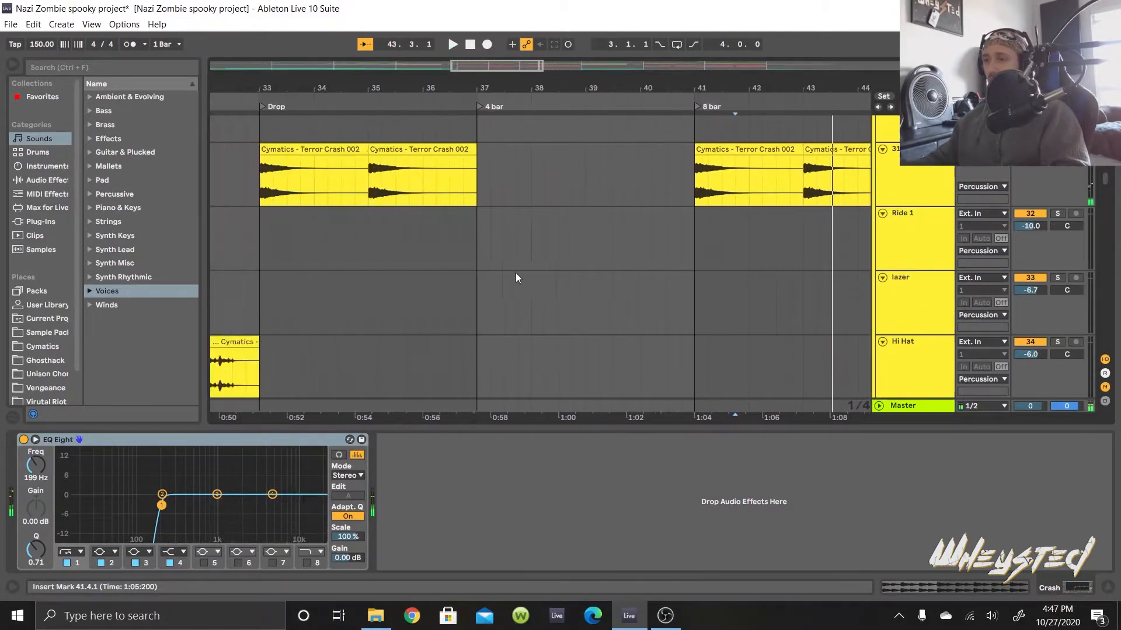
{"action": "scroll", "coordinate": [513, 276], "scroll_direction": "down", "scroll_amount": 3}
{"action": "scroll", "coordinate": [511, 275], "scroll_direction": "down", "scroll_amount": 4}
{"action": "scroll", "coordinate": [511, 275], "scroll_direction": "down", "scroll_amount": 5}
{"action": "scroll", "coordinate": [484, 286], "scroll_direction": "down", "scroll_amount": 8}
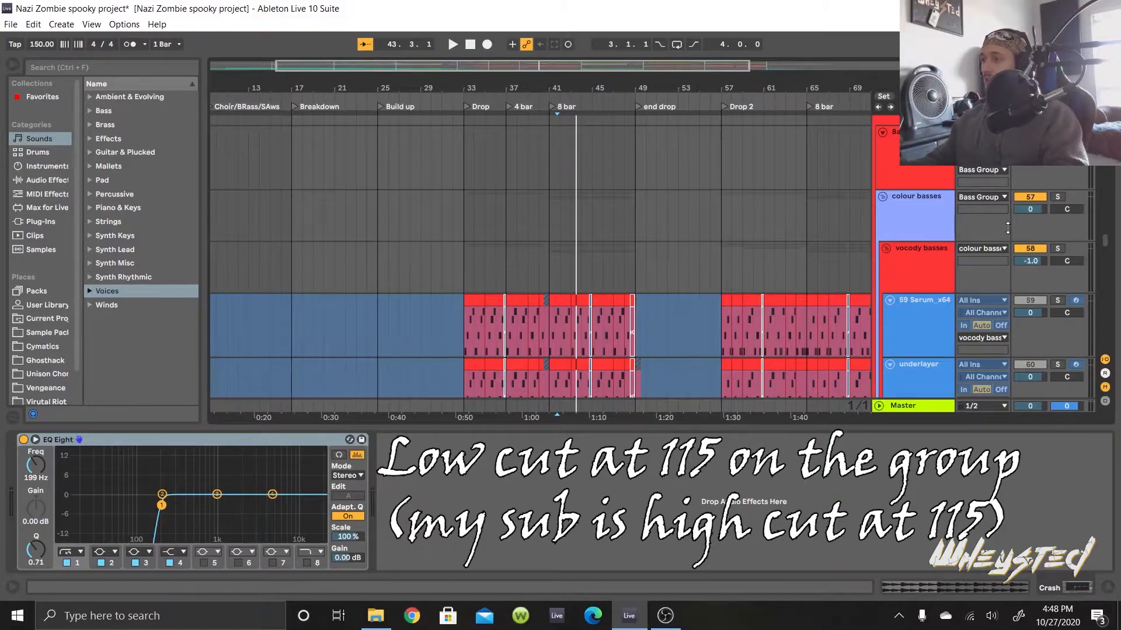
{"action": "scroll", "coordinate": [523, 286], "scroll_direction": "down", "scroll_amount": 2}
{"action": "left_click", "coordinate": [465, 268]}
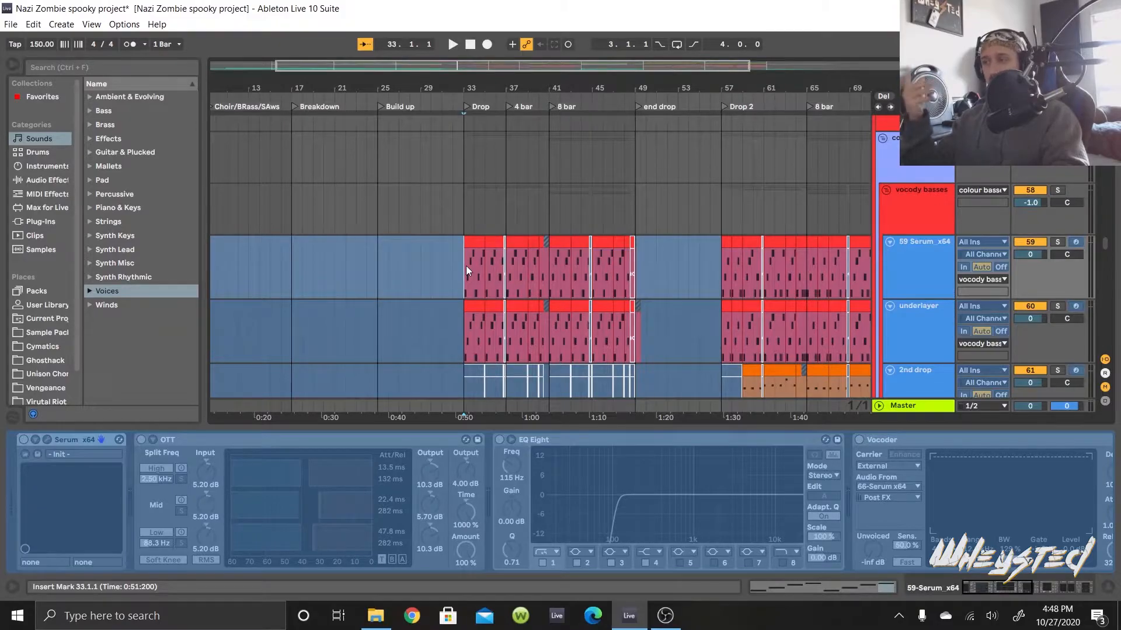
{"action": "key", "text": "space"}
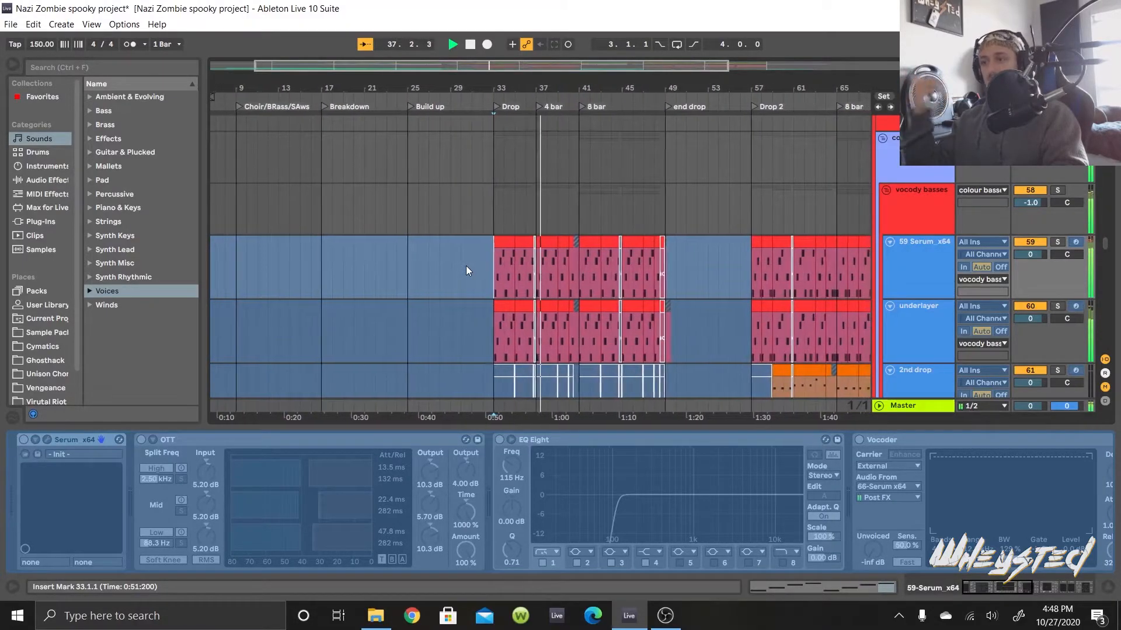
{"action": "left_click", "coordinate": [495, 273]}
{"action": "key", "text": "space"}
Step: Unfreeze track 59 Serum in the vocody basses group
{"action": "right_click", "coordinate": [916, 262]}
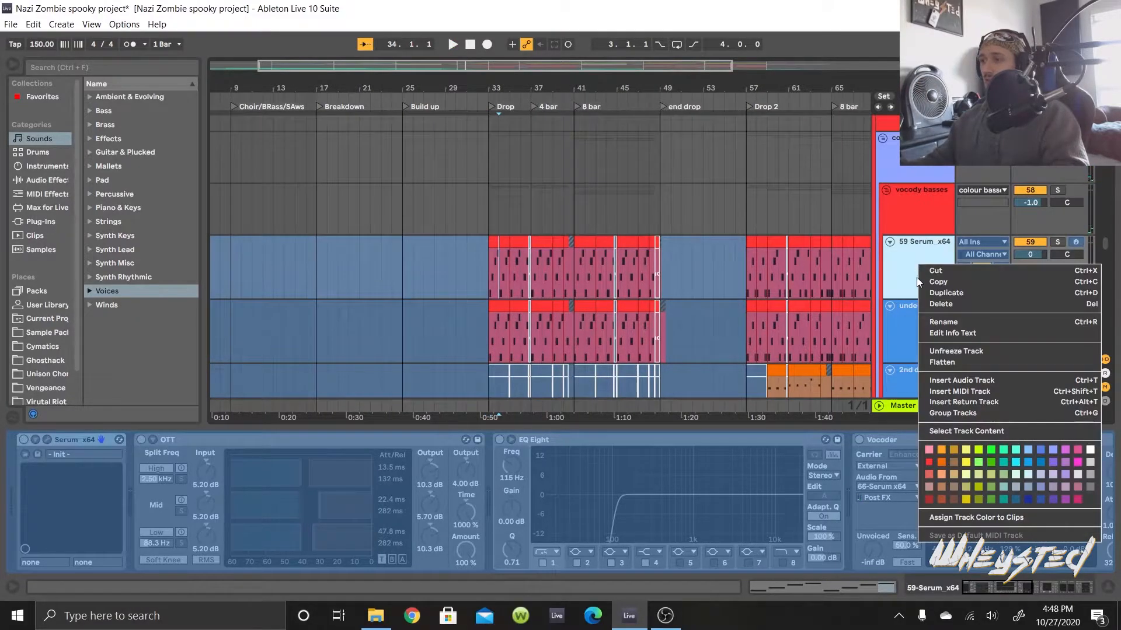
{"action": "left_click", "coordinate": [948, 352]}
{"action": "scroll", "coordinate": [570, 278], "scroll_direction": "up", "scroll_amount": 2}
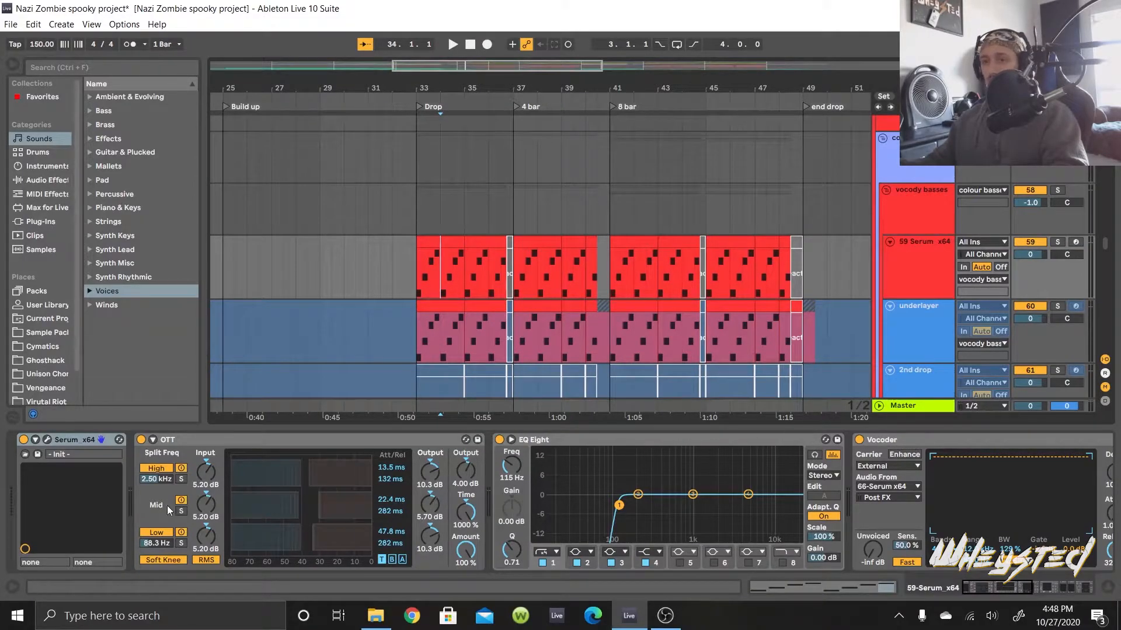
Step: Bypass the Vocoder on track 59 Serum, solo the track and play it from bar 33
{"action": "left_click", "coordinate": [858, 439]}
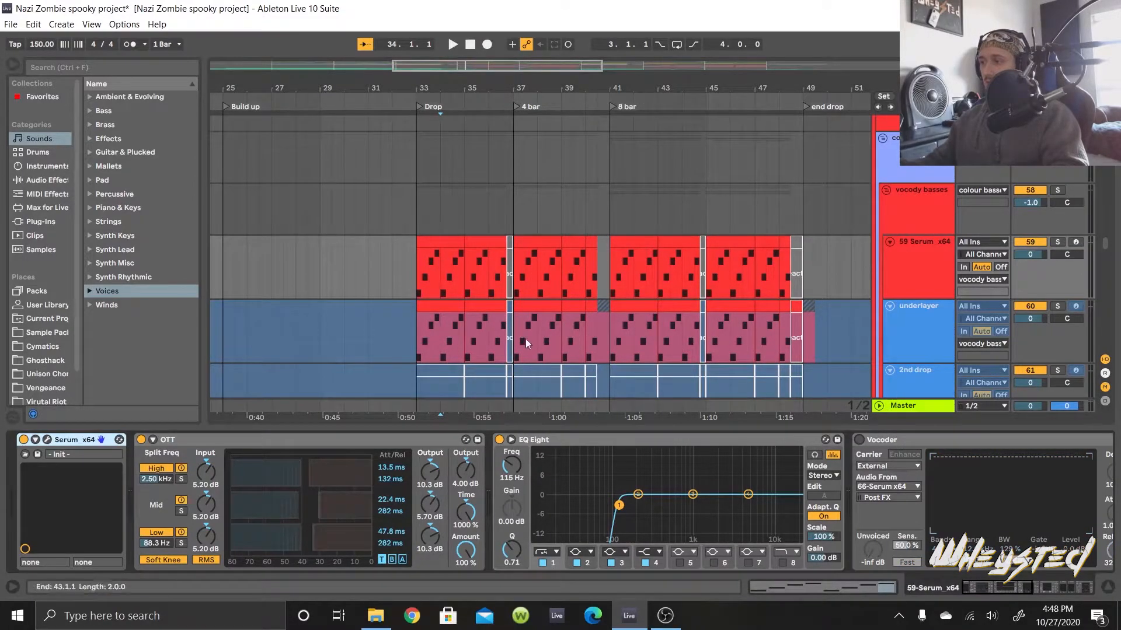
{"action": "left_click", "coordinate": [408, 272]}
{"action": "key", "text": "s"}
{"action": "key", "text": "space"}
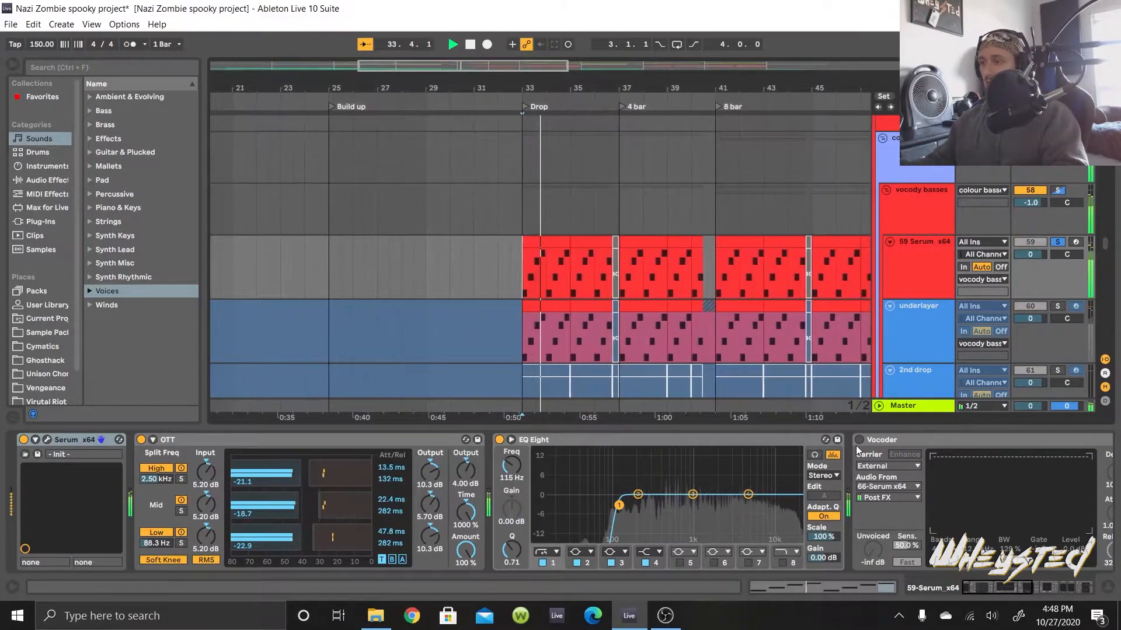
{"action": "key", "text": "space"}
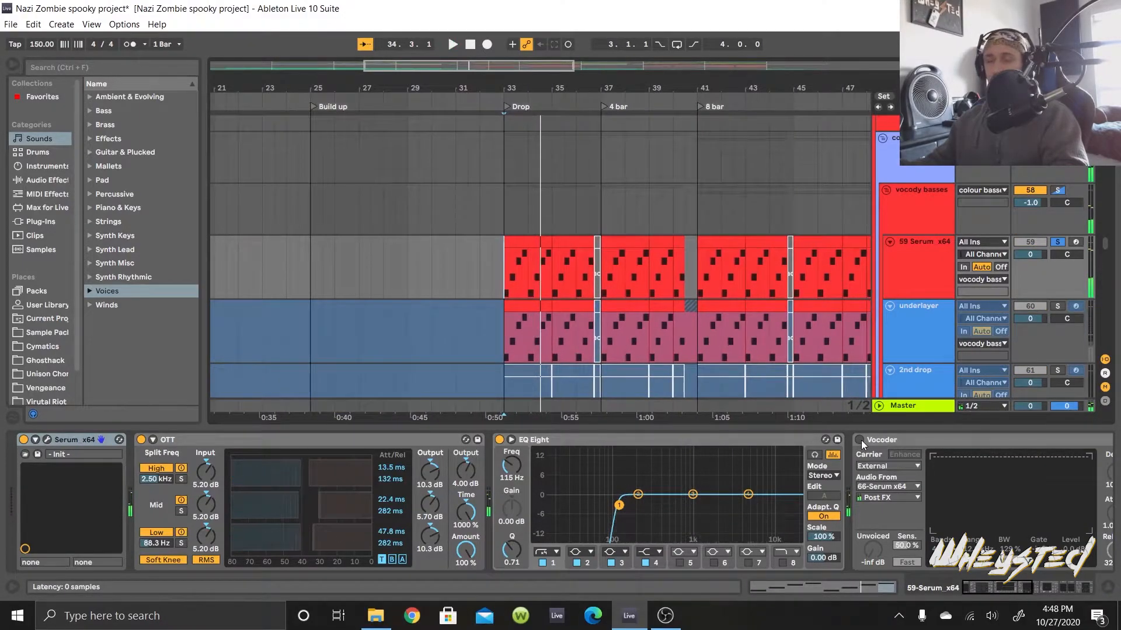
Step: Reactivate the Vocoder on track 59 Serum and replay the soloed bass from bar 33 for comparison
{"action": "left_click", "coordinate": [859, 440]}
{"action": "key", "text": "space"}
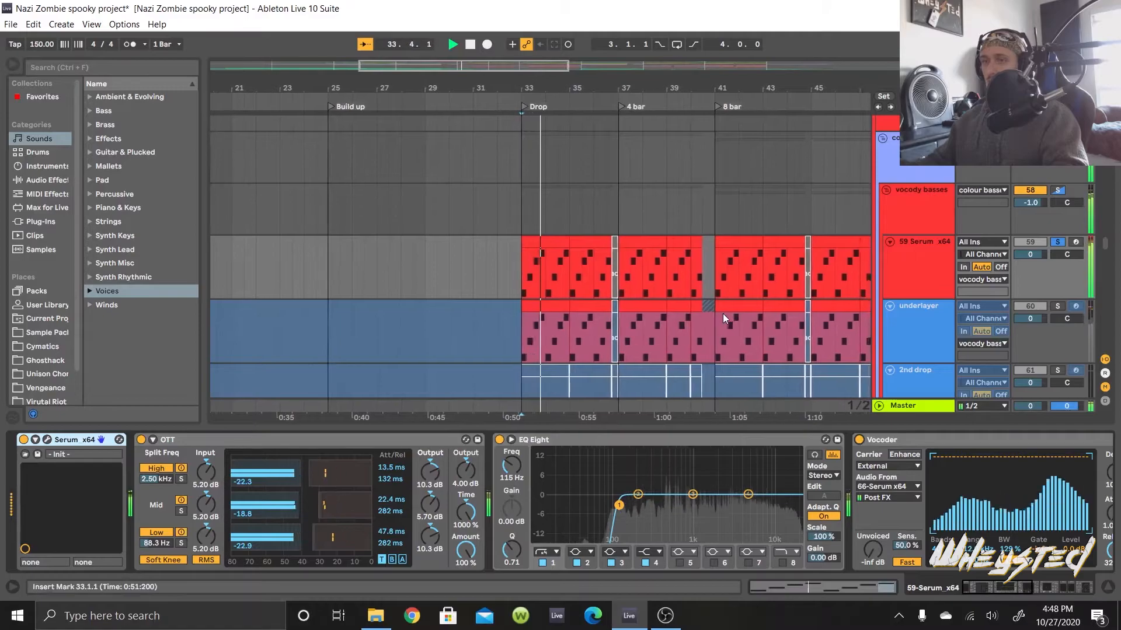
{"action": "key", "text": "space"}
Step: Unfold the Synth for colour group and examine its 66 Serum, hi new pat and hi vocodex tracks
{"action": "scroll", "coordinate": [700, 263], "scroll_direction": "down", "scroll_amount": 4}
{"action": "scroll", "coordinate": [716, 267], "scroll_direction": "down", "scroll_amount": 2}
{"action": "left_click", "coordinate": [882, 303]}
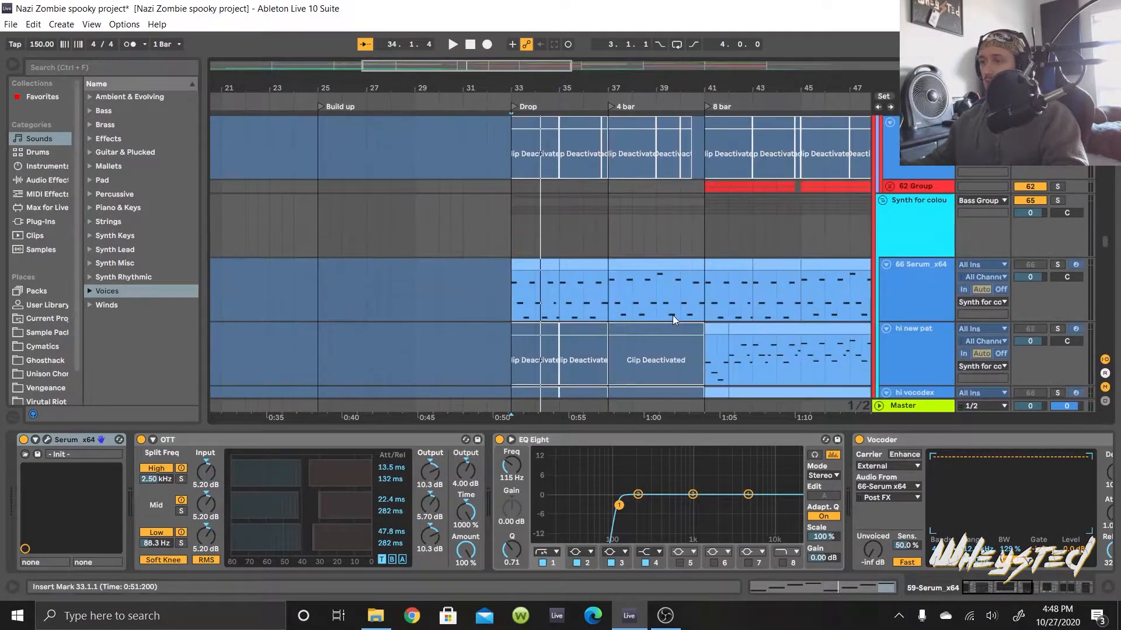
{"action": "scroll", "coordinate": [726, 335], "scroll_direction": "down", "scroll_amount": 6}
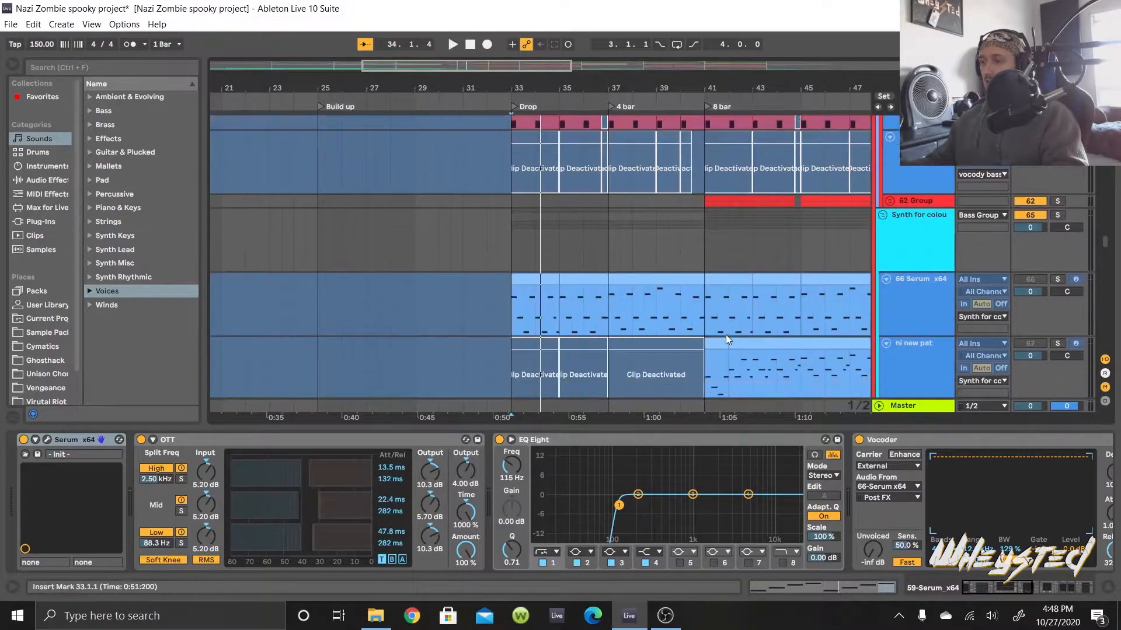
{"action": "scroll", "coordinate": [844, 288], "scroll_direction": "up", "scroll_amount": 3}
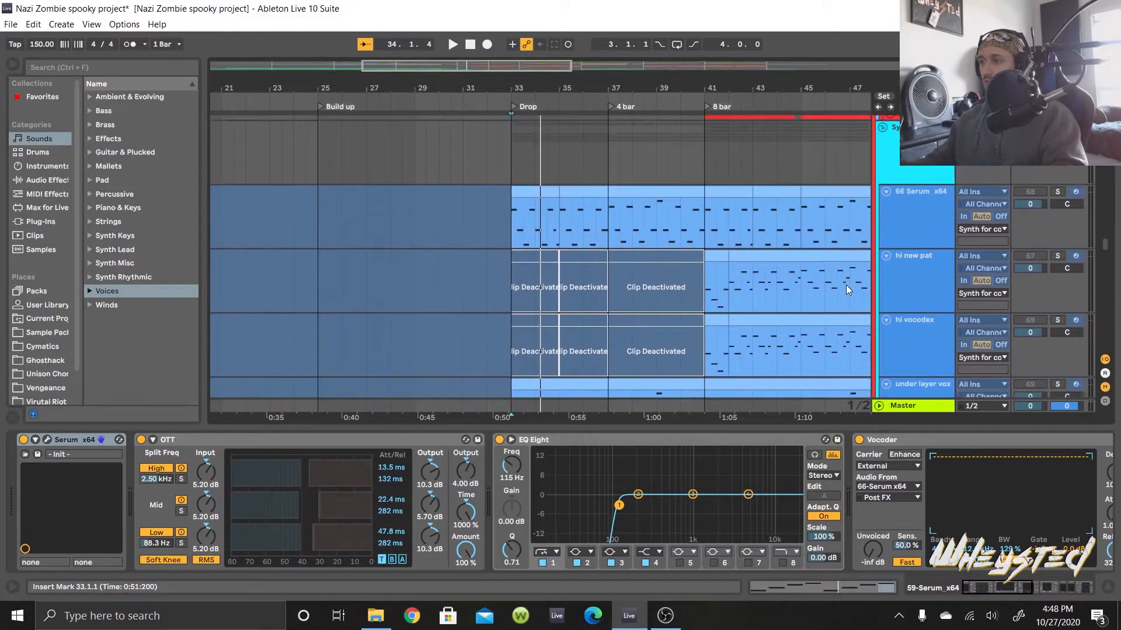
Step: Unfreeze track 66 Serum in the Synth for colour group, with the playback start placed at bar 33
{"action": "left_click", "coordinate": [922, 226]}
{"action": "left_click", "coordinate": [514, 218]}
{"action": "scroll", "coordinate": [656, 261], "scroll_direction": "up", "scroll_amount": 2}
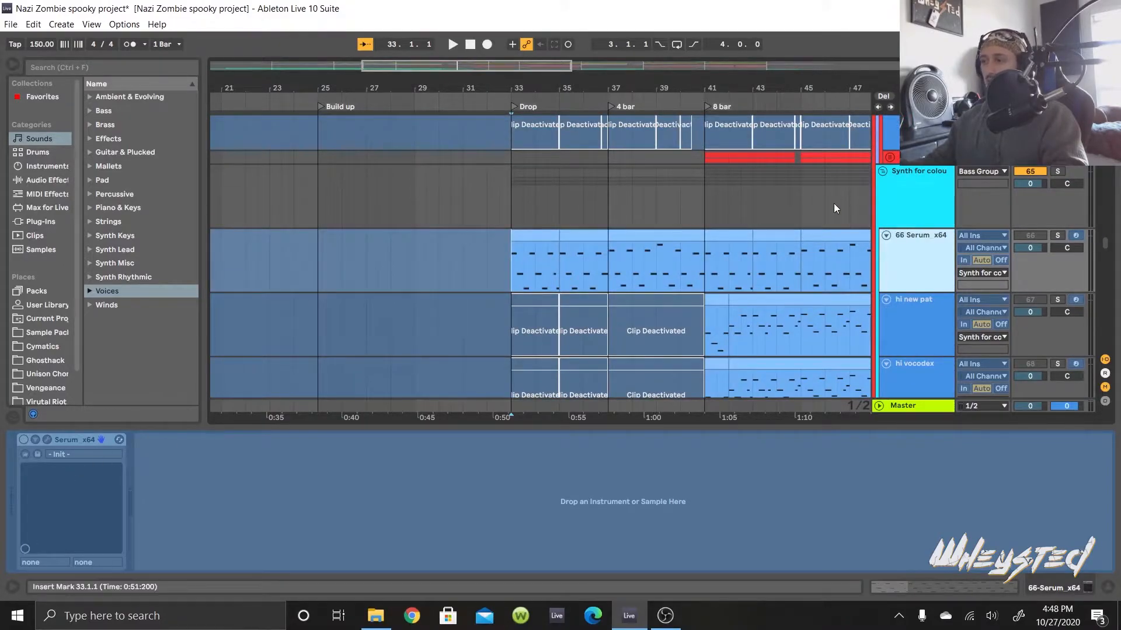
{"action": "right_click", "coordinate": [935, 259]}
{"action": "left_click", "coordinate": [980, 337]}
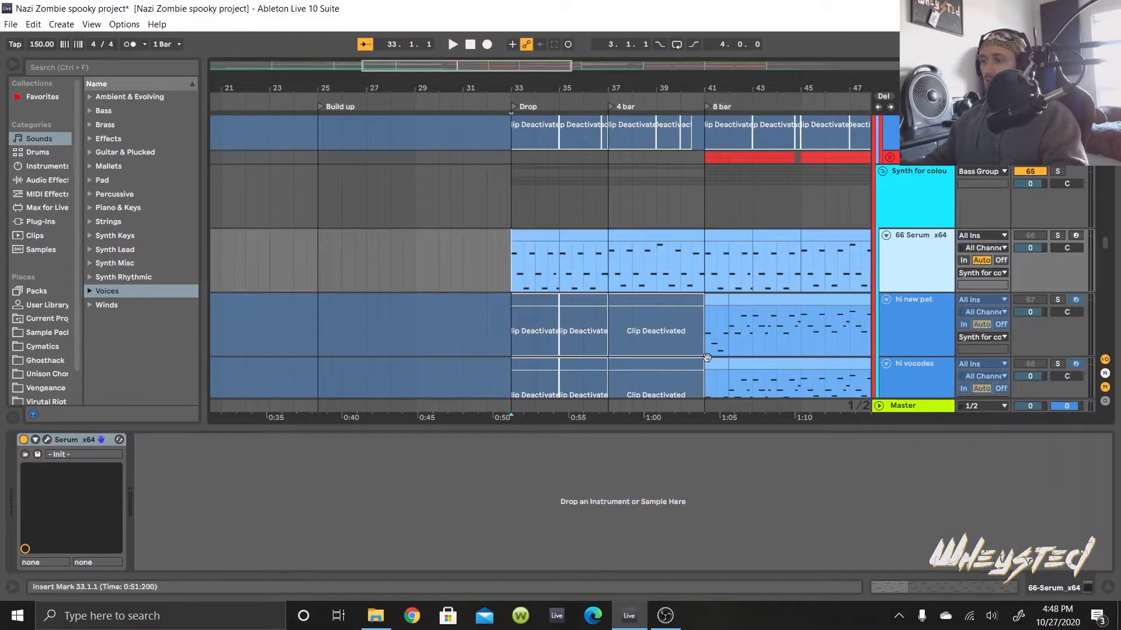
Step: Inspect the Serum patch on track 66 in the Synth for colour group and freeze the track again
{"action": "left_click", "coordinate": [47, 439]}
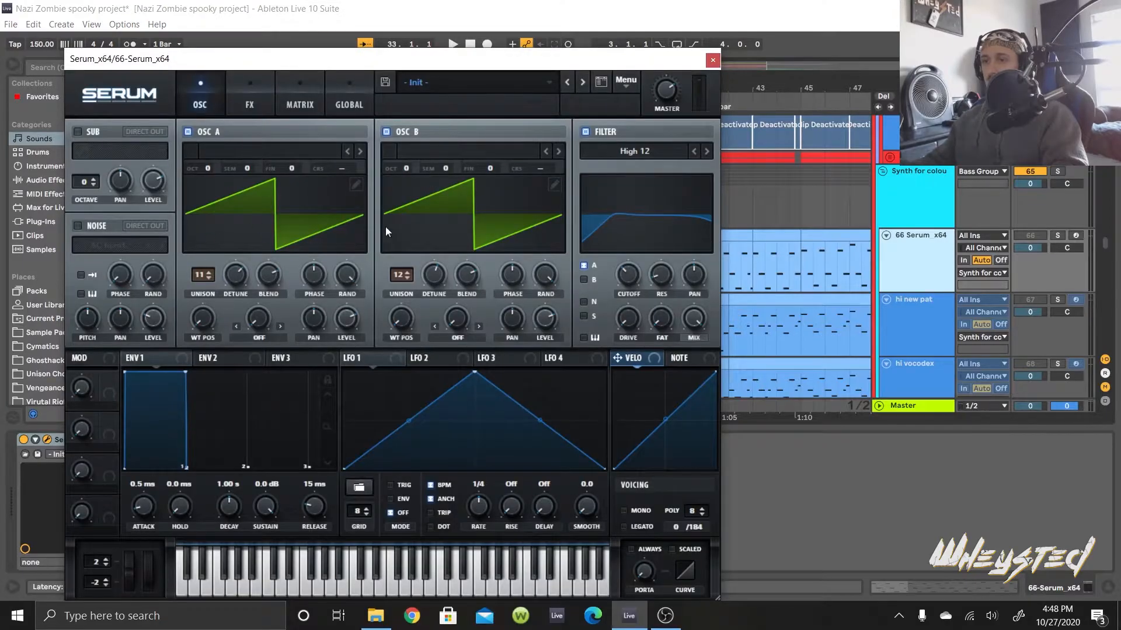
{"action": "left_click", "coordinate": [713, 60]}
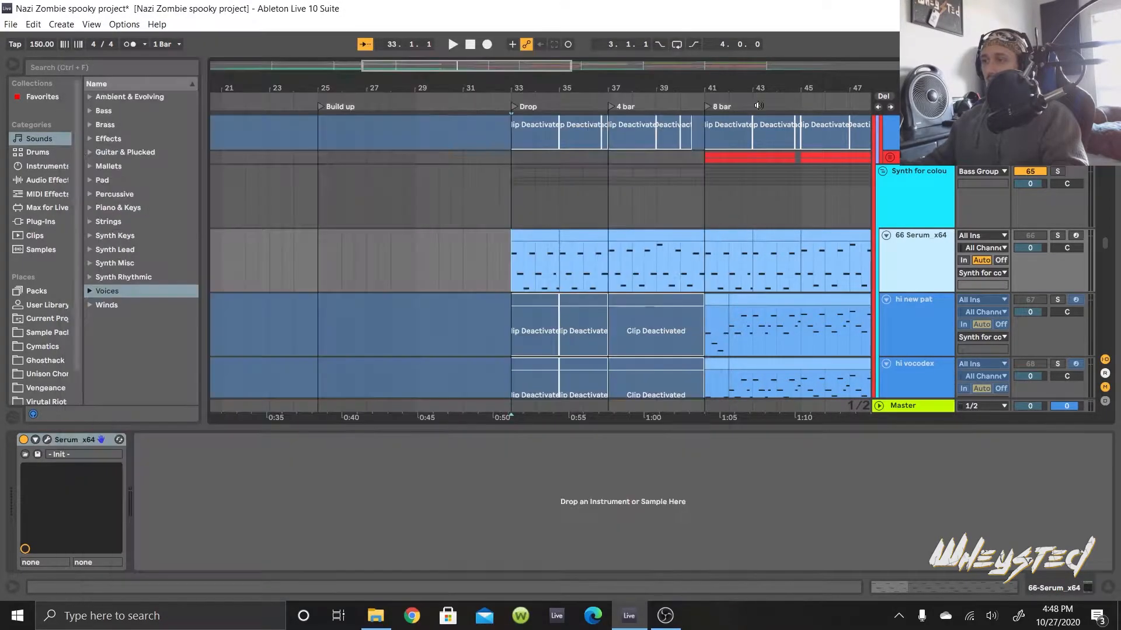
{"action": "scroll", "coordinate": [783, 244], "scroll_direction": "down", "scroll_amount": 3}
{"action": "right_click", "coordinate": [907, 180]}
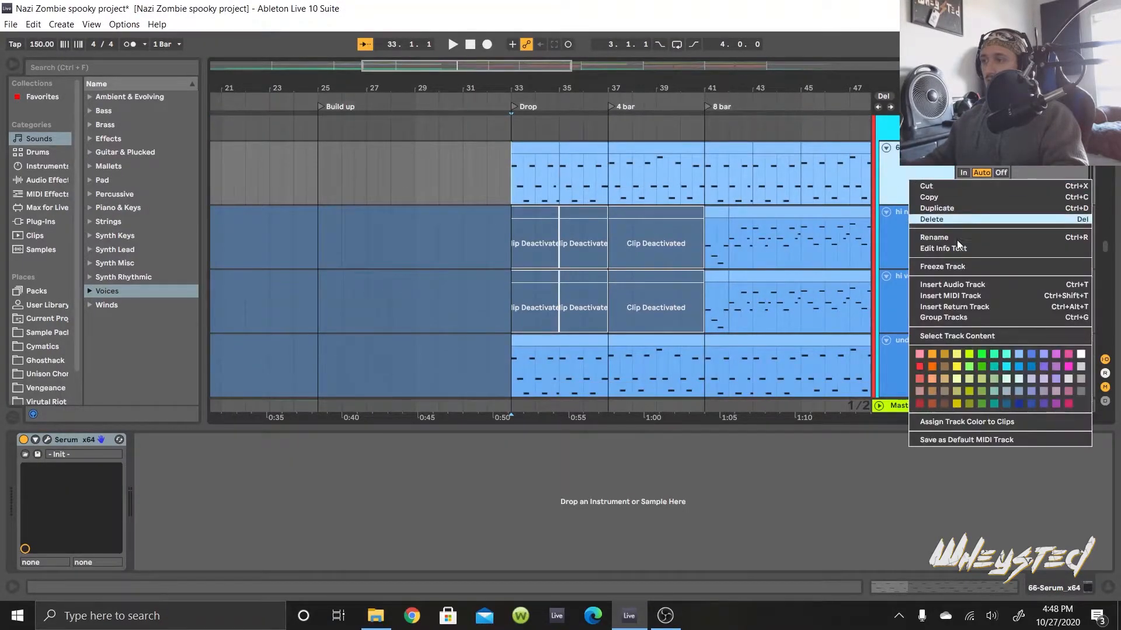
{"action": "left_click", "coordinate": [958, 271]}
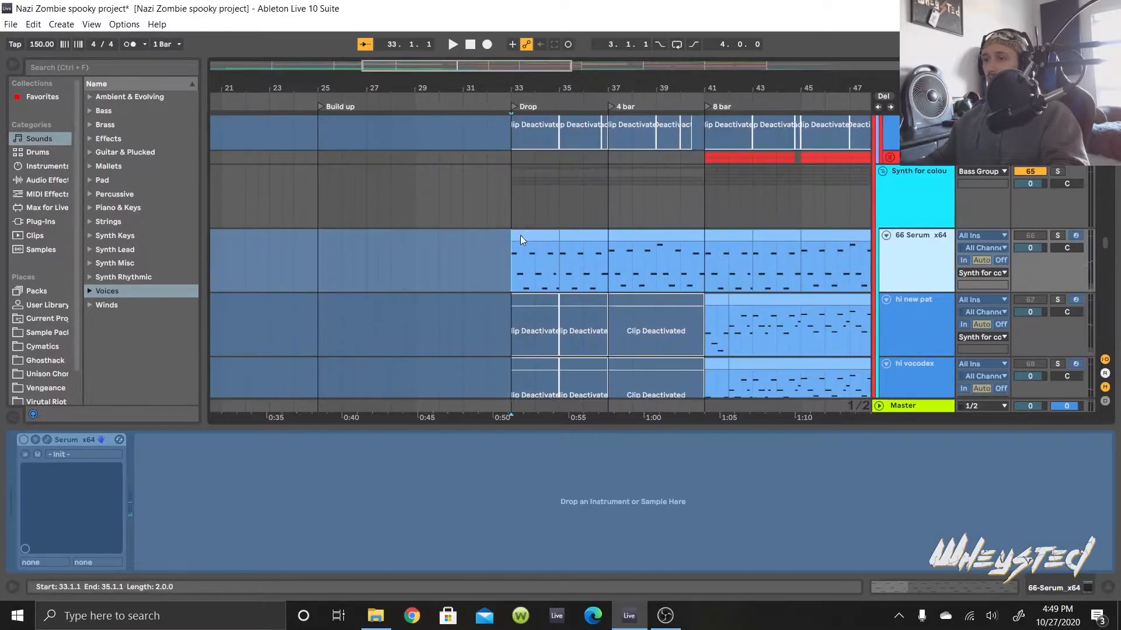
Step: Set the Vocoder's release on track 59 Serum to 329 ms while playing the soloed bass, and replay it from bar 33
{"action": "scroll", "coordinate": [522, 240], "scroll_direction": "up", "scroll_amount": 10}
{"action": "left_click", "coordinate": [516, 256]}
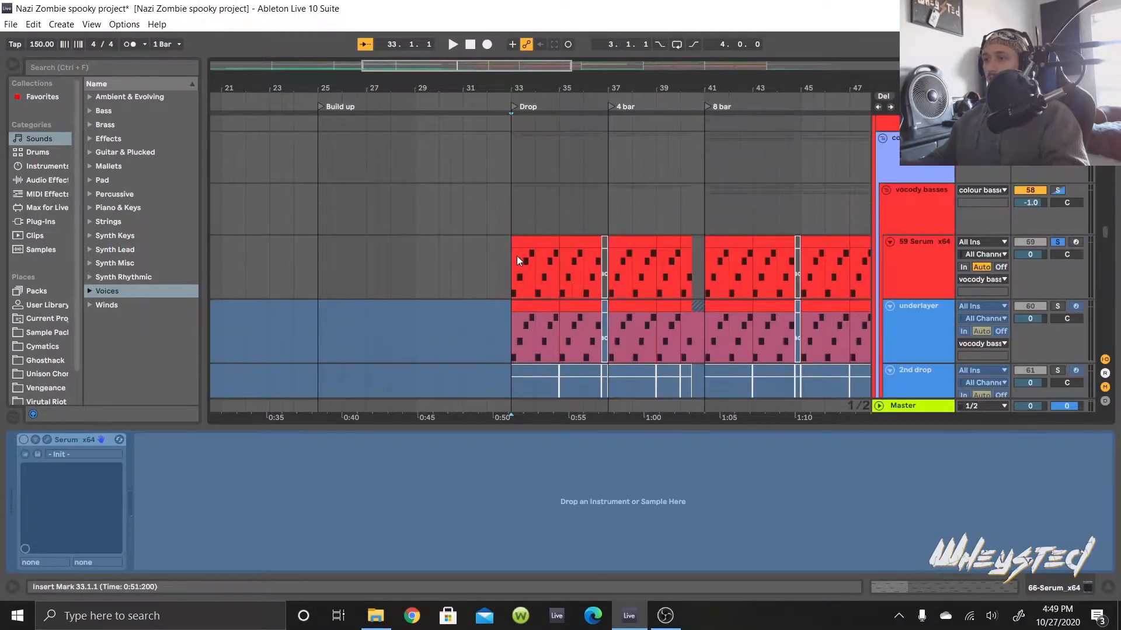
{"action": "scroll", "coordinate": [775, 523], "scroll_direction": "right", "scroll_amount": 3}
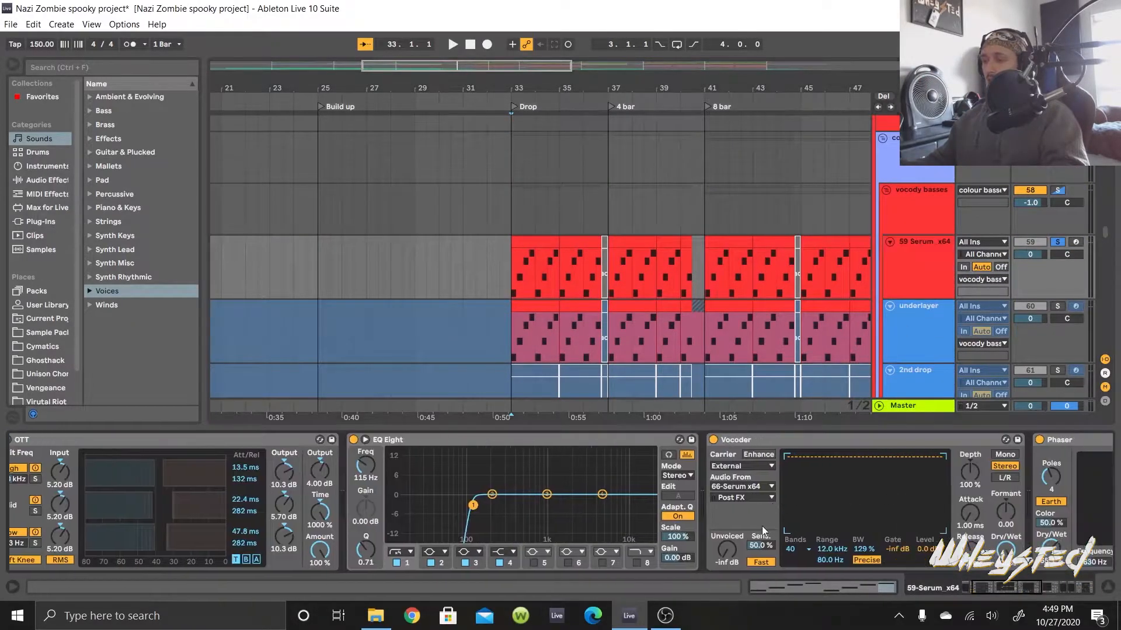
{"action": "scroll", "coordinate": [726, 497], "scroll_direction": "right", "scroll_amount": 1}
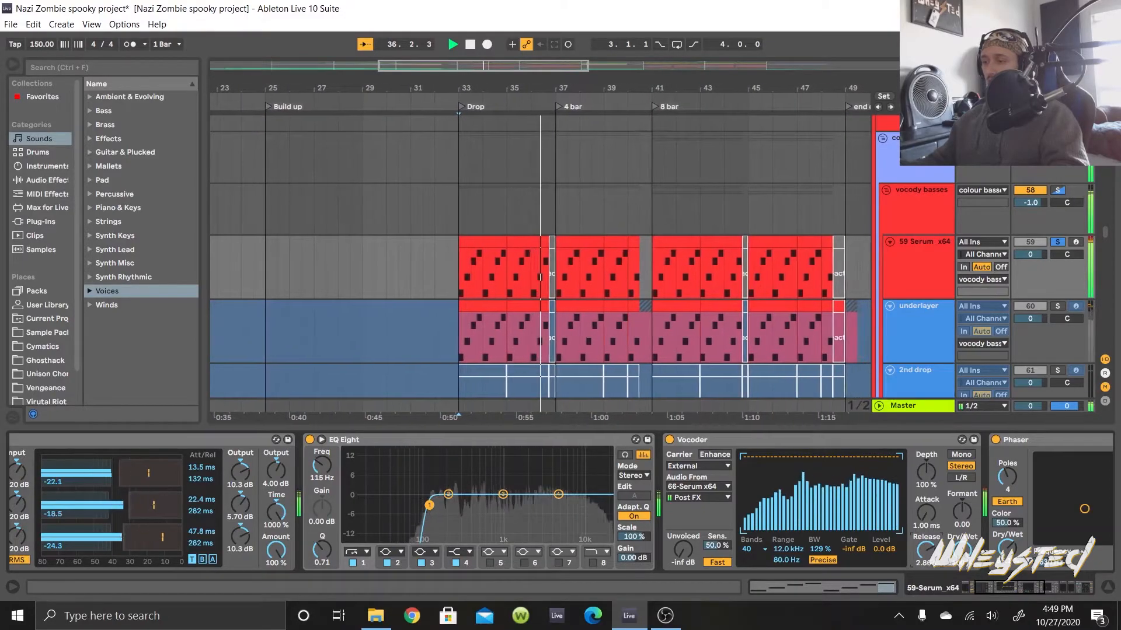
{"action": "mouse_move", "coordinate": [928, 547]}
{"action": "left_mouse_down"}
{"action": "mouse_move", "coordinate": [928, 569]}
{"action": "mouse_move", "coordinate": [928, 559]}
{"action": "left_mouse_up"}
{"action": "key", "text": "space"}
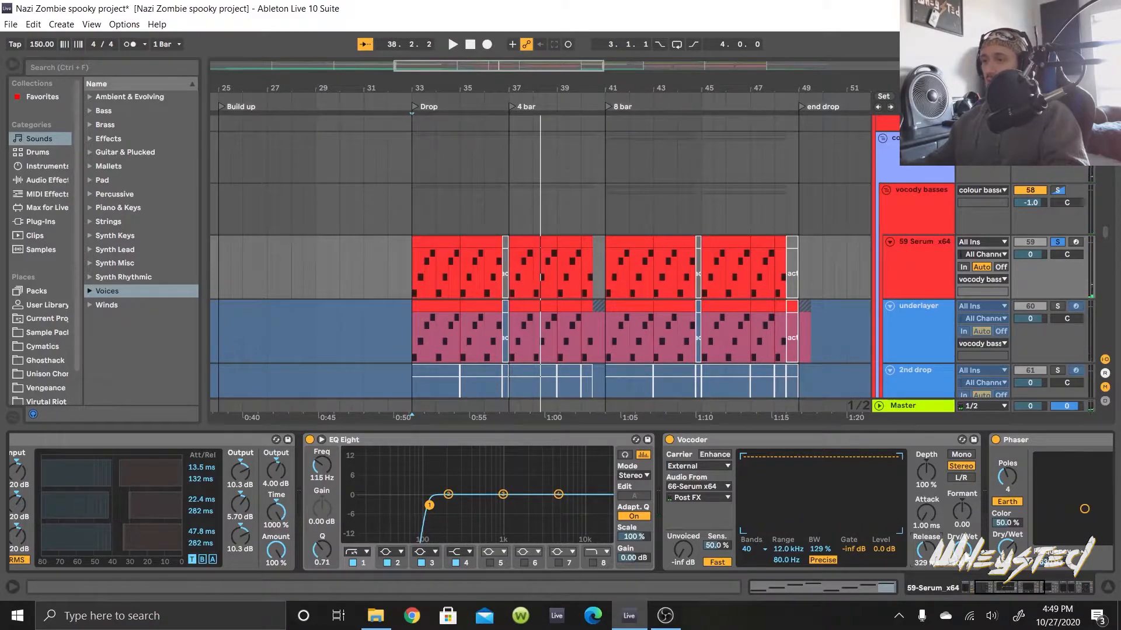
{"action": "key", "text": "space"}
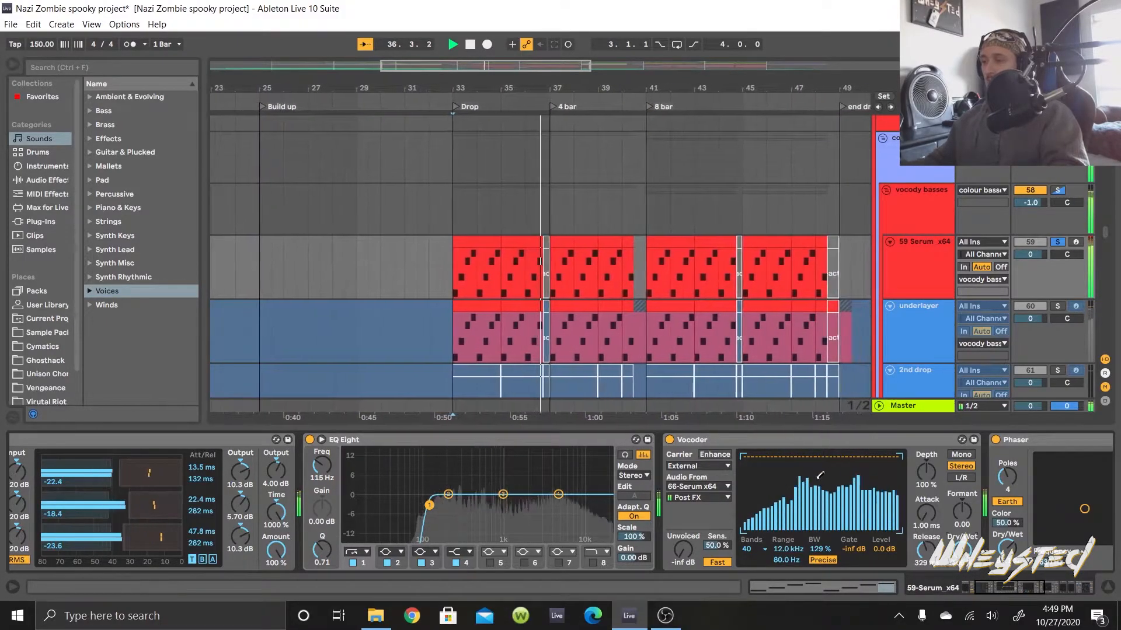
{"action": "key", "text": "space"}
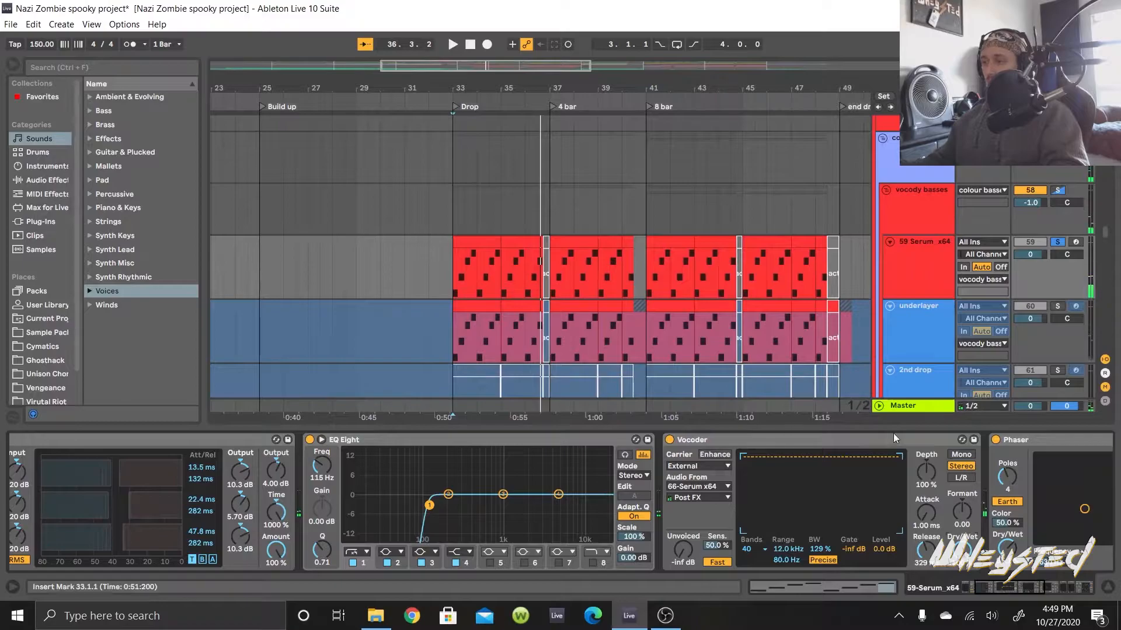
Step: Review the effects following the Vocoder on track 59 Serum and play the soloed underlayer track from bar 33
{"action": "scroll", "coordinate": [943, 491], "scroll_direction": "down", "scroll_amount": 10}
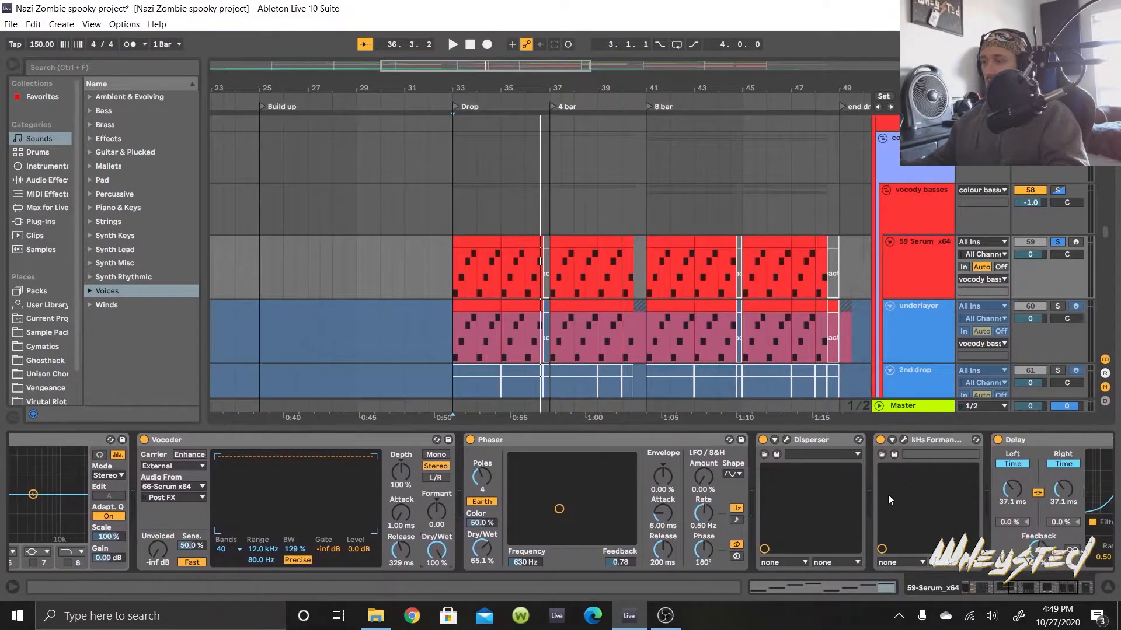
{"action": "scroll", "coordinate": [875, 496], "scroll_direction": "down", "scroll_amount": 5}
{"action": "scroll", "coordinate": [746, 265], "scroll_direction": "down", "scroll_amount": 3}
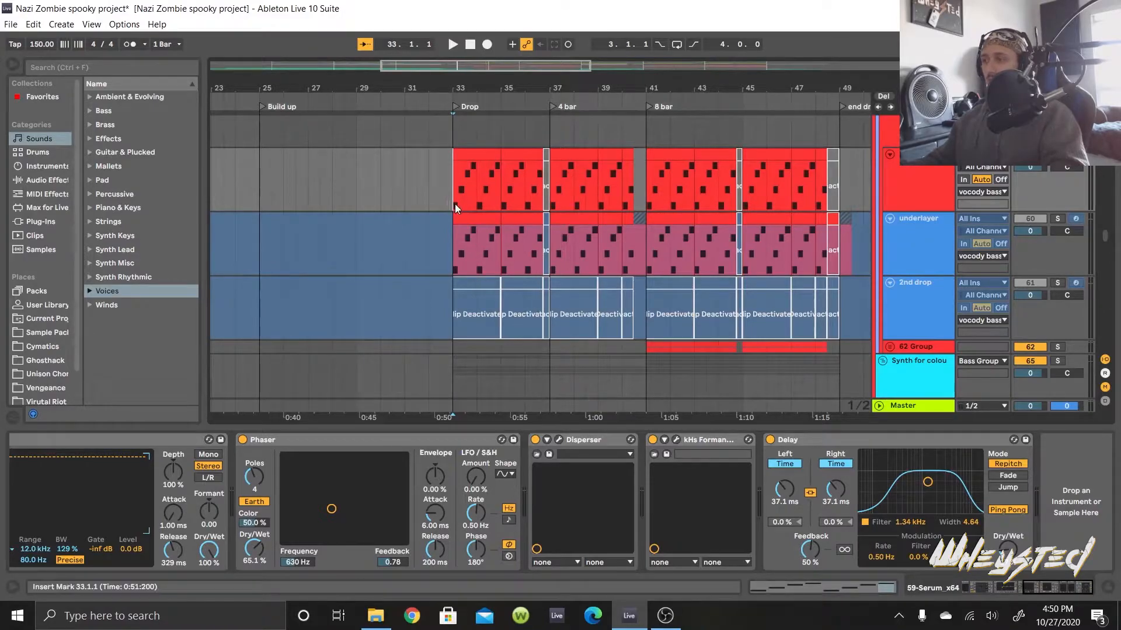
{"action": "left_click", "coordinate": [455, 254]}
{"action": "key", "text": "space"}
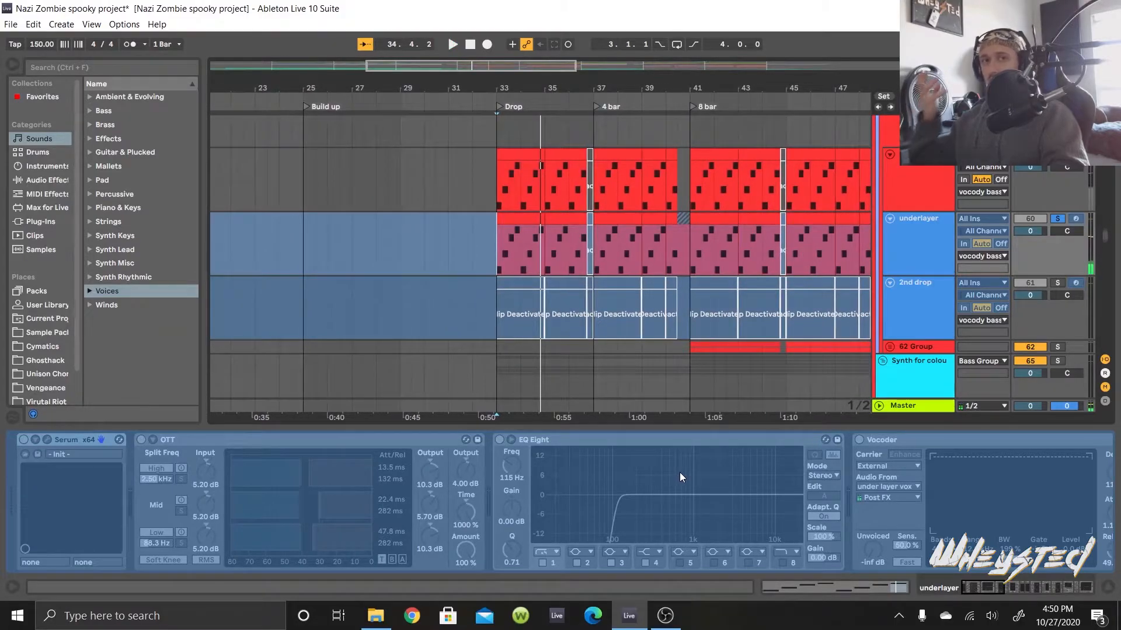
Step: Unfold the 62 Group inside vocody basses and play its soloed hi boi tracks from bar 41
{"action": "scroll", "coordinate": [717, 360], "scroll_direction": "down", "scroll_amount": 4}
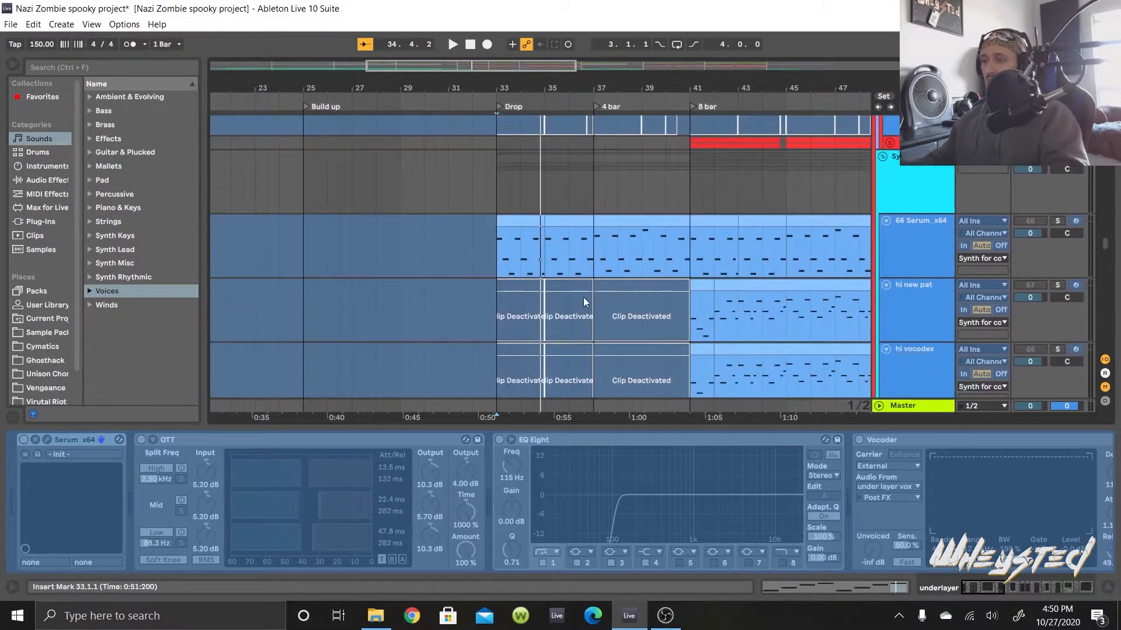
{"action": "scroll", "coordinate": [583, 300], "scroll_direction": "up", "scroll_amount": 8}
{"action": "scroll", "coordinate": [583, 293], "scroll_direction": "down", "scroll_amount": 6}
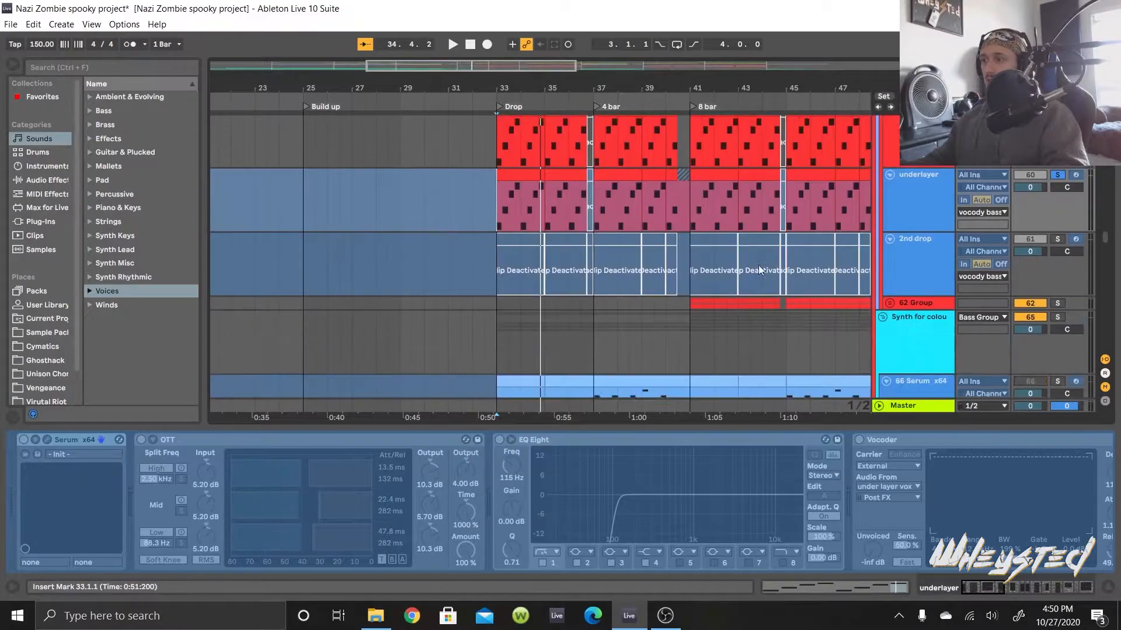
{"action": "left_click", "coordinate": [890, 290]}
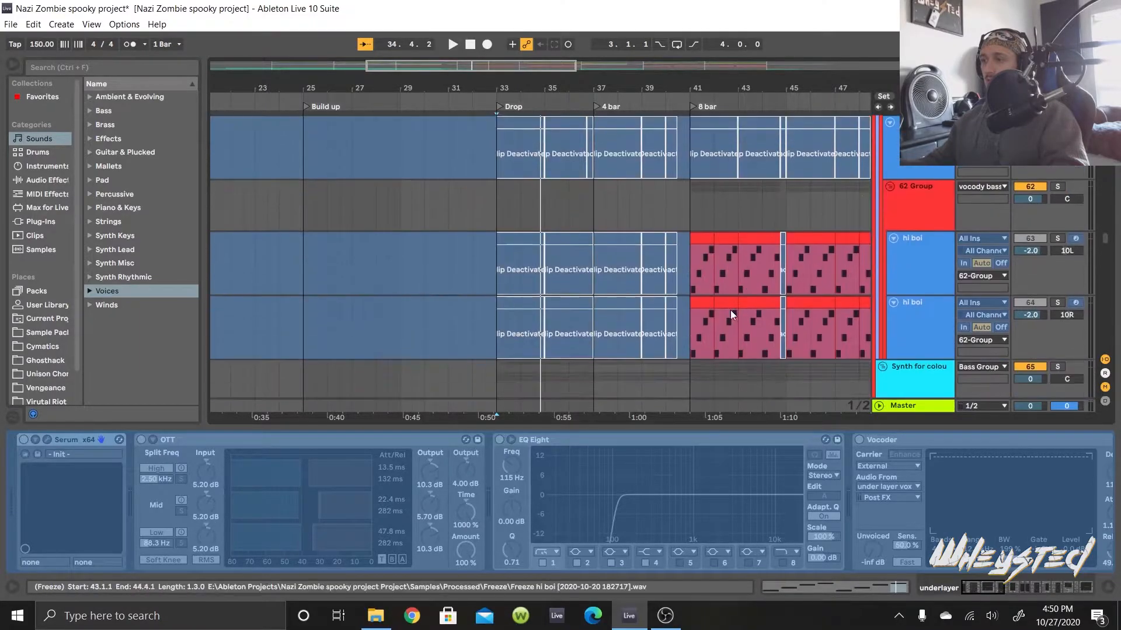
{"action": "left_click", "coordinate": [928, 213]}
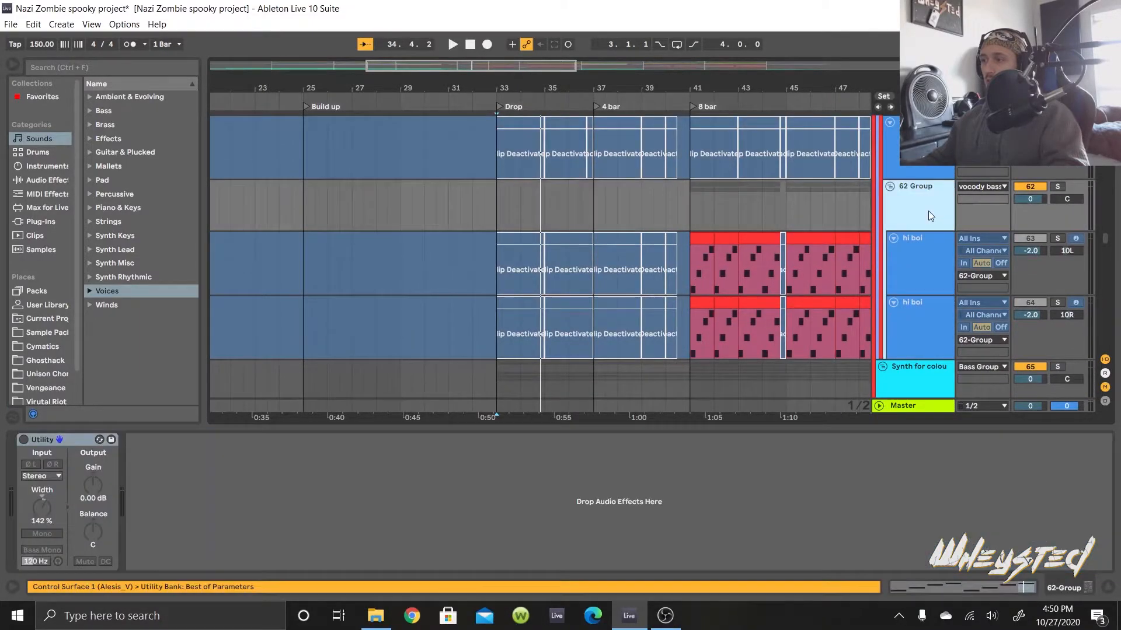
{"action": "left_click", "coordinate": [693, 279]}
{"action": "key", "text": "space"}
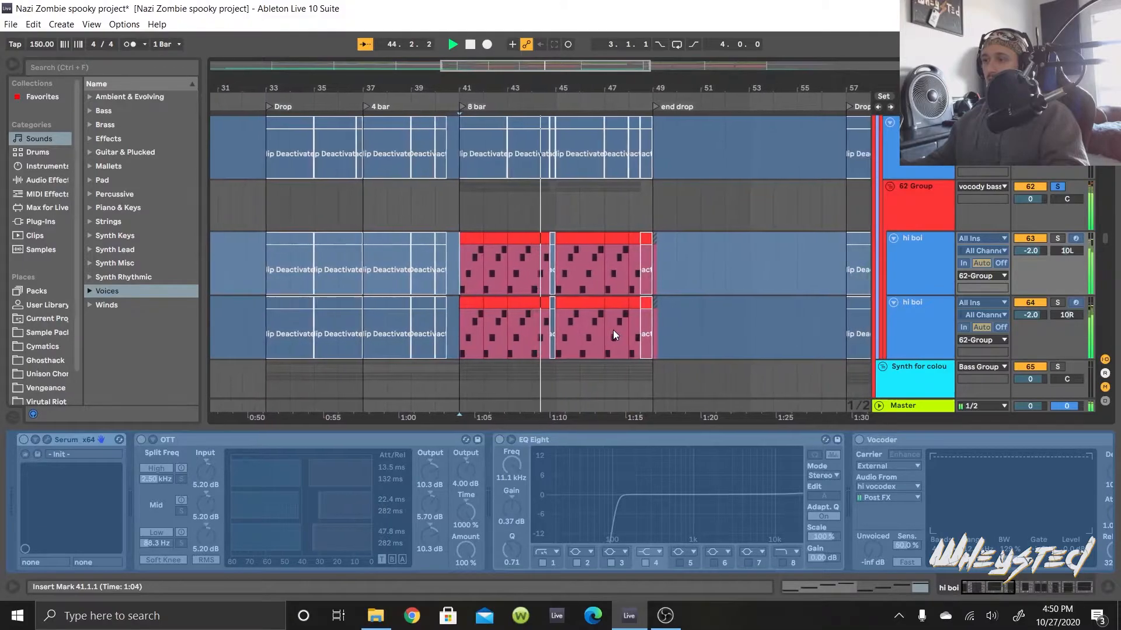
{"action": "key", "text": "space"}
Step: Examine the hi boi track's effects chain through to its last EQ Eight, and the Utility on the 62 Group
{"action": "left_click_drag", "start_coordinate": [613, 330], "coordinate": [1116, 252]}
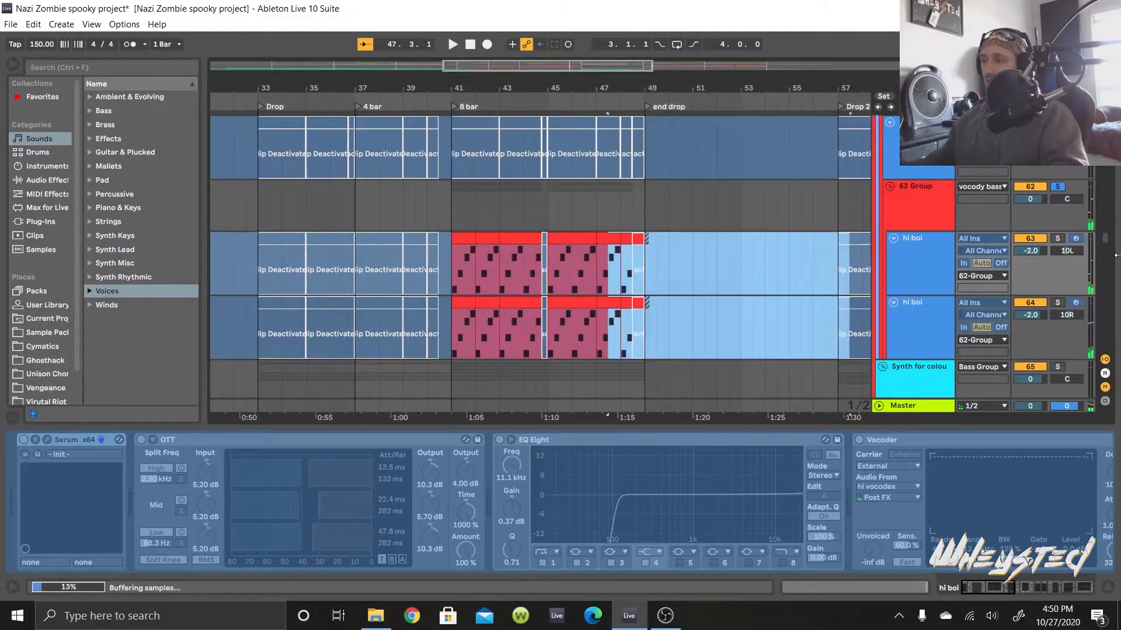
{"action": "left_click", "coordinate": [777, 275]}
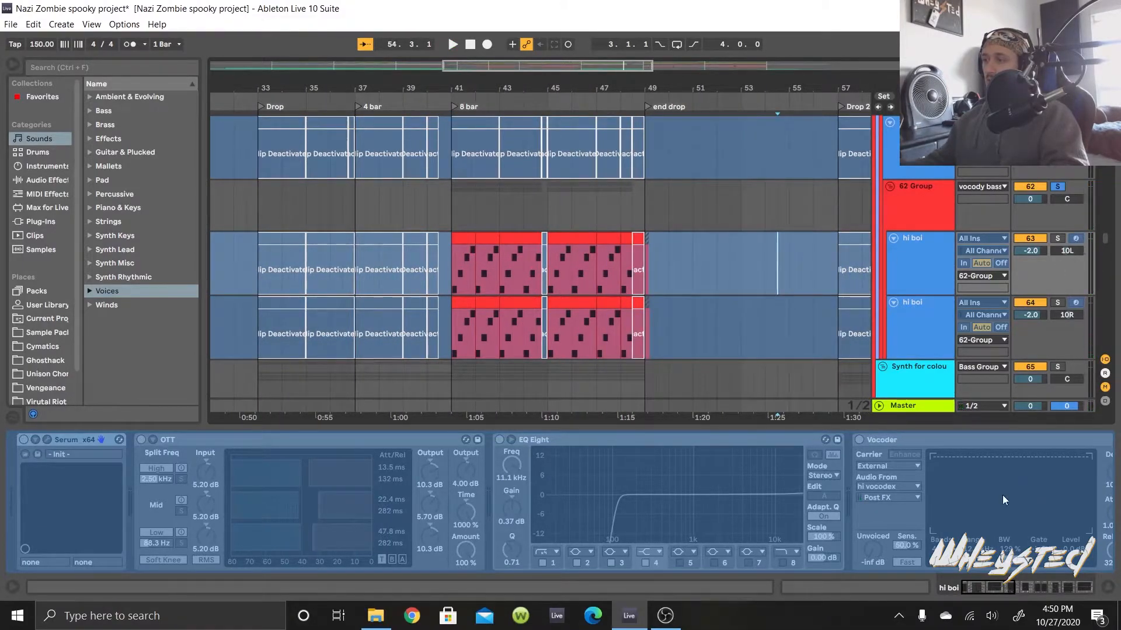
{"action": "scroll", "coordinate": [987, 513], "scroll_direction": "right", "scroll_amount": 15}
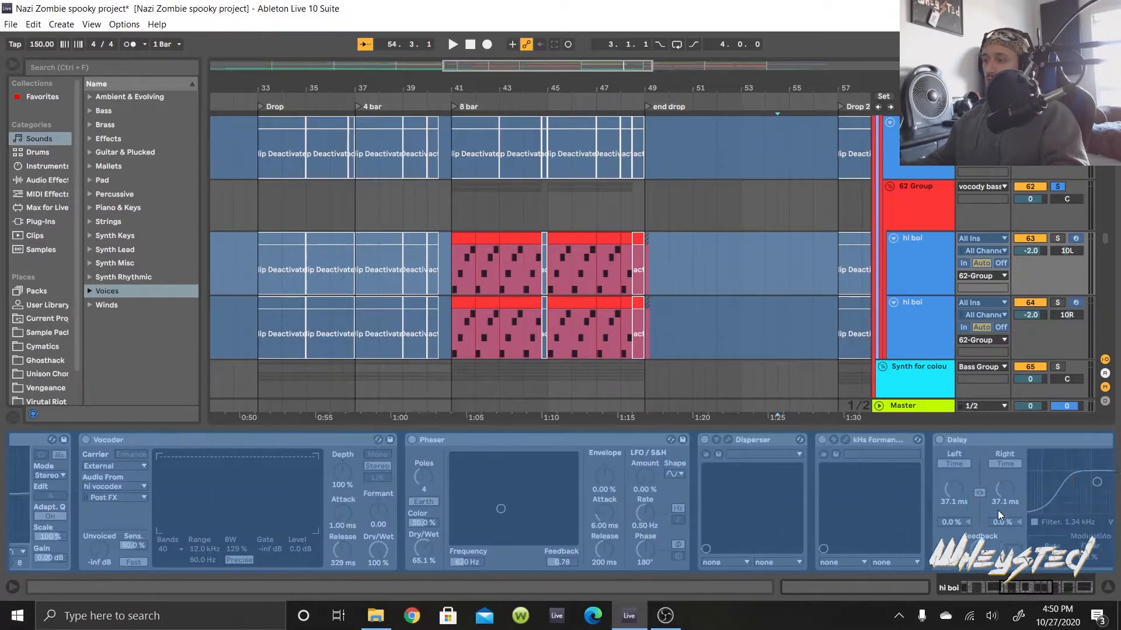
{"action": "scroll", "coordinate": [997, 510], "scroll_direction": "right", "scroll_amount": 15}
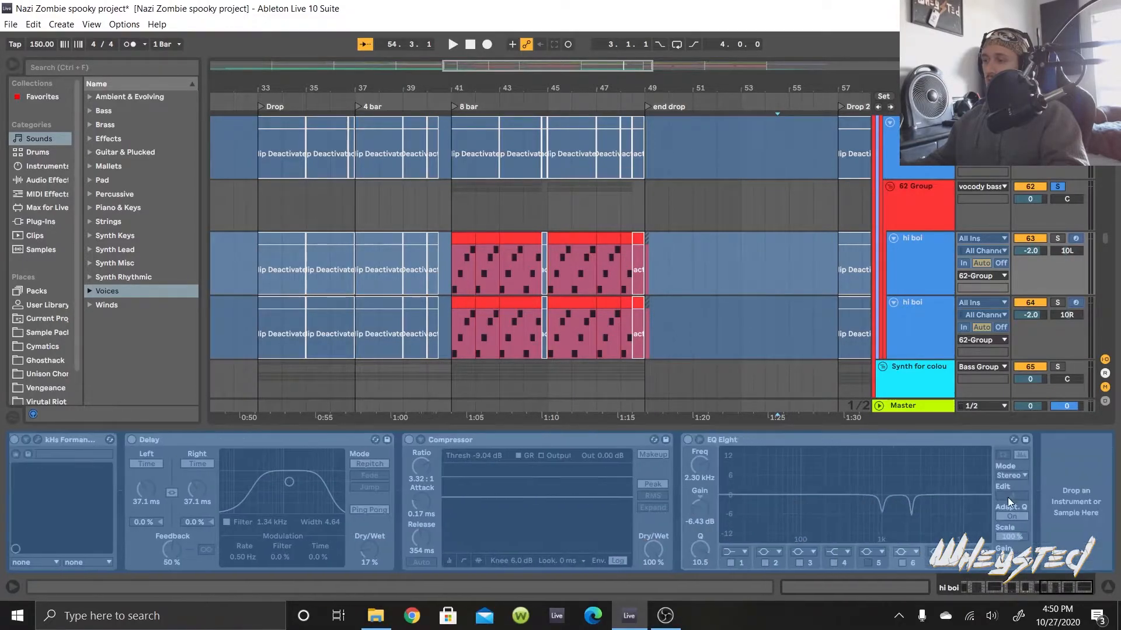
{"action": "left_click", "coordinate": [946, 212]}
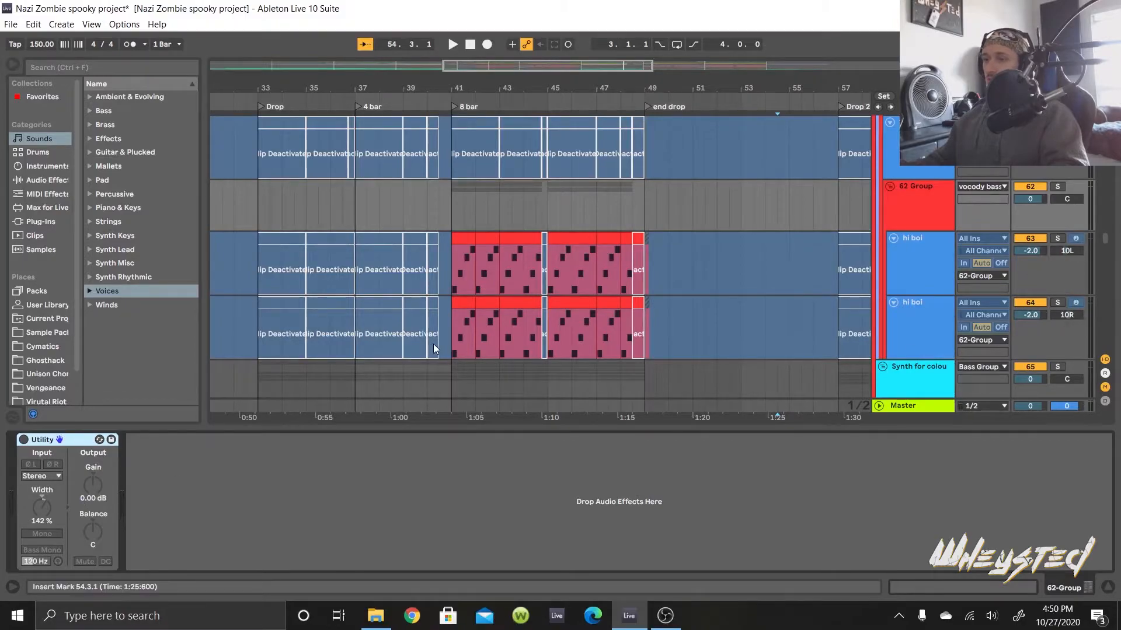
Step: Fold the vocody basses group and the enclosing colour basses group
{"action": "scroll", "coordinate": [618, 261], "scroll_direction": "left", "scroll_amount": 3}
{"action": "scroll", "coordinate": [856, 286], "scroll_direction": "up", "scroll_amount": 5}
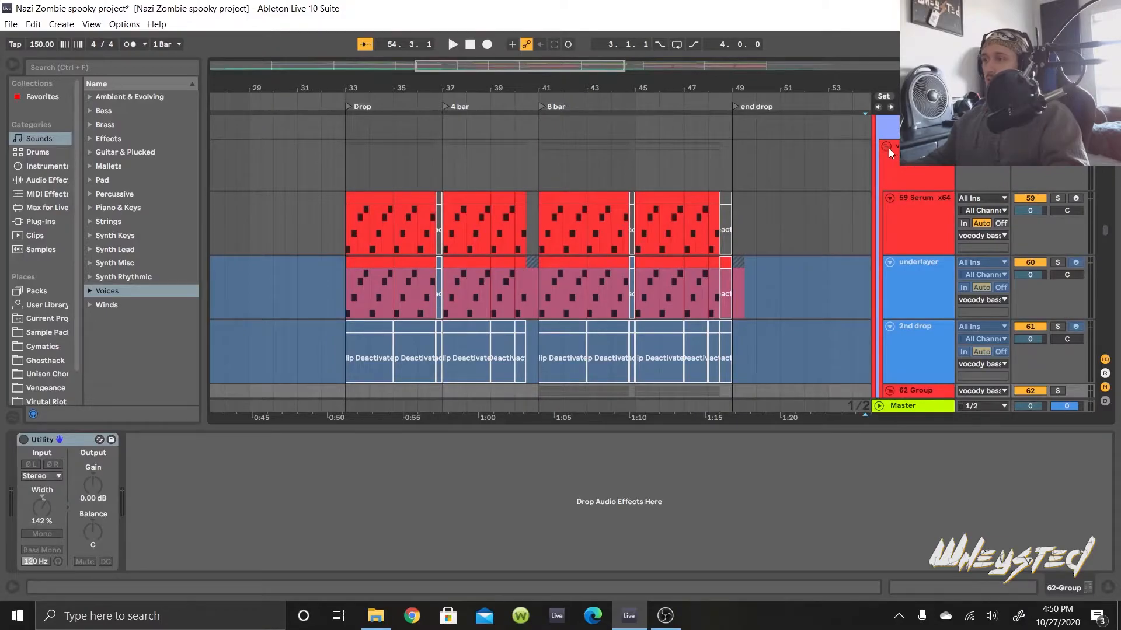
{"action": "left_click", "coordinate": [887, 149]}
{"action": "left_click", "coordinate": [886, 221]}
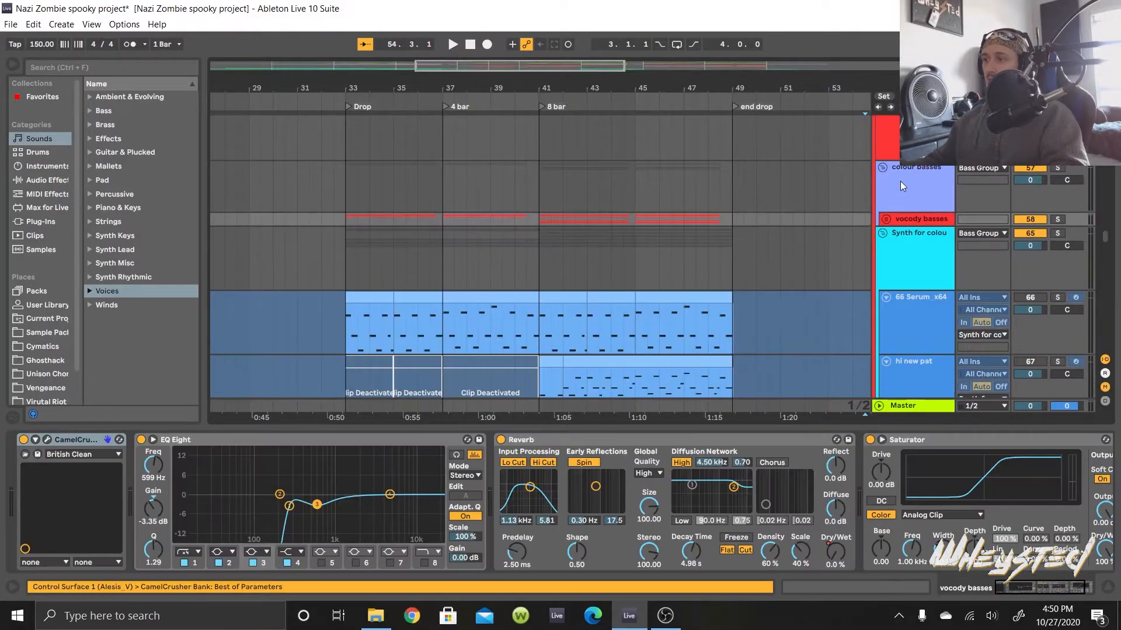
{"action": "left_click", "coordinate": [881, 167]}
Step: Highlight bars 41 to 49 on the hi vocodex track and fold the Synth for colour group
{"action": "scroll", "coordinate": [589, 262], "scroll_direction": "down", "scroll_amount": 5}
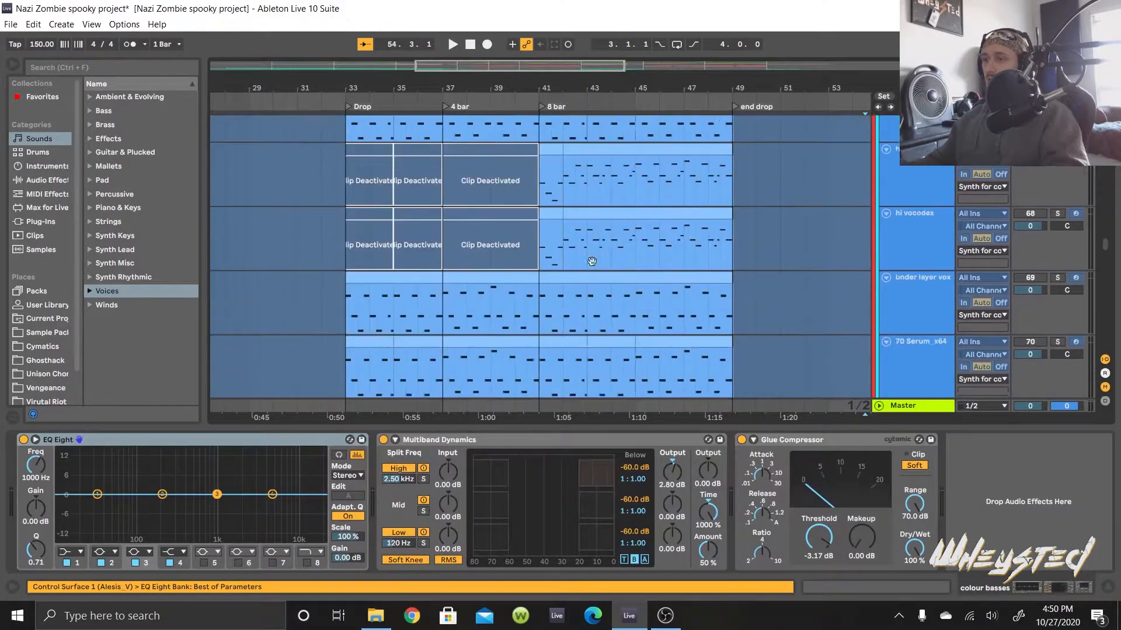
{"action": "scroll", "coordinate": [584, 251], "scroll_direction": "up", "scroll_amount": 2}
{"action": "left_click_drag", "start_coordinate": [543, 209], "coordinate": [730, 260]}
{"action": "scroll", "coordinate": [616, 275], "scroll_direction": "down", "scroll_amount": 4}
{"action": "scroll", "coordinate": [616, 274], "scroll_direction": "up", "scroll_amount": 10}
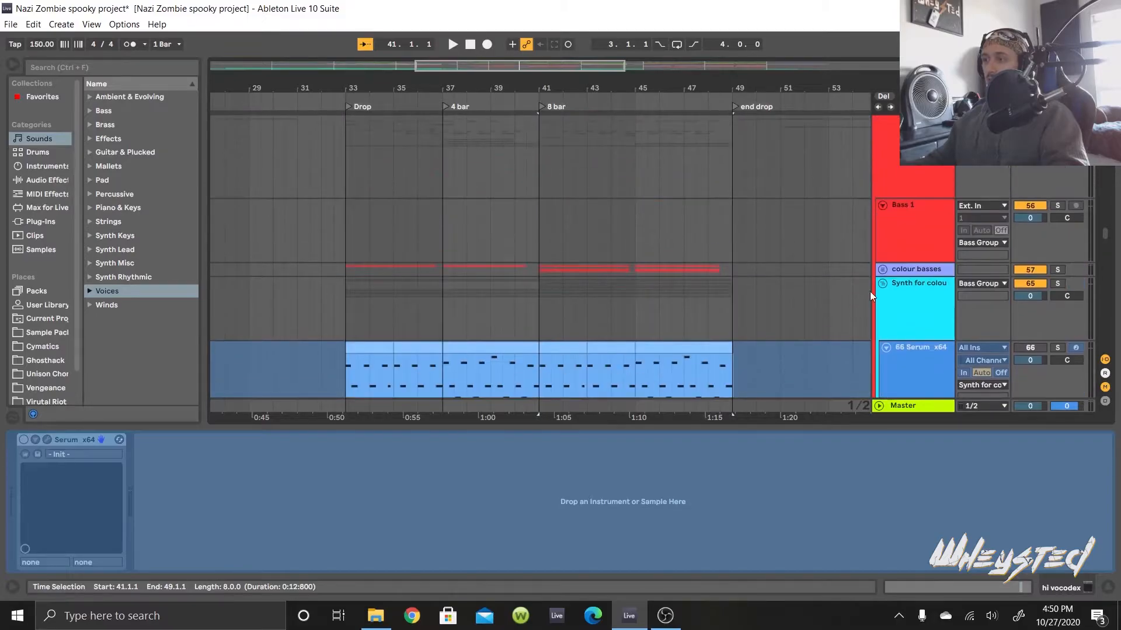
{"action": "left_click", "coordinate": [886, 282]}
Step: Play the soloed fx saws track from bar 33
{"action": "scroll", "coordinate": [590, 293], "scroll_direction": "down", "scroll_amount": 2}
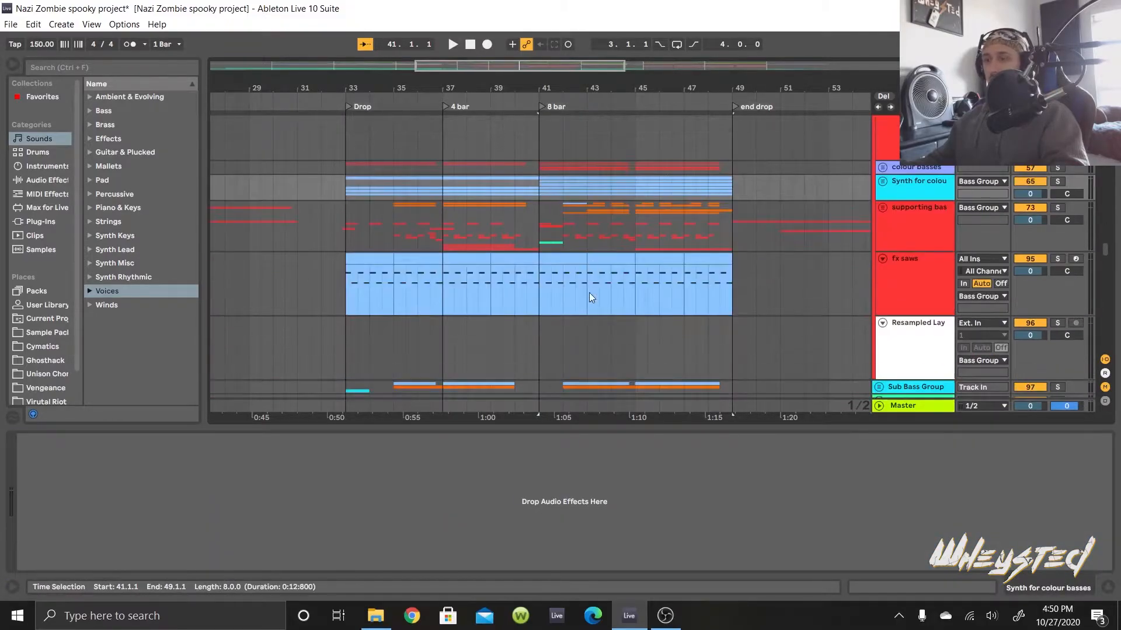
{"action": "left_click", "coordinate": [346, 290]}
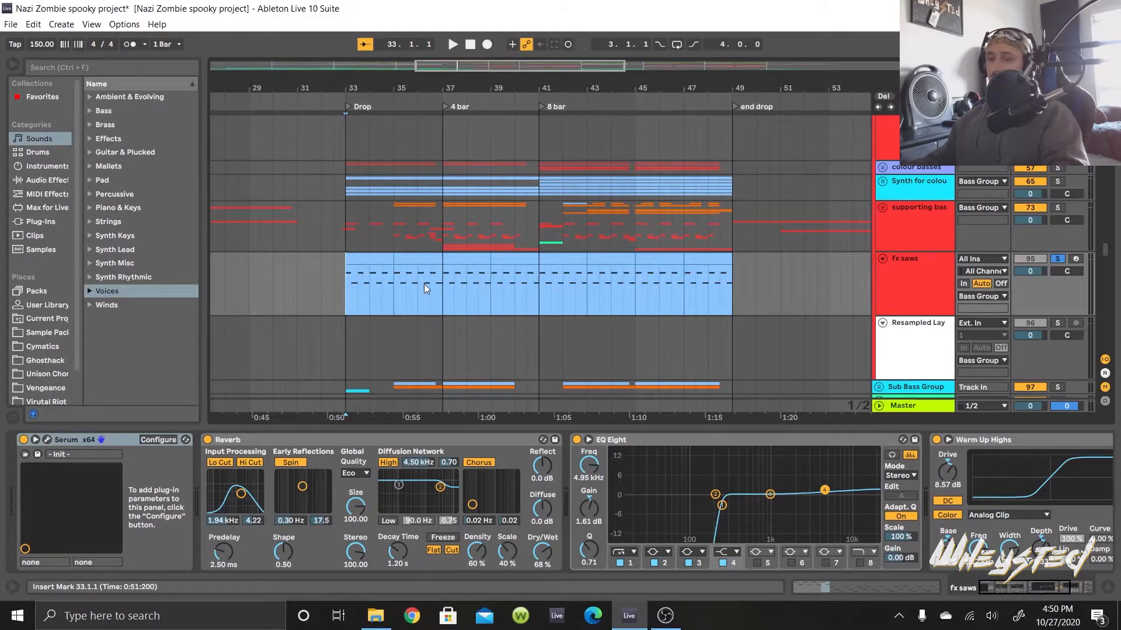
{"action": "key", "text": "space"}
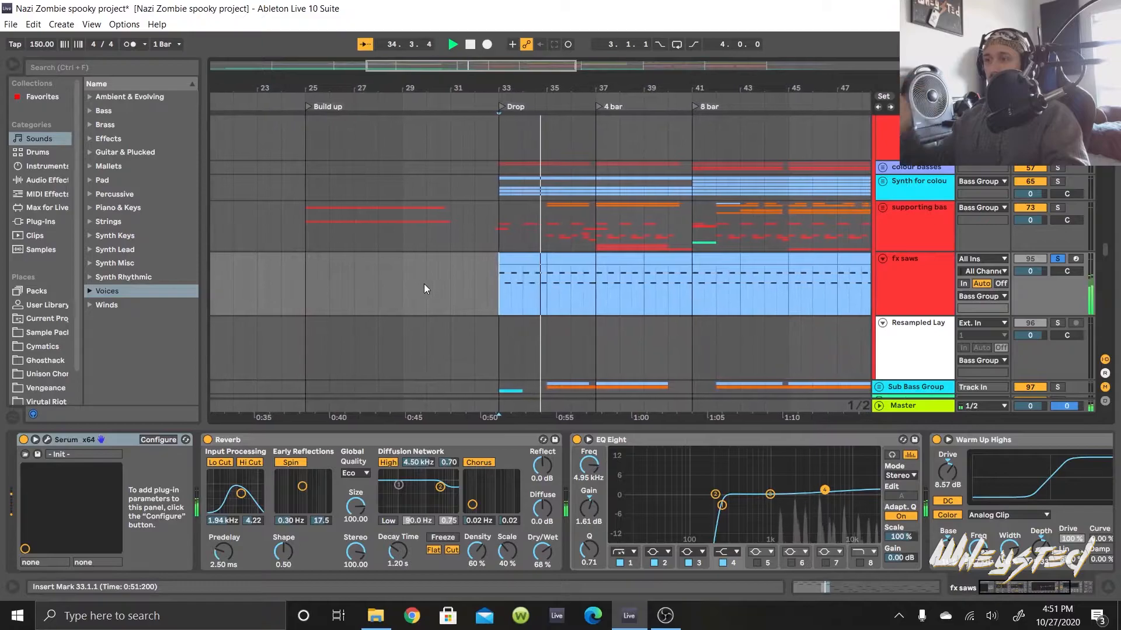
{"action": "key", "text": "space"}
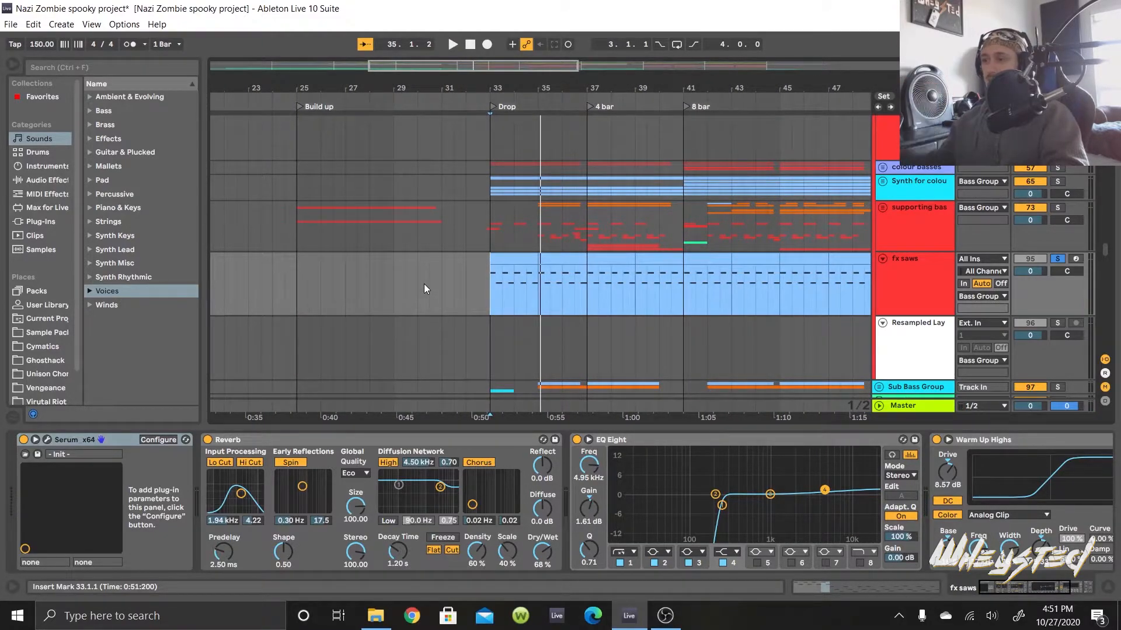
Step: Unfold the supporting basses group and play its soloed main bass track 75 from bar 35
{"action": "left_click", "coordinate": [881, 221]}
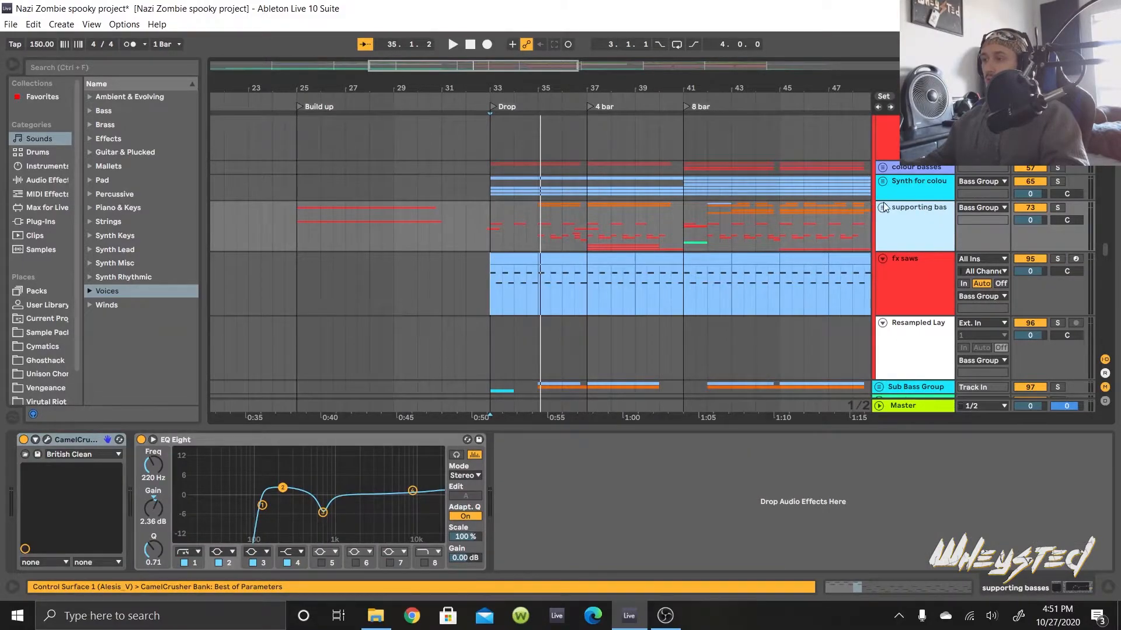
{"action": "left_click", "coordinate": [882, 207]}
{"action": "scroll", "coordinate": [700, 290], "scroll_direction": "down", "scroll_amount": 2}
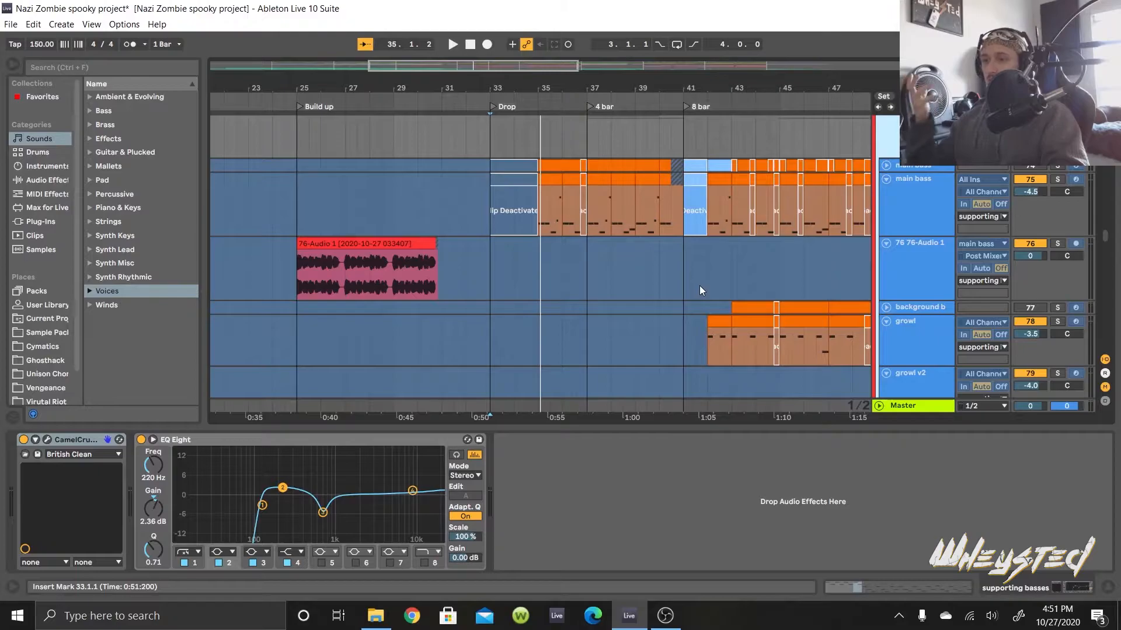
{"action": "scroll", "coordinate": [615, 260], "scroll_direction": "up", "scroll_amount": 2}
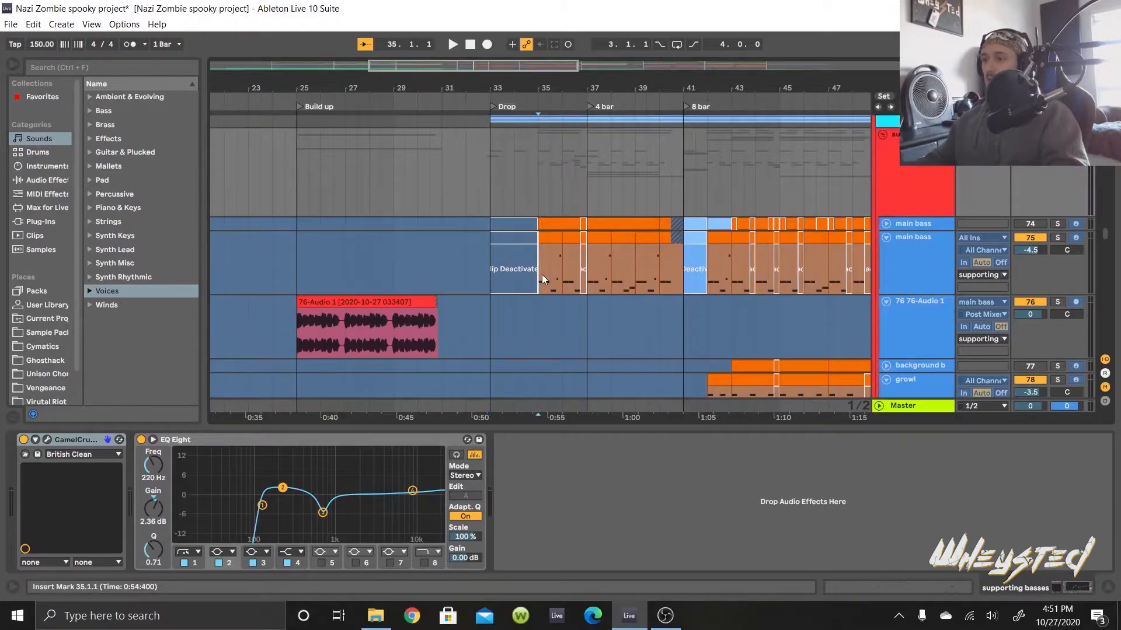
{"action": "left_click", "coordinate": [542, 279]}
{"action": "key", "text": "space"}
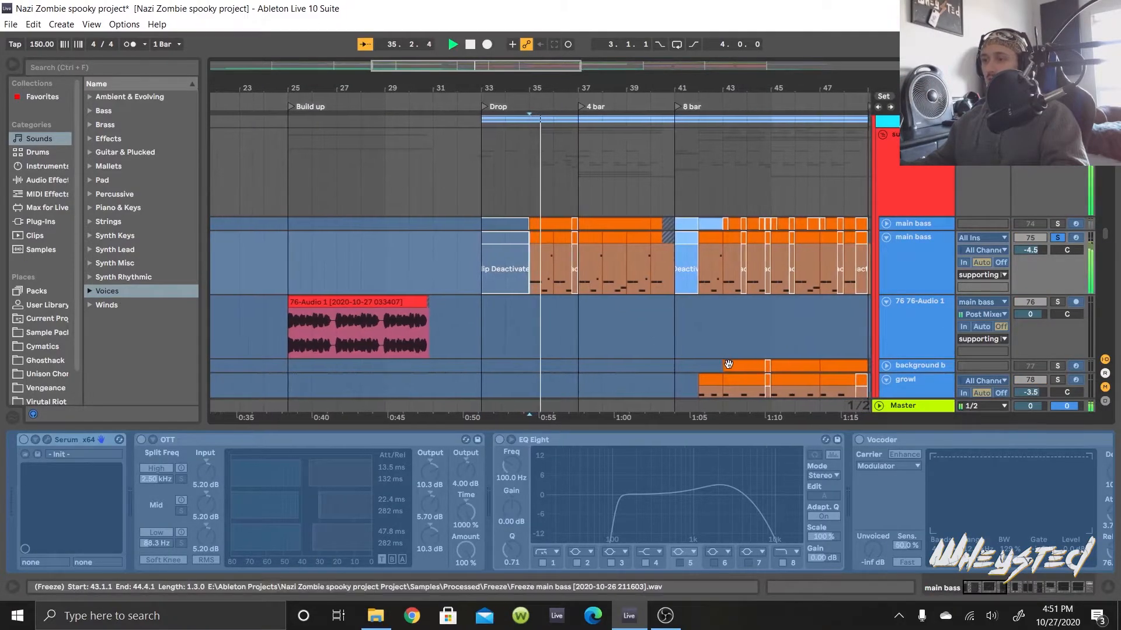
Step: Stop the main bass playback, then solo the MNBOY_KNINE bass loop track 83 and play it from bar 33
{"action": "key", "text": "space"}
{"action": "left_click", "coordinate": [929, 515]}
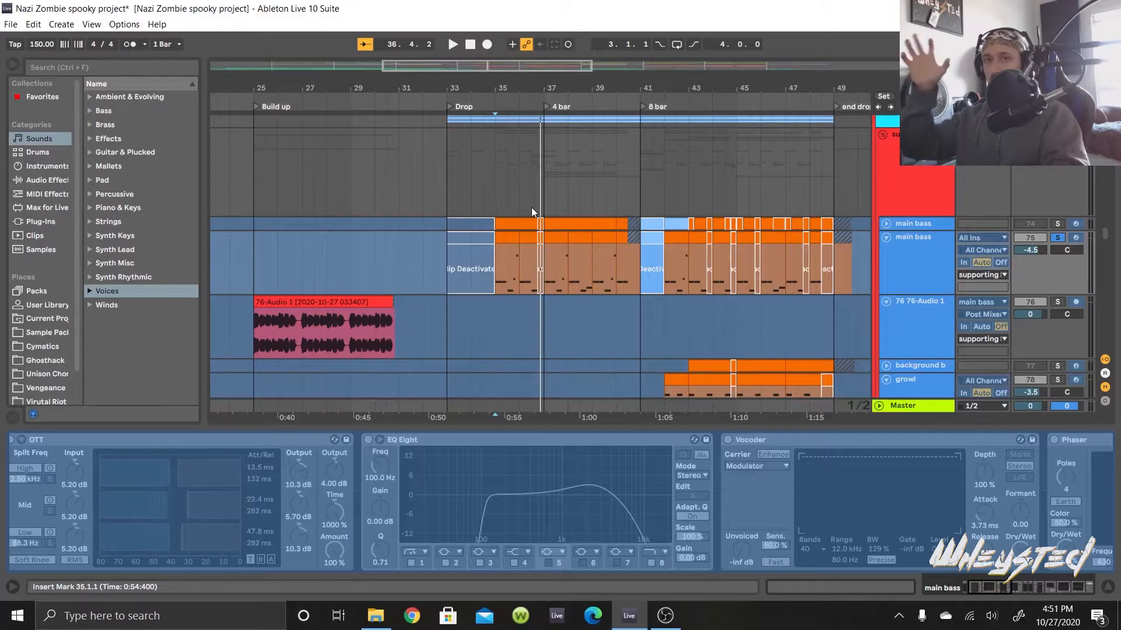
{"action": "scroll", "coordinate": [576, 236], "scroll_direction": "down", "scroll_amount": 5}
{"action": "scroll", "coordinate": [587, 230], "scroll_direction": "up", "scroll_amount": 1}
{"action": "scroll", "coordinate": [568, 257], "scroll_direction": "down", "scroll_amount": 1}
{"action": "scroll", "coordinate": [567, 259], "scroll_direction": "down", "scroll_amount": 5}
{"action": "left_click", "coordinate": [453, 205]}
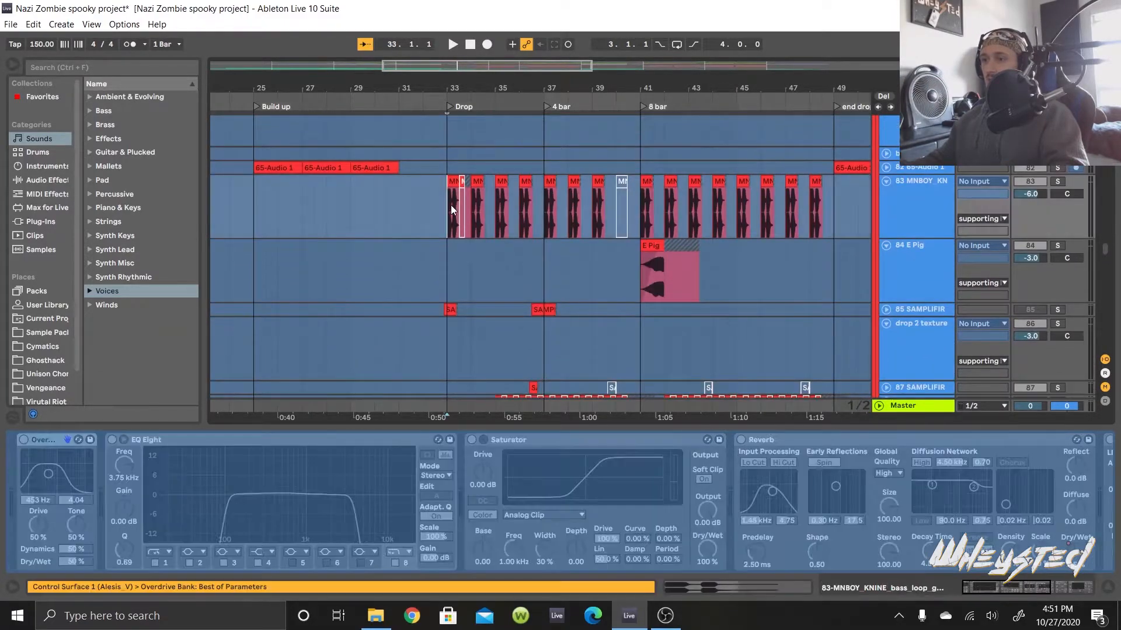
{"action": "key", "text": "s"}
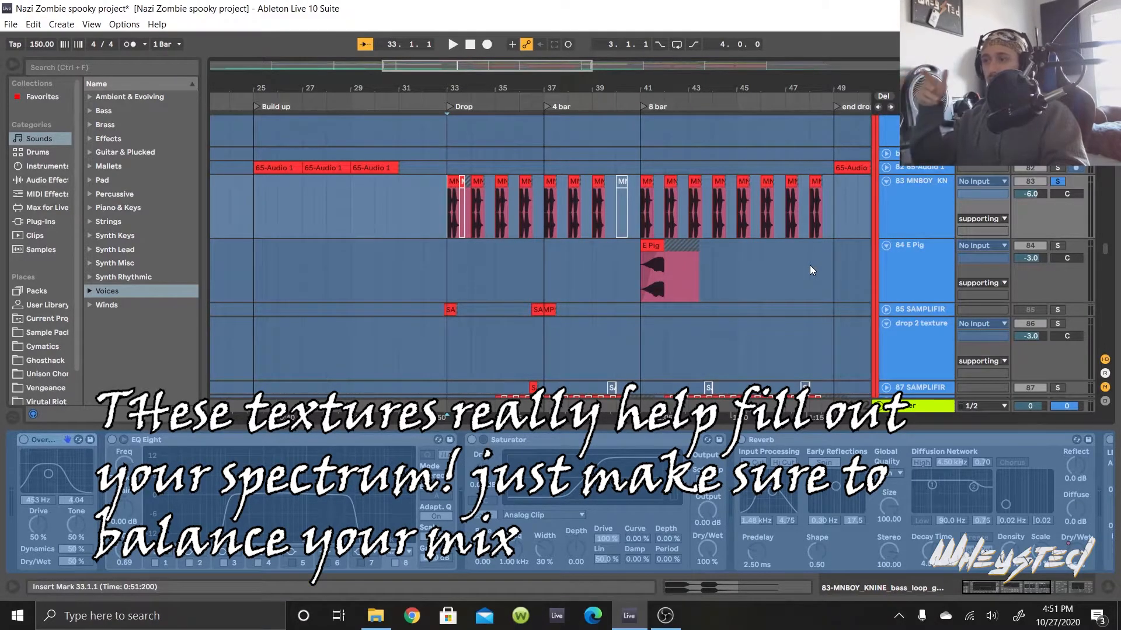
{"action": "key", "text": "space"}
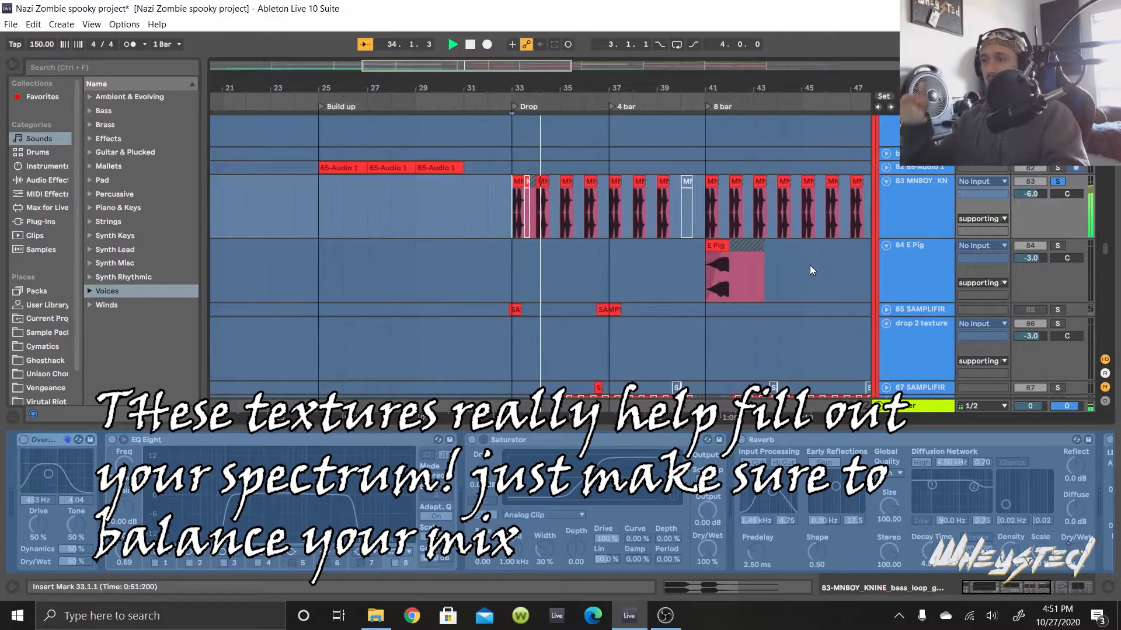
{"action": "key", "text": "space"}
Step: Solo the SAMPLIFIRE tracks 87 to 89 together with the Dm Blender track 90 and play them from bar 35
{"action": "scroll", "coordinate": [770, 292], "scroll_direction": "down", "scroll_amount": 3}
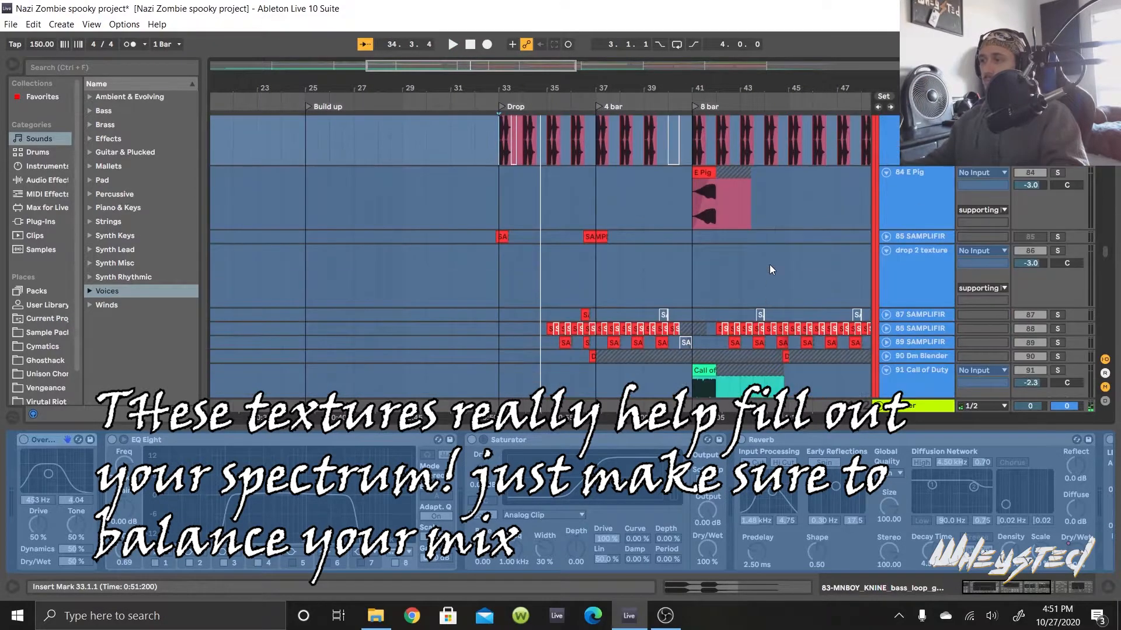
{"action": "scroll", "coordinate": [673, 146], "scroll_direction": "down", "scroll_amount": 2}
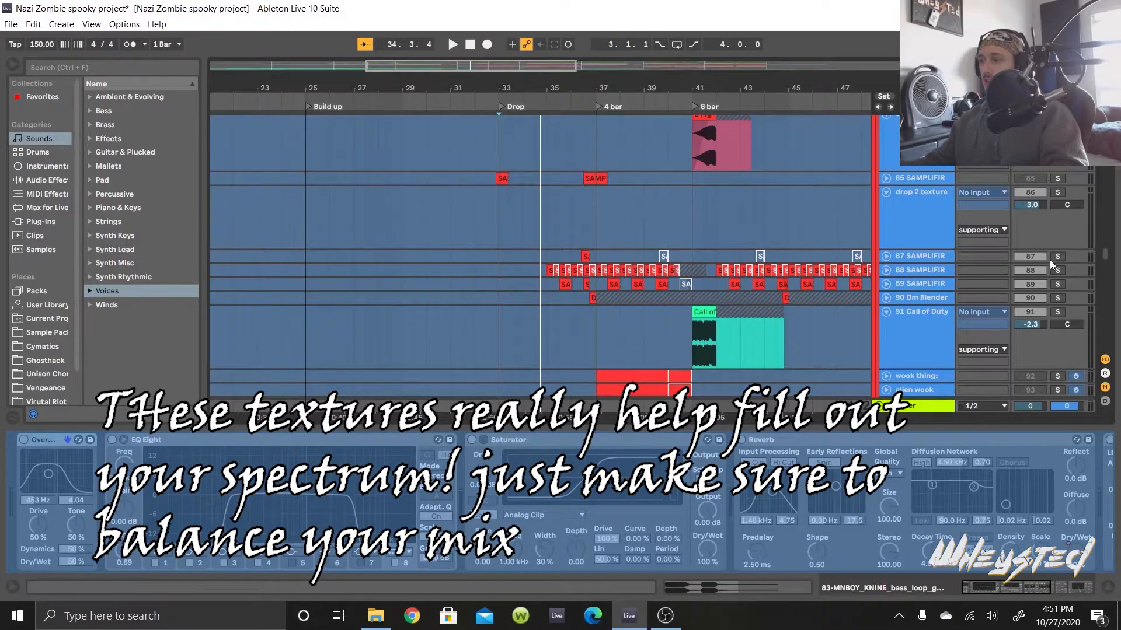
{"action": "scroll", "coordinate": [1051, 262], "scroll_direction": "up", "scroll_amount": 4}
{"action": "scroll", "coordinate": [992, 245], "scroll_direction": "down", "scroll_amount": 4}
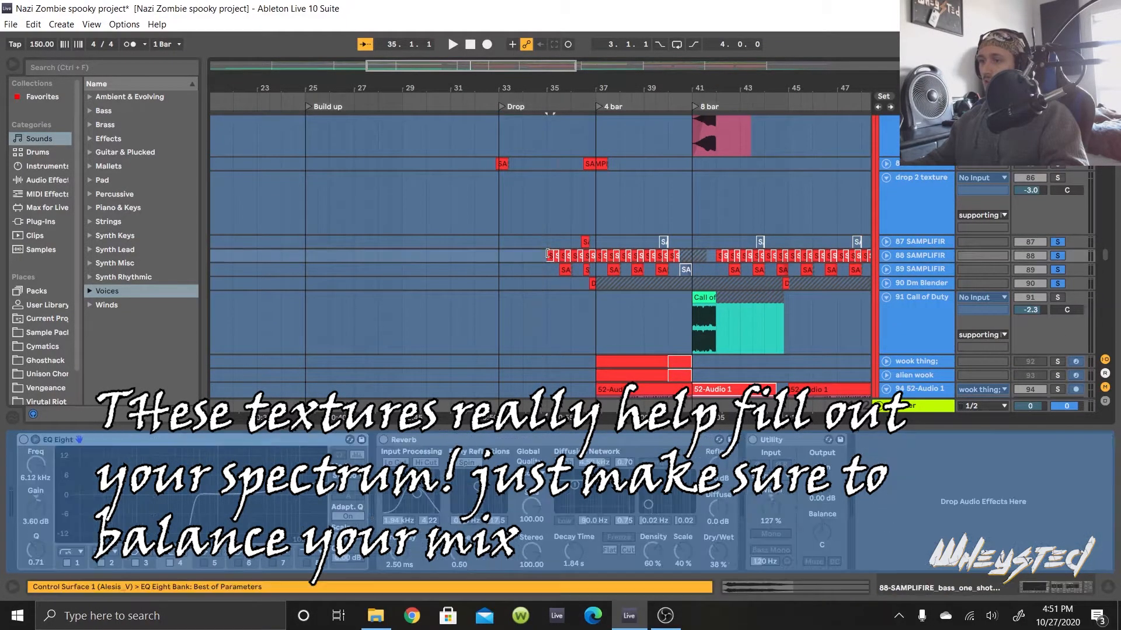
{"action": "left_click", "coordinate": [544, 245]}
{"action": "key", "text": "space"}
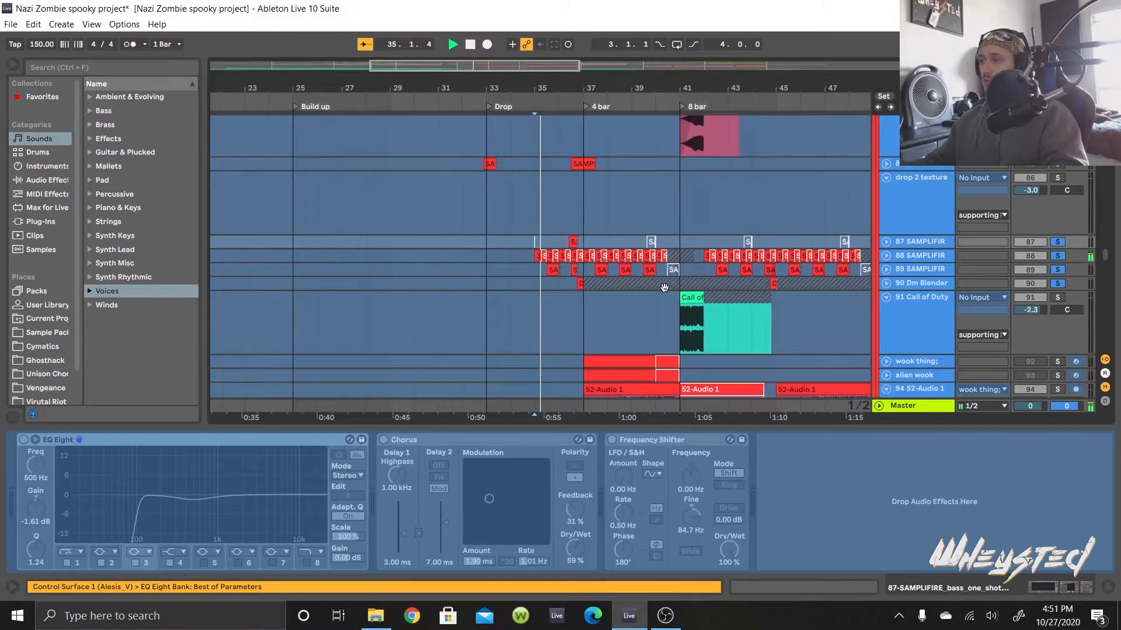
{"action": "left_click", "coordinate": [549, 307]}
{"action": "scroll", "coordinate": [554, 298], "scroll_direction": "down", "scroll_amount": 4}
{"action": "scroll", "coordinate": [607, 268], "scroll_direction": "up", "scroll_amount": 5}
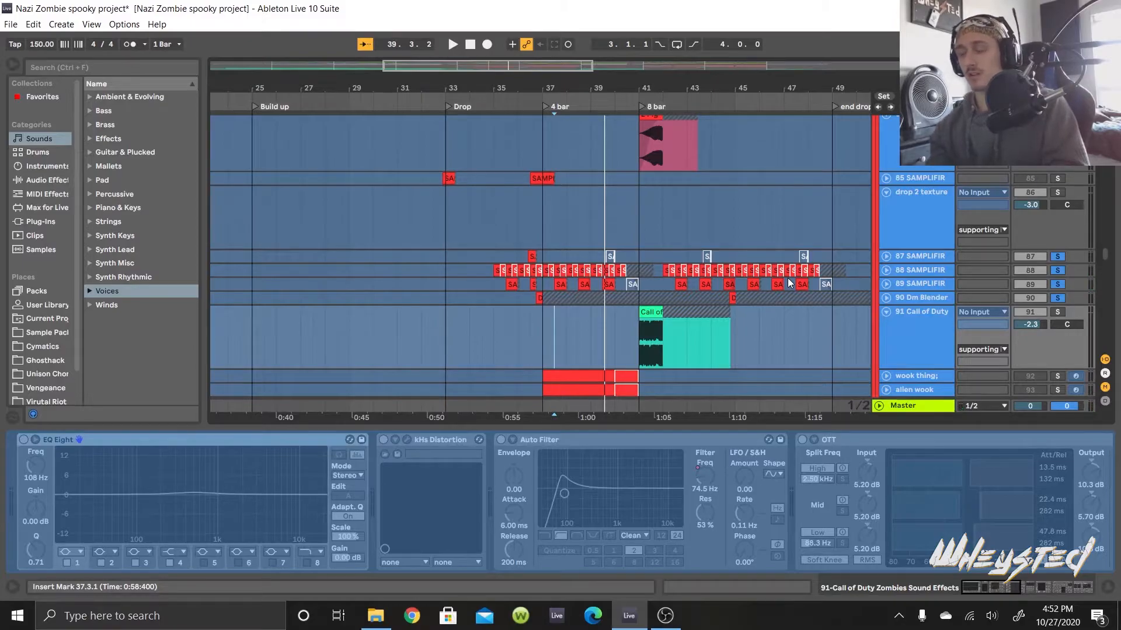
Step: Play the soloed 52-Audio 1 track 94 from bar 37
{"action": "scroll", "coordinate": [559, 338], "scroll_direction": "down", "scroll_amount": 6}
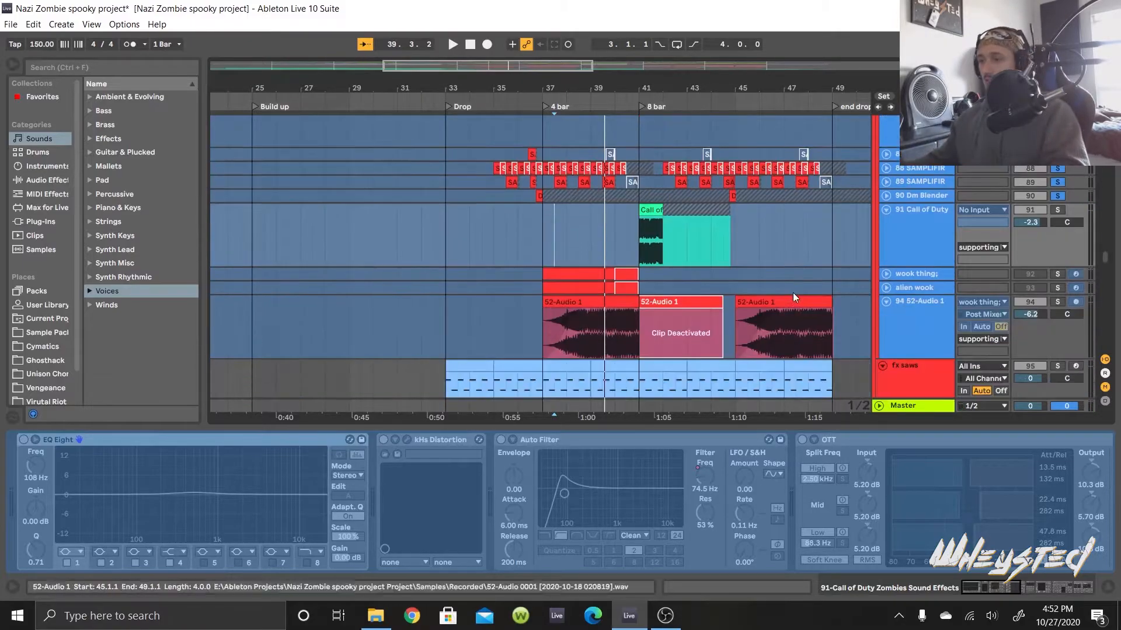
{"action": "left_click", "coordinate": [544, 268]}
{"action": "key", "text": "space"}
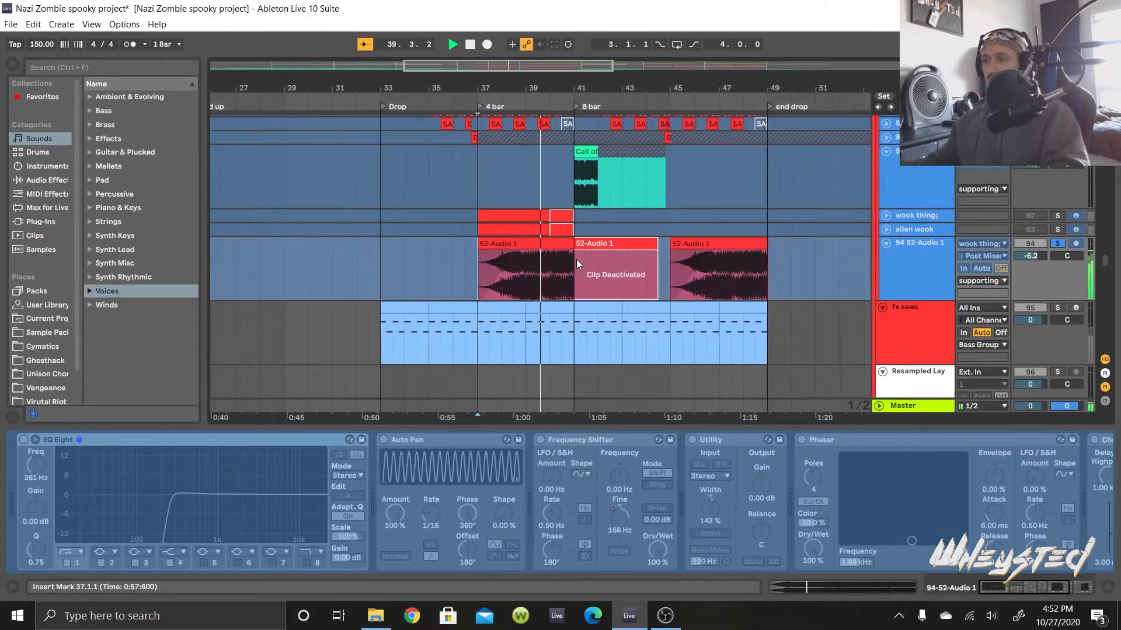
{"action": "key", "text": "space"}
Step: Solo the Call of Duty sound effects track 91 and play it from bar 41
{"action": "scroll", "coordinate": [576, 259], "scroll_direction": "up", "scroll_amount": 3}
{"action": "scroll", "coordinate": [576, 258], "scroll_direction": "up", "scroll_amount": 5}
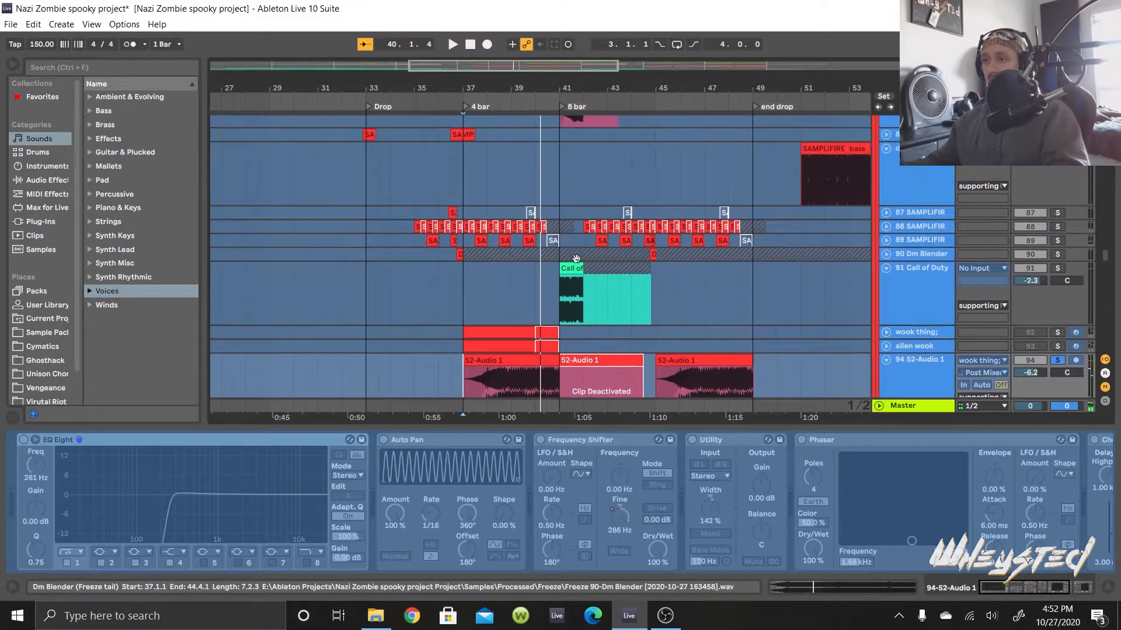
{"action": "scroll", "coordinate": [576, 258], "scroll_direction": "down", "scroll_amount": 3}
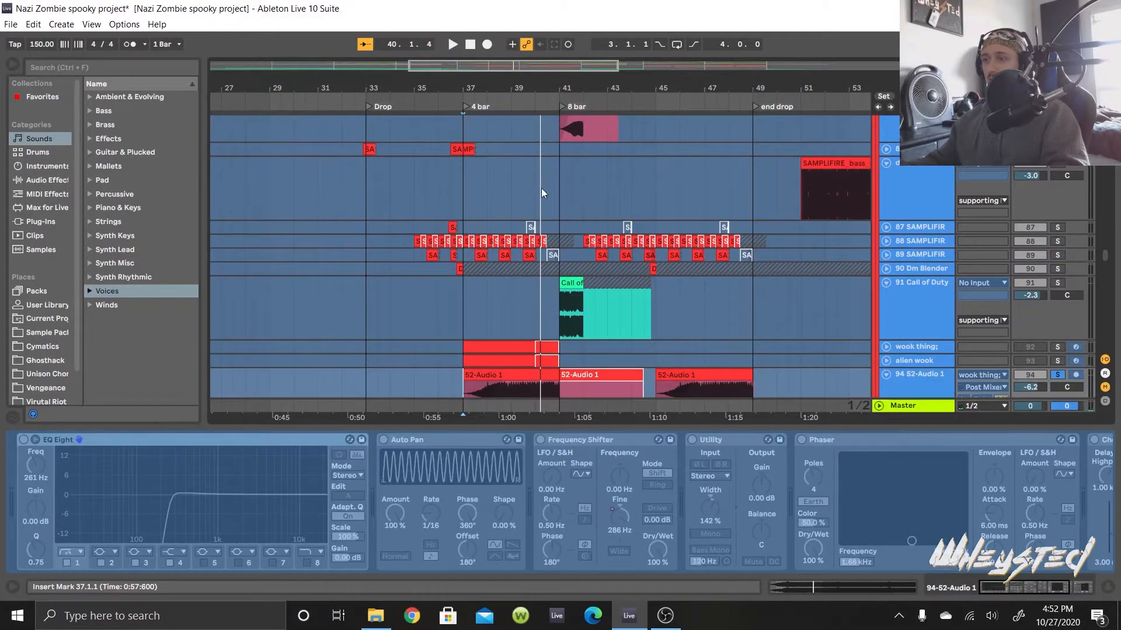
{"action": "scroll", "coordinate": [525, 257], "scroll_direction": "down", "scroll_amount": 3}
{"action": "left_click", "coordinate": [636, 244]}
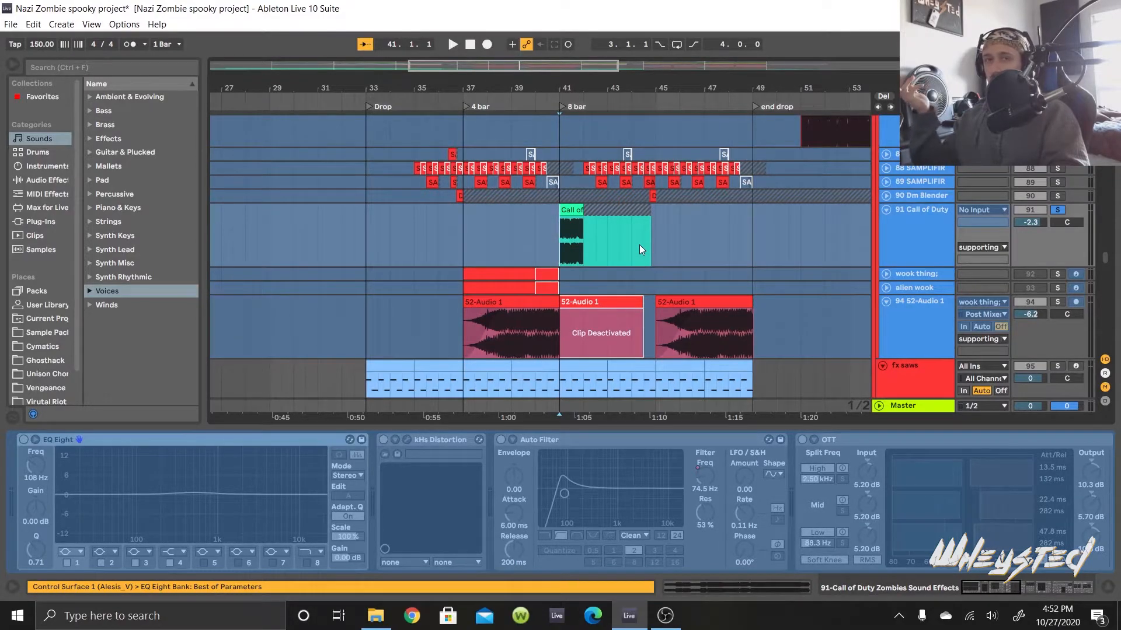
{"action": "key", "text": "space"}
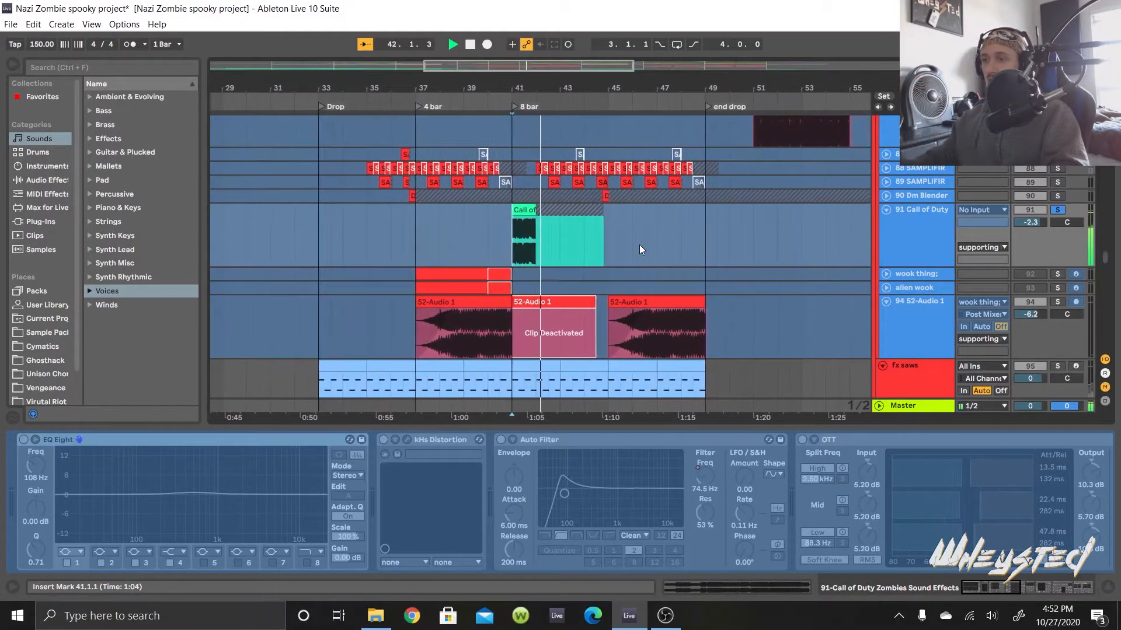
{"action": "key", "text": "space"}
Step: Play the soloed growl track 78 from bar 42, then clear its solo
{"action": "scroll", "coordinate": [589, 245], "scroll_direction": "up", "scroll_amount": 5}
{"action": "scroll", "coordinate": [589, 245], "scroll_direction": "up", "scroll_amount": 10}
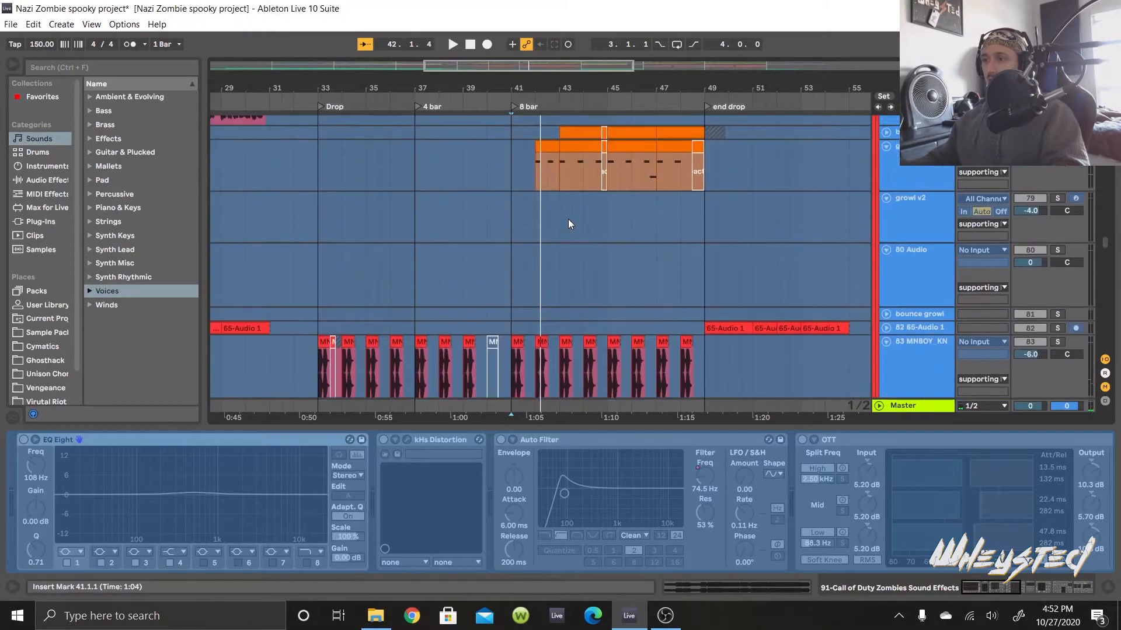
{"action": "scroll", "coordinate": [577, 240], "scroll_direction": "down", "scroll_amount": 3}
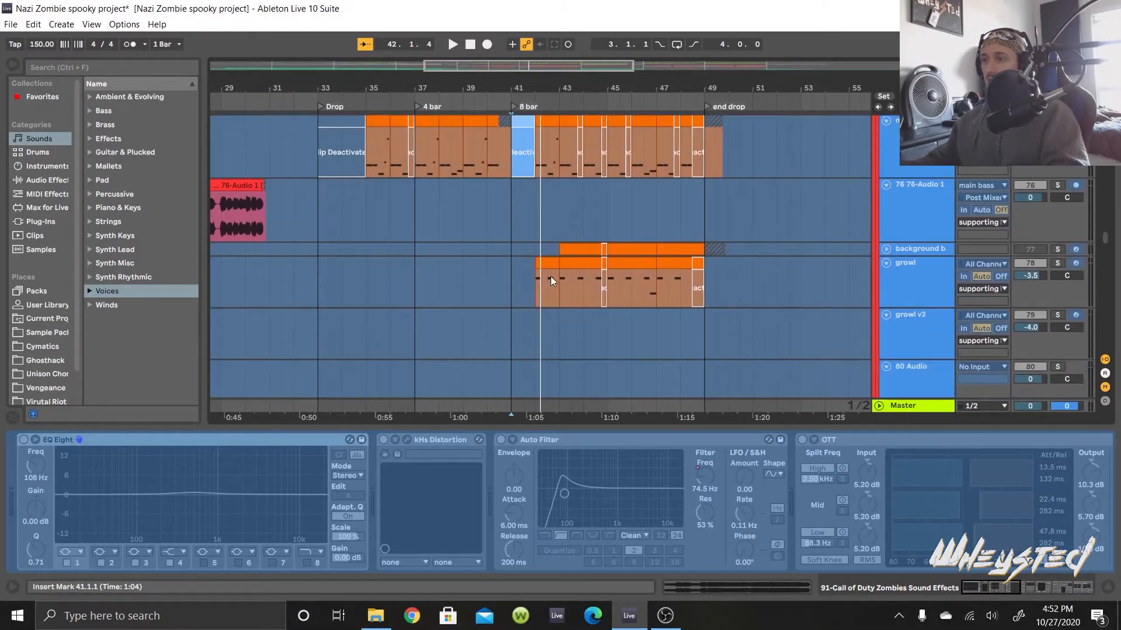
{"action": "left_click", "coordinate": [539, 286]}
{"action": "key", "text": "space"}
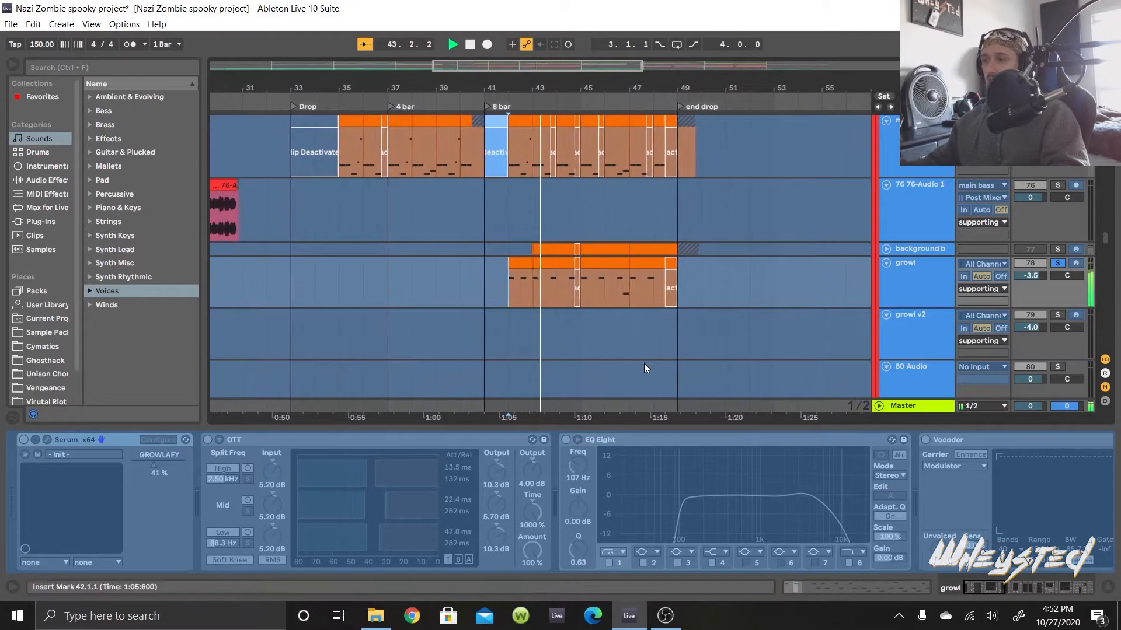
{"action": "key", "text": "space"}
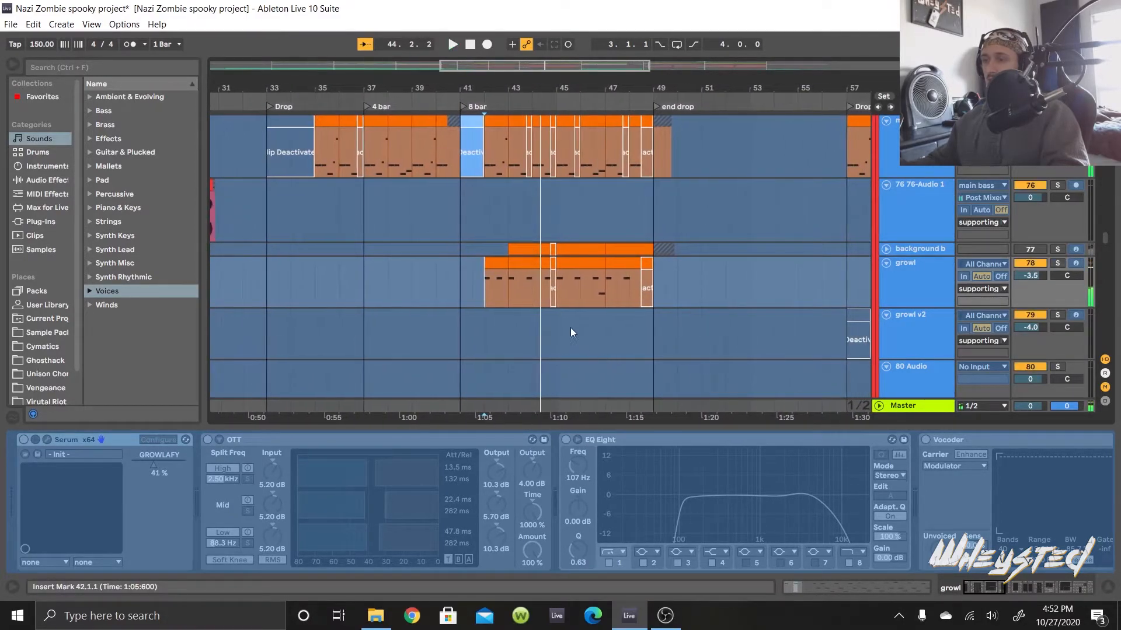
Step: Unfold the Sub Bass Group and examine its sub bass clips from the start of the drop
{"action": "scroll", "coordinate": [555, 286], "scroll_direction": "down", "scroll_amount": 3}
{"action": "scroll", "coordinate": [549, 275], "scroll_direction": "down", "scroll_amount": 10}
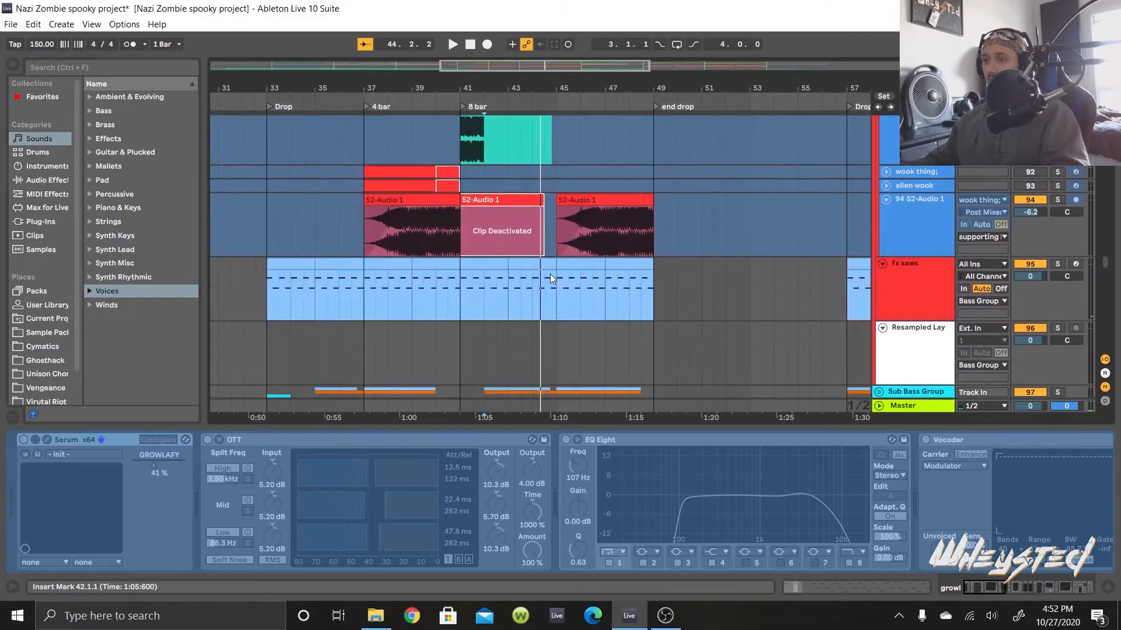
{"action": "left_click", "coordinate": [877, 291]}
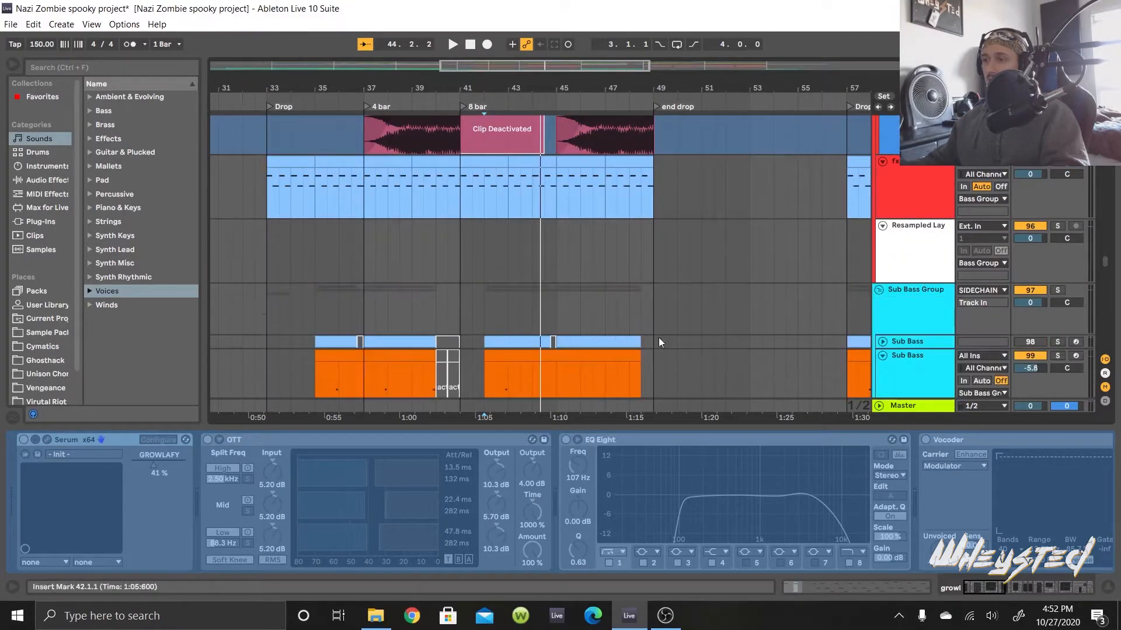
{"action": "scroll", "coordinate": [525, 338], "scroll_direction": "down", "scroll_amount": 4}
{"action": "scroll", "coordinate": [324, 286], "scroll_direction": "up", "scroll_amount": 2}
{"action": "scroll", "coordinate": [374, 277], "scroll_direction": "left", "scroll_amount": 1}
{"action": "scroll", "coordinate": [447, 258], "scroll_direction": "up", "scroll_amount": 6}
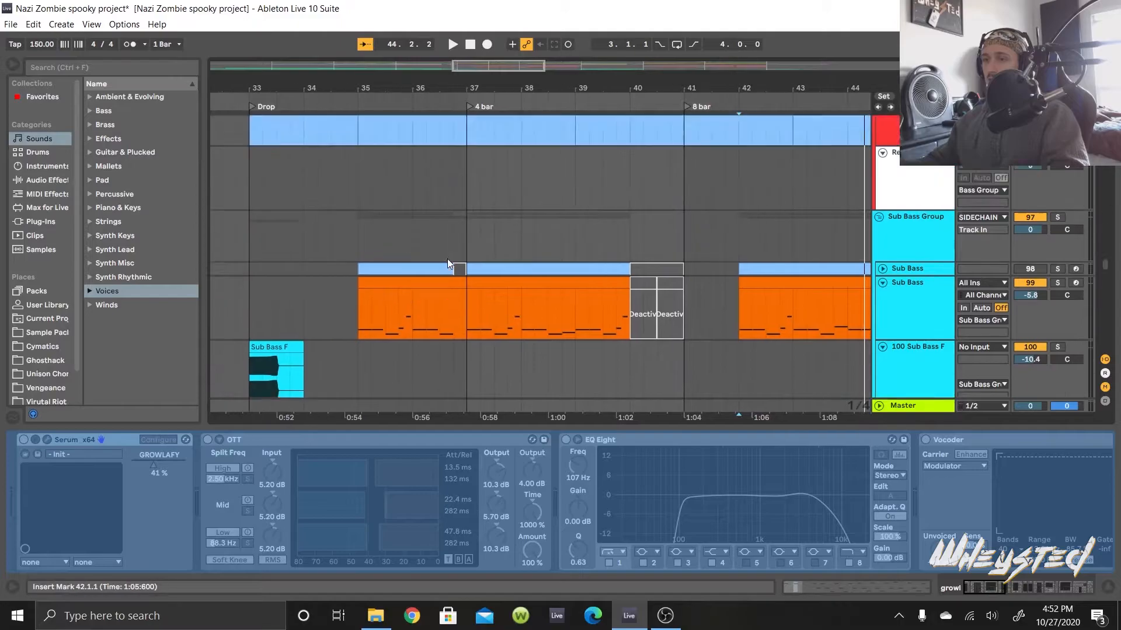
Step: Return to the main bass track 75 and briefly play from bar 35
{"action": "scroll", "coordinate": [751, 187], "scroll_direction": "up", "scroll_amount": 12}
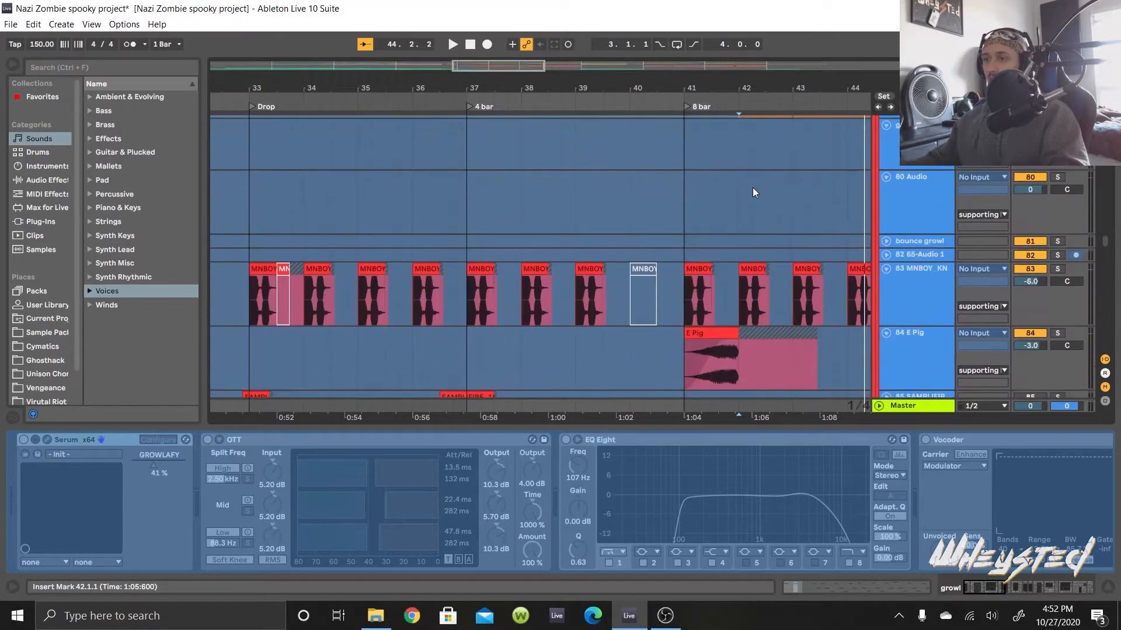
{"action": "left_click", "coordinate": [362, 279]}
{"action": "key", "text": "space"}
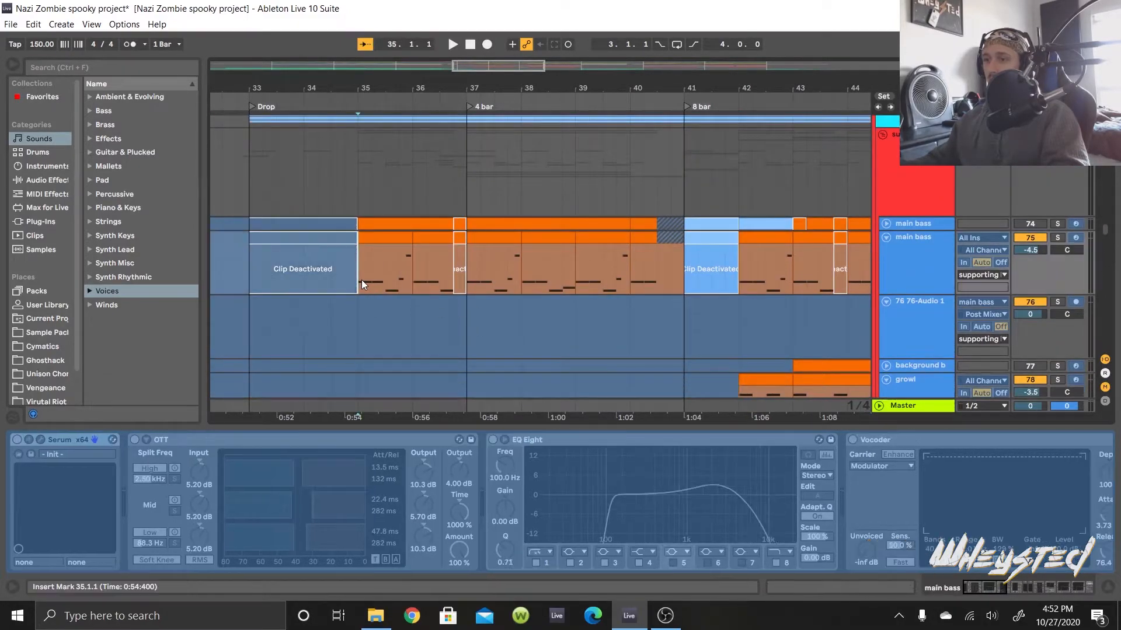
{"action": "key", "text": "space"}
{"action": "key", "text": "s"}
Step: Highlight bars 33 to 35 on the Main Vocal track, above the first Nikolai quote clip of the drop
{"action": "scroll", "coordinate": [572, 329], "scroll_direction": "down", "scroll_amount": 6}
{"action": "scroll", "coordinate": [859, 241], "scroll_direction": "up", "scroll_amount": 2}
{"action": "scroll", "coordinate": [859, 241], "scroll_direction": "up", "scroll_amount": 2}
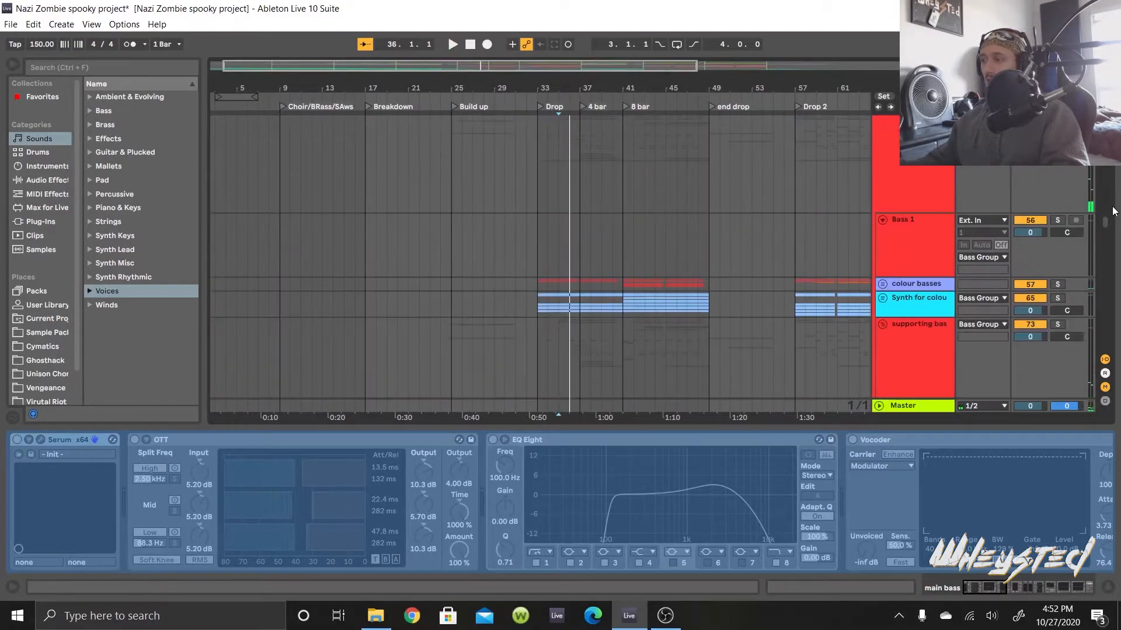
{"action": "scroll", "coordinate": [1107, 220], "scroll_direction": "up", "scroll_amount": 10}
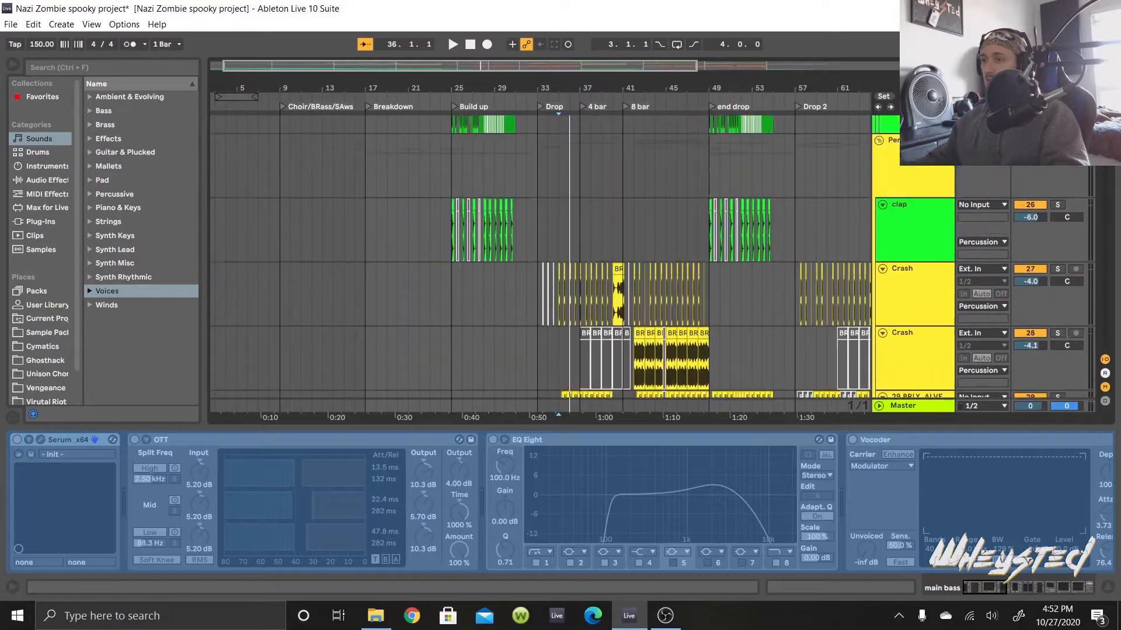
{"action": "scroll", "coordinate": [541, 256], "scroll_direction": "up", "scroll_amount": 10}
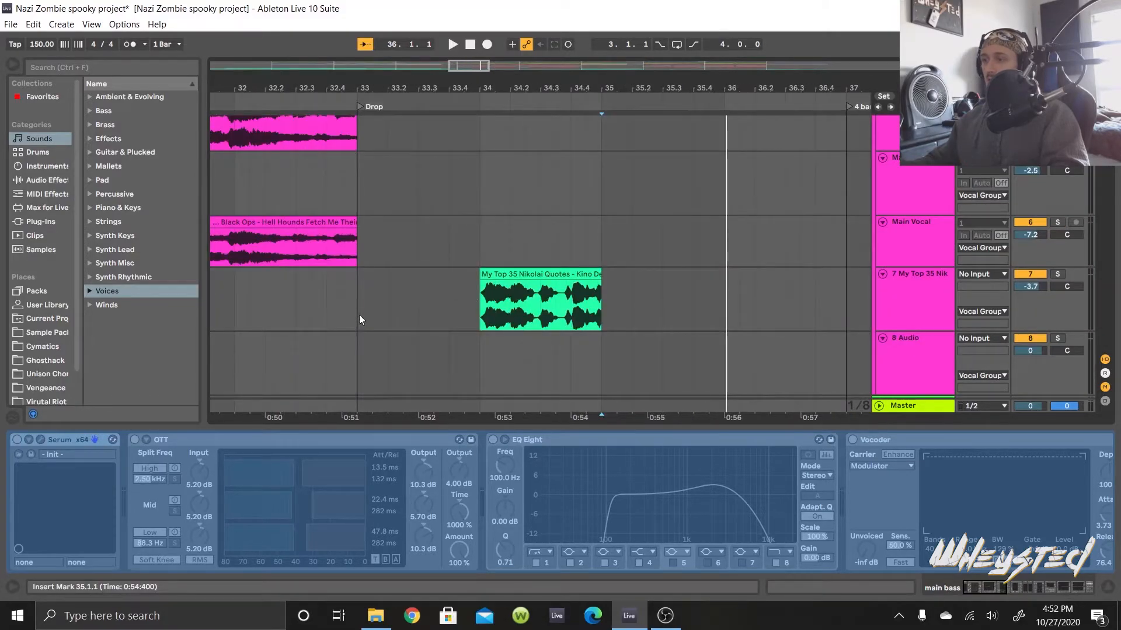
{"action": "left_click", "coordinate": [358, 314]}
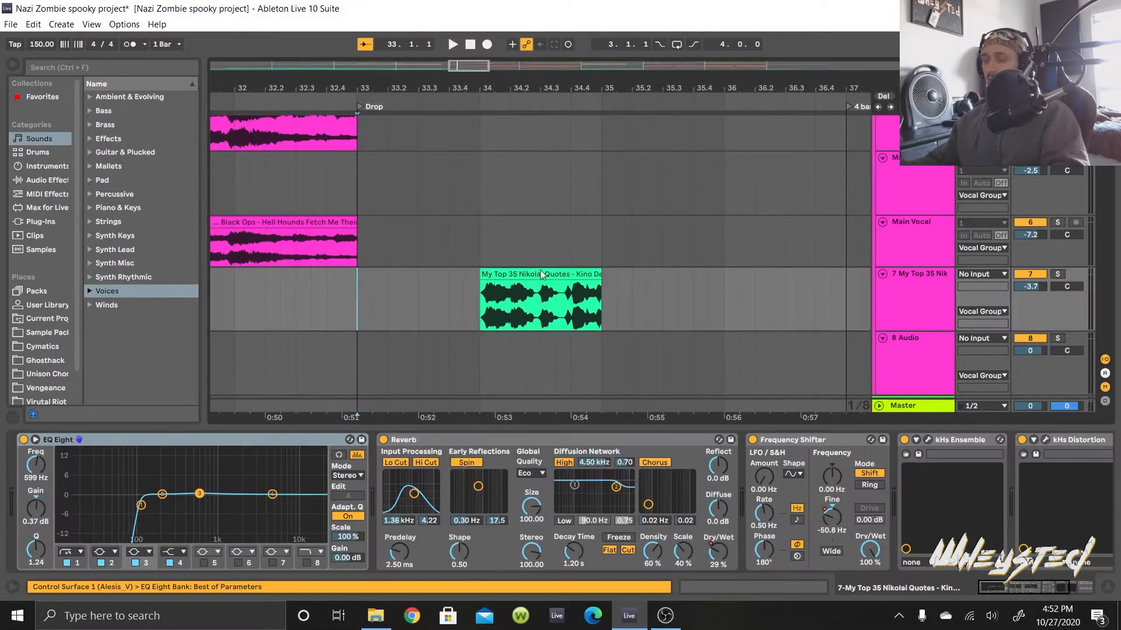
{"action": "left_click_drag", "start_coordinate": [360, 235], "coordinate": [599, 225]}
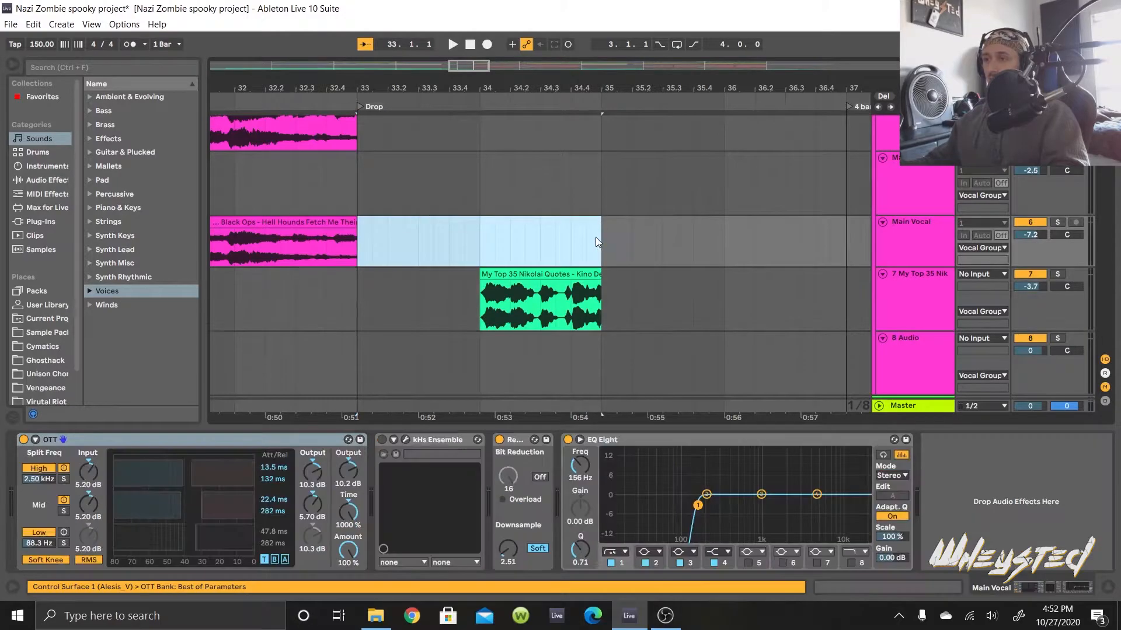
Step: Play the full drop from bar 33 with no tracks soloed, following the Nikolai quote clips on track 7
{"action": "left_click", "coordinate": [352, 321]}
{"action": "key", "text": "space"}
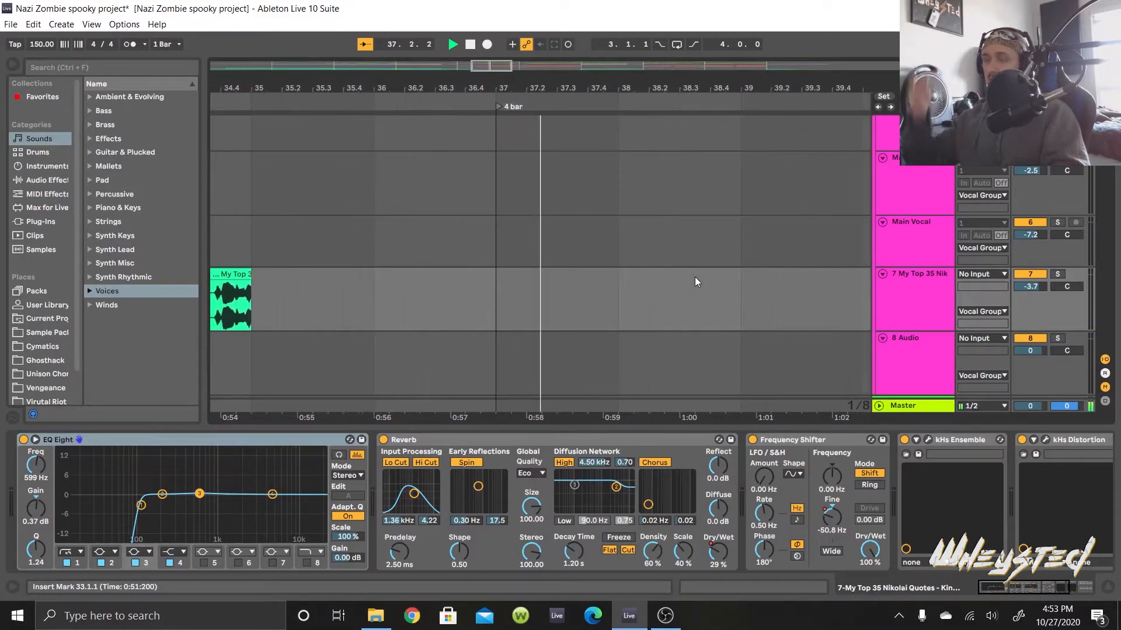
{"action": "scroll", "coordinate": [653, 272], "scroll_direction": "down", "scroll_amount": 2}
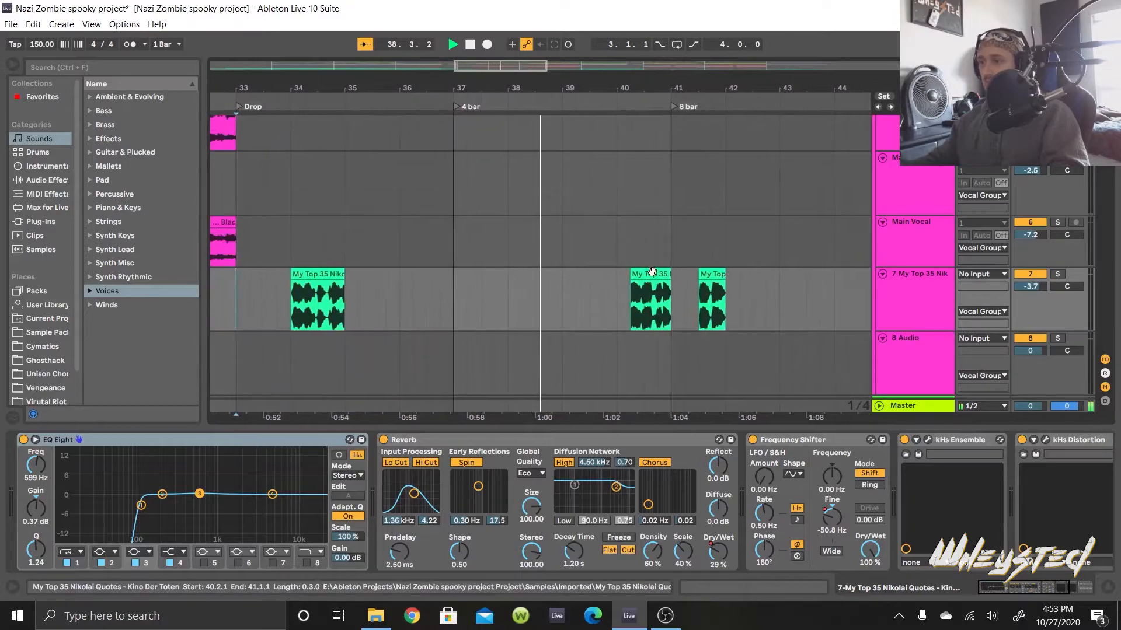
{"action": "scroll", "coordinate": [653, 272], "scroll_direction": "down", "scroll_amount": 1}
{"action": "scroll", "coordinate": [652, 271], "scroll_direction": "down", "scroll_amount": 1}
{"action": "scroll", "coordinate": [653, 272], "scroll_direction": "down", "scroll_amount": 1}
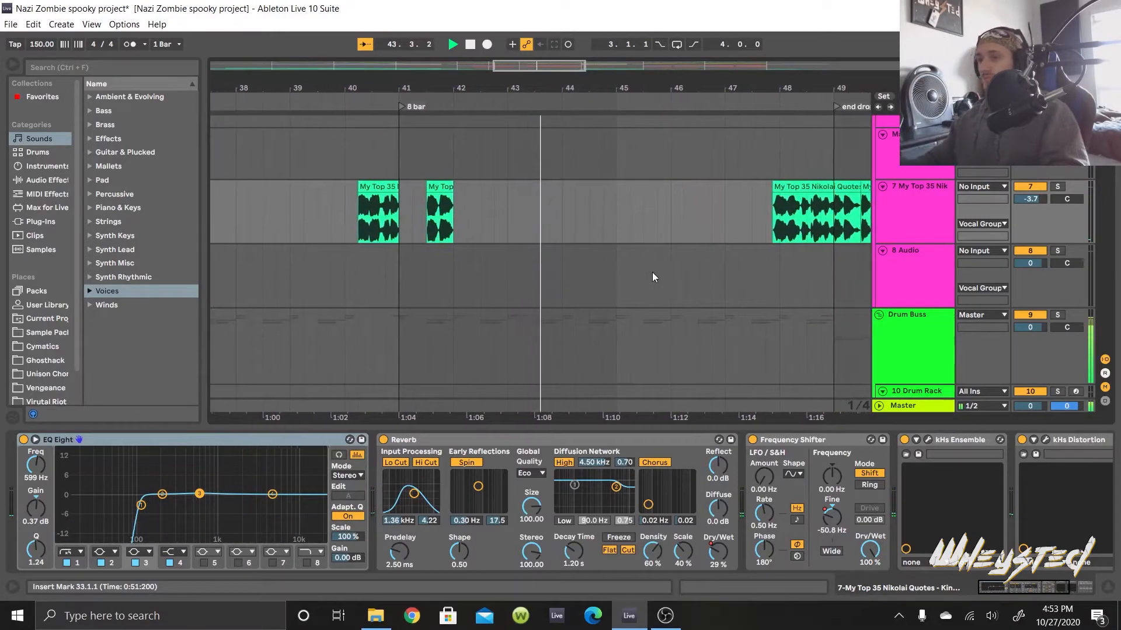
{"action": "scroll", "coordinate": [604, 252], "scroll_direction": "down", "scroll_amount": 1}
{"action": "scroll", "coordinate": [604, 257], "scroll_direction": "down", "scroll_amount": 3}
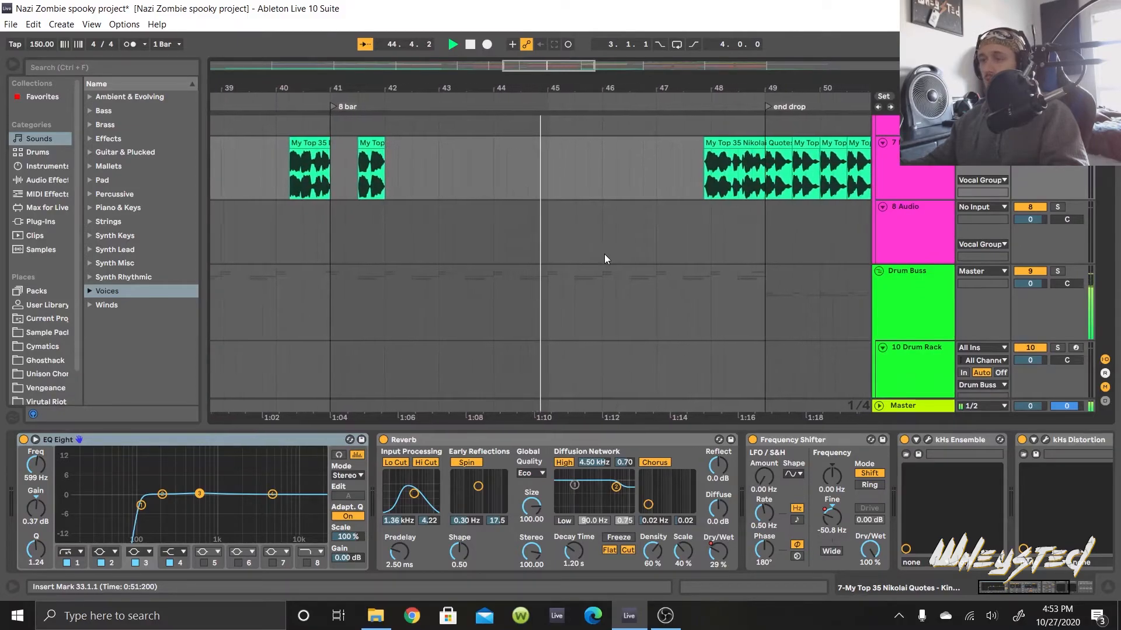
{"action": "scroll", "coordinate": [604, 254], "scroll_direction": "up", "scroll_amount": 4}
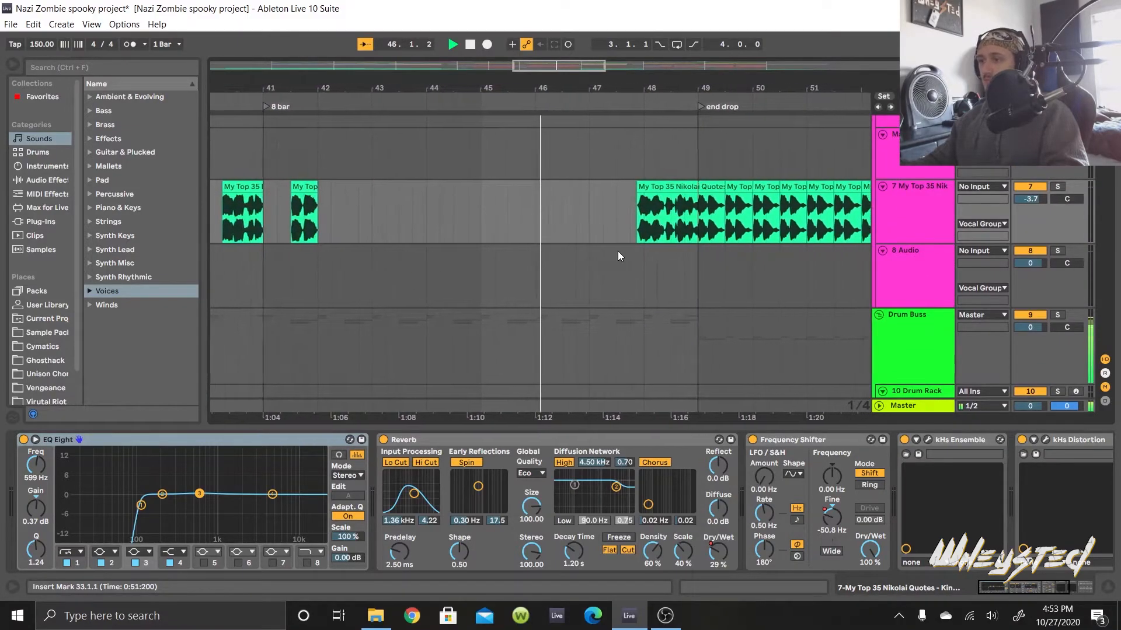
{"action": "scroll", "coordinate": [617, 251], "scroll_direction": "down", "scroll_amount": 1}
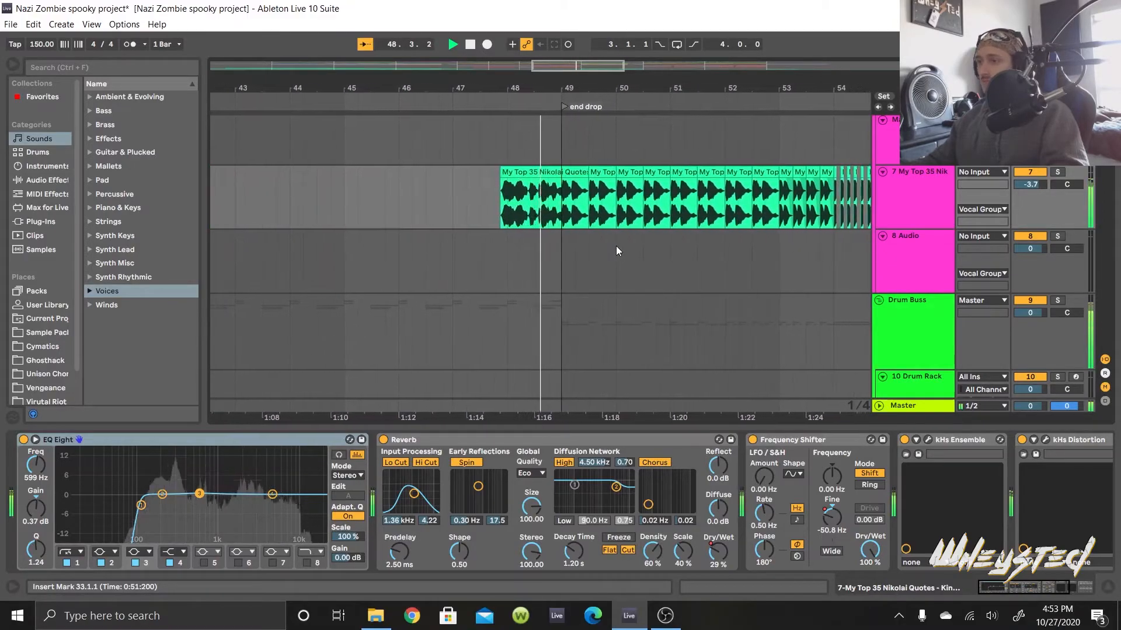
Step: Find the short Call of Duty clip before bar 37 on track 124 and set the playback position to bar 36.3
{"action": "left_click_drag", "start_coordinate": [1104, 129], "coordinate": [1104, 186]}
{"action": "scroll", "coordinate": [499, 258], "scroll_direction": "down", "scroll_amount": 5}
{"action": "scroll", "coordinate": [492, 261], "scroll_direction": "up", "scroll_amount": 3}
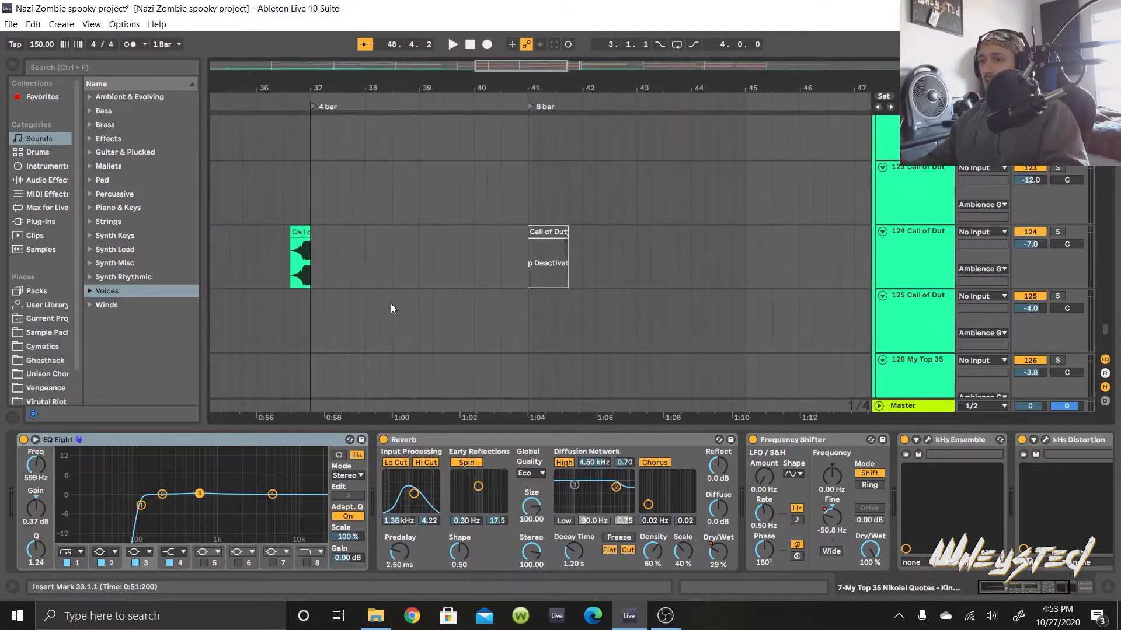
{"action": "scroll", "coordinate": [389, 298], "scroll_direction": "left", "scroll_amount": 3}
{"action": "left_click", "coordinate": [423, 261]}
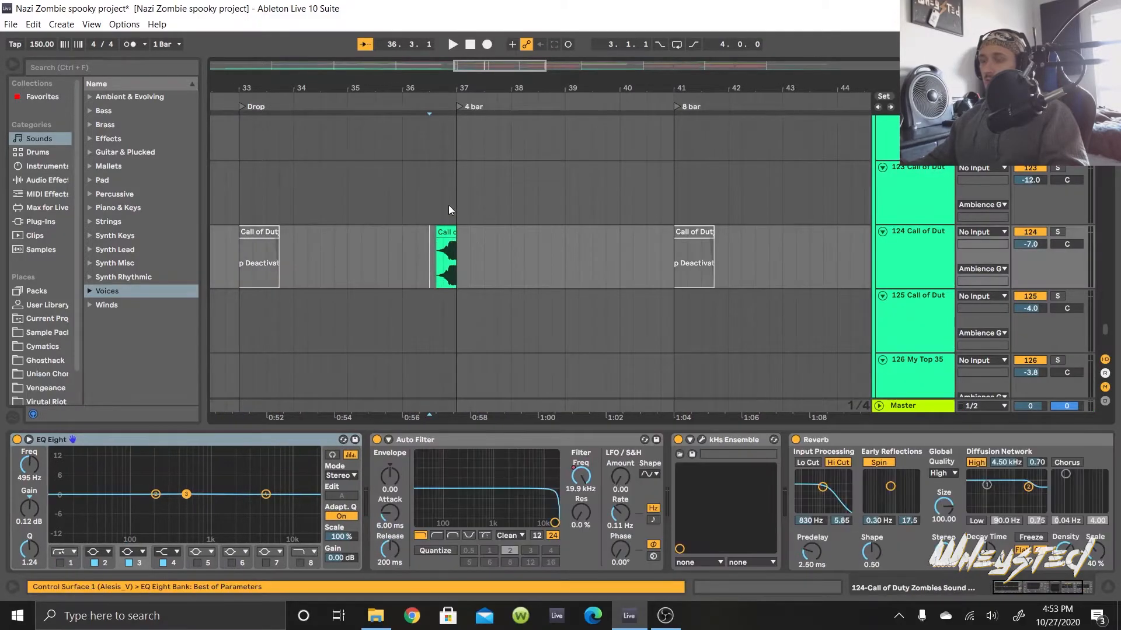
Step: Solo the 90 Dm Blender track and play its clip leading into bar 37
{"action": "left_click", "coordinate": [1061, 230]}
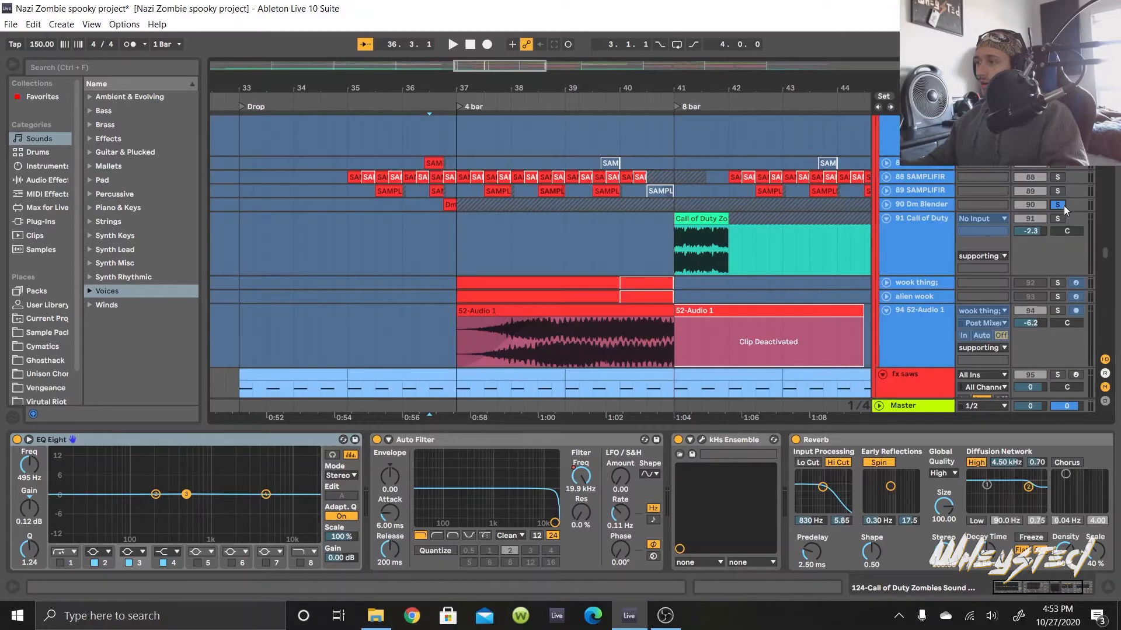
{"action": "left_click", "coordinate": [413, 233]}
{"action": "key", "text": "space"}
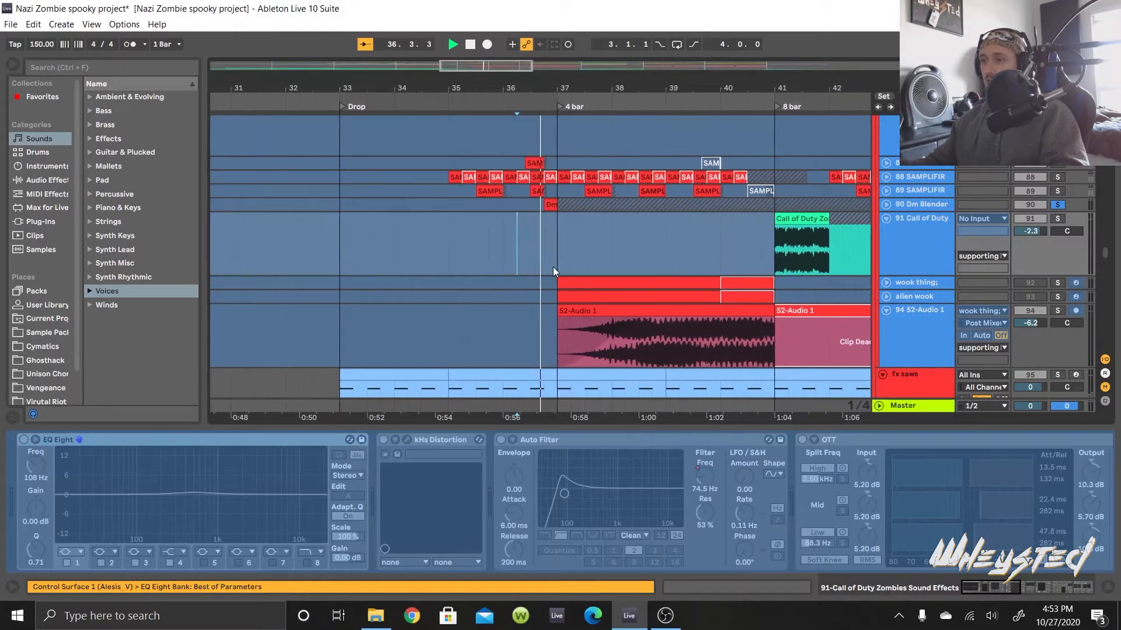
{"action": "key", "text": "space"}
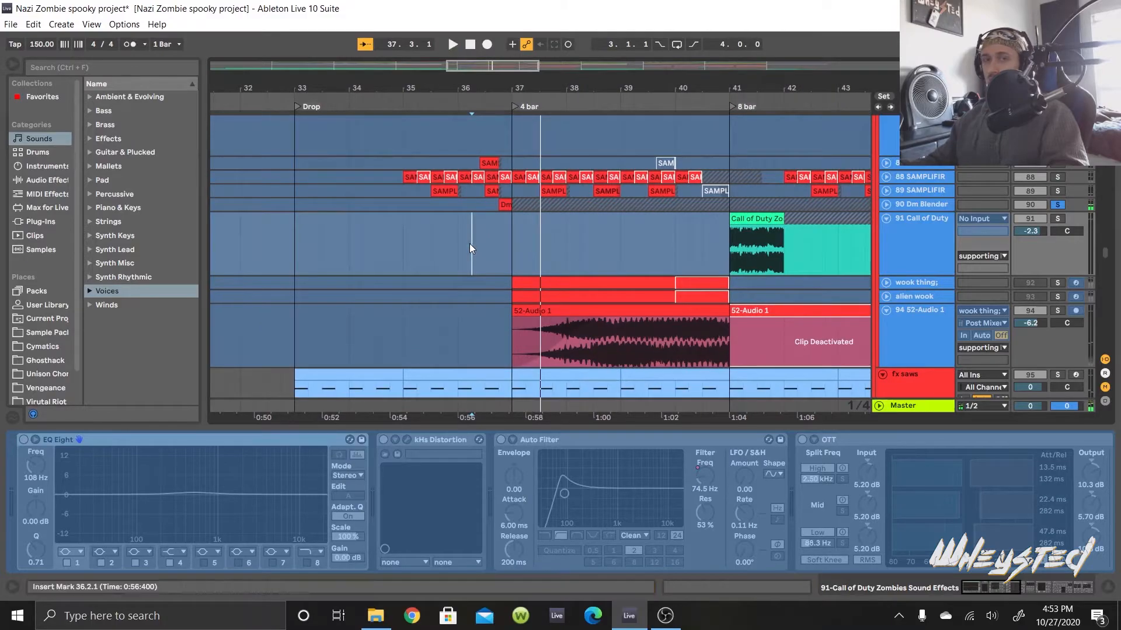
Step: Play the transition into the 4 bar section from bar 36 with no tracks soloed
{"action": "left_click", "coordinate": [469, 243]}
{"action": "key", "text": "space"}
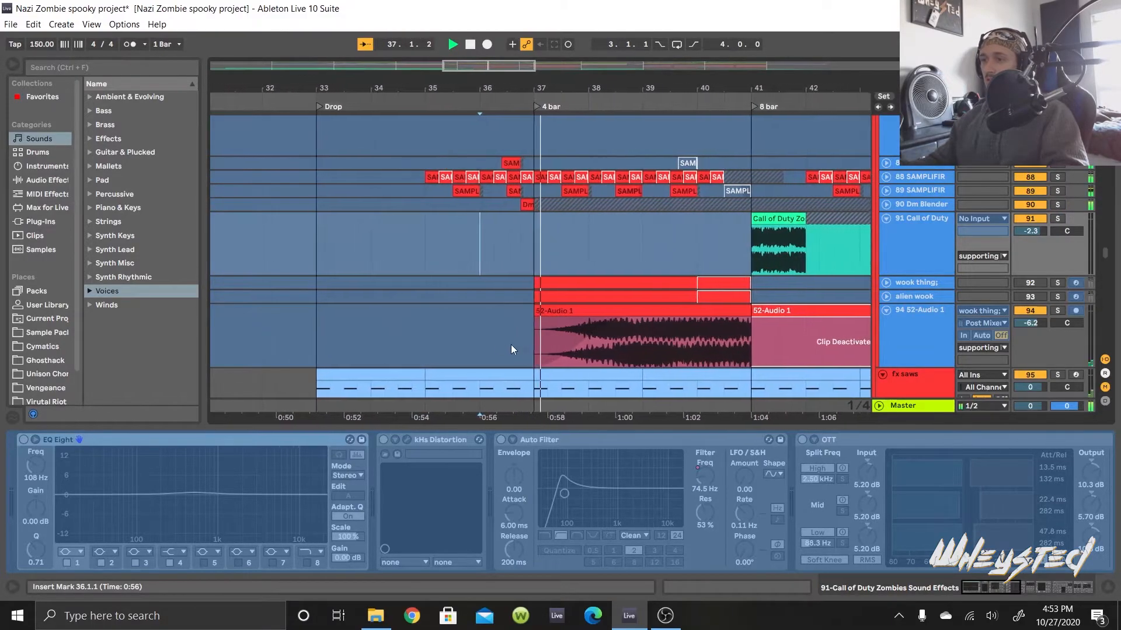
{"action": "scroll", "coordinate": [821, 241], "scroll_direction": "down", "scroll_amount": 5}
{"action": "key", "text": "space"}
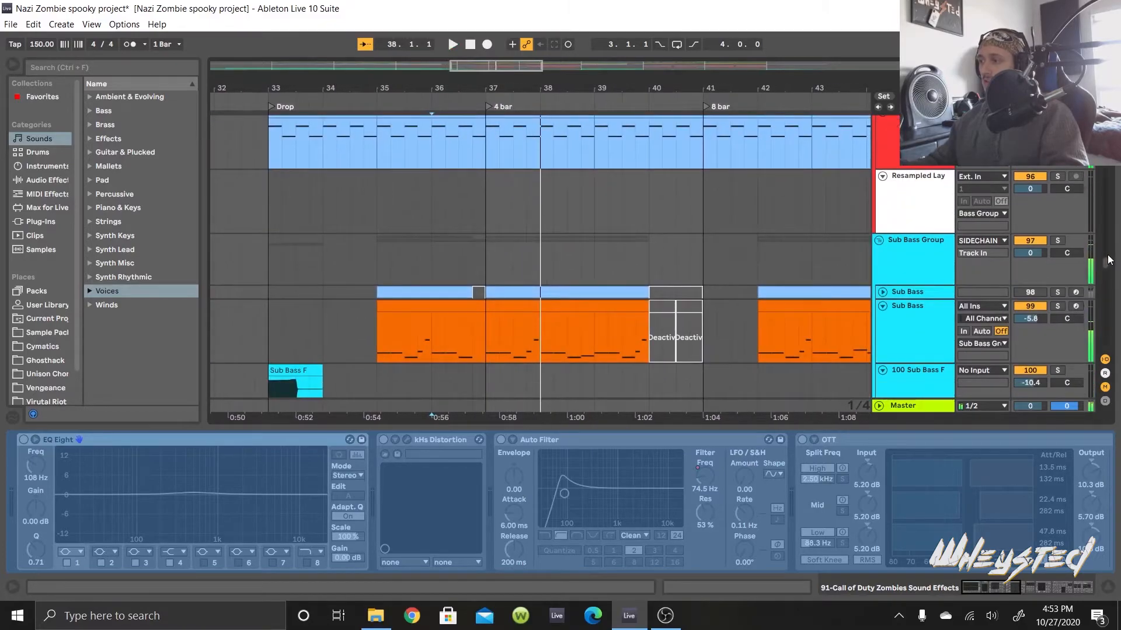
Step: Solo the Teddy Bear Laugh track 125 and play it from bar 48 into the end drop
{"action": "left_click_drag", "start_coordinate": [1105, 268], "coordinate": [1066, 309]}
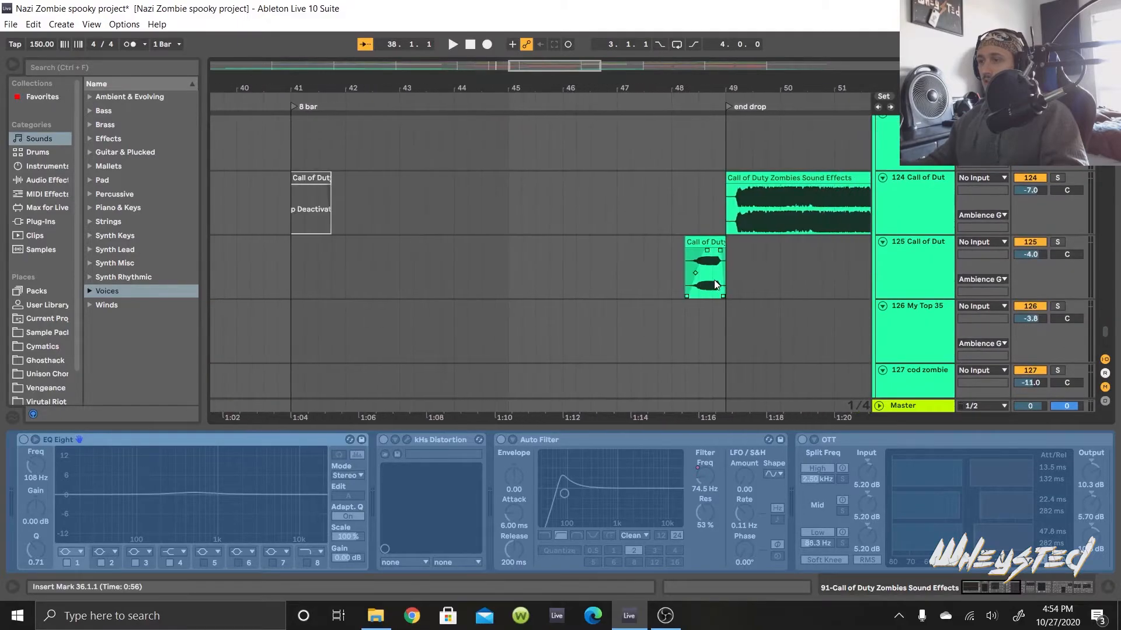
{"action": "left_click", "coordinate": [672, 275]}
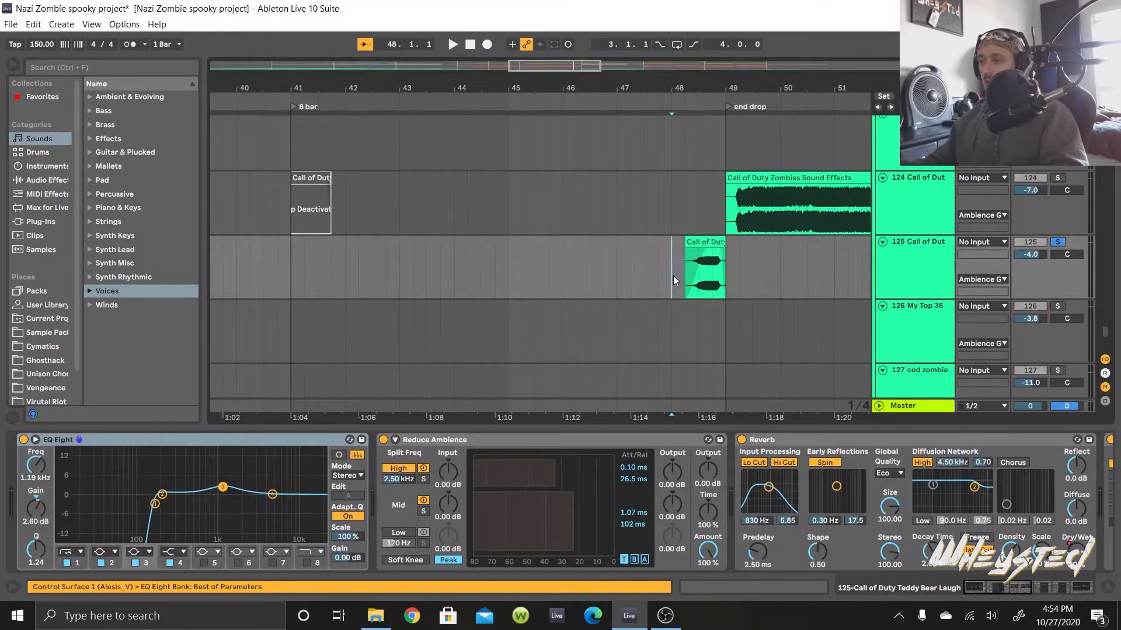
{"action": "key", "text": "space"}
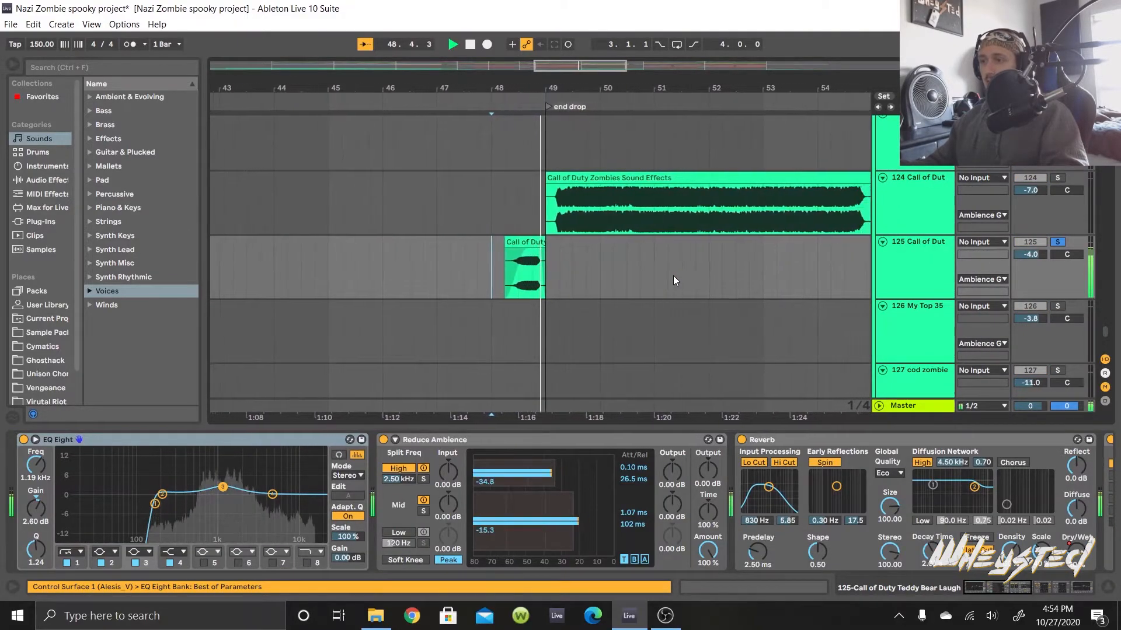
{"action": "key", "text": "space"}
Step: Solo the drop 2 texture track and play its SAMPLIFIRE bass clip from bar 51 in the end drop section
{"action": "scroll", "coordinate": [641, 207], "scroll_direction": "down", "scroll_amount": 3}
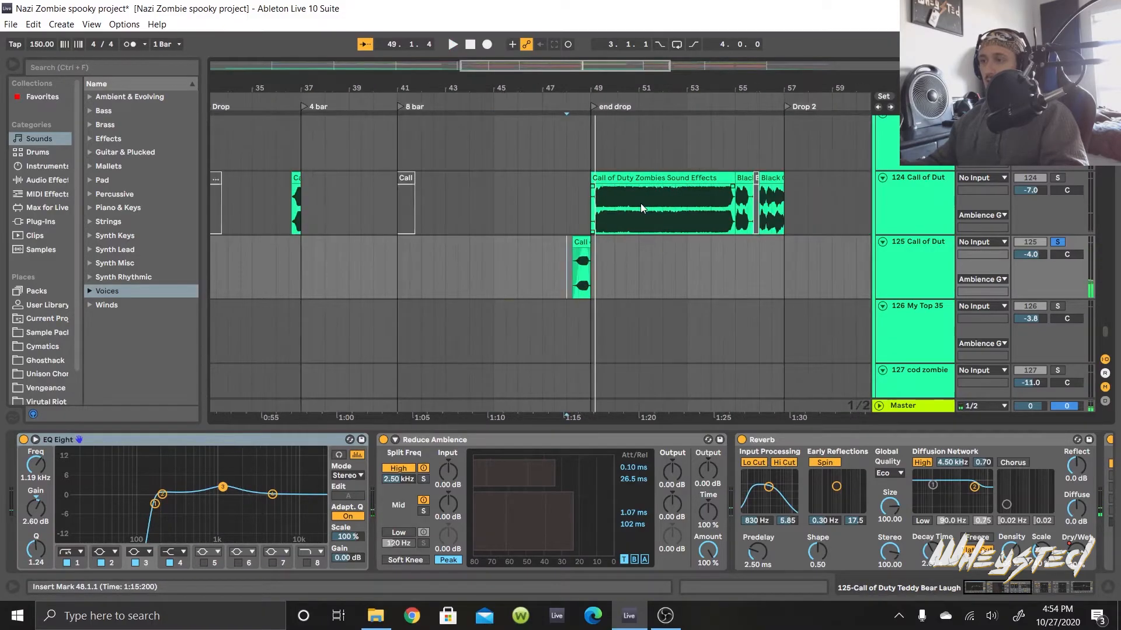
{"action": "scroll", "coordinate": [640, 206], "scroll_direction": "up", "scroll_amount": 10}
{"action": "scroll", "coordinate": [636, 201], "scroll_direction": "up", "scroll_amount": 15}
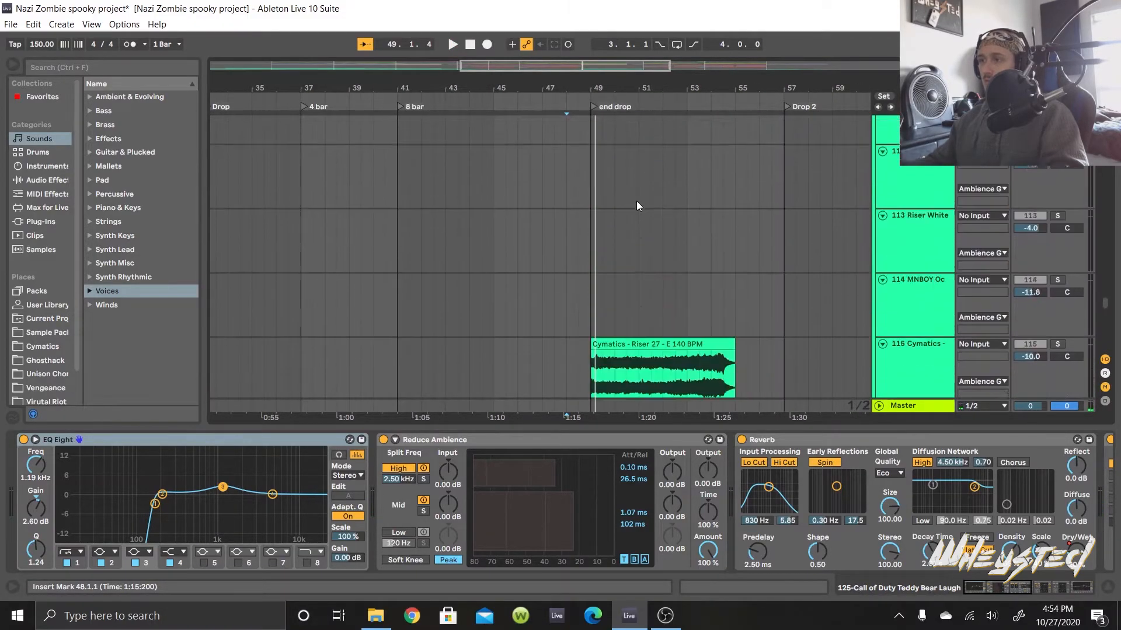
{"action": "left_click_drag", "start_coordinate": [1108, 286], "coordinate": [1104, 249]}
{"action": "scroll", "coordinate": [761, 325], "scroll_direction": "down", "scroll_amount": 1}
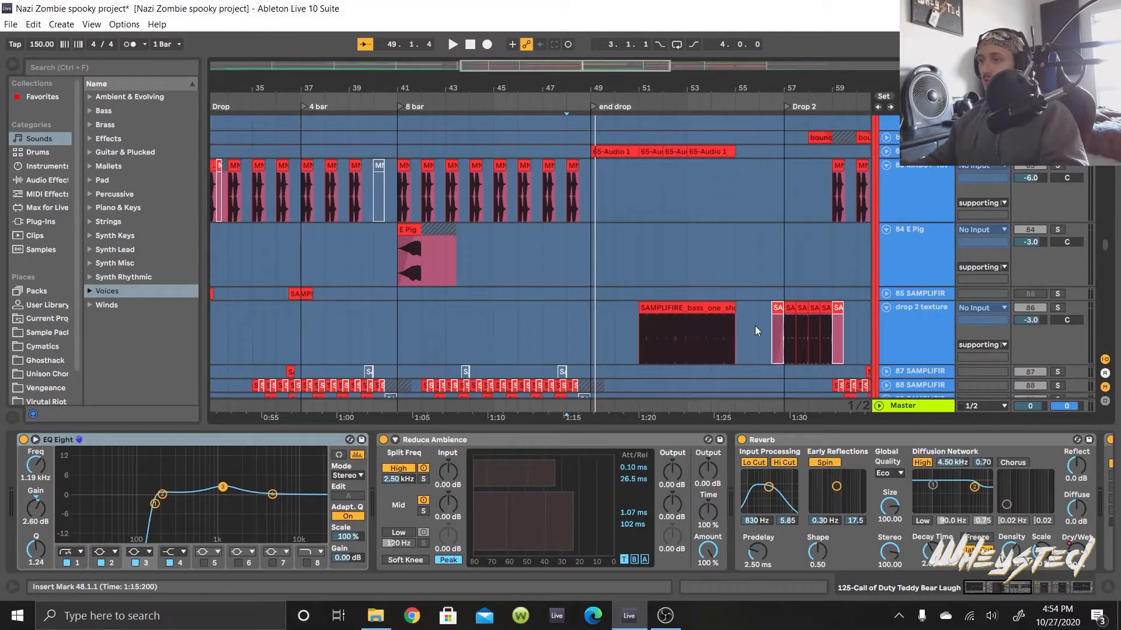
{"action": "scroll", "coordinate": [761, 324], "scroll_direction": "up", "scroll_amount": 3}
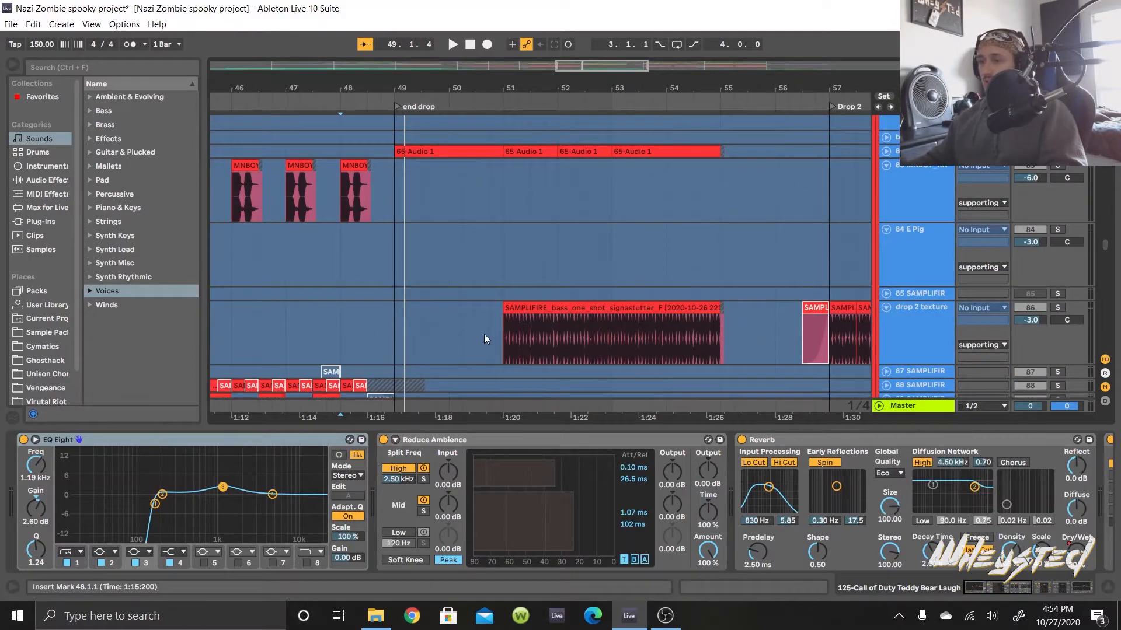
{"action": "left_click", "coordinate": [498, 324]}
{"action": "key", "text": "space"}
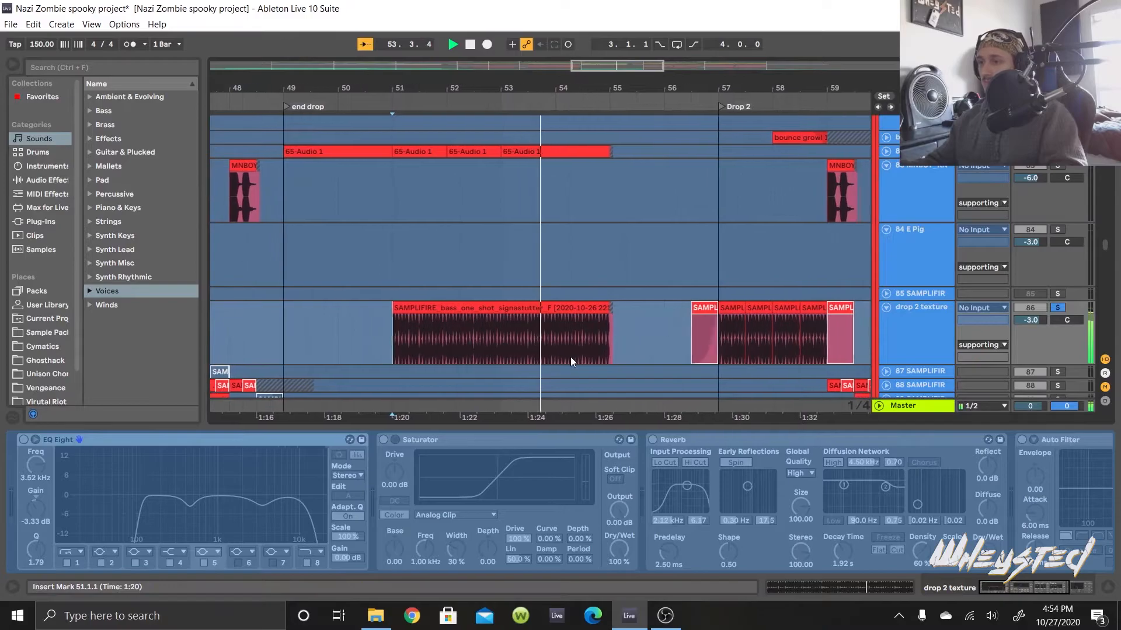
{"action": "key", "text": "space"}
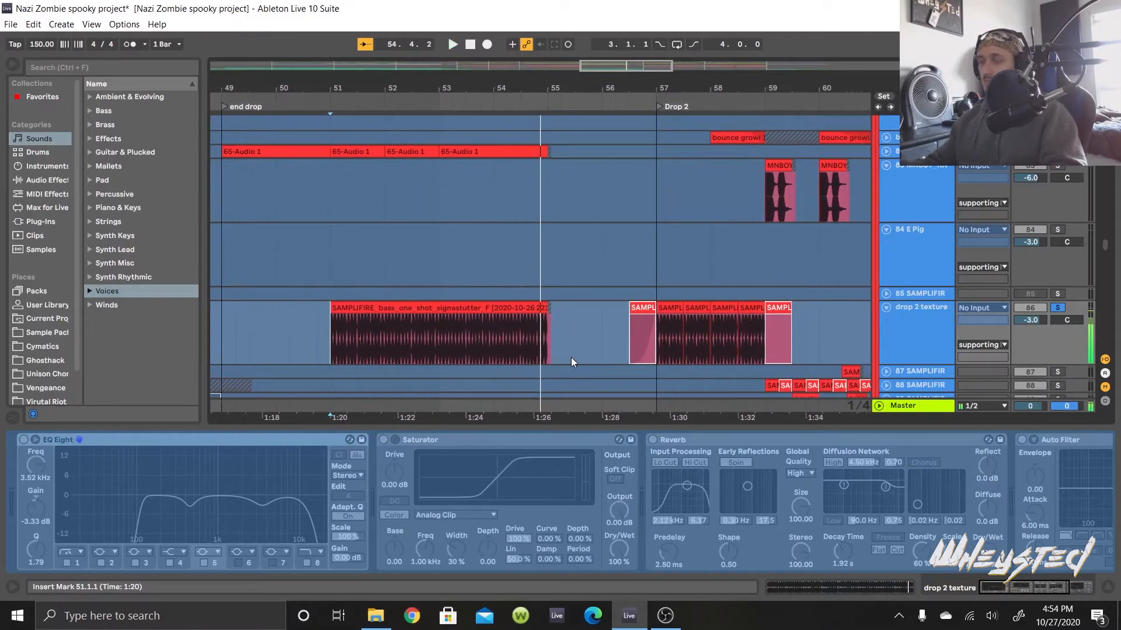
Step: Unsolo the drop 2 texture track and examine the Bass Group clips around the start of Drop 2
{"action": "scroll", "coordinate": [409, 317], "scroll_direction": "down", "scroll_amount": 2}
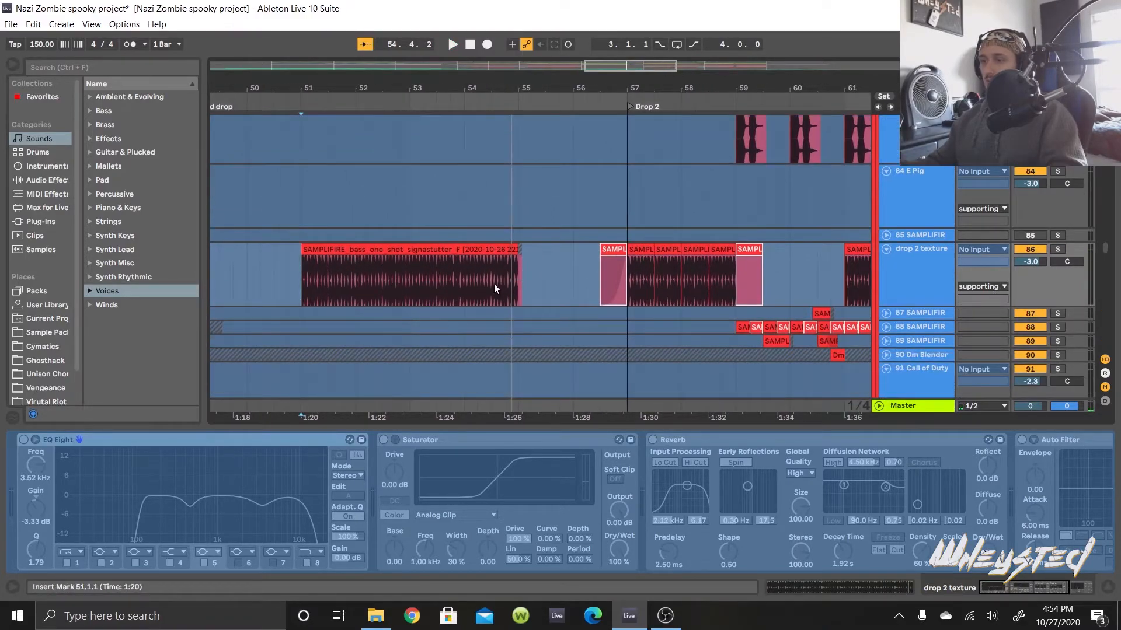
{"action": "scroll", "coordinate": [497, 287], "scroll_direction": "down", "scroll_amount": 3}
{"action": "scroll", "coordinate": [525, 309], "scroll_direction": "up", "scroll_amount": 3}
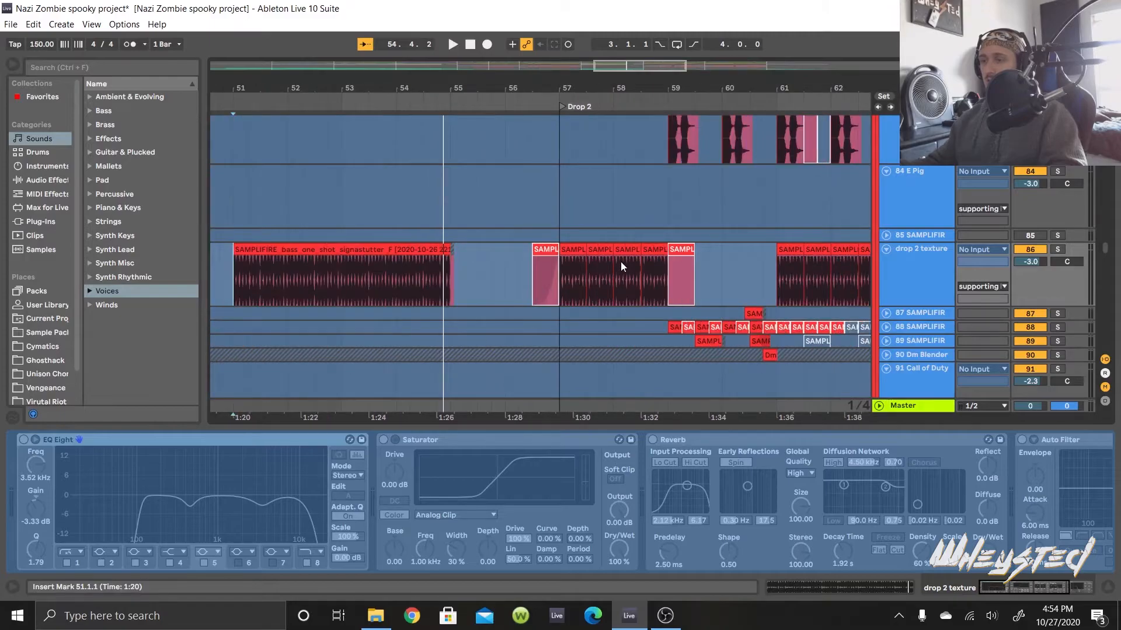
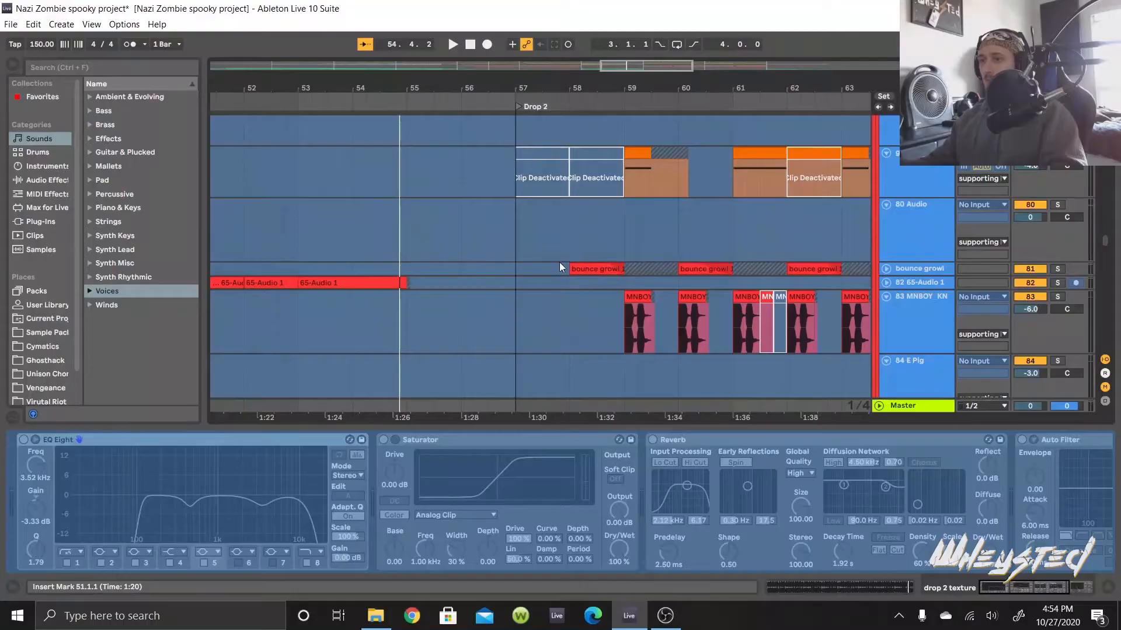
{"action": "scroll", "coordinate": [473, 264], "scroll_direction": "down", "scroll_amount": 5}
{"action": "scroll", "coordinate": [472, 260], "scroll_direction": "up", "scroll_amount": 2}
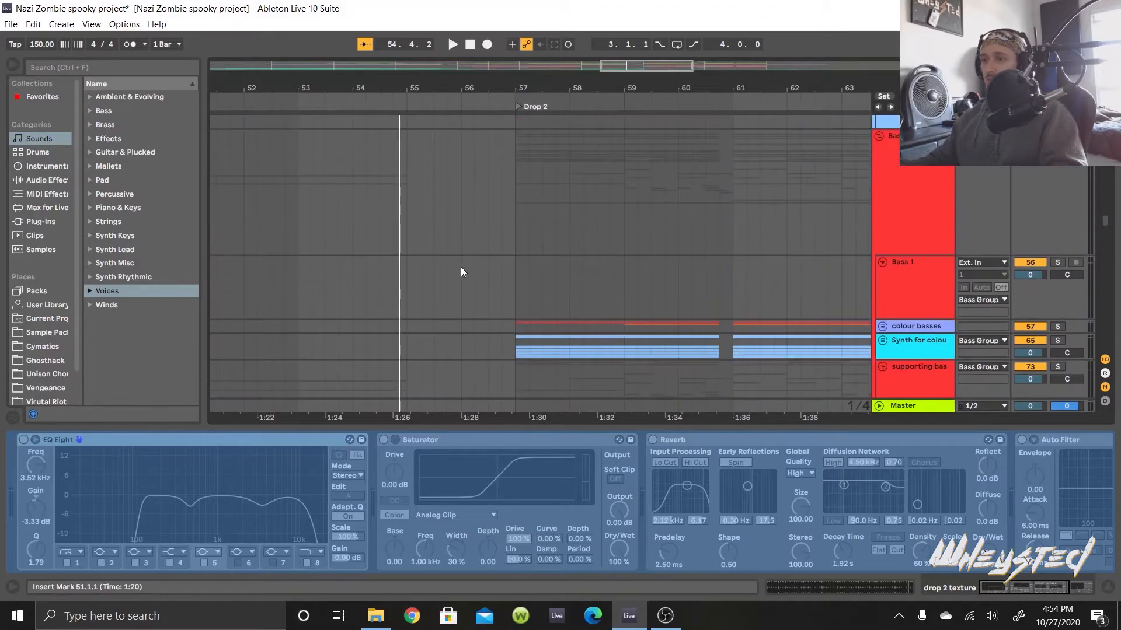
{"action": "scroll", "coordinate": [461, 267], "scroll_direction": "left", "scroll_amount": 2}
{"action": "scroll", "coordinate": [652, 224], "scroll_direction": "down", "scroll_amount": 15}
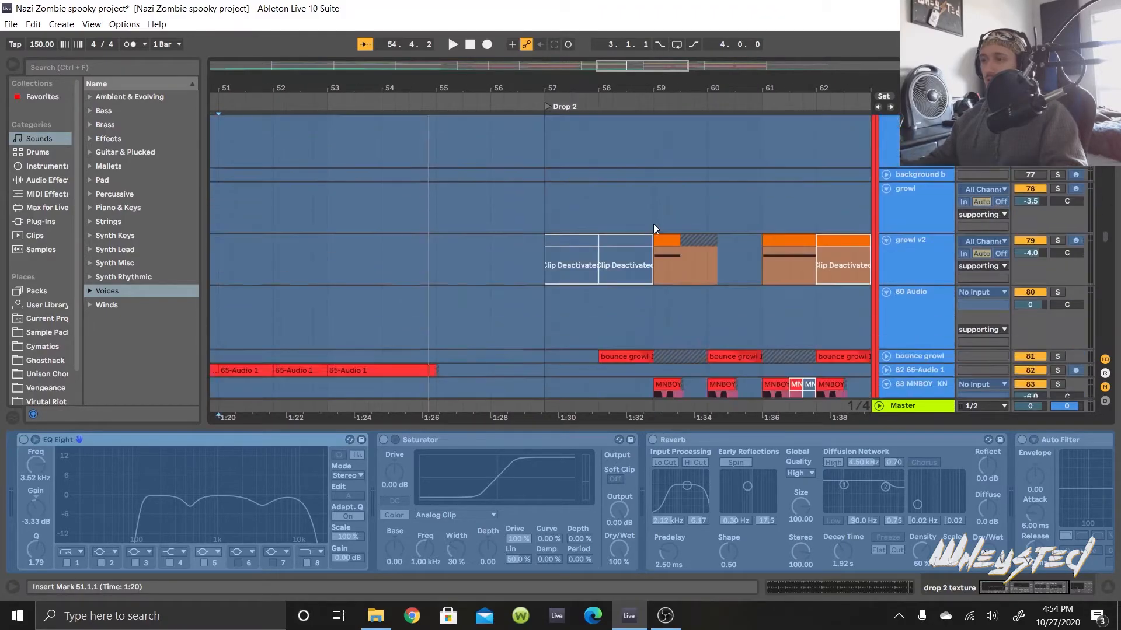
Step: Highlight the E Pig track from bar 57 above the texture clips, then move the insert mark to bar 60.3
{"action": "scroll", "coordinate": [638, 234], "scroll_direction": "right", "scroll_amount": 2}
{"action": "scroll", "coordinate": [623, 235], "scroll_direction": "up", "scroll_amount": 3}
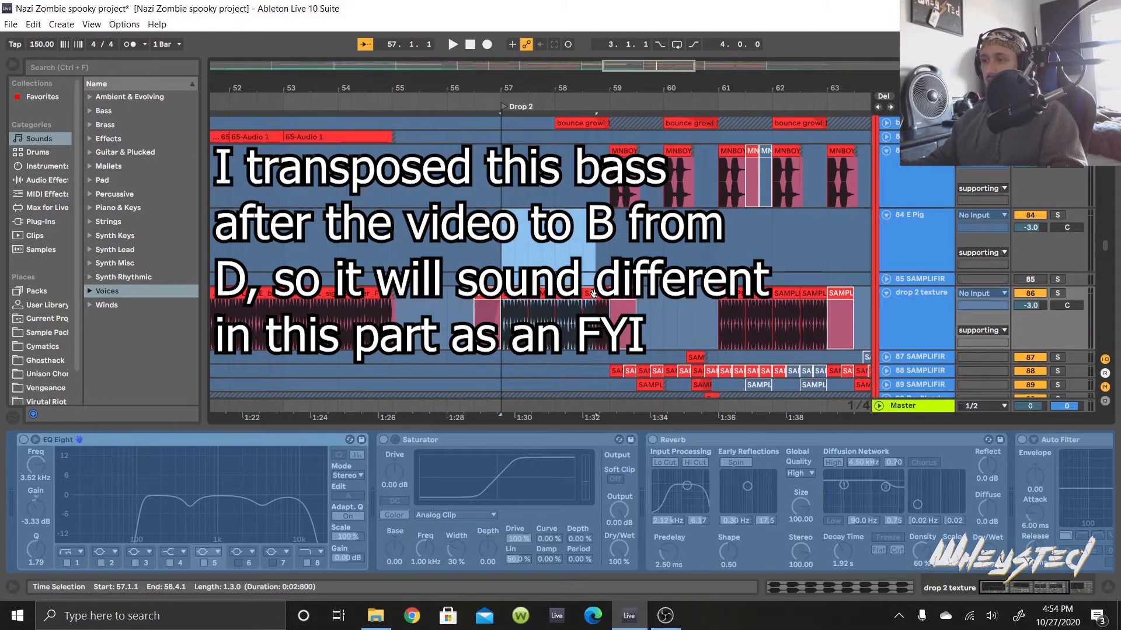
{"action": "left_click", "coordinate": [569, 251]}
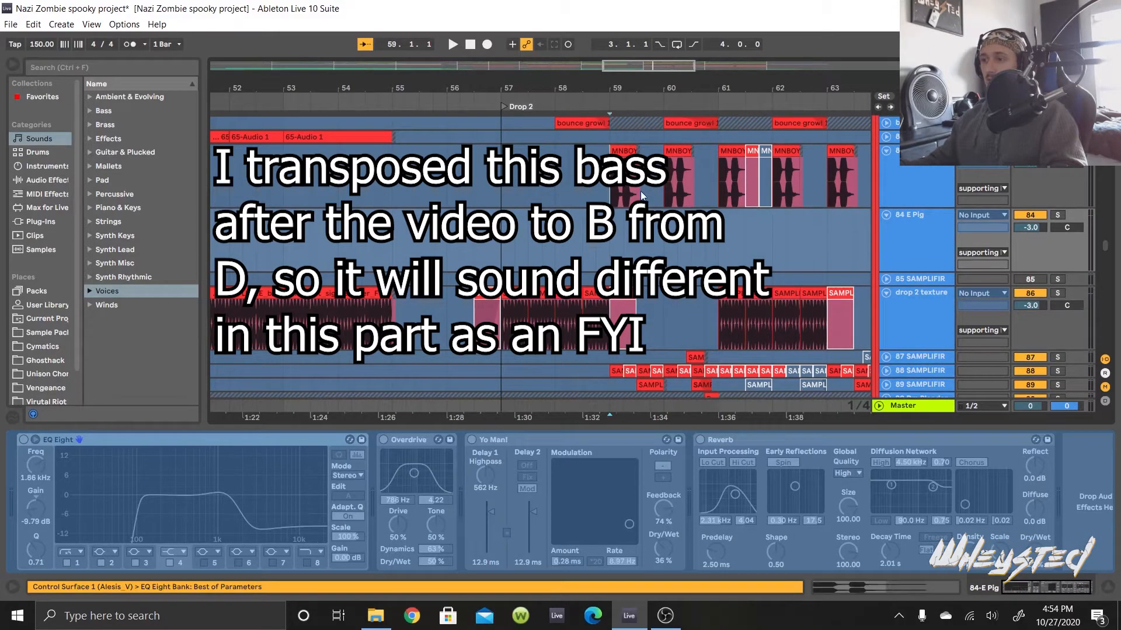
{"action": "left_click", "coordinate": [693, 237]}
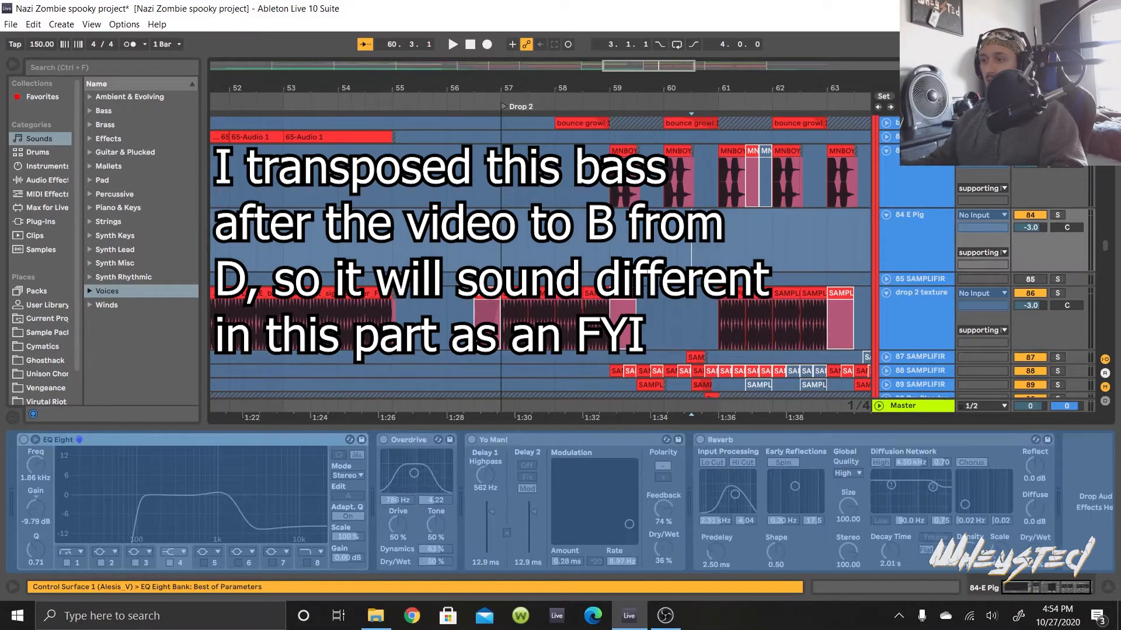
Step: Solo the Sub Bass track 99 and play its notes from bar 57, the start of Drop 2
{"action": "scroll", "coordinate": [638, 280], "scroll_direction": "down", "scroll_amount": 10}
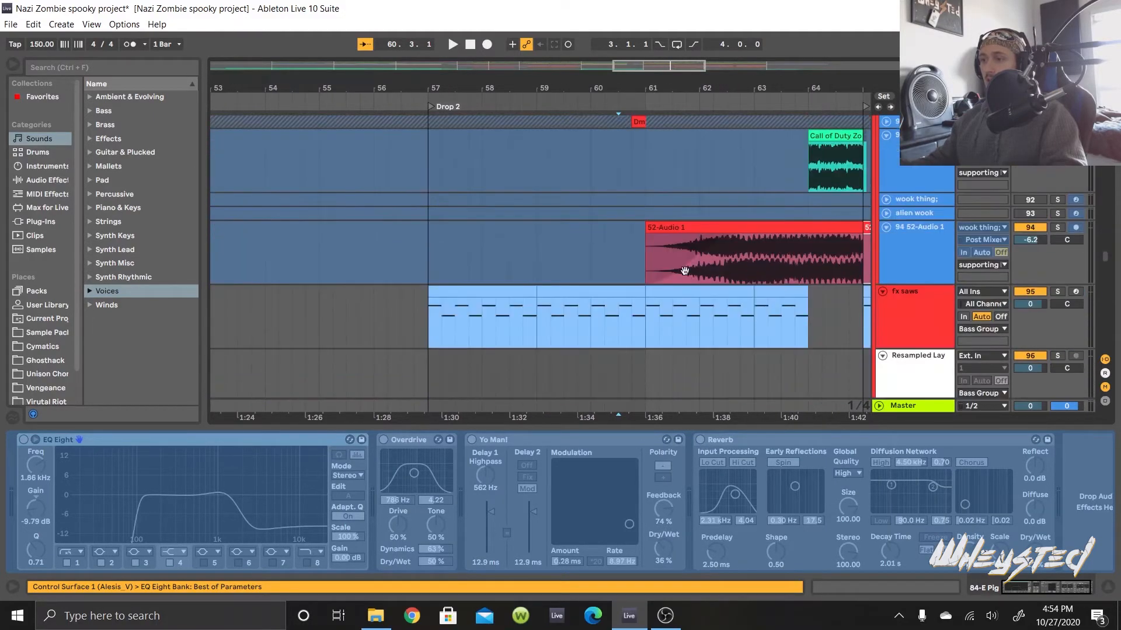
{"action": "scroll", "coordinate": [638, 294], "scroll_direction": "down", "scroll_amount": 3}
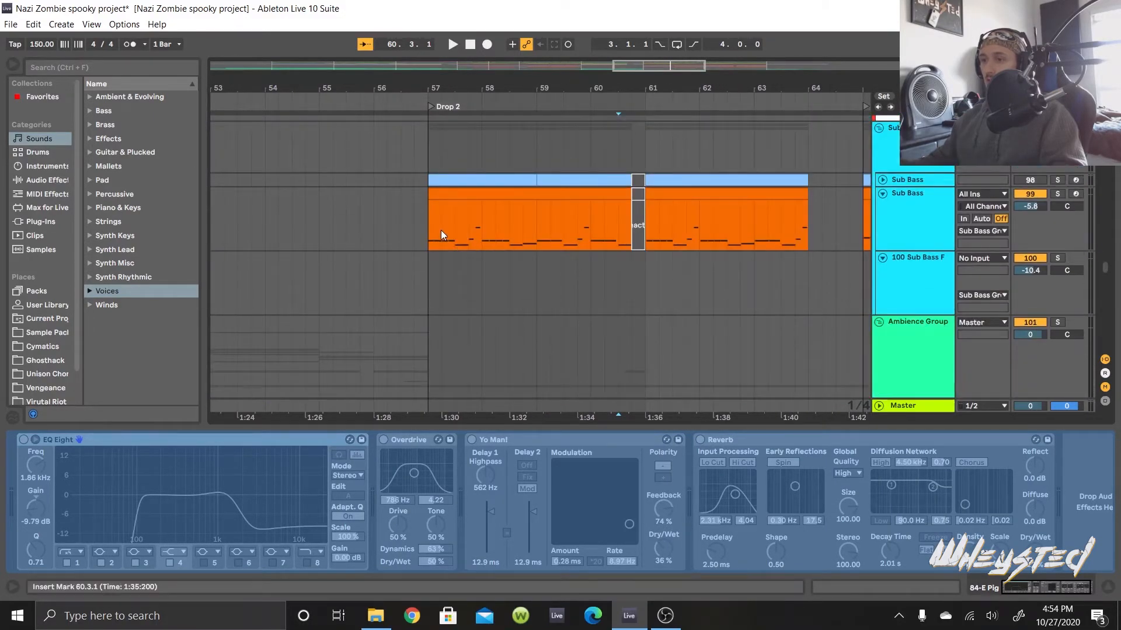
{"action": "scroll", "coordinate": [441, 231], "scroll_direction": "up", "scroll_amount": 5}
{"action": "left_click", "coordinate": [373, 230]}
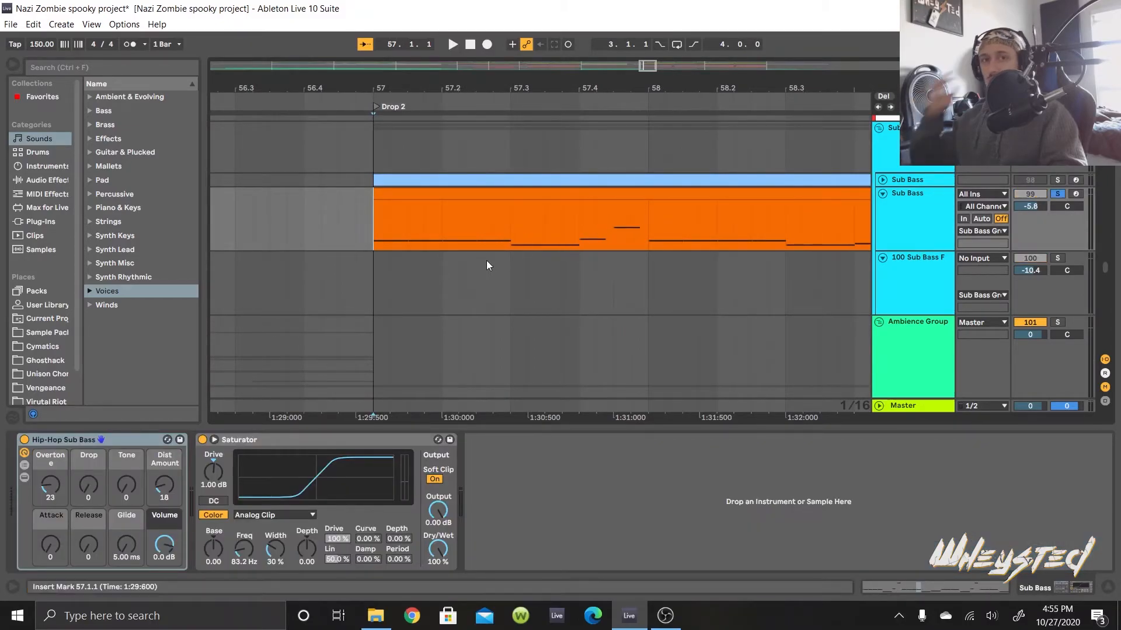
{"action": "key", "text": "space"}
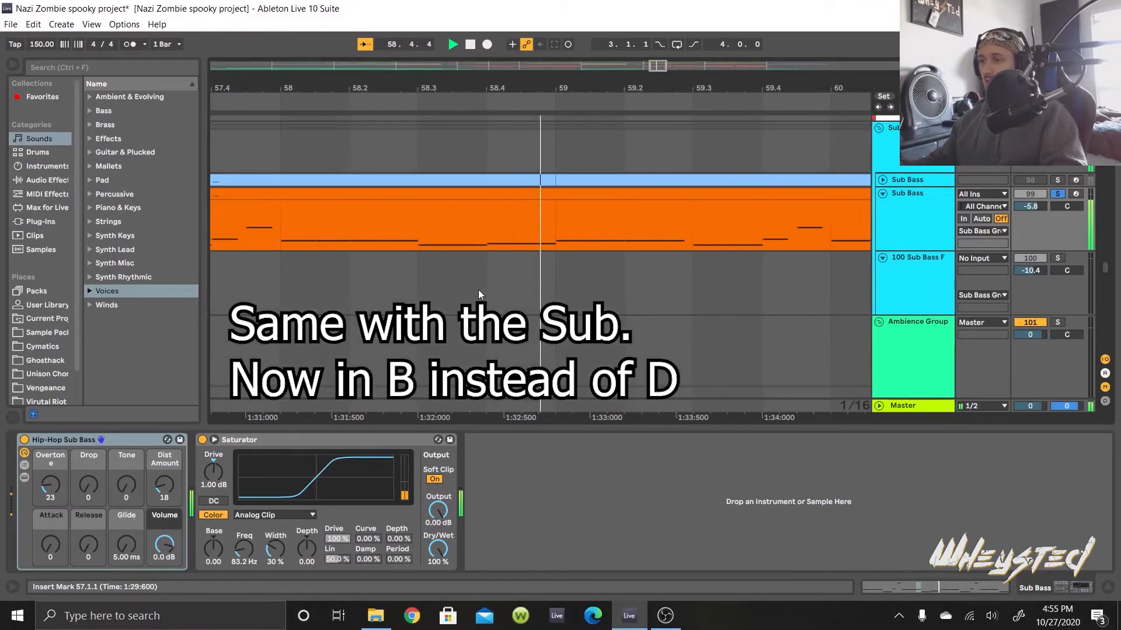
Step: Solo the growl v2 track and play its Drop 2 clips from bar 59 and then from bar 61
{"action": "scroll", "coordinate": [486, 272], "scroll_direction": "down", "scroll_amount": 5}
{"action": "scroll", "coordinate": [500, 279], "scroll_direction": "up", "scroll_amount": 12}
{"action": "scroll", "coordinate": [502, 281], "scroll_direction": "down", "scroll_amount": 1}
{"action": "scroll", "coordinate": [501, 281], "scroll_direction": "up", "scroll_amount": 5}
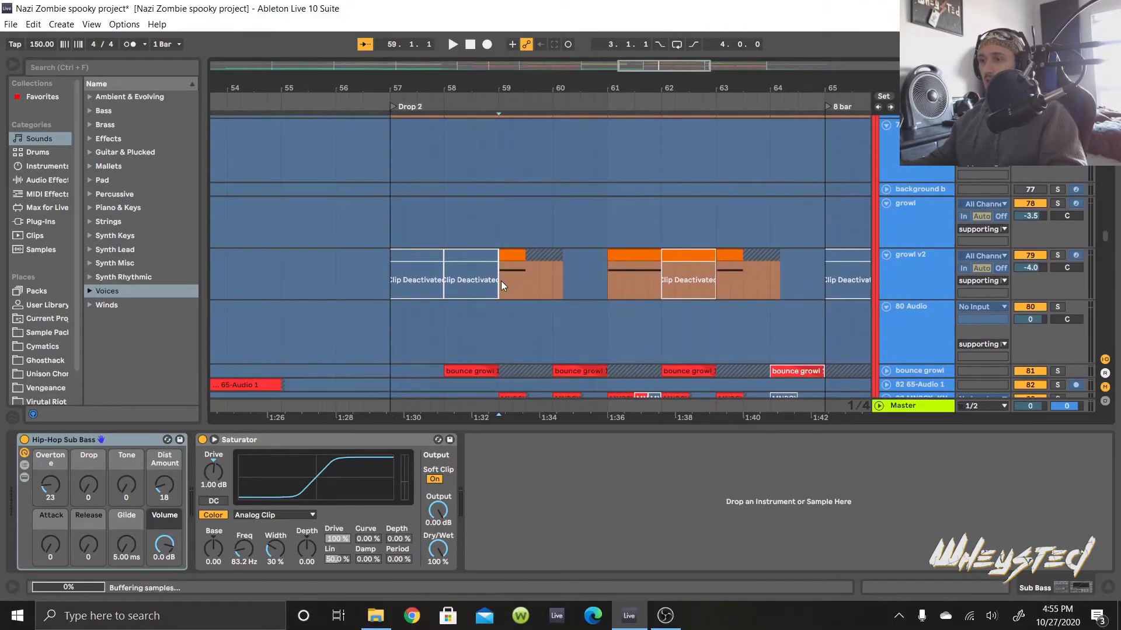
{"action": "left_click", "coordinate": [533, 282]}
{"action": "scroll", "coordinate": [533, 283], "scroll_direction": "up", "scroll_amount": 3}
{"action": "key", "text": "space"}
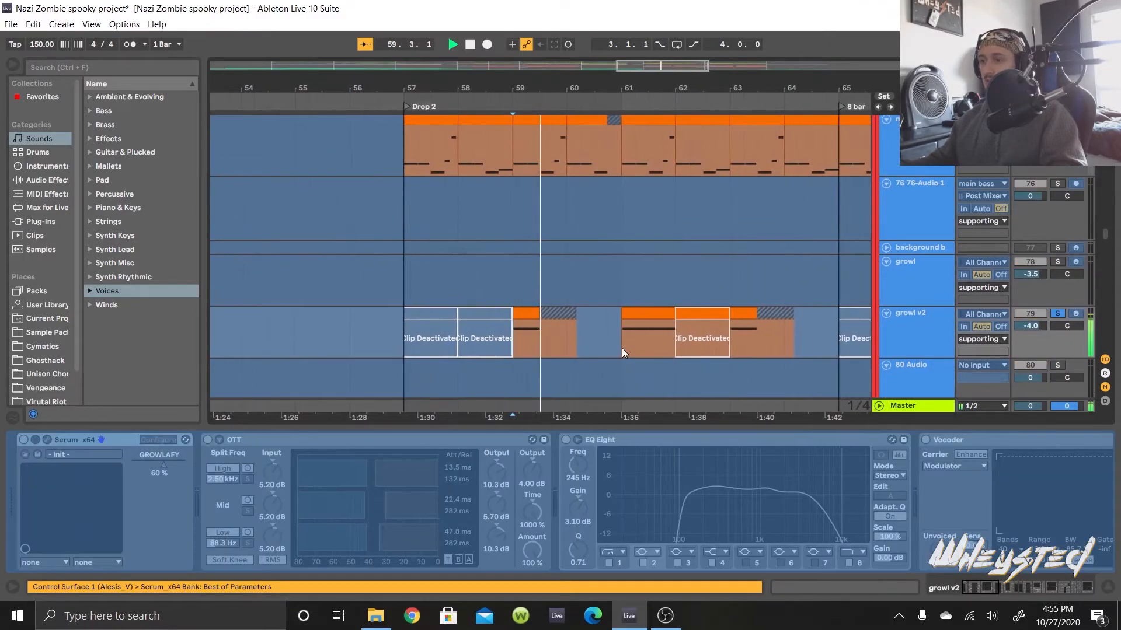
{"action": "left_click", "coordinate": [621, 339]}
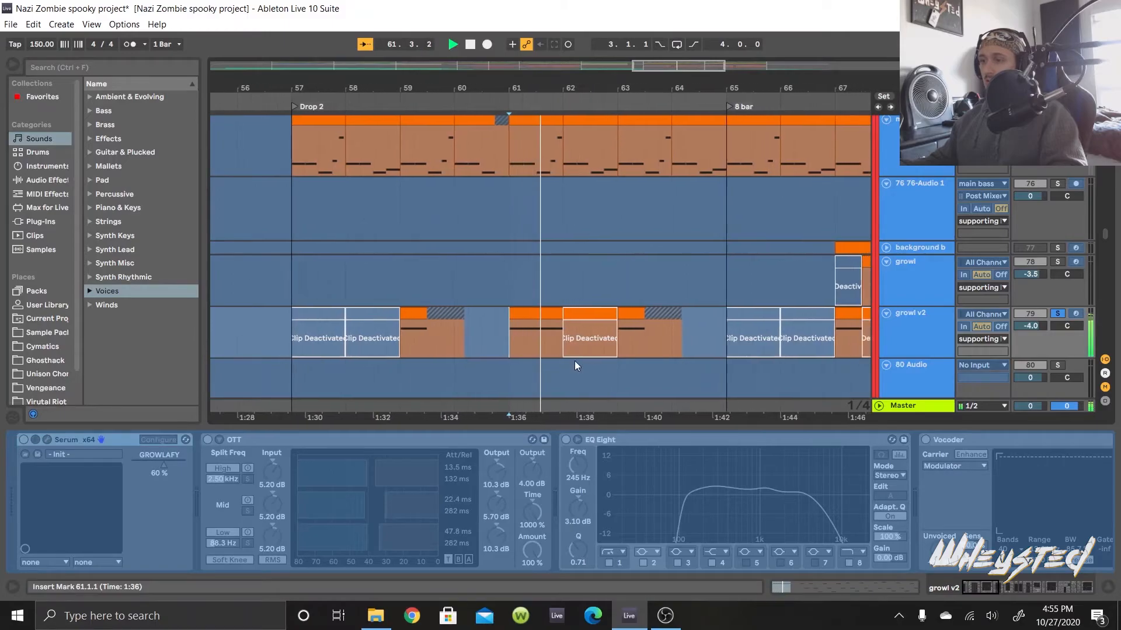
{"action": "key", "text": "space"}
Step: Open the Serum instrument on growl v2 and audition it while viewing its oscillator settings
{"action": "scroll", "coordinate": [528, 361], "scroll_direction": "down", "scroll_amount": 3}
{"action": "left_click", "coordinate": [46, 440]}
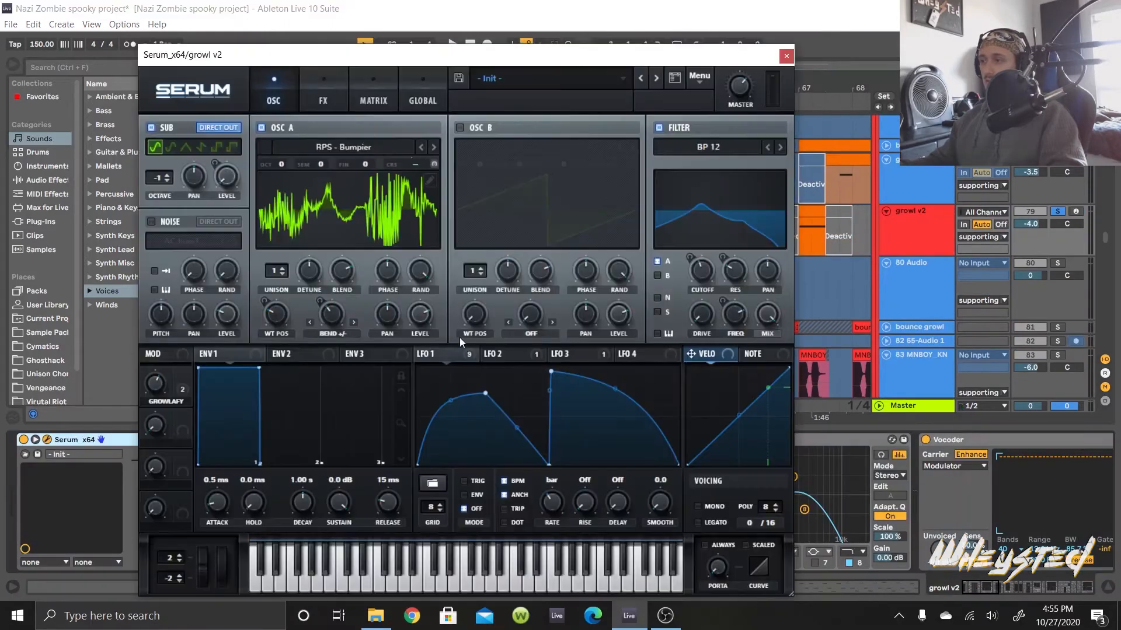
{"action": "key", "text": "space"}
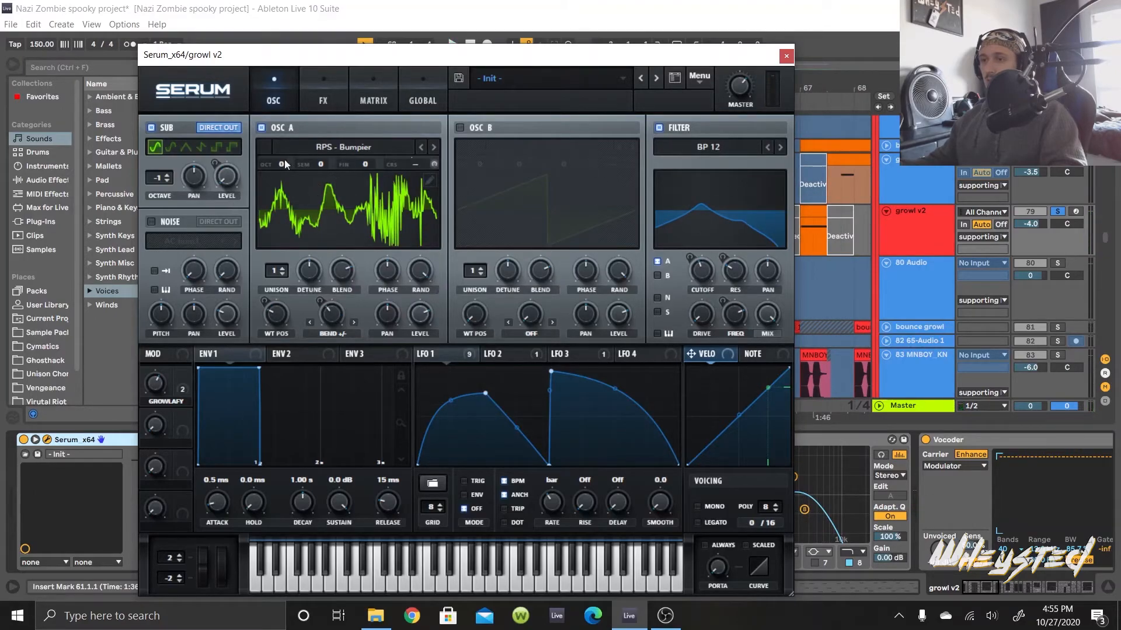
Step: Show Serum's effects rack and the LFO 2 shape for growl v2 while auditioning the sound
{"action": "left_click", "coordinate": [325, 101]}
{"action": "mouse_move", "coordinate": [785, 165]}
{"action": "left_mouse_down"}
{"action": "mouse_move", "coordinate": [786, 176]}
{"action": "mouse_move", "coordinate": [806, 135]}
{"action": "mouse_move", "coordinate": [787, 242]}
{"action": "mouse_move", "coordinate": [797, 160]}
{"action": "left_mouse_up"}
{"action": "key", "text": "space"}
{"action": "scroll", "coordinate": [523, 314], "scroll_direction": "up", "scroll_amount": 1}
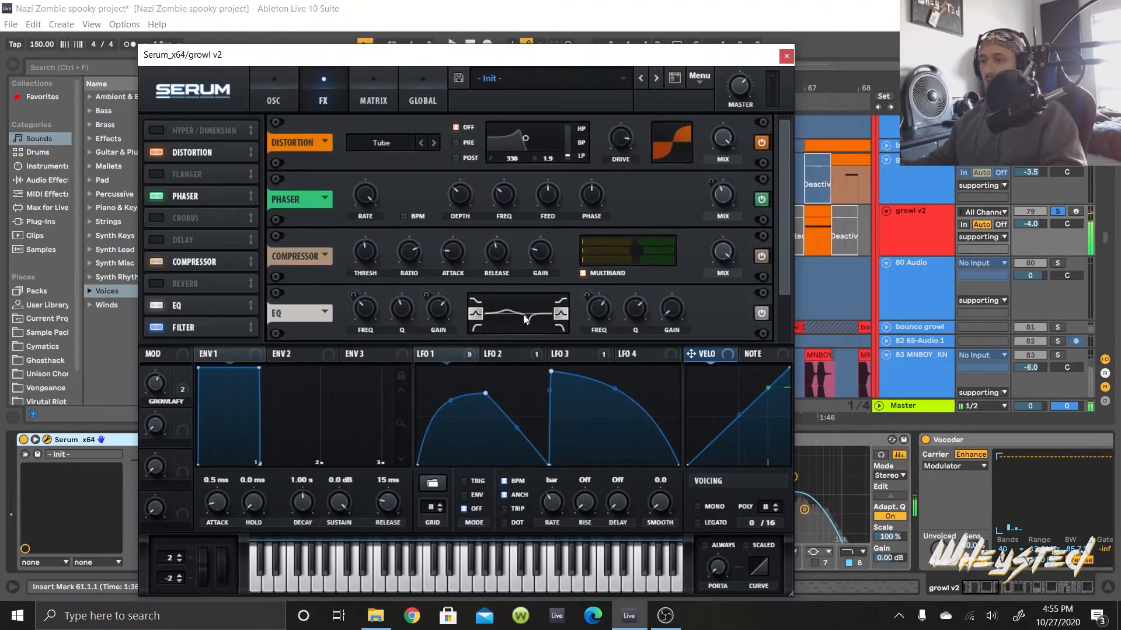
{"action": "left_click", "coordinate": [518, 356]}
{"action": "left_click_drag", "start_coordinate": [790, 236], "coordinate": [343, 142]}
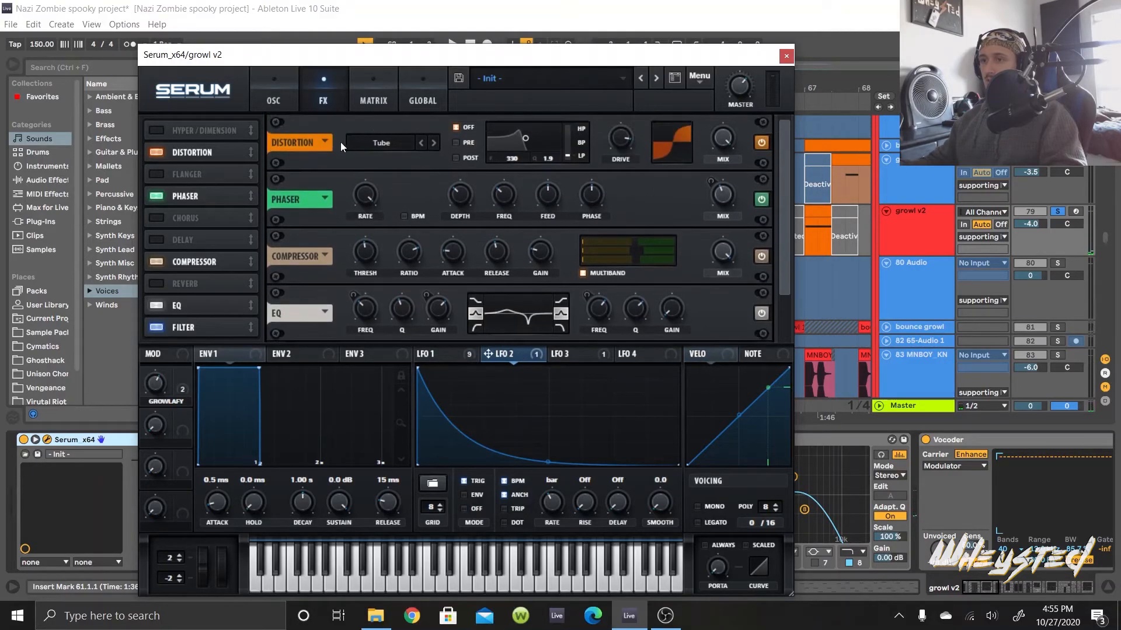
Step: Review growl v2's Serum oscillator and effects pages while auditioning the sound, and close the instrument window
{"action": "left_click", "coordinate": [271, 99]}
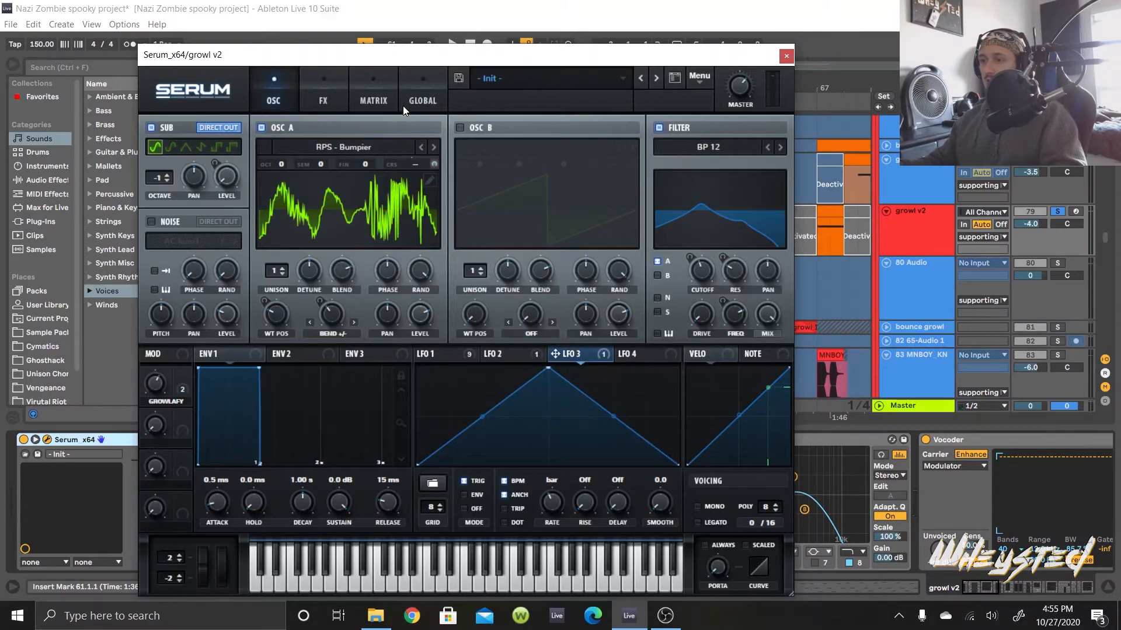
{"action": "left_click", "coordinate": [374, 101]}
{"action": "left_click", "coordinate": [323, 101]}
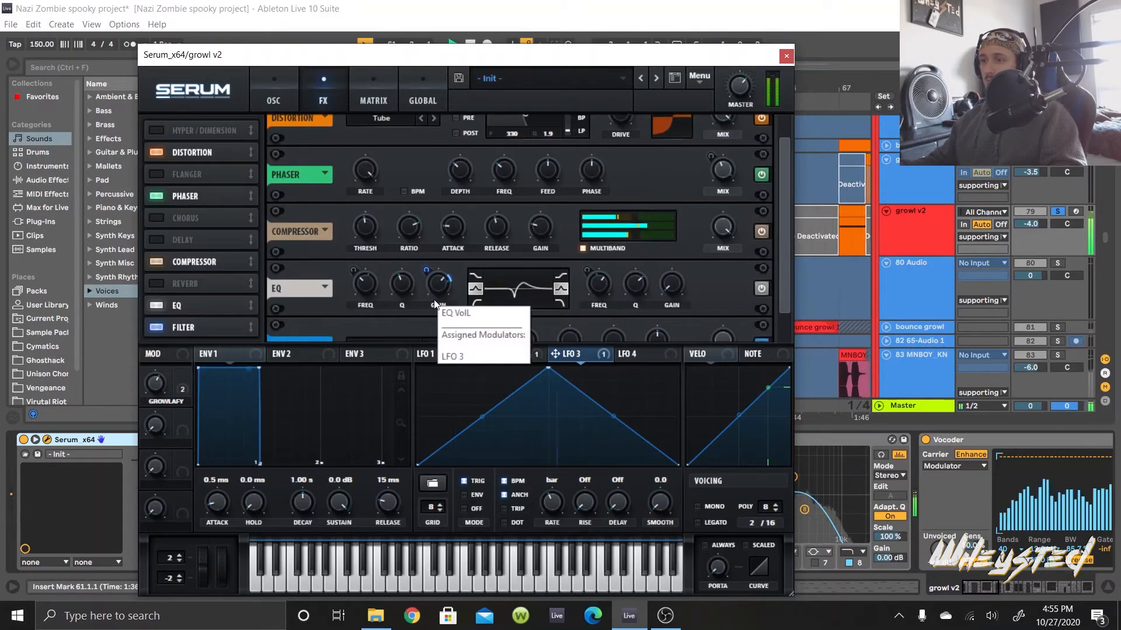
{"action": "left_click", "coordinate": [784, 57]}
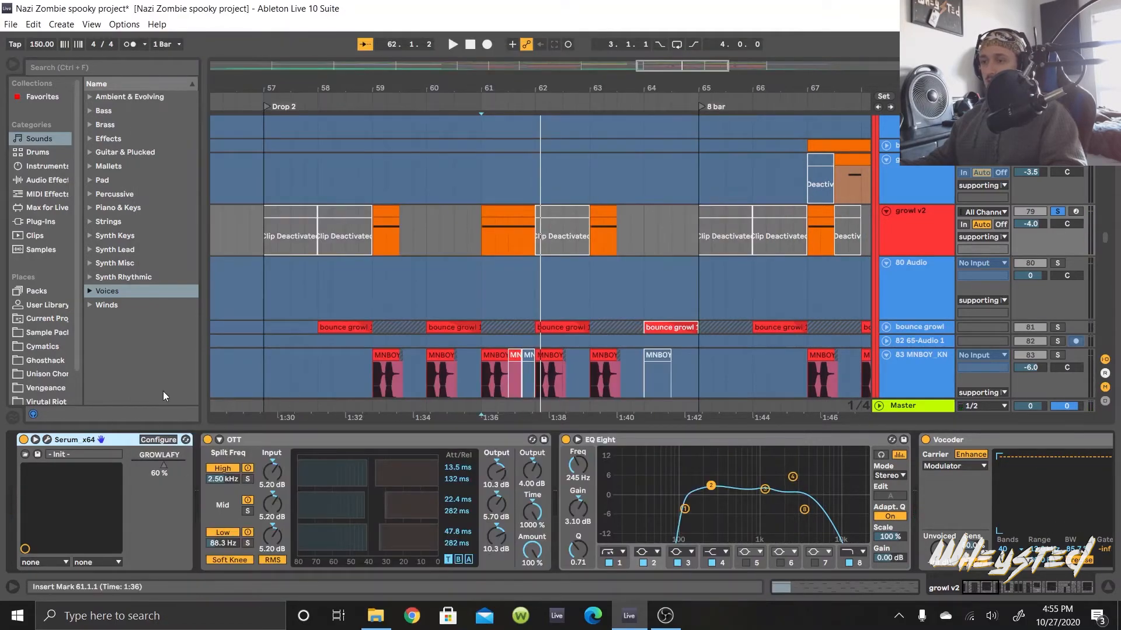
Step: Solo the Cymatics Terror closed hi-hat track 30 and play it from bar 57, the start of Drop 2
{"action": "left_click", "coordinate": [925, 223]}
{"action": "scroll", "coordinate": [631, 241], "scroll_direction": "up", "scroll_amount": 1}
{"action": "scroll", "coordinate": [613, 249], "scroll_direction": "down", "scroll_amount": 3}
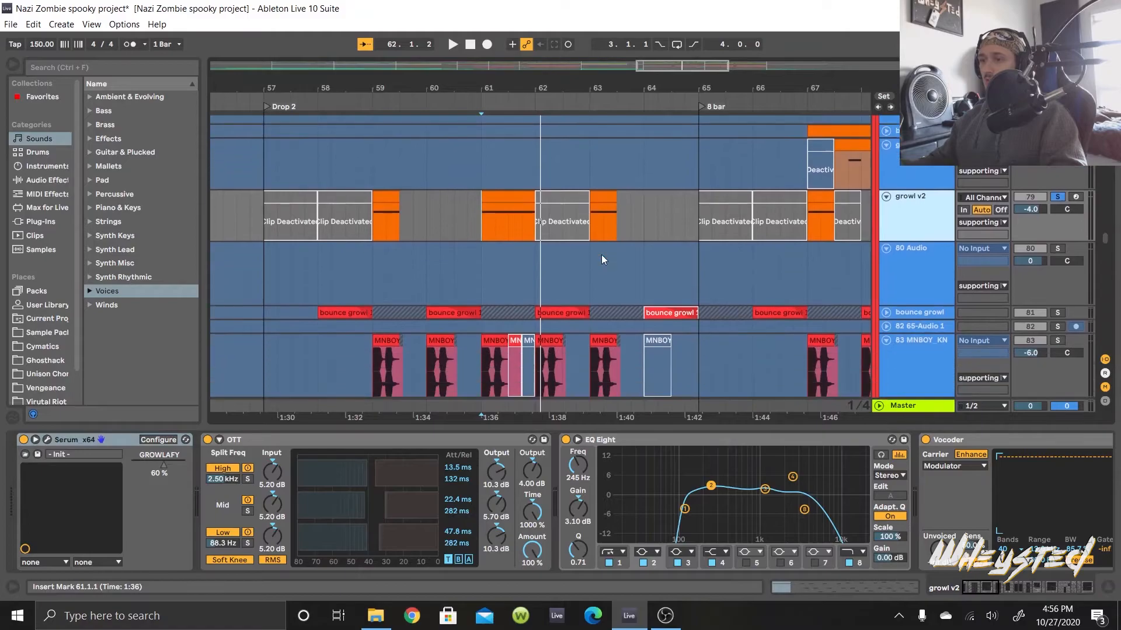
{"action": "scroll", "coordinate": [572, 269], "scroll_direction": "left", "scroll_amount": 2}
{"action": "scroll", "coordinate": [557, 241], "scroll_direction": "down", "scroll_amount": 5}
{"action": "scroll", "coordinate": [559, 239], "scroll_direction": "right", "scroll_amount": 2}
{"action": "scroll", "coordinate": [558, 239], "scroll_direction": "up", "scroll_amount": 15}
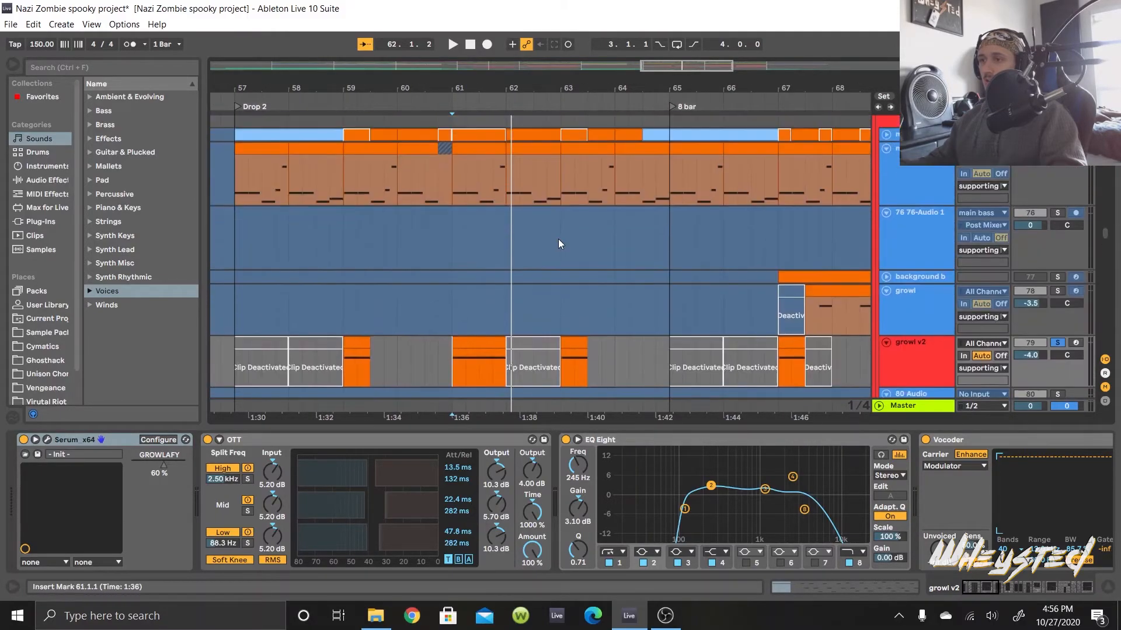
{"action": "scroll", "coordinate": [558, 244], "scroll_direction": "up", "scroll_amount": 10}
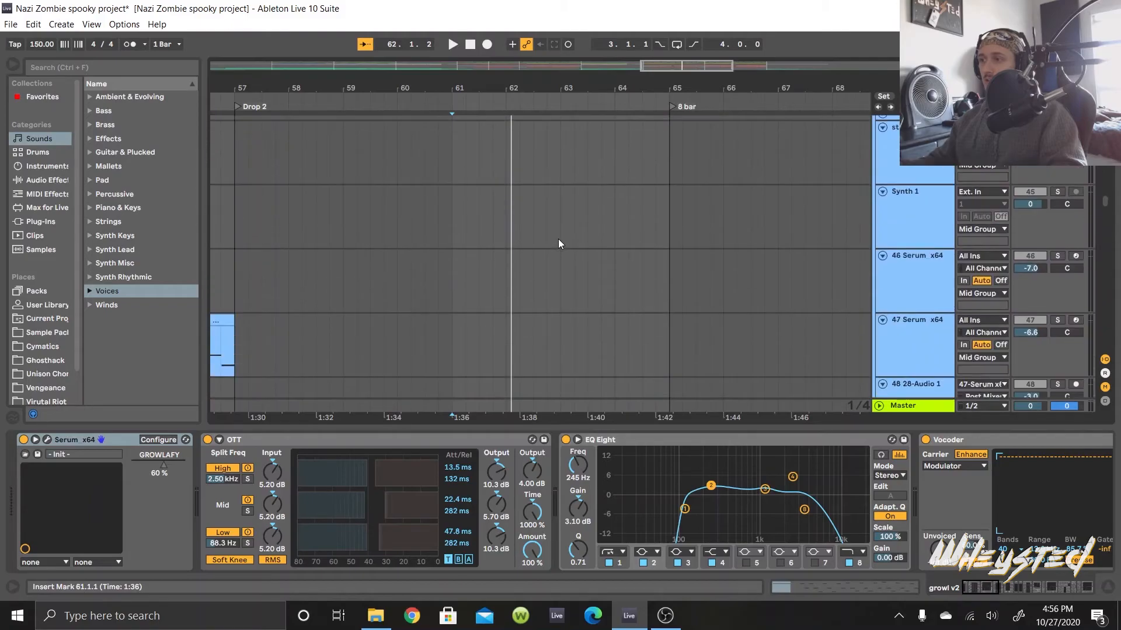
{"action": "scroll", "coordinate": [558, 243], "scroll_direction": "up", "scroll_amount": 10}
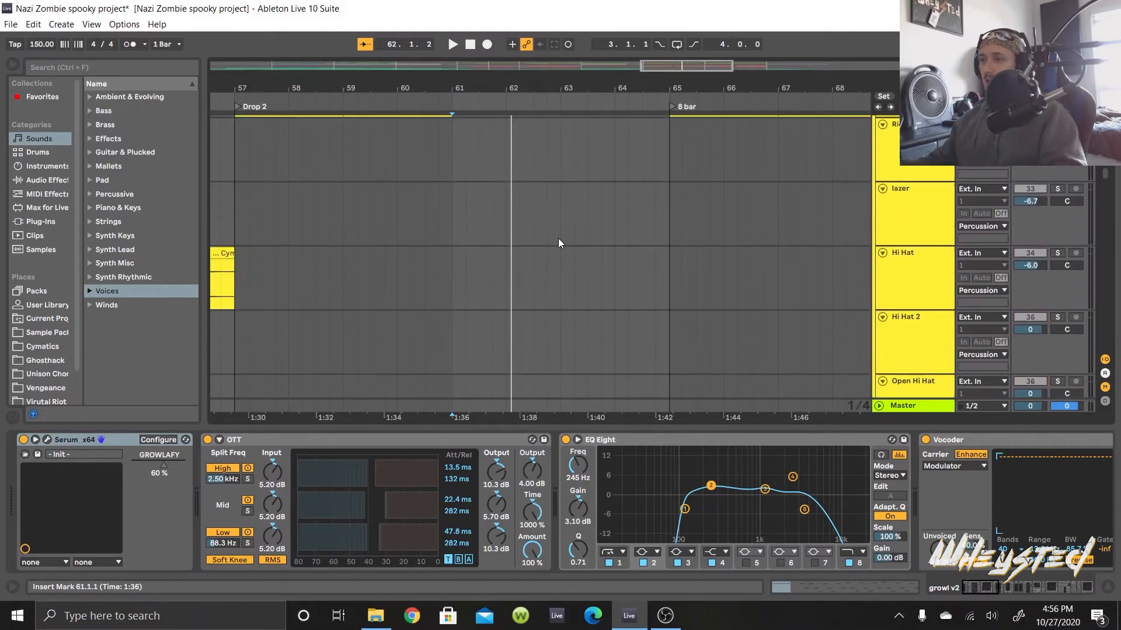
{"action": "scroll", "coordinate": [432, 274], "scroll_direction": "left", "scroll_amount": 3}
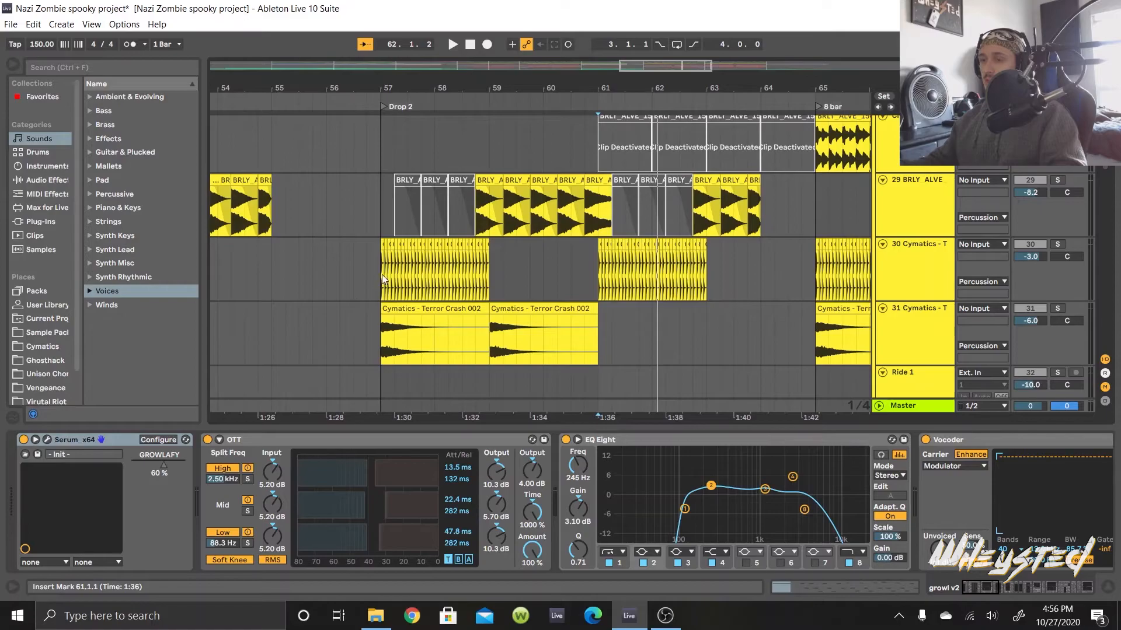
{"action": "left_click", "coordinate": [381, 274]}
{"action": "key", "text": "space"}
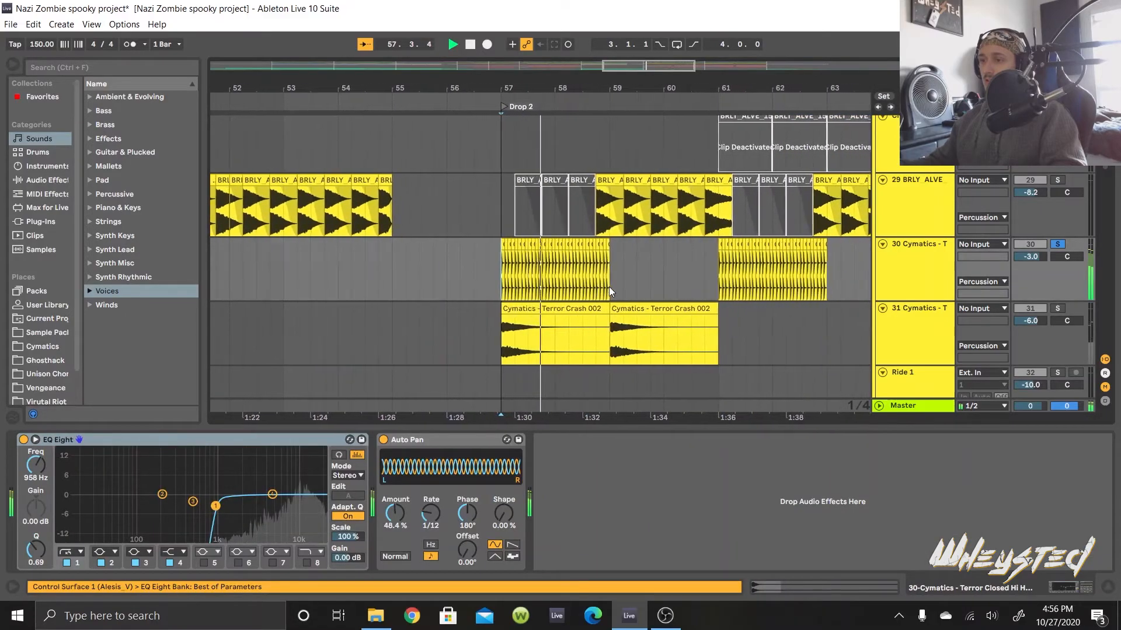
{"action": "key", "text": "space"}
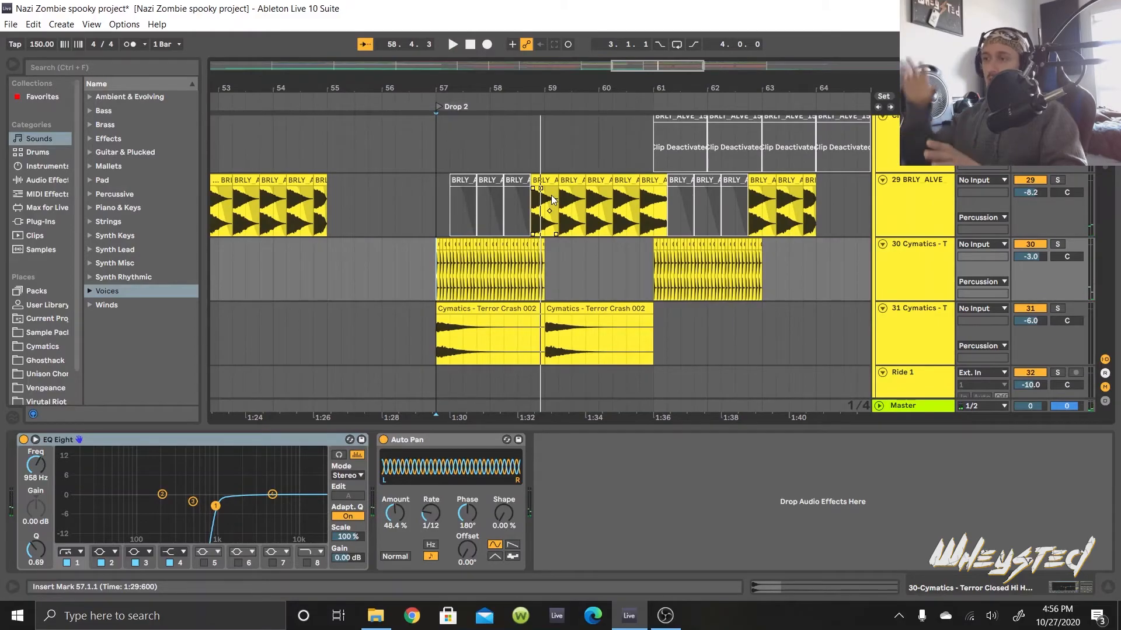
Step: Look over the percussion, Drop Kick, Drop Snare and vocal tracks around Drop 2
{"action": "scroll", "coordinate": [715, 230], "scroll_direction": "up", "scroll_amount": 10}
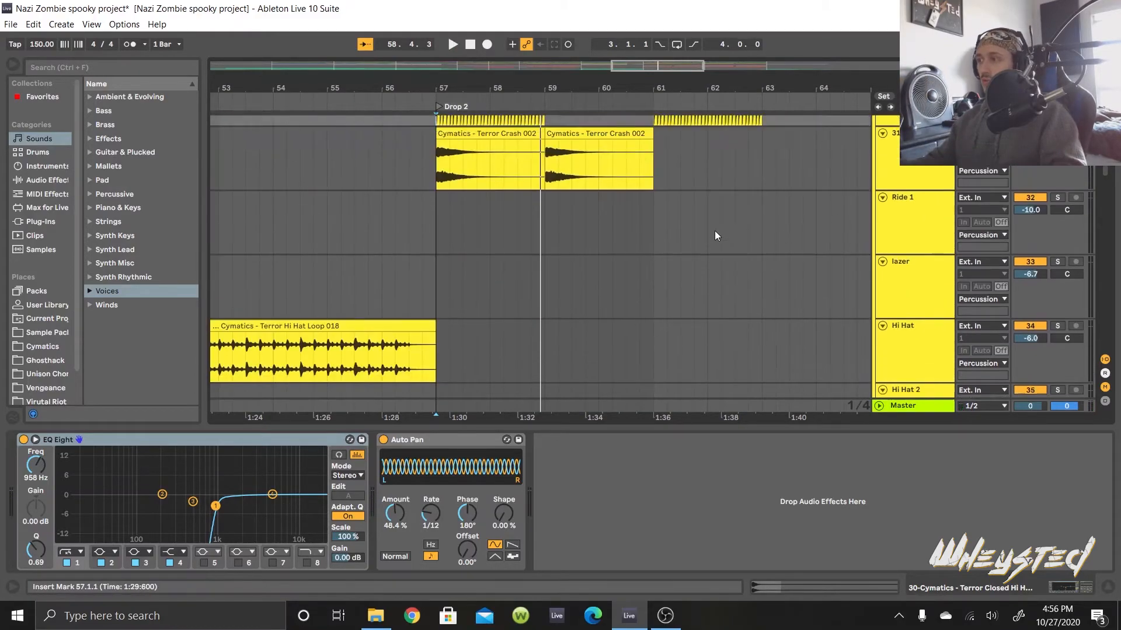
{"action": "scroll", "coordinate": [715, 232], "scroll_direction": "up", "scroll_amount": 6}
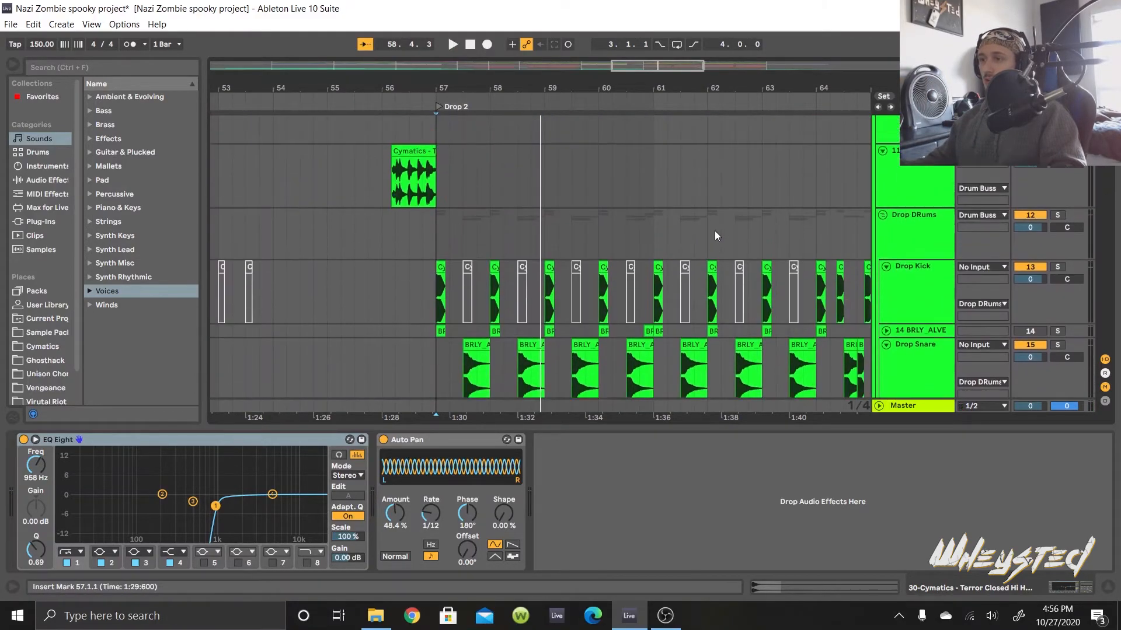
{"action": "scroll", "coordinate": [519, 253], "scroll_direction": "up", "scroll_amount": 8}
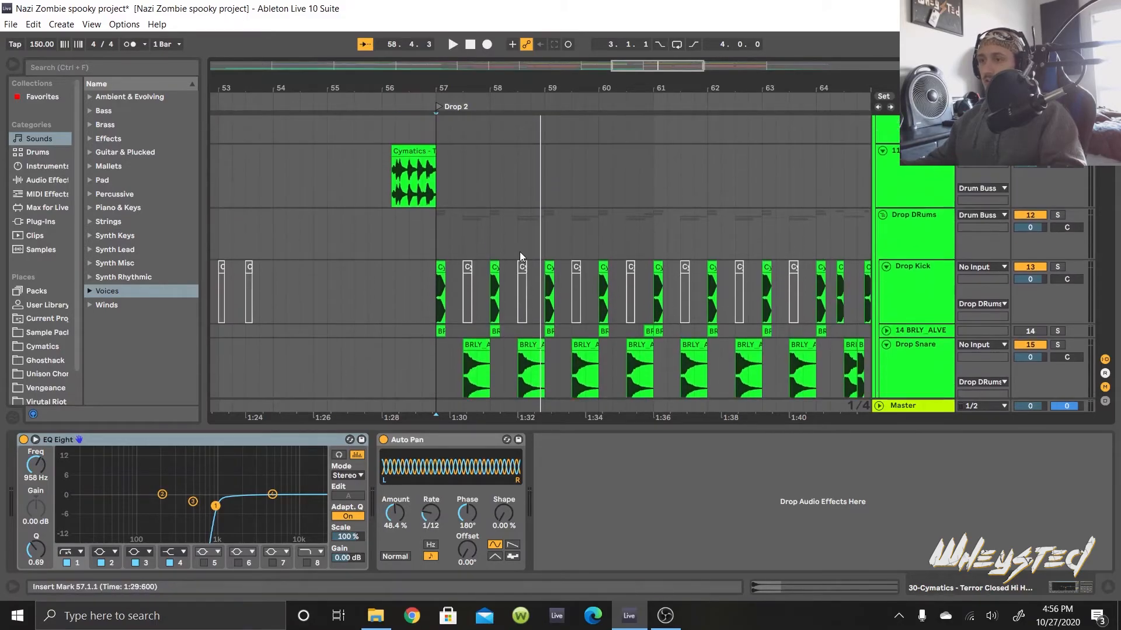
{"action": "scroll", "coordinate": [437, 245], "scroll_direction": "up", "scroll_amount": 6}
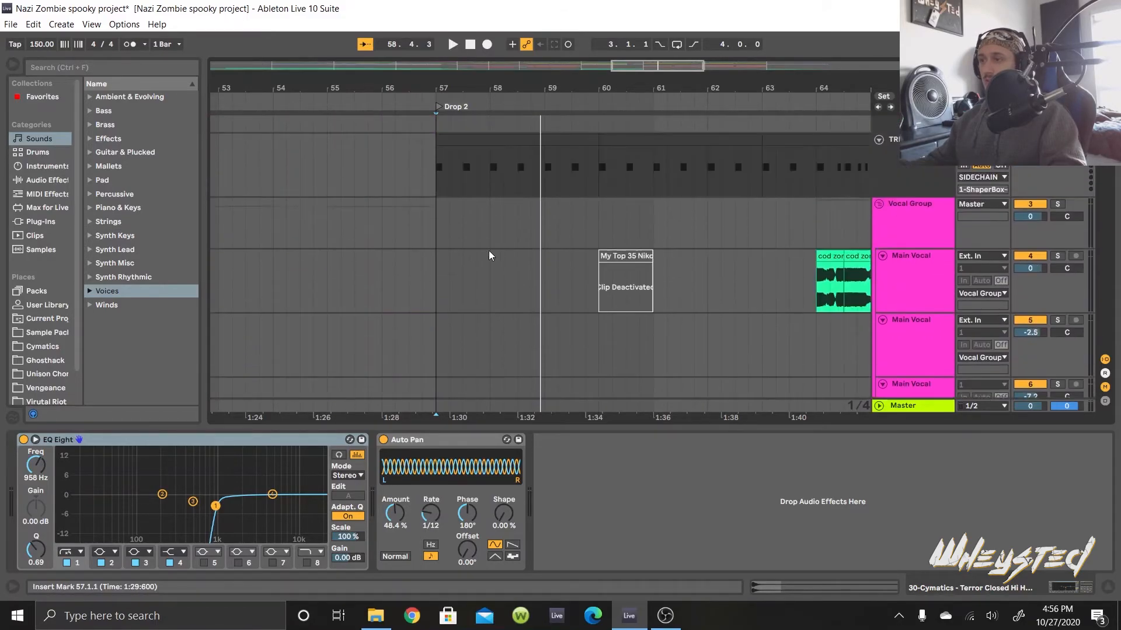
Step: Find the C.O.D. Black Ops clip on track 131 just before the end drop and place the insert marker at 72.2.1
{"action": "scroll", "coordinate": [579, 247], "scroll_direction": "down", "scroll_amount": 7}
{"action": "scroll", "coordinate": [745, 181], "scroll_direction": "right", "scroll_amount": 5}
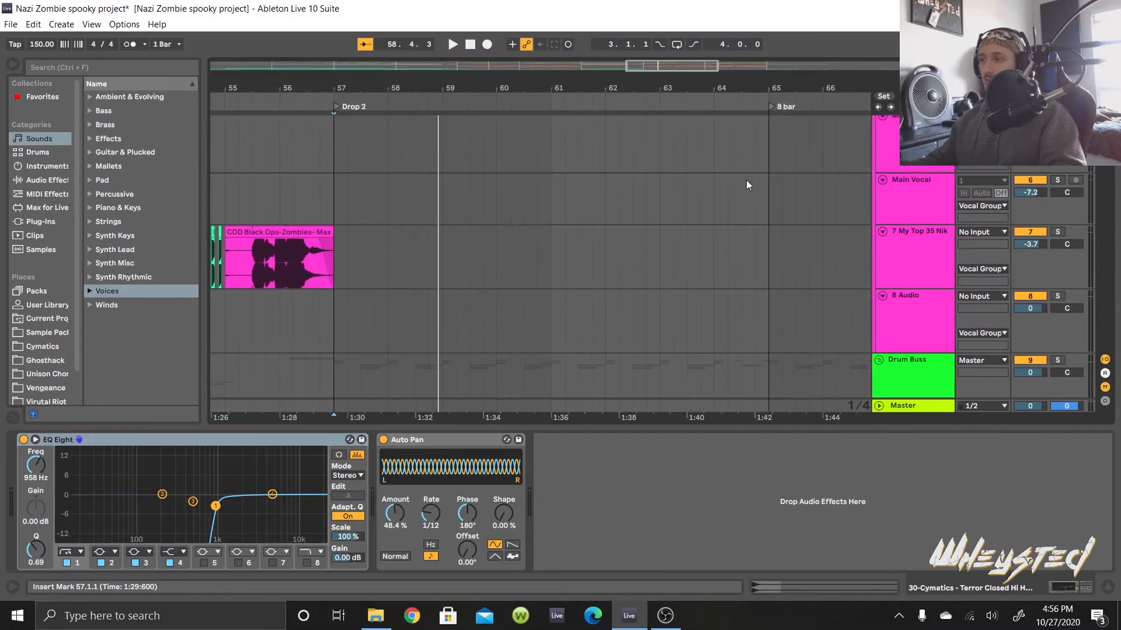
{"action": "scroll", "coordinate": [744, 185], "scroll_direction": "up", "scroll_amount": 5}
{"action": "scroll", "coordinate": [655, 250], "scroll_direction": "down", "scroll_amount": 6}
{"action": "scroll", "coordinate": [697, 287], "scroll_direction": "right", "scroll_amount": 10}
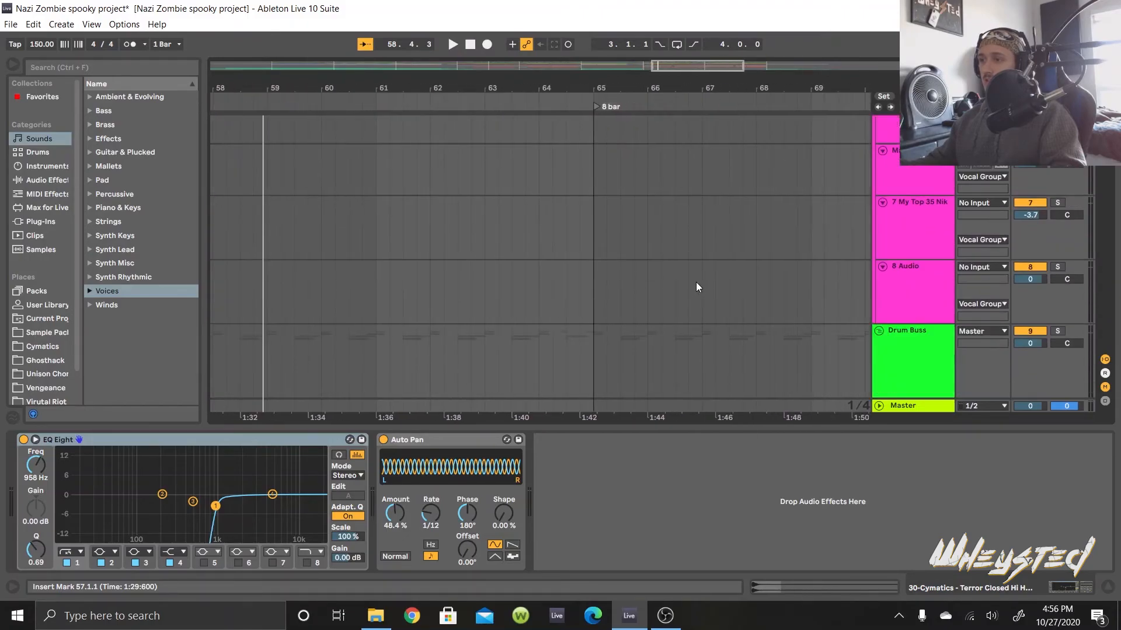
{"action": "scroll", "coordinate": [718, 251], "scroll_direction": "up", "scroll_amount": 6}
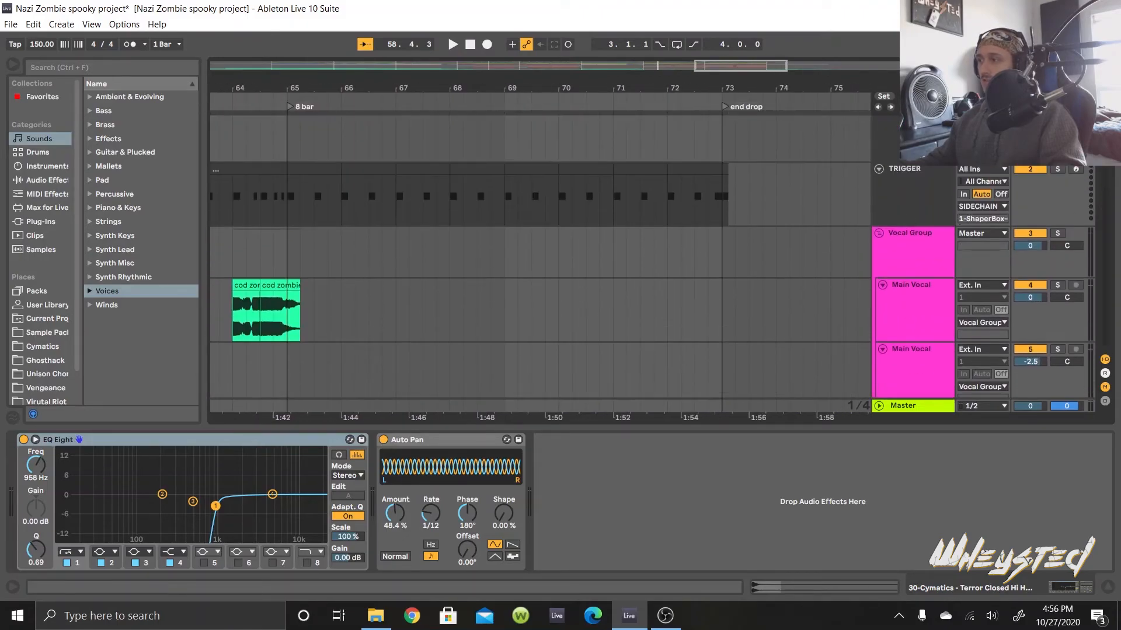
{"action": "scroll", "coordinate": [1099, 200], "scroll_direction": "down", "scroll_amount": 20}
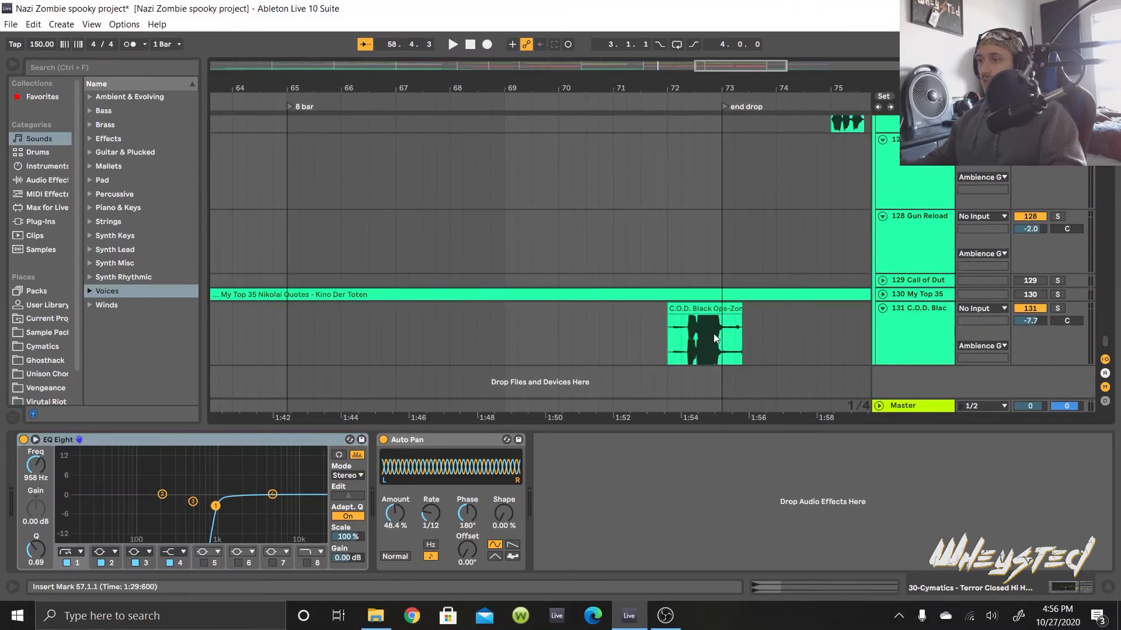
{"action": "left_click", "coordinate": [688, 336]}
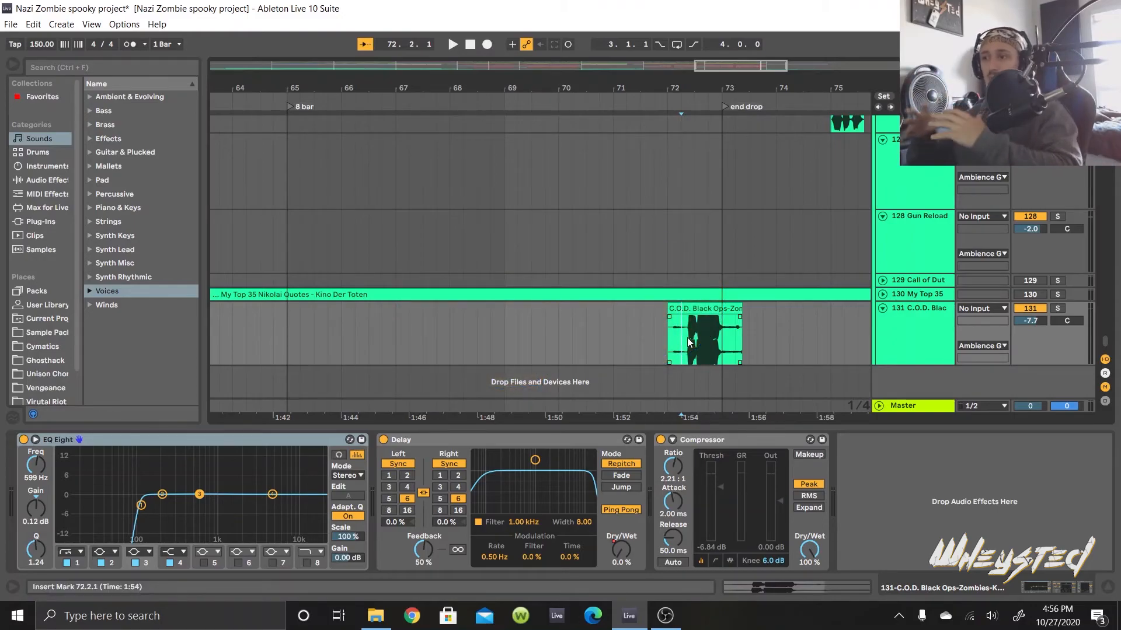
Step: Show the Auto Filter automation lane on the Bass Group track around the end drop
{"action": "left_click_drag", "start_coordinate": [1104, 342], "coordinate": [1118, 230]}
{"action": "scroll", "coordinate": [980, 222], "scroll_direction": "up", "scroll_amount": 3}
{"action": "left_click", "coordinate": [932, 261]}
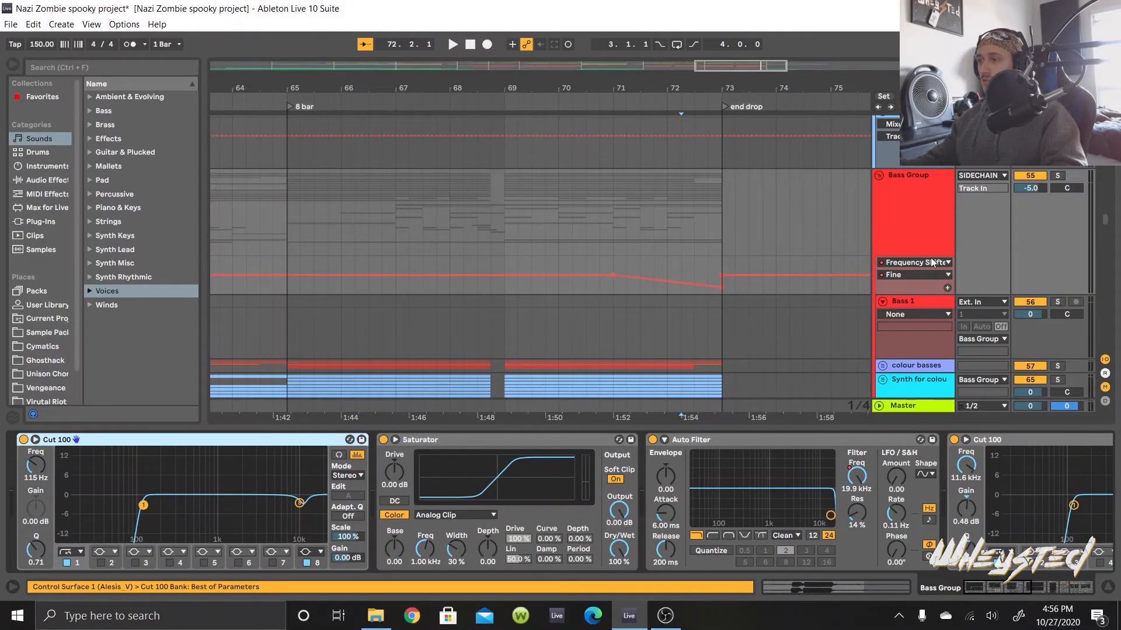
{"action": "left_click", "coordinate": [898, 264]}
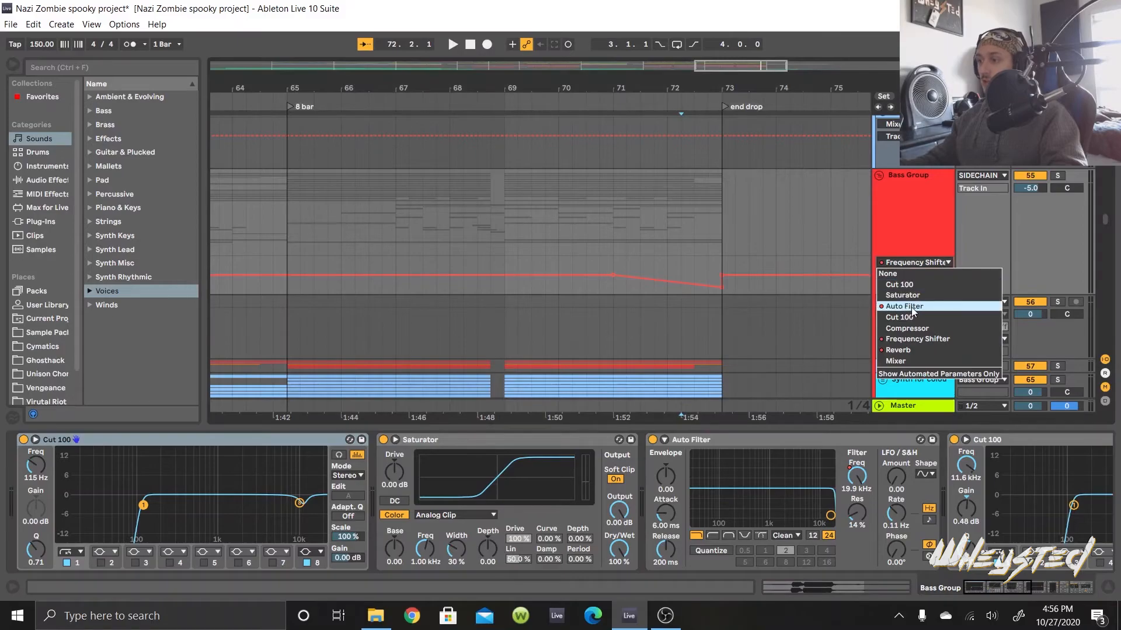
{"action": "left_click", "coordinate": [912, 309]}
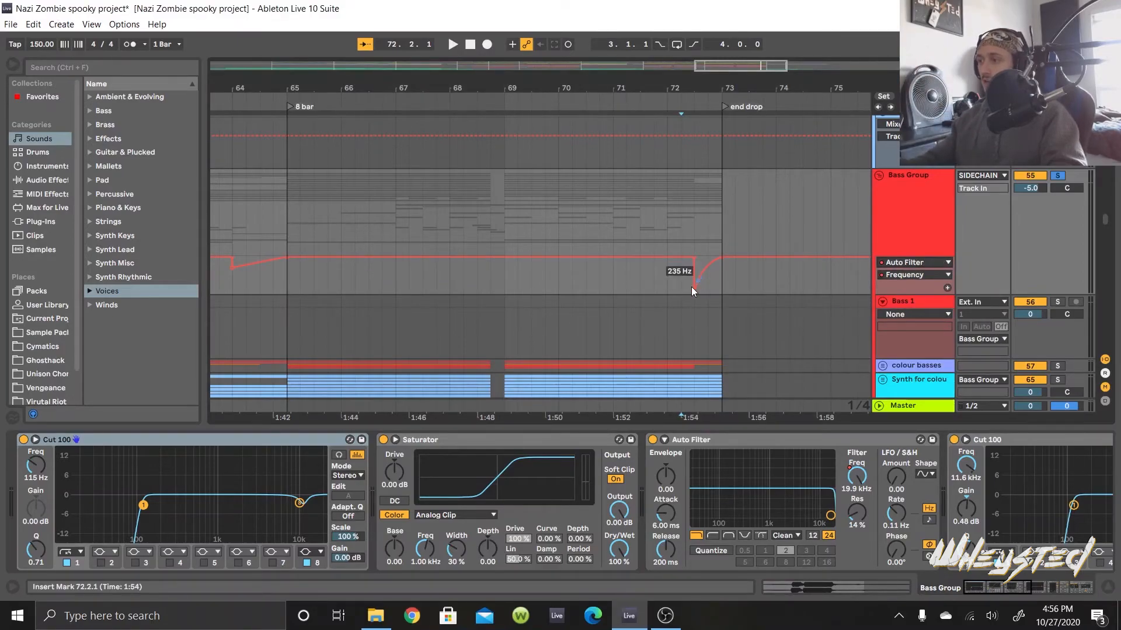
Step: Play the soloed Bass Group from 72.1.1 through its filter dip into the end drop
{"action": "left_click", "coordinate": [667, 288]}
{"action": "key", "text": "space"}
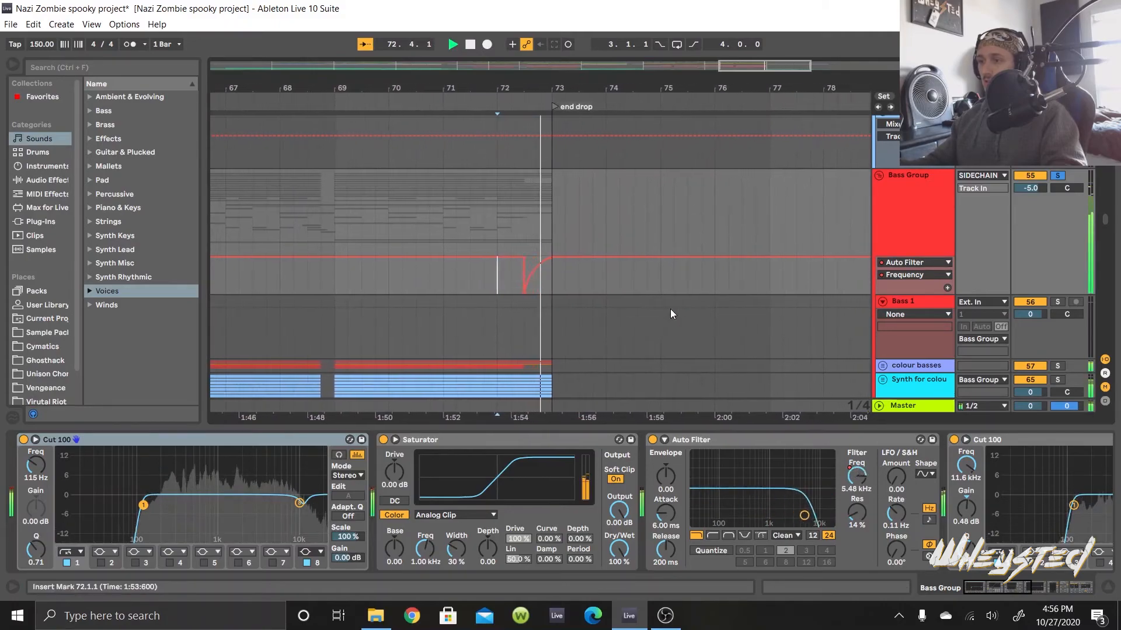
{"action": "key", "text": "space"}
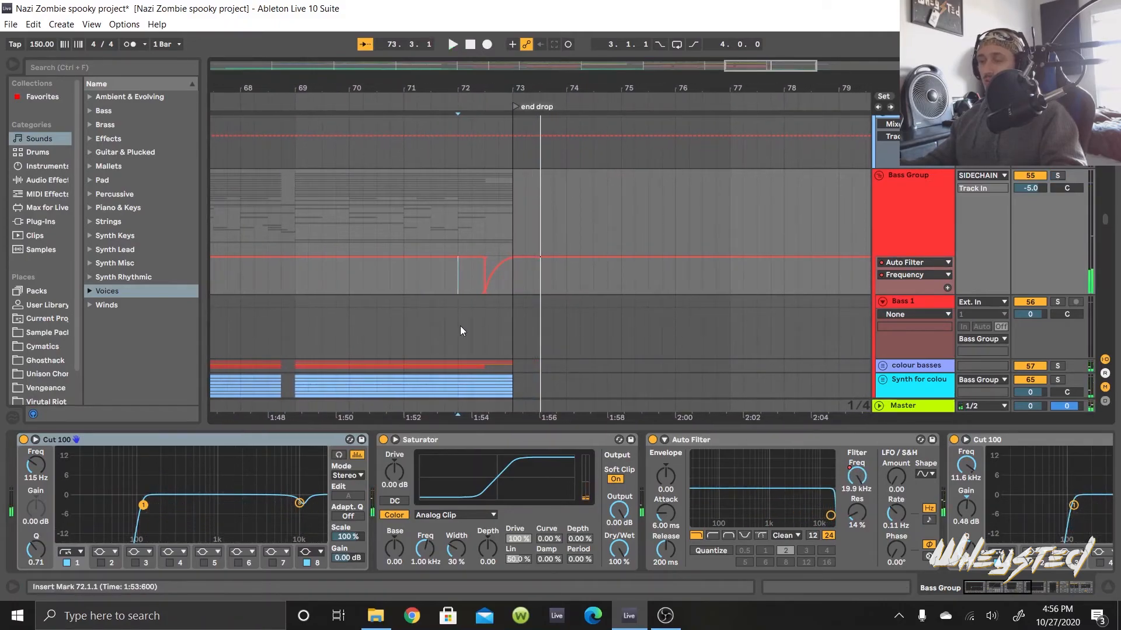
Step: Hide the automation lanes, unsolo the Bass Group and play the full mix from 49.1.1, the first end drop
{"action": "scroll", "coordinate": [461, 330], "scroll_direction": "left", "scroll_amount": 2}
{"action": "scroll", "coordinate": [459, 325], "scroll_direction": "left", "scroll_amount": 5}
{"action": "key", "text": "a"}
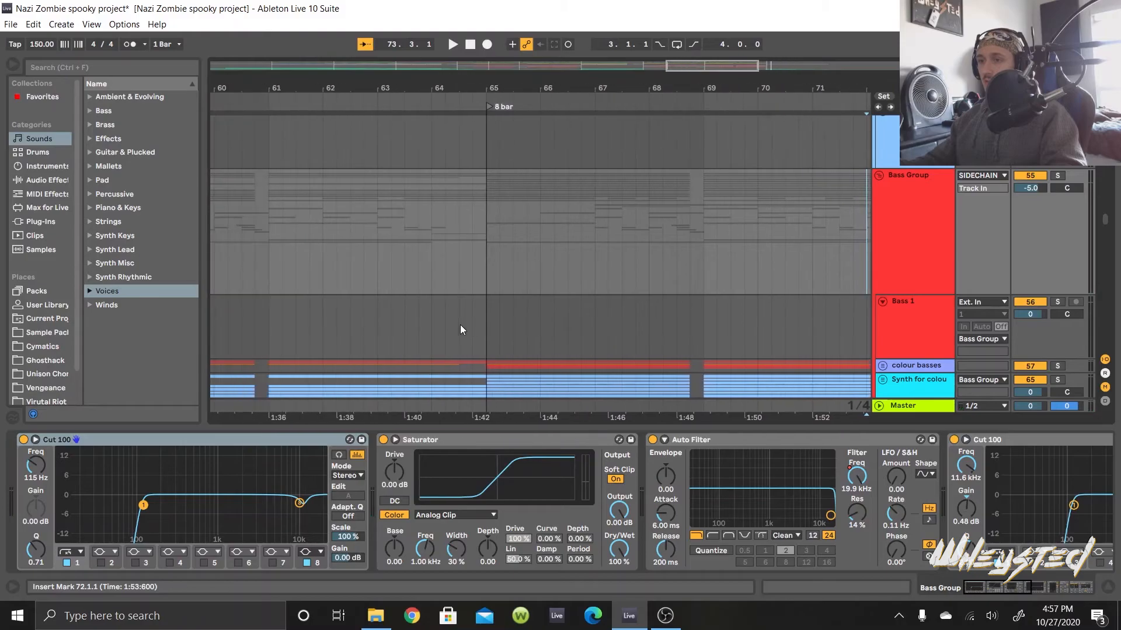
{"action": "scroll", "coordinate": [459, 327], "scroll_direction": "left", "scroll_amount": 4}
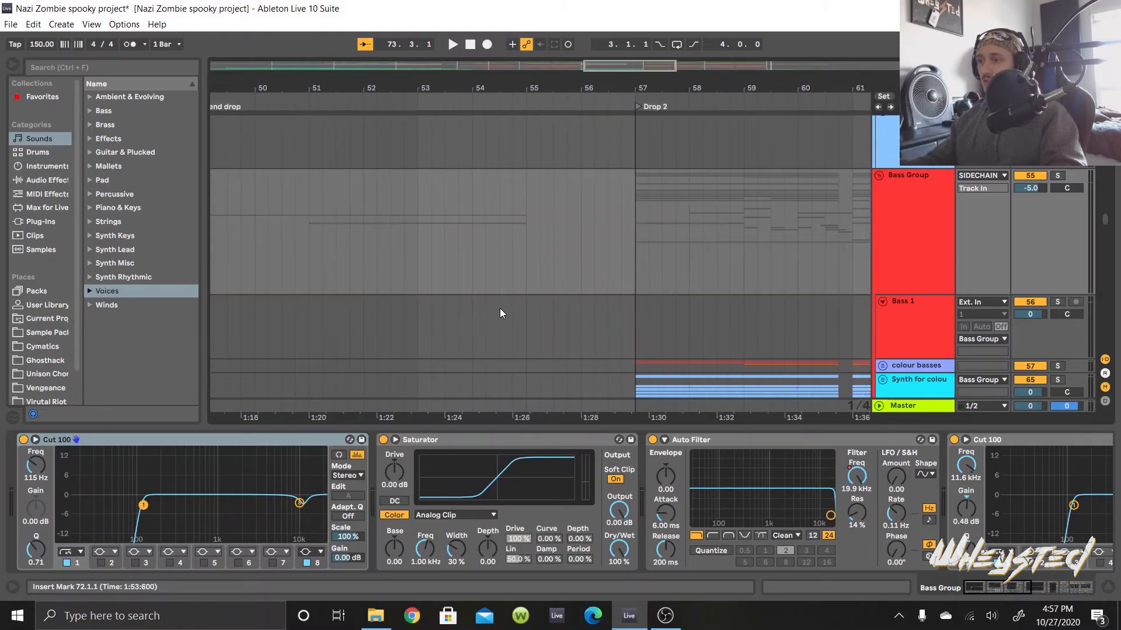
{"action": "scroll", "coordinate": [499, 309], "scroll_direction": "down", "scroll_amount": 3}
{"action": "scroll", "coordinate": [605, 266], "scroll_direction": "down", "scroll_amount": 4}
{"action": "scroll", "coordinate": [519, 266], "scroll_direction": "up", "scroll_amount": 3}
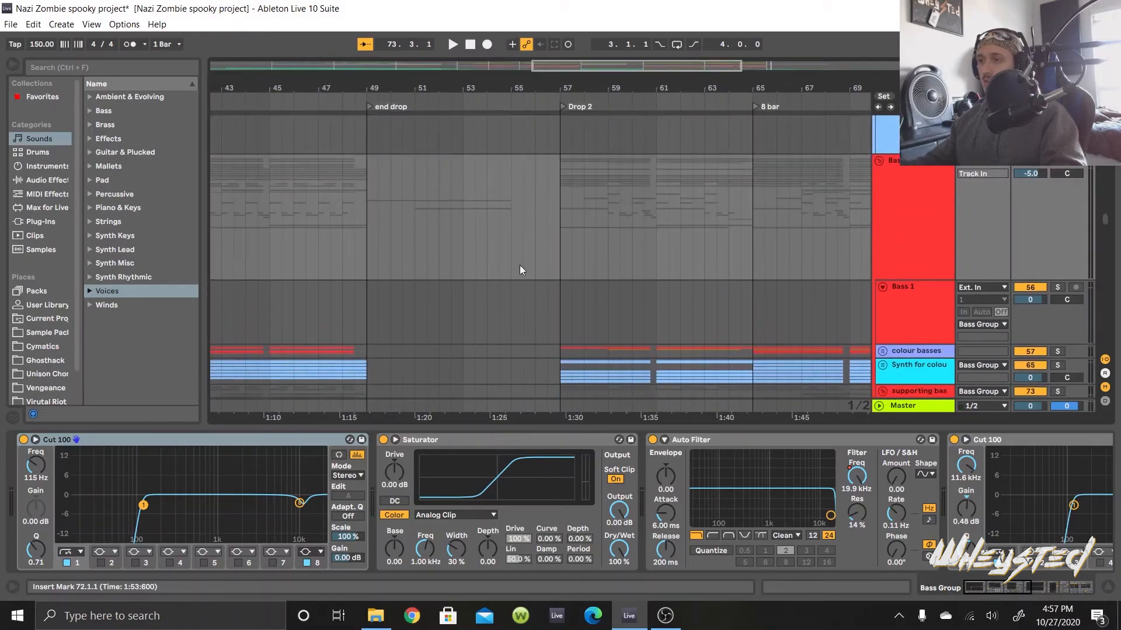
{"action": "key", "text": "space"}
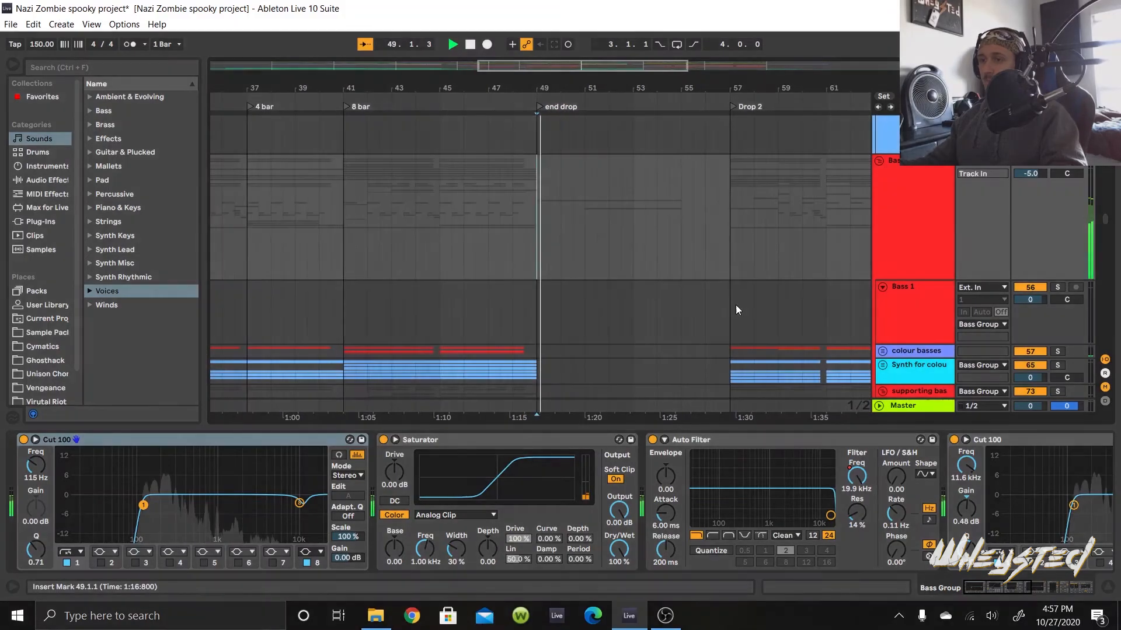
Step: Look through the main bass, growl and supporting bass tracks while the end drop, Drop 2 and 8 bar sections play
{"action": "scroll", "coordinate": [671, 316], "scroll_direction": "down", "scroll_amount": 3}
{"action": "scroll", "coordinate": [670, 316], "scroll_direction": "down", "scroll_amount": 1}
{"action": "scroll", "coordinate": [672, 317], "scroll_direction": "right", "scroll_amount": 1}
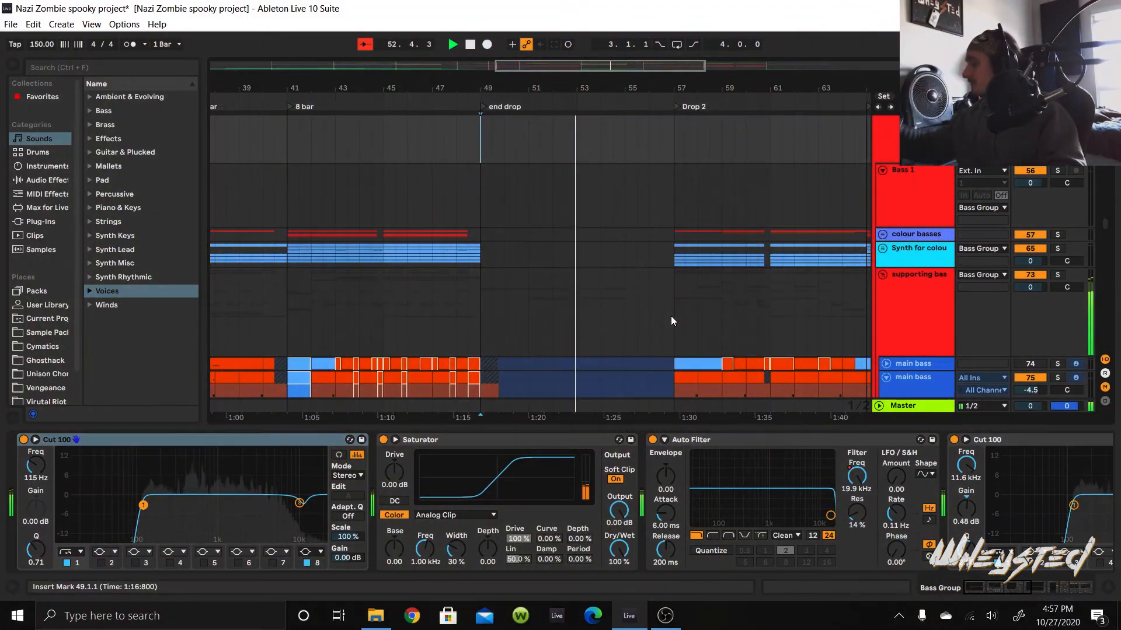
{"action": "scroll", "coordinate": [723, 206], "scroll_direction": "down", "scroll_amount": 3}
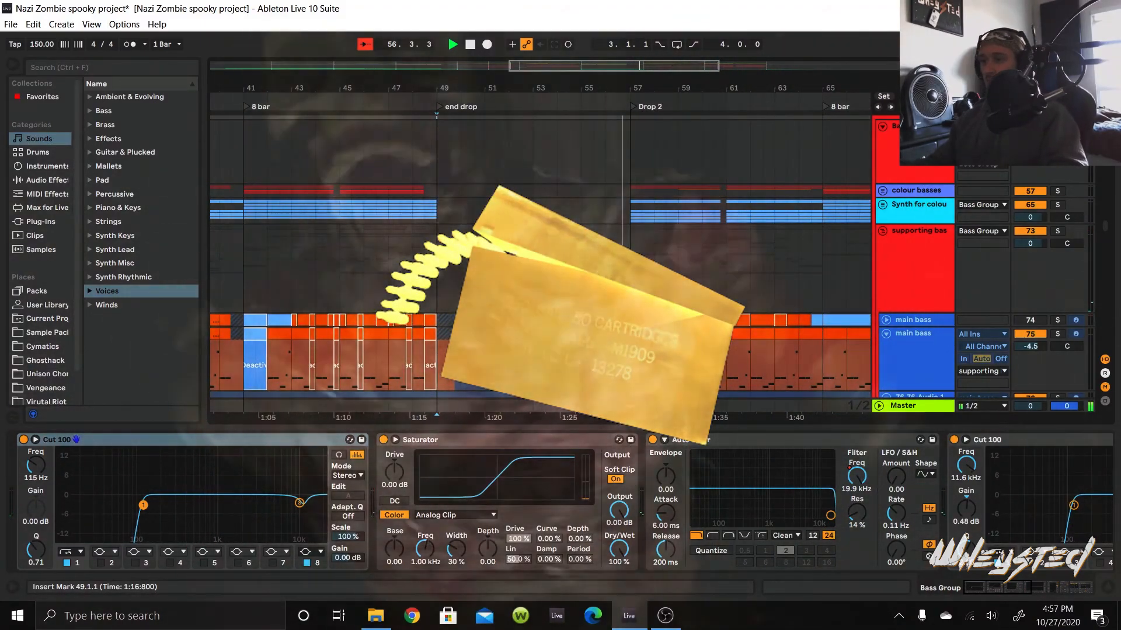
{"action": "scroll", "coordinate": [668, 293], "scroll_direction": "down", "scroll_amount": 5}
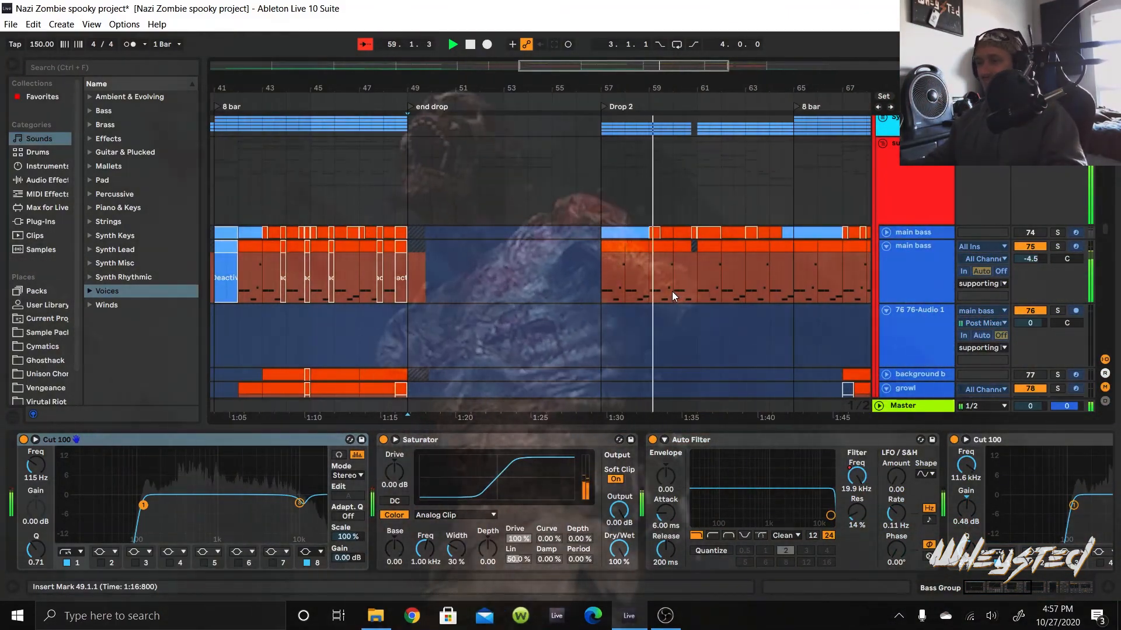
{"action": "scroll", "coordinate": [672, 292], "scroll_direction": "down", "scroll_amount": 3}
{"action": "scroll", "coordinate": [700, 274], "scroll_direction": "down", "scroll_amount": 2}
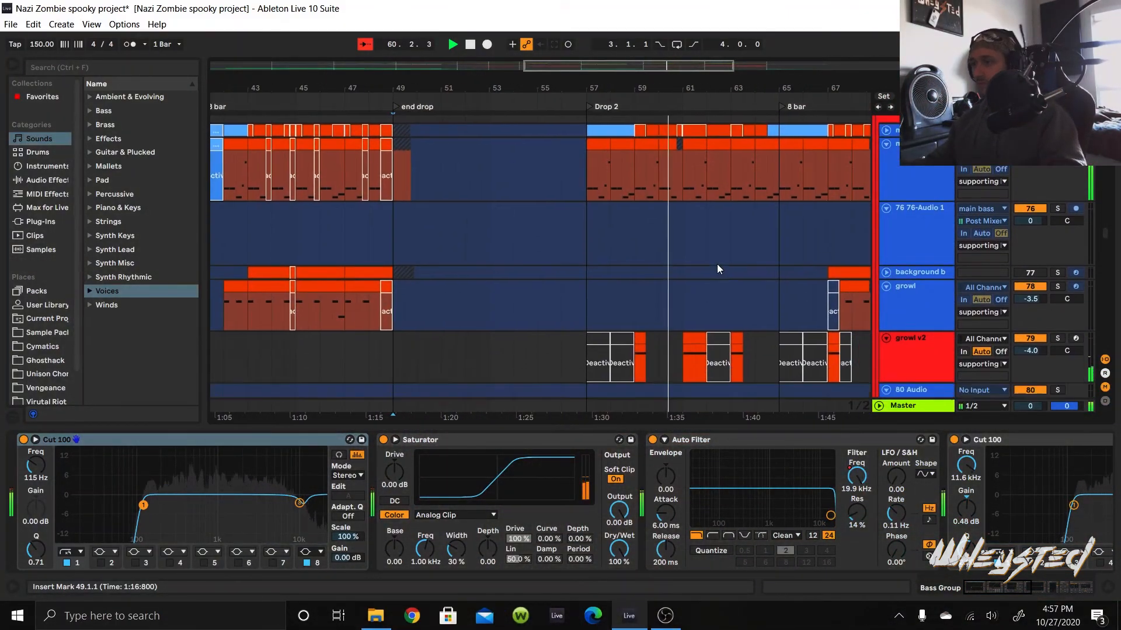
{"action": "scroll", "coordinate": [717, 264], "scroll_direction": "down", "scroll_amount": 3}
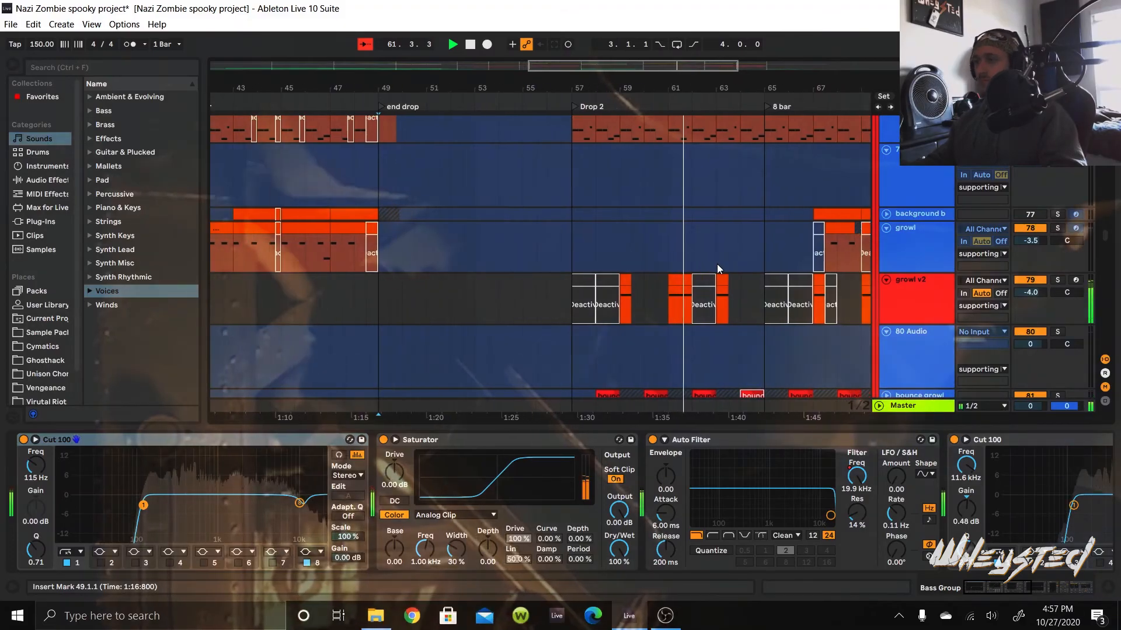
{"action": "scroll", "coordinate": [717, 265], "scroll_direction": "up", "scroll_amount": 2}
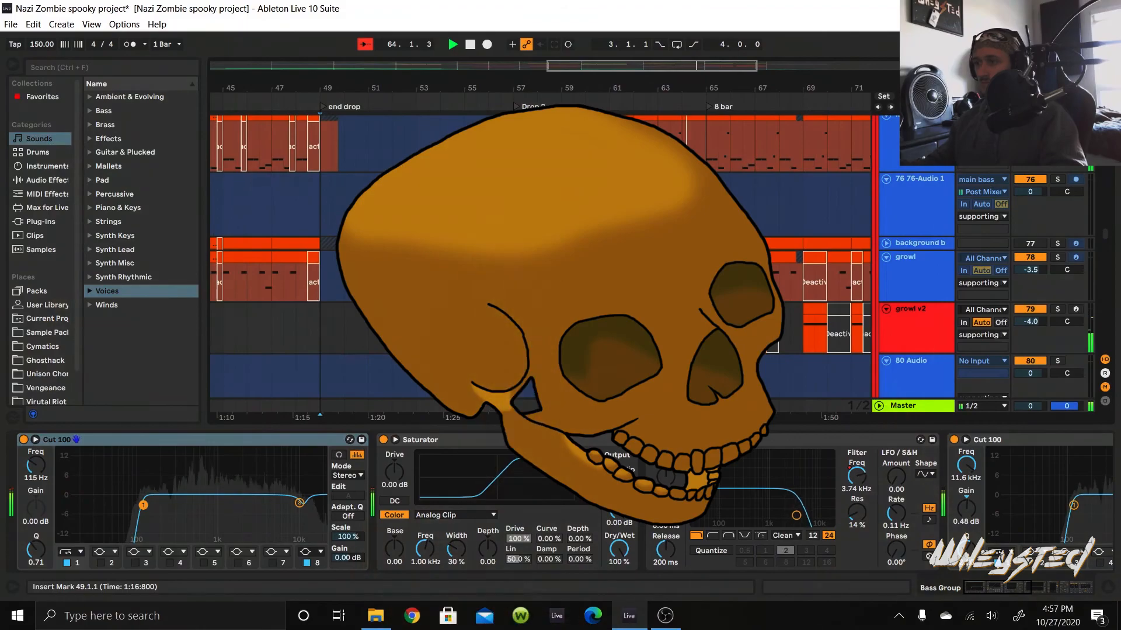
{"action": "scroll", "coordinate": [718, 269], "scroll_direction": "up", "scroll_amount": 3}
{"action": "scroll", "coordinate": [718, 265], "scroll_direction": "down", "scroll_amount": 5}
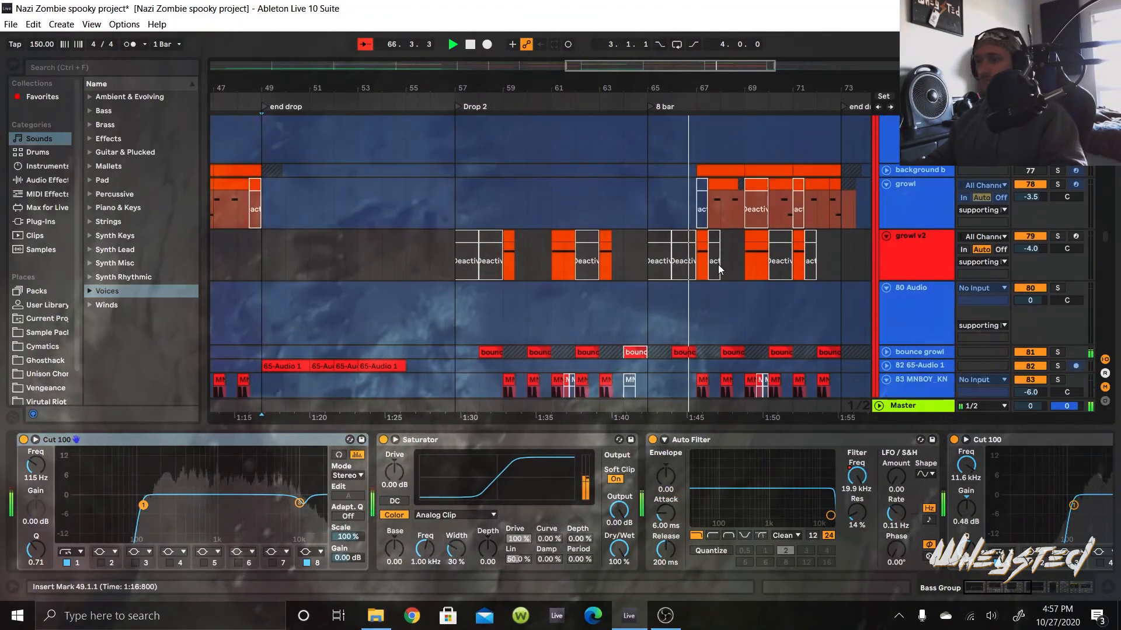
Step: Look over the growl, growl v2, bounce growl and MNBOY audio tracks while the 8 bar section plays into the second end drop
{"action": "scroll", "coordinate": [718, 265], "scroll_direction": "down", "scroll_amount": 10}
{"action": "scroll", "coordinate": [718, 264], "scroll_direction": "up", "scroll_amount": 8}
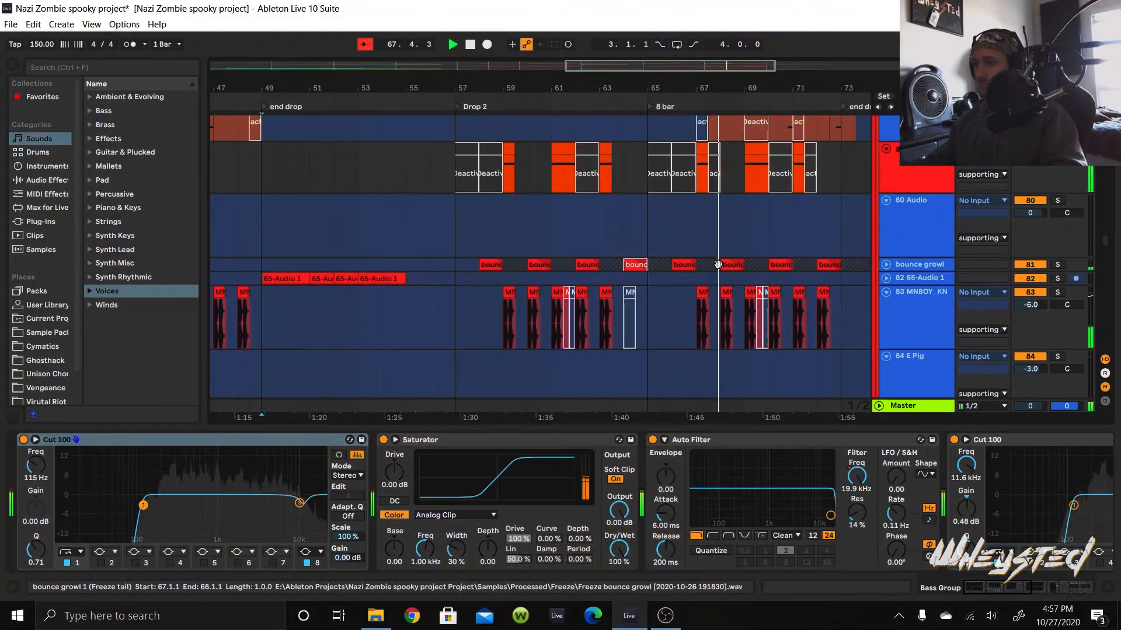
{"action": "scroll", "coordinate": [718, 265], "scroll_direction": "up", "scroll_amount": 1}
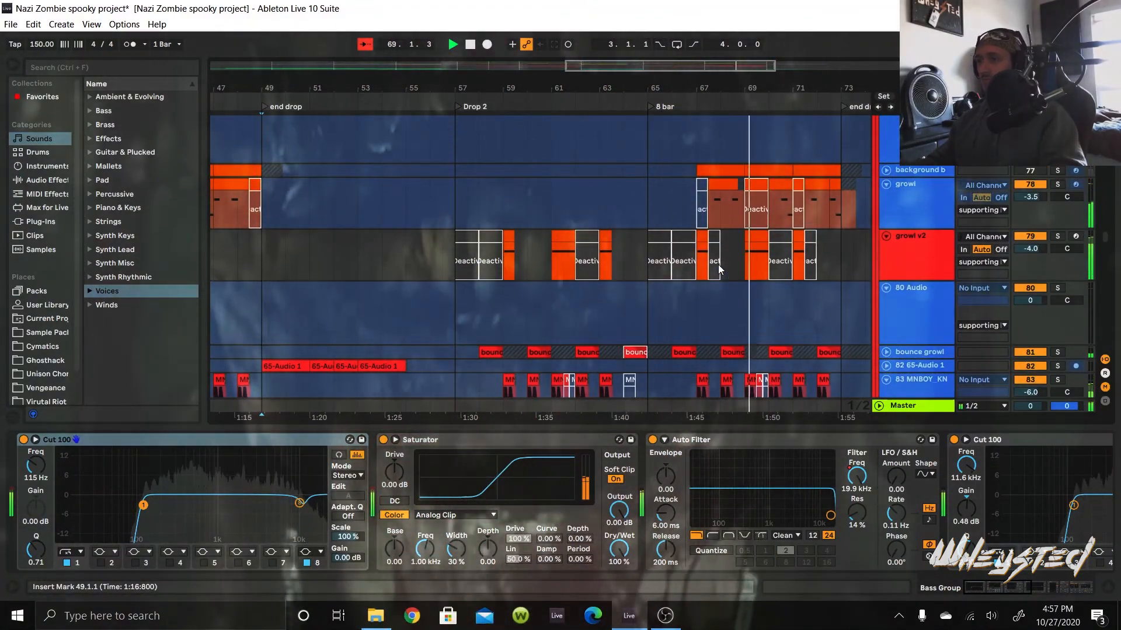
{"action": "scroll", "coordinate": [718, 265], "scroll_direction": "down", "scroll_amount": 7}
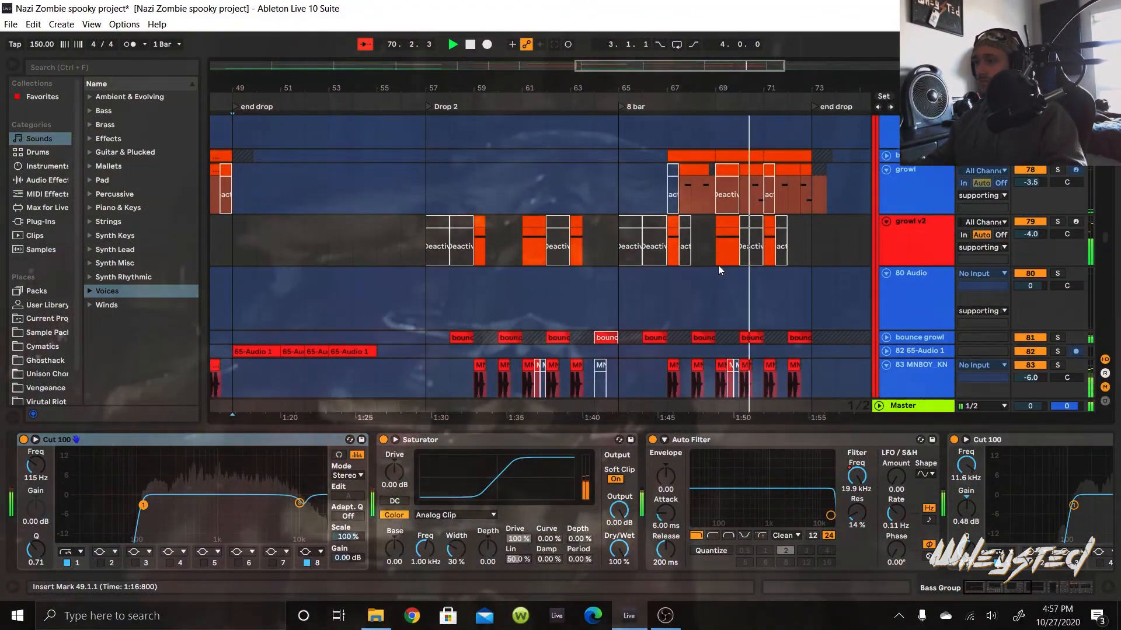
{"action": "scroll", "coordinate": [717, 269], "scroll_direction": "up", "scroll_amount": 7}
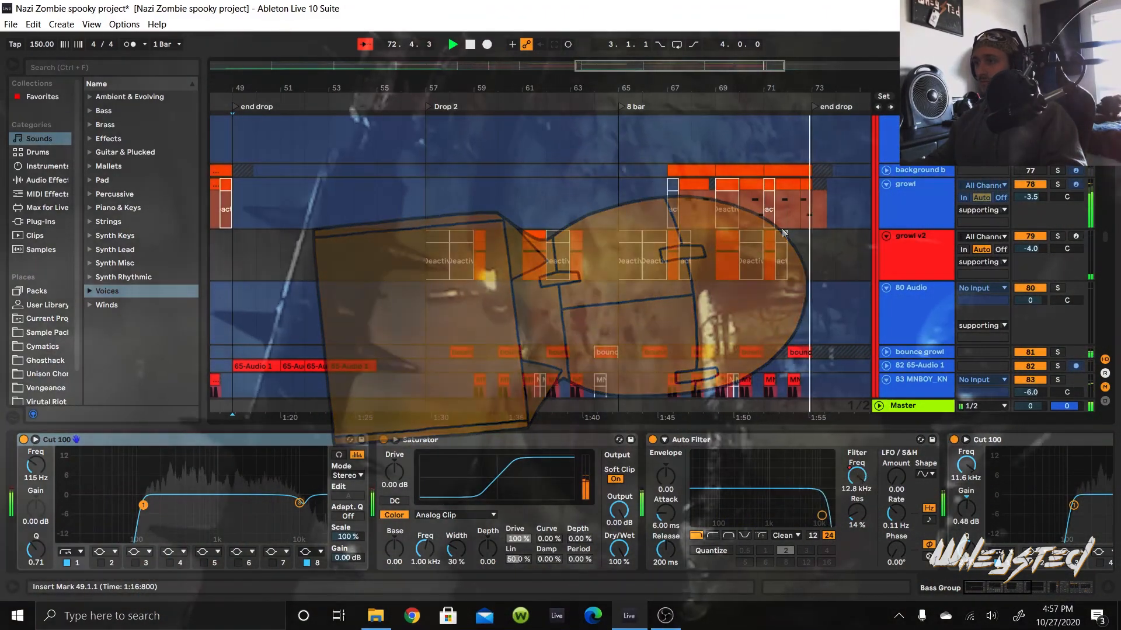
{"action": "scroll", "coordinate": [804, 242], "scroll_direction": "right", "scroll_amount": 4}
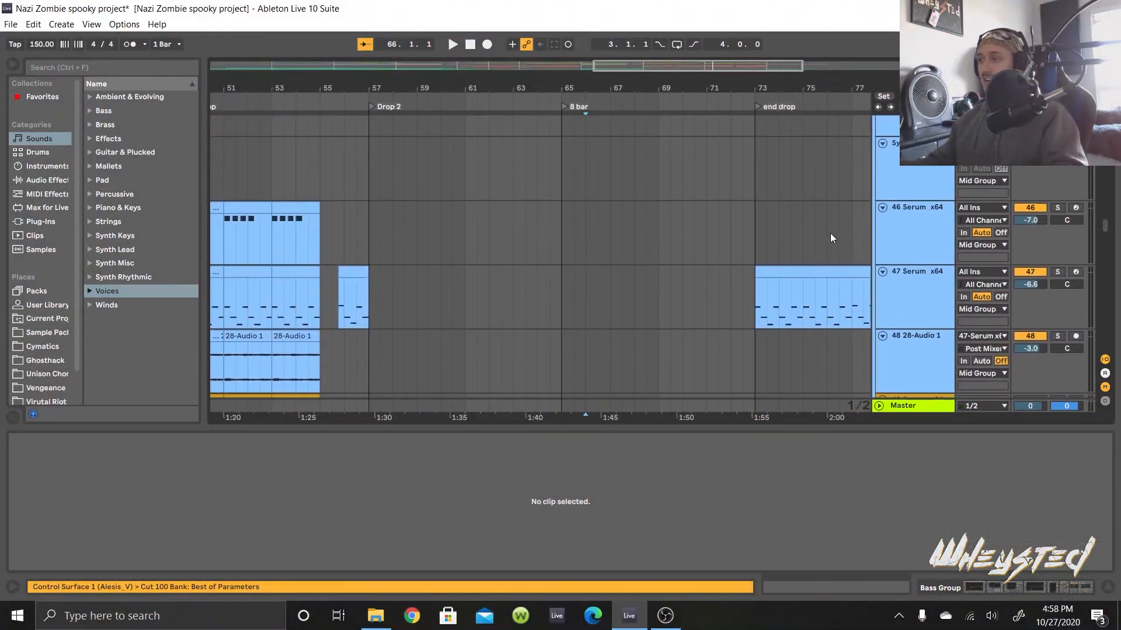
Step: Look over the hi-hat, crash and Cymatics percussion tracks around Drop 2 and 8 bar, and switch to the OBS window
{"action": "scroll", "coordinate": [830, 233], "scroll_direction": "up", "scroll_amount": 15}
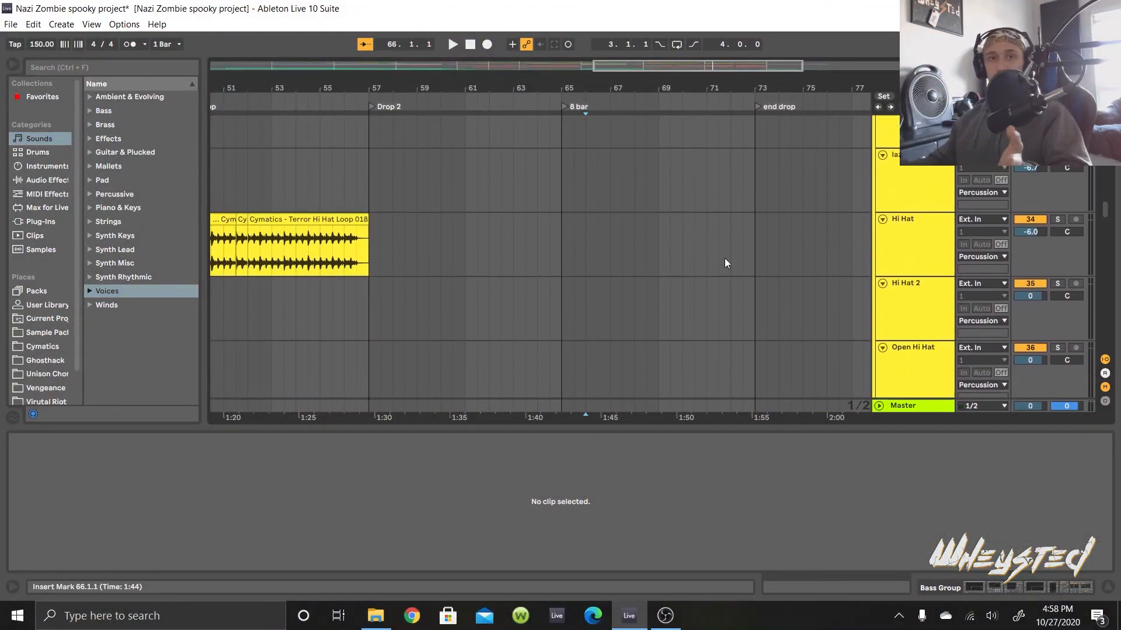
{"action": "scroll", "coordinate": [725, 260], "scroll_direction": "up", "scroll_amount": 6}
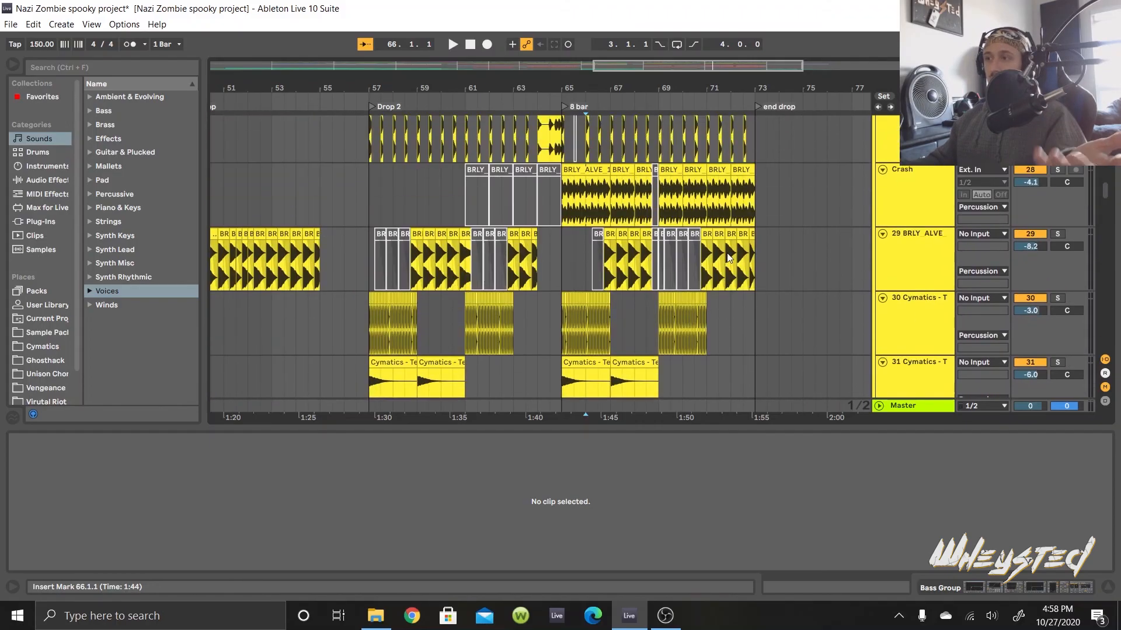
{"action": "left_click", "coordinate": [666, 612]}
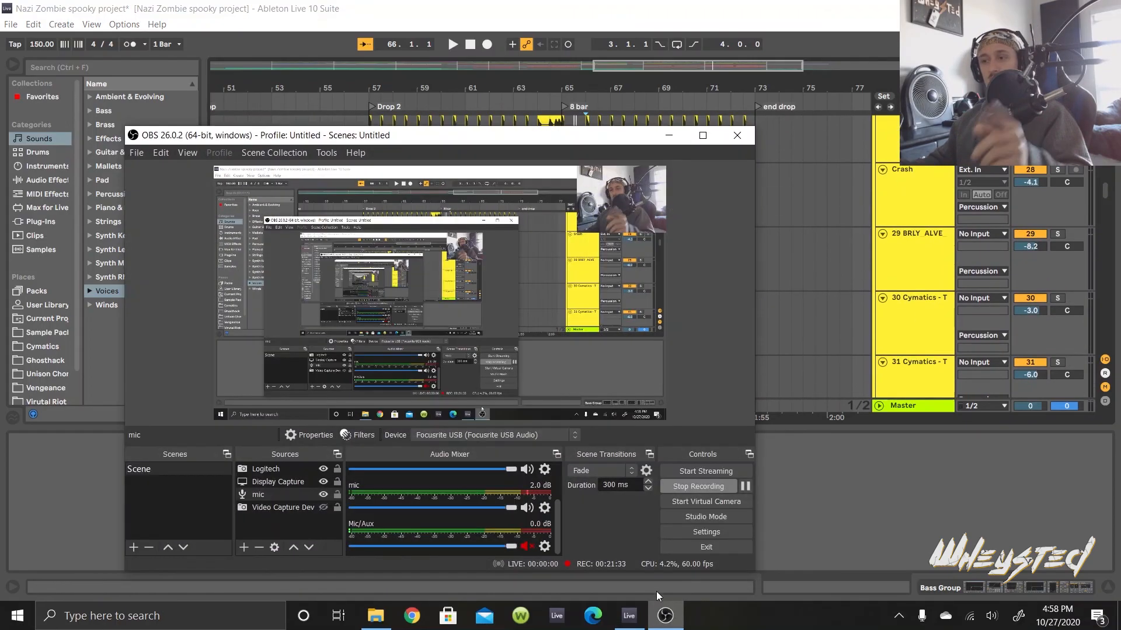